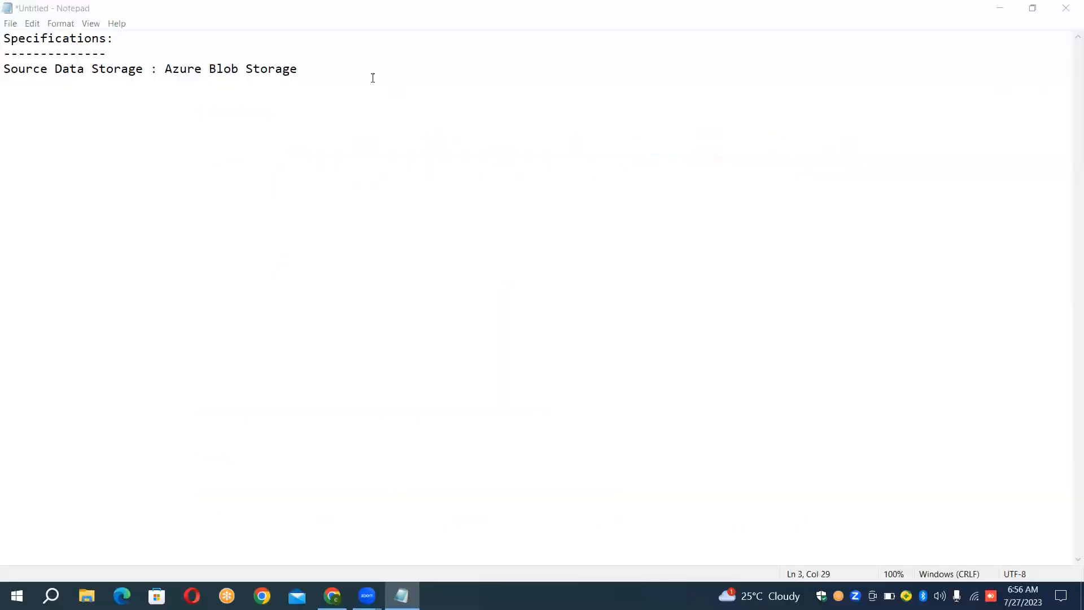
- Leave a blank line below the Source Data Storage entry and start a new line there
left_click(320, 66)
key("Return")
key("Return")
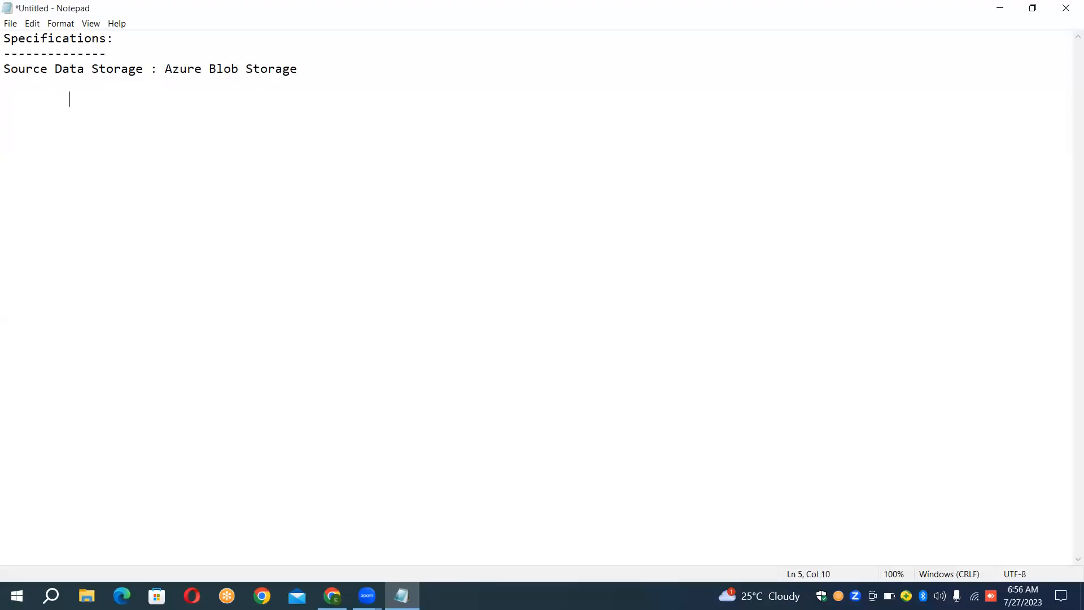
type("Inp")
key("BackSpace")
key("BackSpace")
key("BackSpace")
key("BackSpace")
key("BackSpace")
key("BackSpace")
- Add the line "Containers : input1,input2,input3" under the Source Data Storage entry
type("Containers   : input1,input2,input")
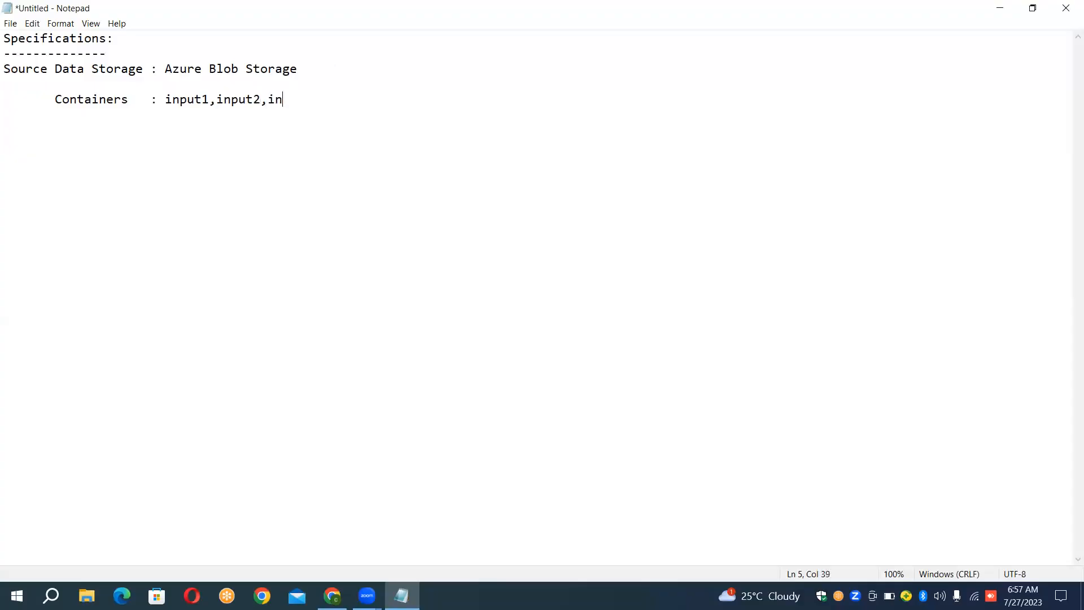
type("3")
- Leave a blank line and add the entry "Sink Data Storage : Azure Blob Storage"
key("Return")
key("Return")
type("Sink Data Storage   ")
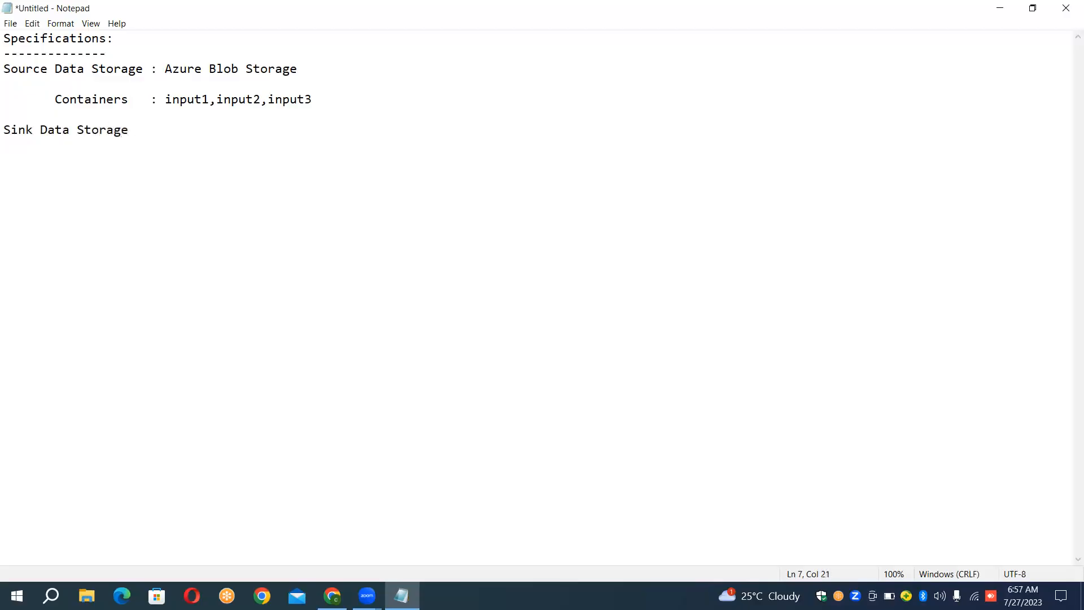
type(": Azure Blob Storage")
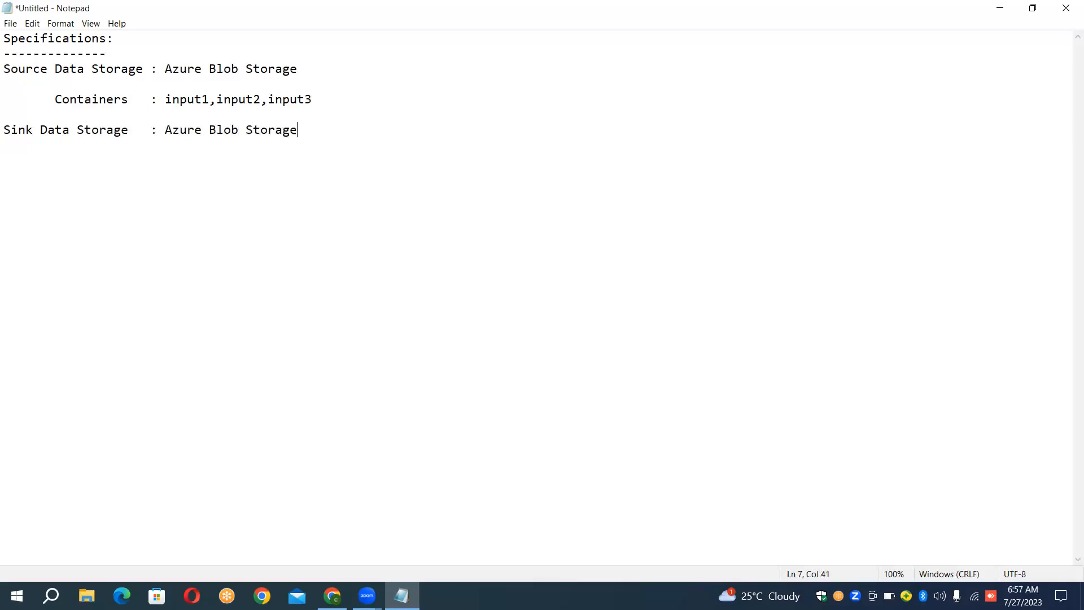
- Add an indented "Containers" label below the Sink Data Storage entry, separated by a blank line
key("Return")
type("Cintainer")
key("BackSpace")
key("BackSpace")
key("BackSpace")
key("BackSpace")
key("BackSpace")
key("BackSpace")
key("BackSpace")
key("BackSpace")
key("Right")
type("ontainers    : Azure")
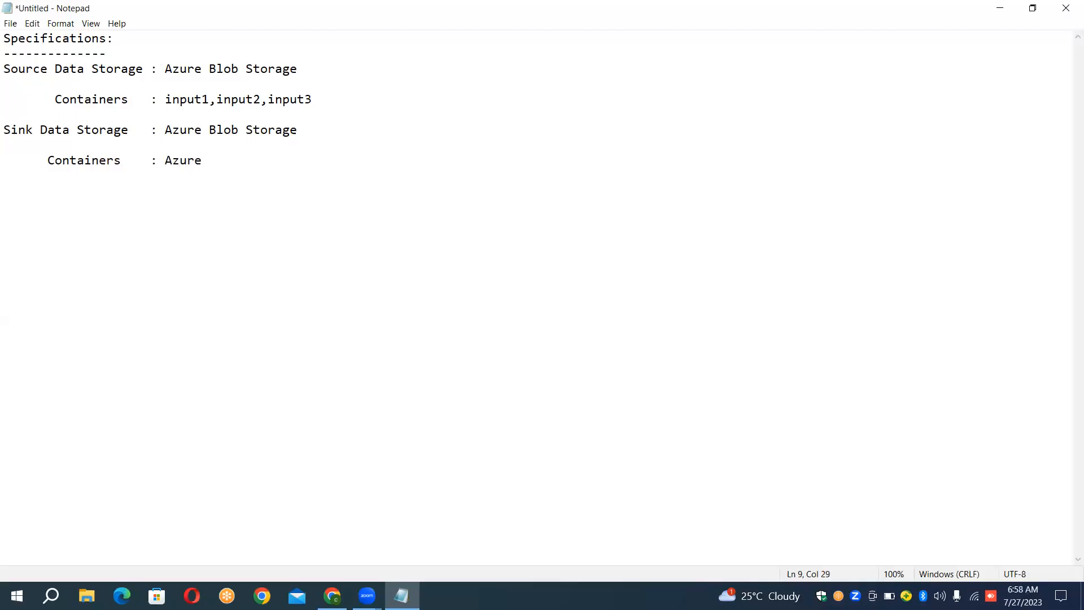
type(" Blo")
- Fill in the sink's Containers entry with ": output1,output2,output3"
key("BackSpace")
key("BackSpace")
key("BackSpace")
key("BackSpace")
key("BackSpace")
key("BackSpace")
key("BackSpace")
key("BackSpace")
key("BackSpace")
type("output1,output2,output3")
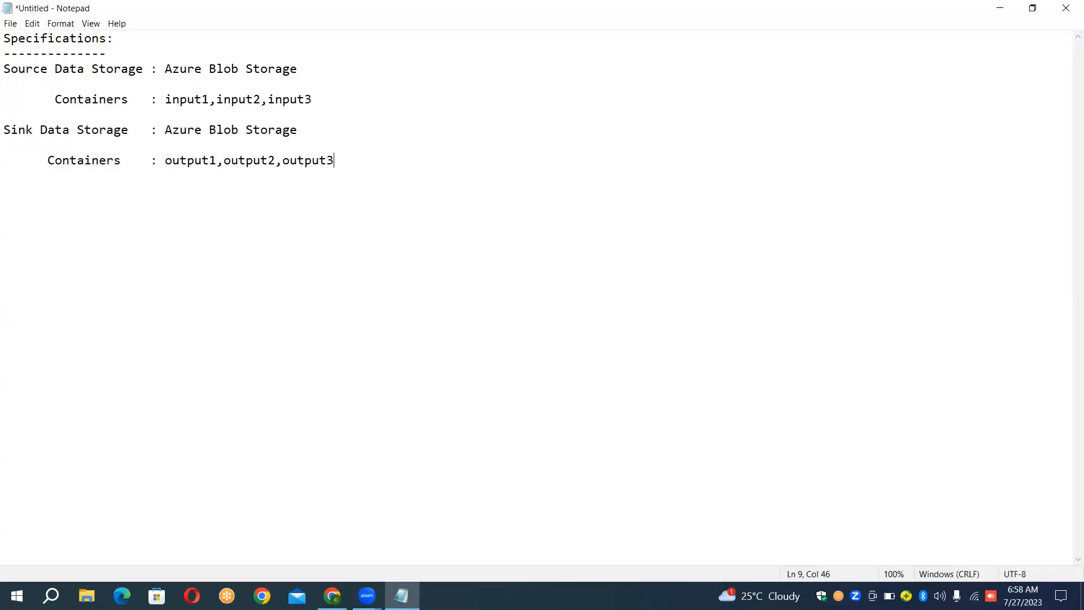
- Review the source storage, input containers, sink storage and output containers entries by highlighting them one by one
key("shift+Home")
key("shift+Up")
key("shift+Up")
key("shift+Up")
key("shift+Up")
key("shift+Up")
key("shift+Up")
key("shift+Up")
key("Down")
key("shift+Down")
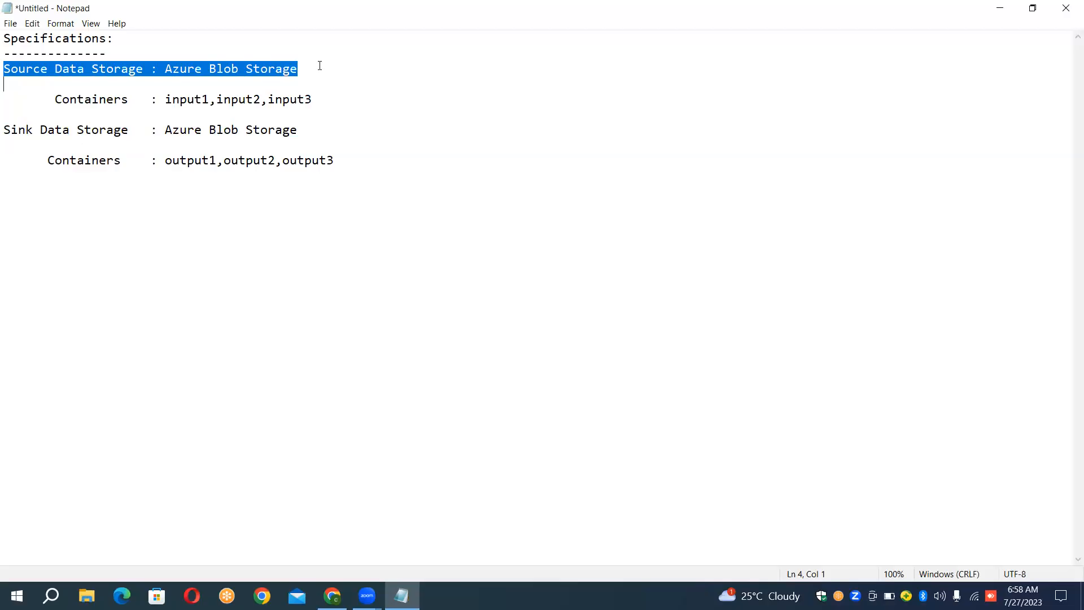
key("Down")
key("shift+Down")
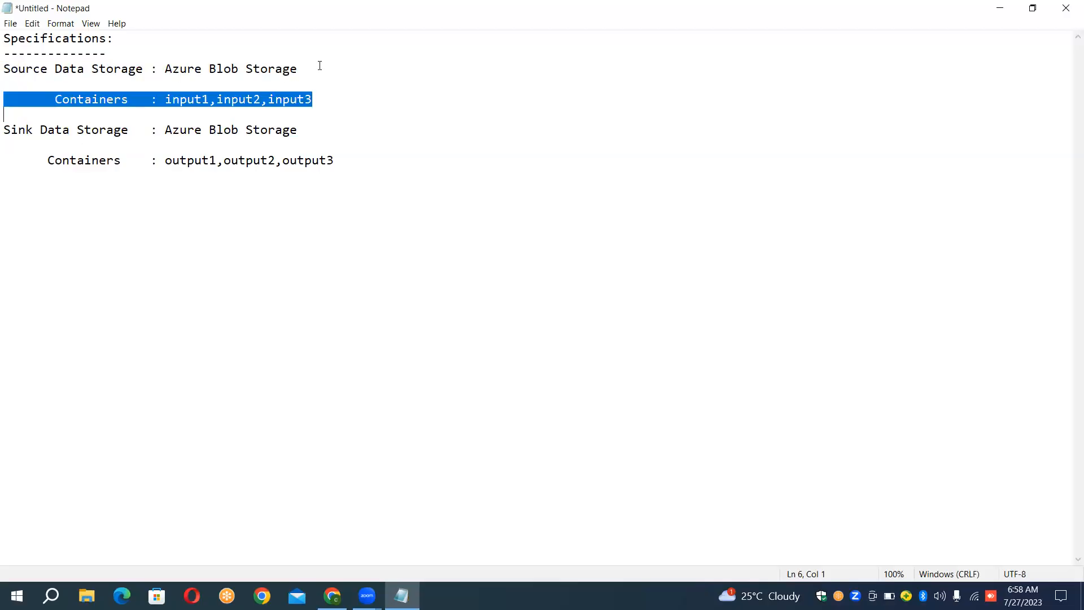
key("Down")
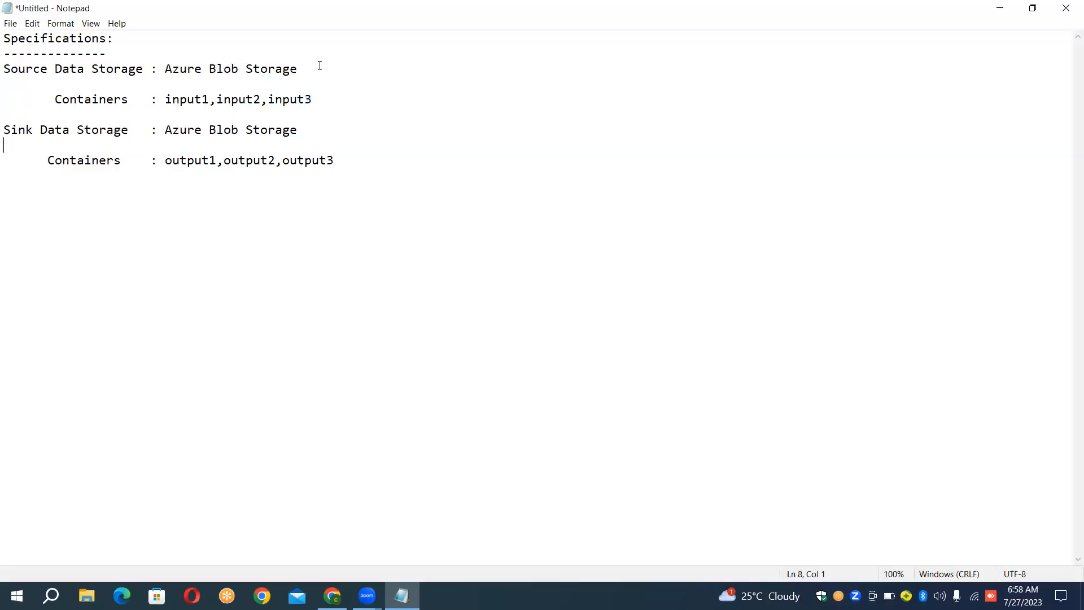
key("shift+Down")
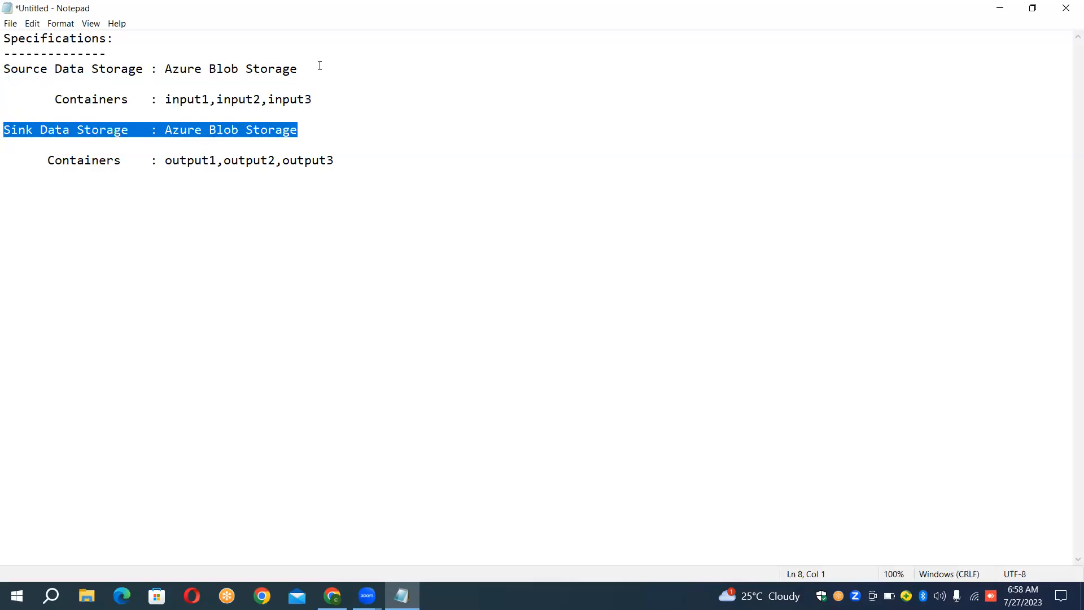
key("Down")
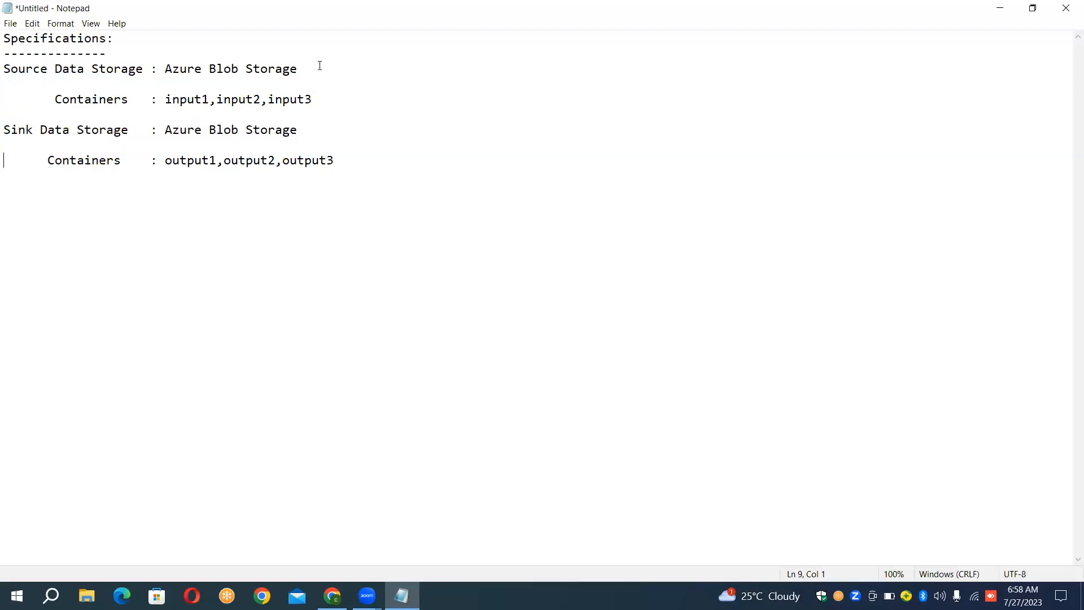
key("shift+Right")
key("shift+Right")
key("shift+Right")
key("shift+Right")
key("shift+Right")
key("shift+Right")
key("shift+Right")
key("shift+Right")
key("shift+Right")
key("shift+Right")
key("shift+Right")
key("shift+Right")
key("shift+Right")
key("shift+Right")
key("shift+Right")
key("shift+Right")
key("shift+Right")
key("shift+Right")
key("shift+Right")
key("shift+Right")
key("shift+Right")
key("shift+Right")
key("shift+Right")
key("shift+Right")
key("shift+Right")
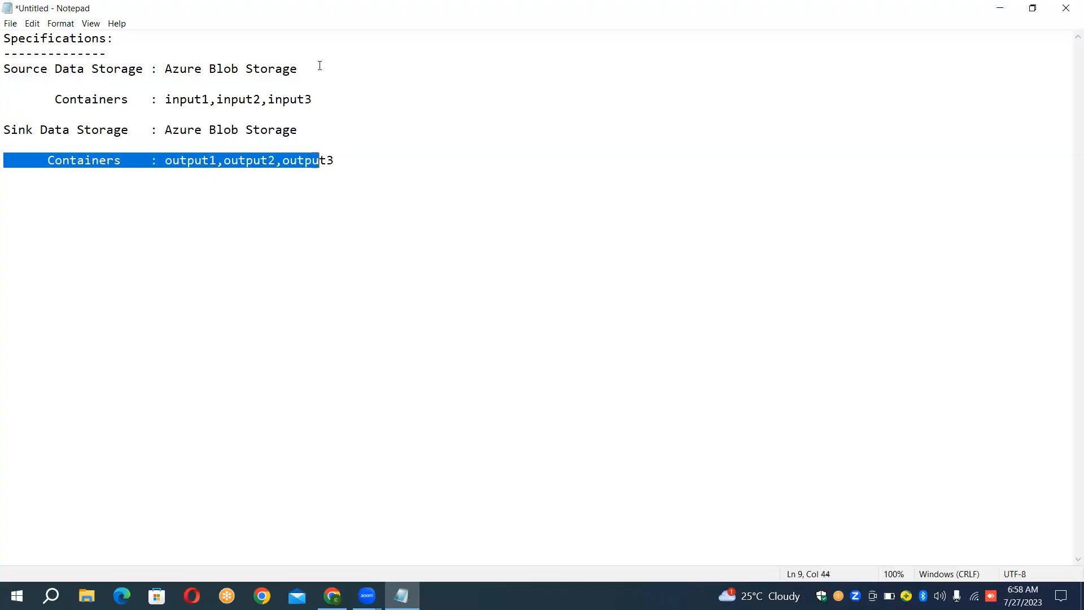
key("Right")
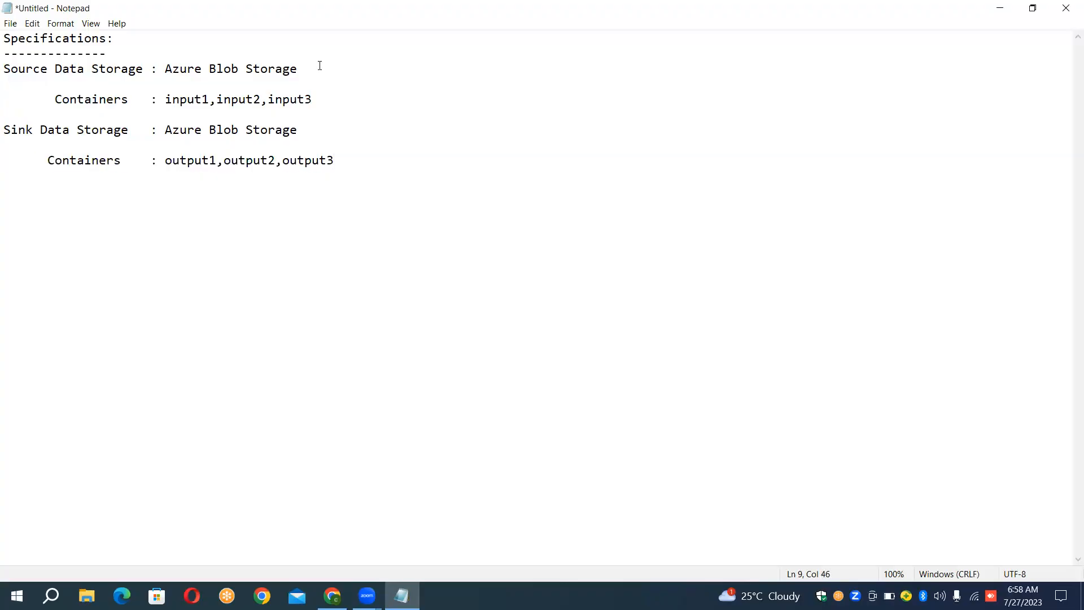
- Add a long dashed separator line below the sink's Containers entry, followed by a blank line
key("Return")
type("-")
key("BackSpace")
type("----------------------------------------------")
key("Return")
key("Return")
- Below the separator, write "input1" with the indented count "|-->4" on the line beneath it
type("input1   |-->4 inpu")
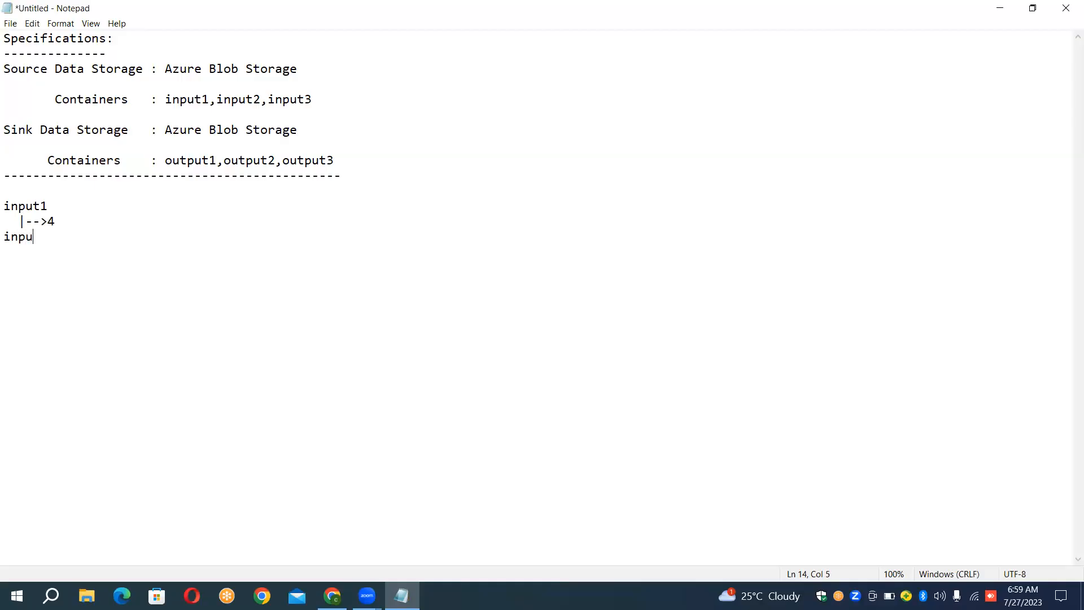
type("t2   ")
type("|")
type("--")
type(">")
type("1 ")
type("input")
type("3   ")
type("|")
type("--")
type(">")
type("0")
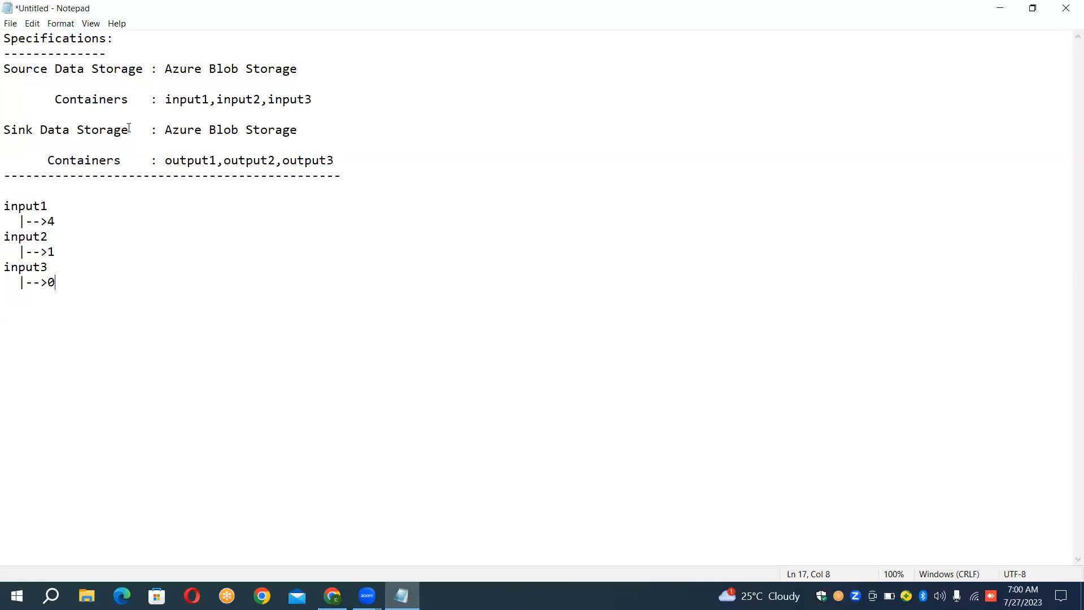
- Append the arrow "------->" and a length function with input1 as its argument to the input1 line
type("-------")
type(">")
type("lenght")
type("h")
type("(")
type(")")
type("input")
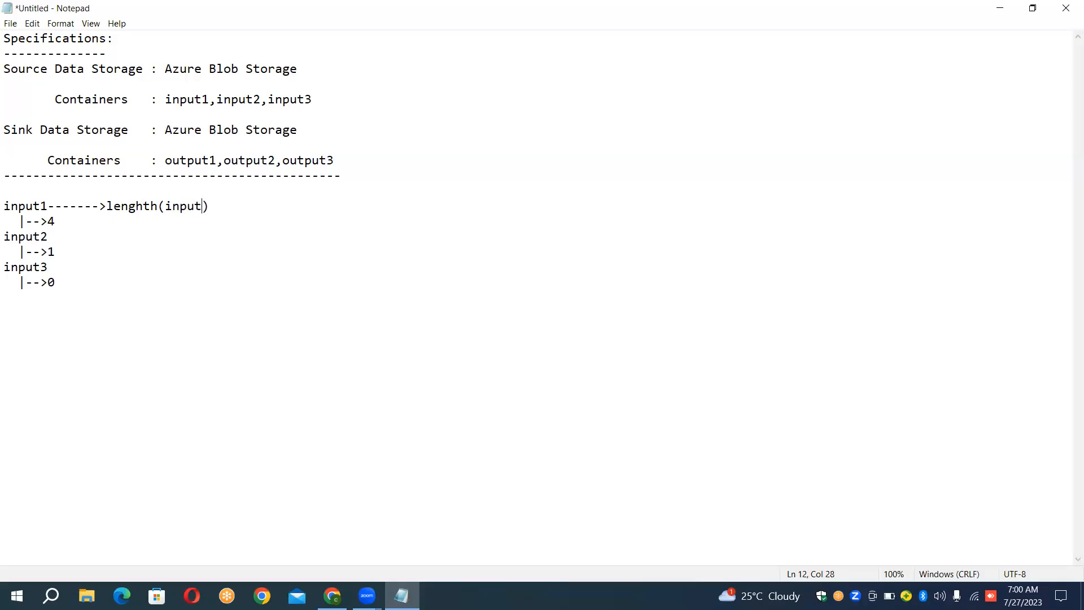
type("1")
- Write the result "|--4" on the line beneath the length function's input1 argument
key("End")
key("Return")
key("Delete")
key("Right")
type("|--4")
- Correct the spelling of the function name on the input1 line to "length"
key("Up")
key("Left")
key("Left")
key("Left")
key("Left")
key("Left")
key("Left")
key("Left")
key("Left")
key("Left")
key("Left")
key("Left")
key("Right")
key("BackSpace")
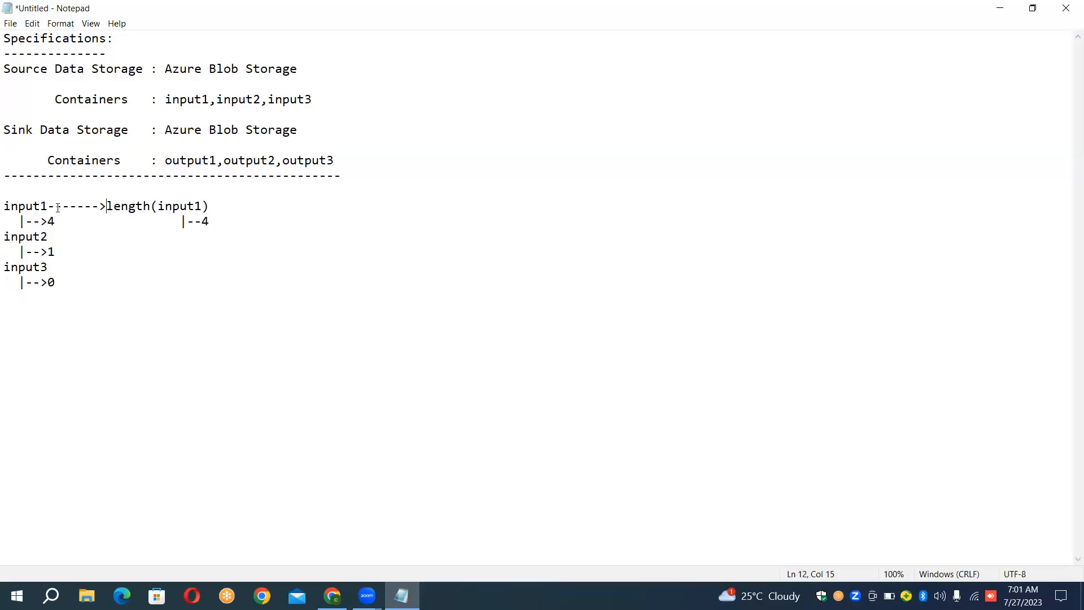
- Extend the length expression on the input1 line to "Equal(length(input1,0)"
type("(")
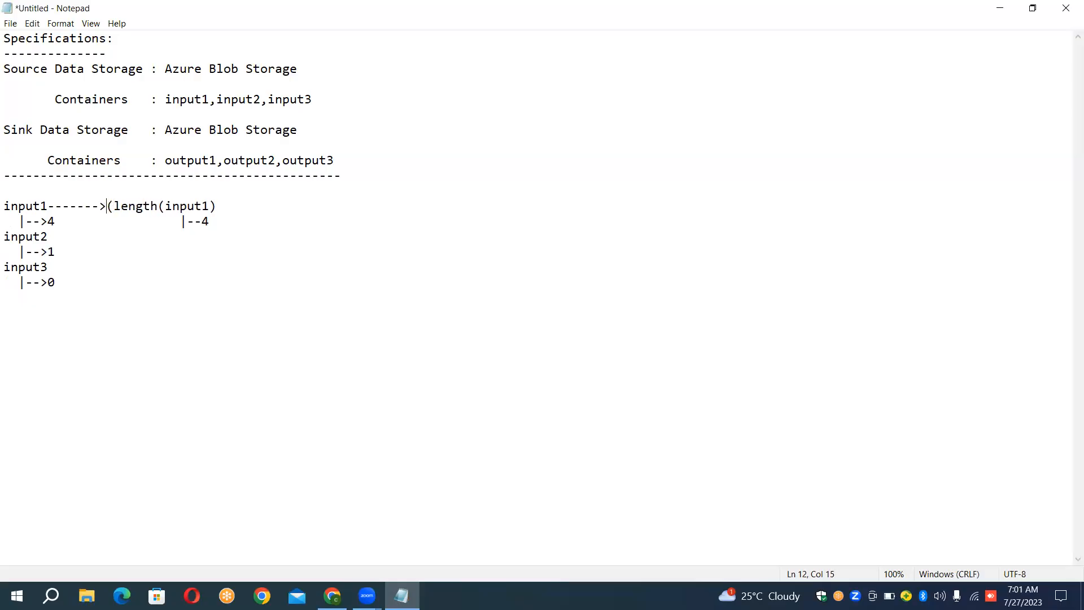
type("Equal")
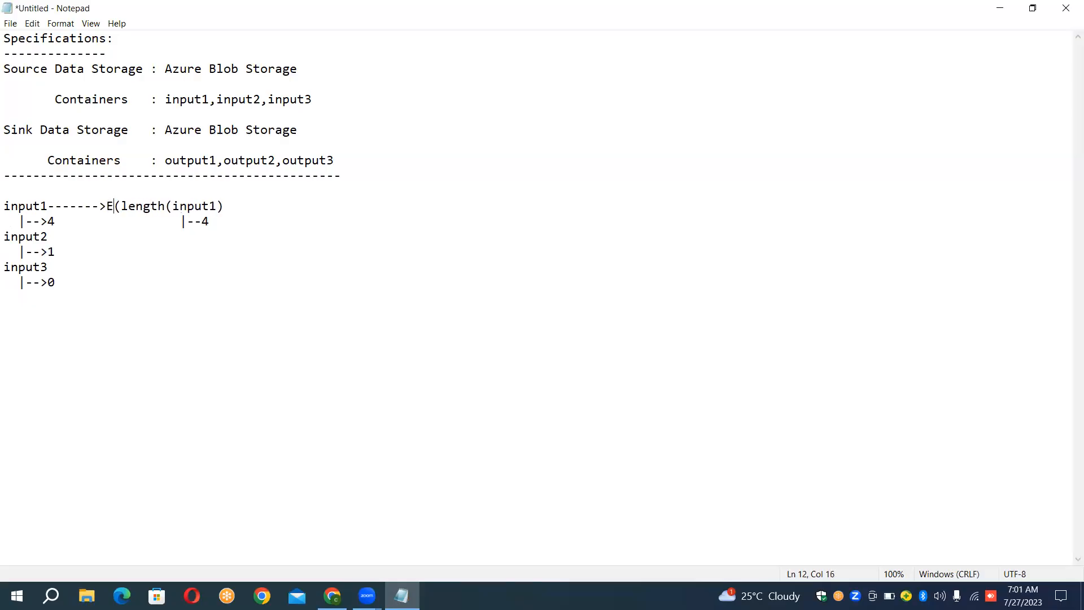
type("se")
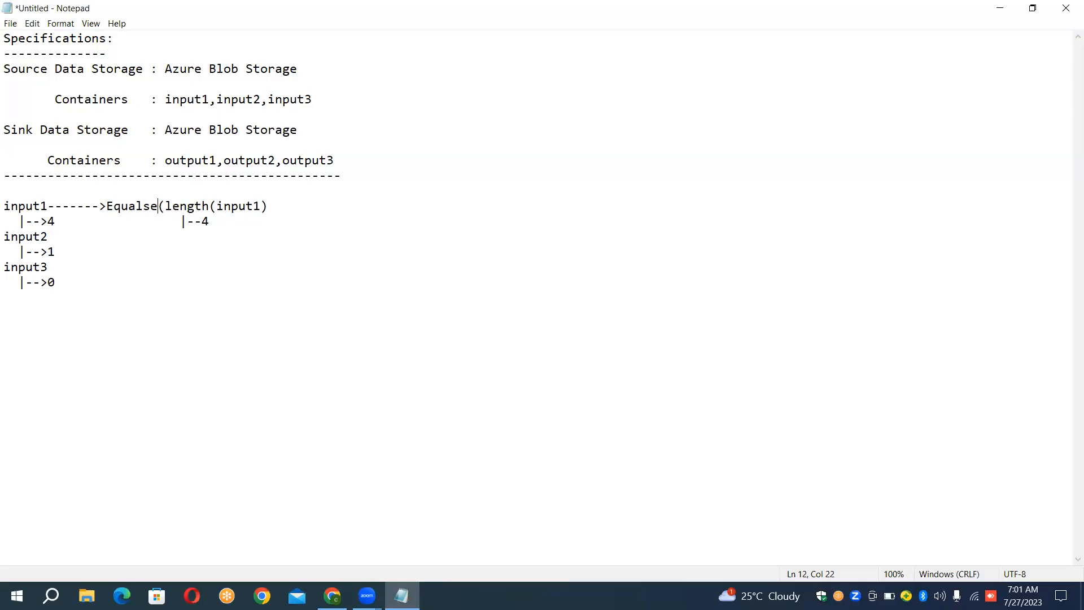
key("BackSpace")
key("BackSpace")
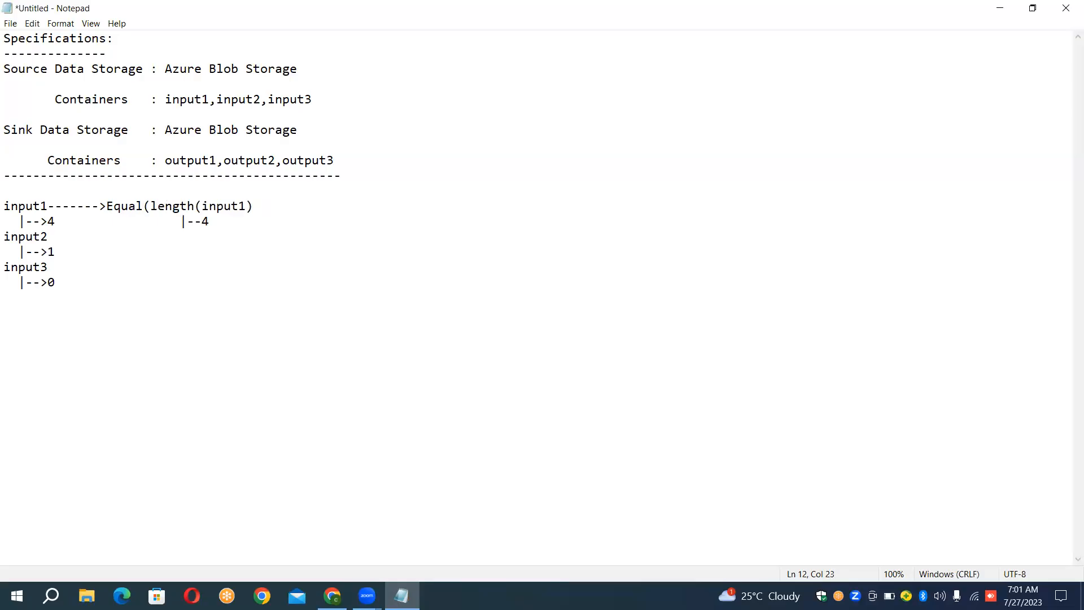
key("Right")
key("Right")
type(",0")
- Append "-->False-->Copy" after the Equal expression on the input1 line
key("shift+Left")
key("Down")
key("shift+Left")
key("Up")
key("Right")
key("Right")
key("Right")
type("-->False-->Copy")
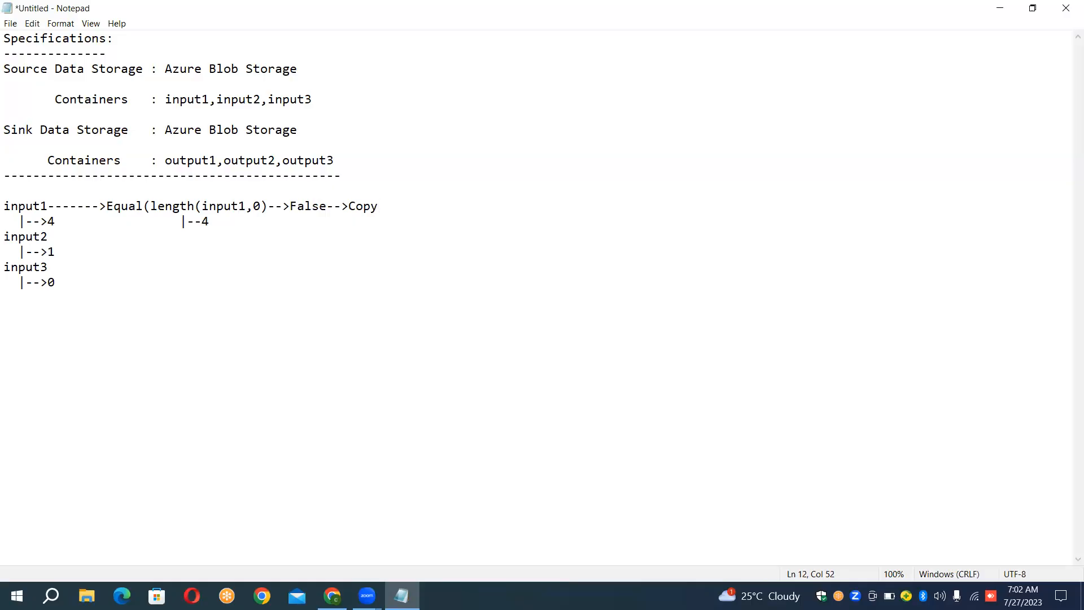
- Copy "Equal(length(input1,0)-->False-->Copy" from the input1 line and paste it after a "------->" arrow on the input3 line
left_click(110, 206)
key("shift+Right")
key("shift+Right")
key("shift+Right")
key("shift+Right")
key("shift+Right")
key("shift+Right")
key("shift+Right")
key("shift+Right")
key("shift+Right")
key("shift+Right")
key("shift+Right")
key("shift+Right")
key("shift+Right")
key("shift+Right")
key("shift+Right")
key("shift+Right")
key("shift+Right")
key("shift+Right")
key("shift+Right")
key("shift+Right")
key("shift+Right")
key("shift+Right")
key("shift+Right")
key("shift+Right")
key("ctrl+c")
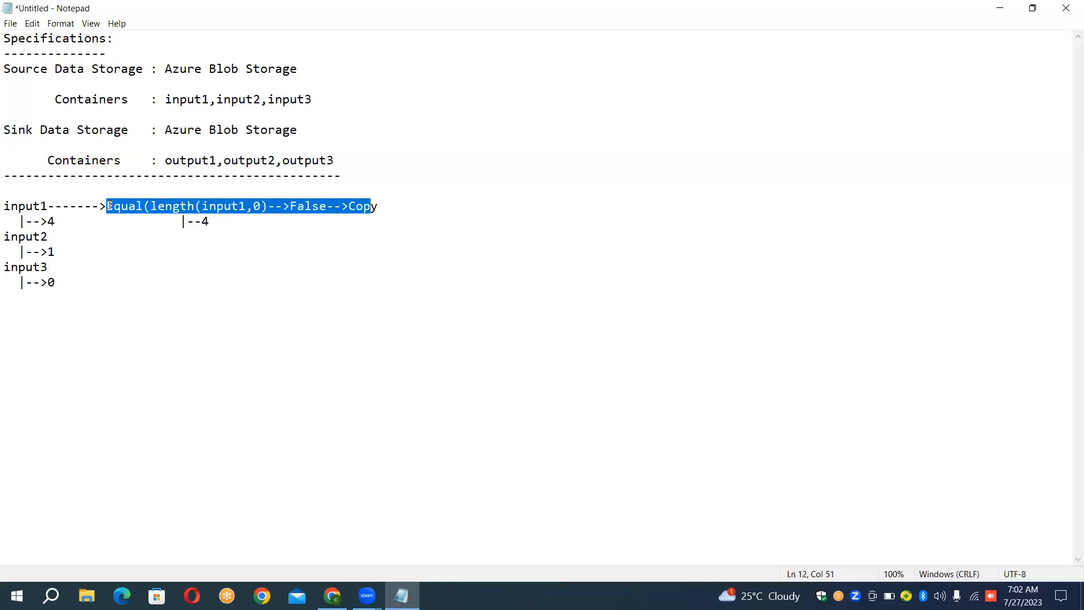
key("Down")
key("Down")
key("Down")
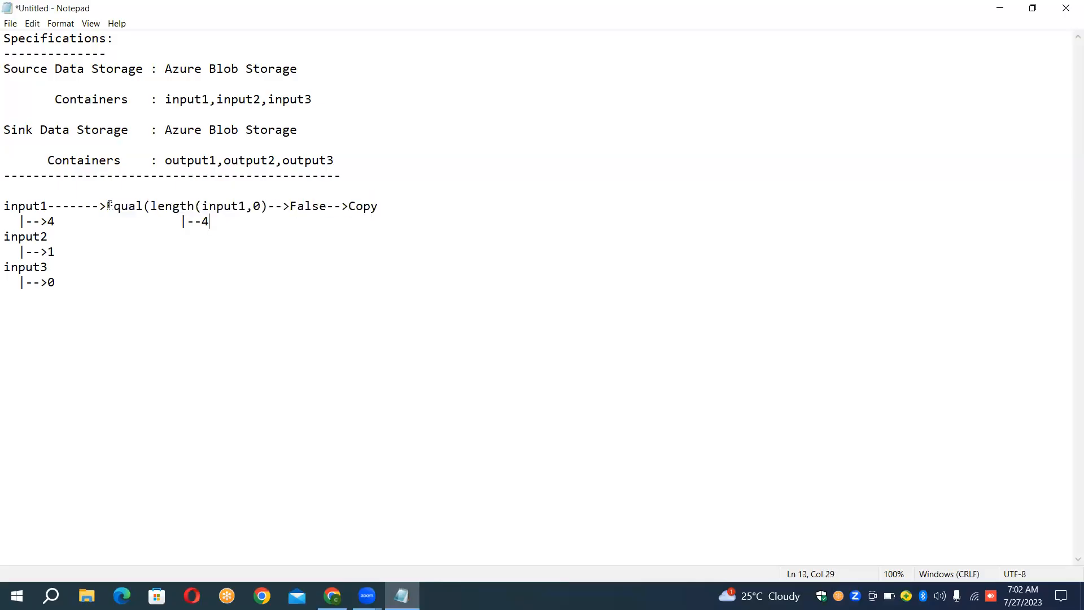
type("------->")
key("ctrl+v")
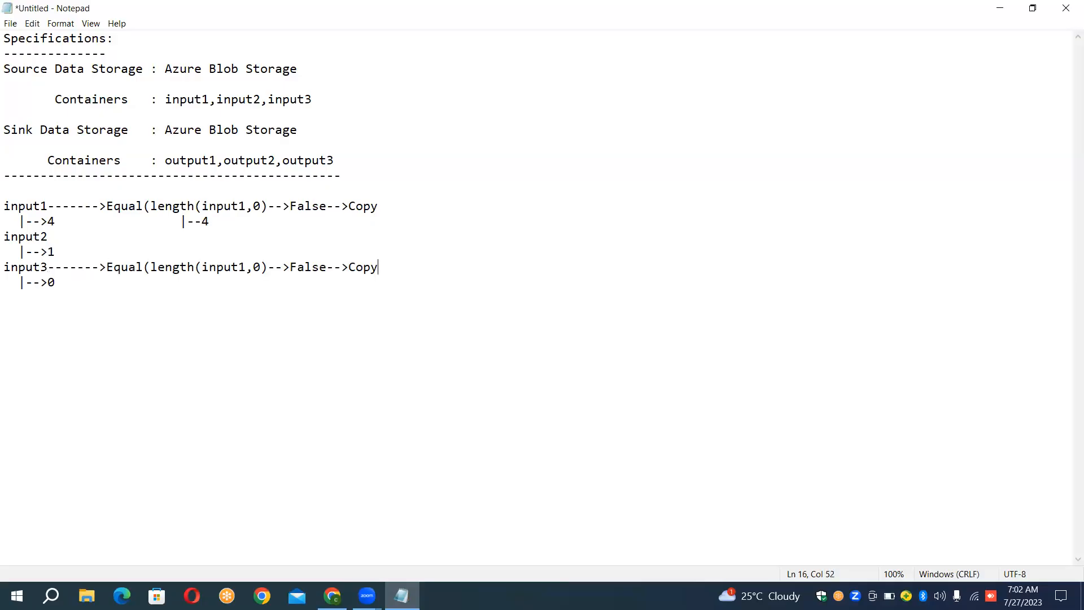
- Replace "False" with "True" in the expression on the input3 line
key("Left")
key("Left")
key("Left")
key("Left")
key("Left")
key("Left")
key("Left")
key("shift+Left")
key("shift+Left")
key("shift+Left")
key("shift+Left")
key("shift+Left")
type("True")
- Add "|--->0" beneath the length expression of the input3 line
key("Down")
type("|--->0")
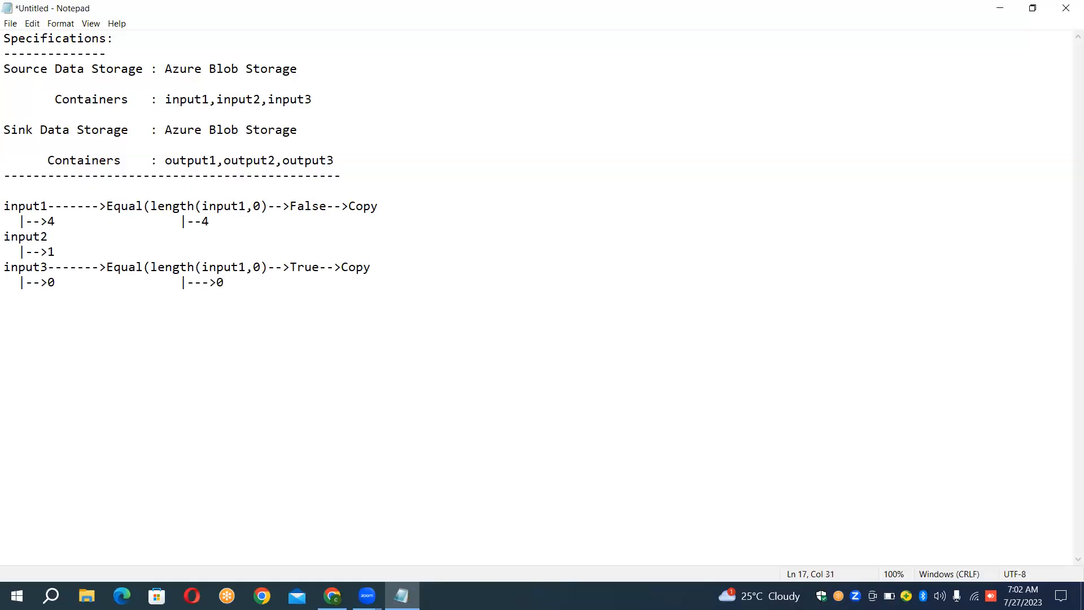
- Change the final action on the input3 line to "Don't Copy"
left_click(343, 266)
type("Dont")
type(",")
key("BackSpace")
type("'")
- Add a "------->" arrow after input2 and paste "Equal(length(input1,0)-->False-->Copy" behind it
key("Right")
key("Right")
key("Up")
key("Up")
key("Right")
type("------->")
key("ctrl+v")
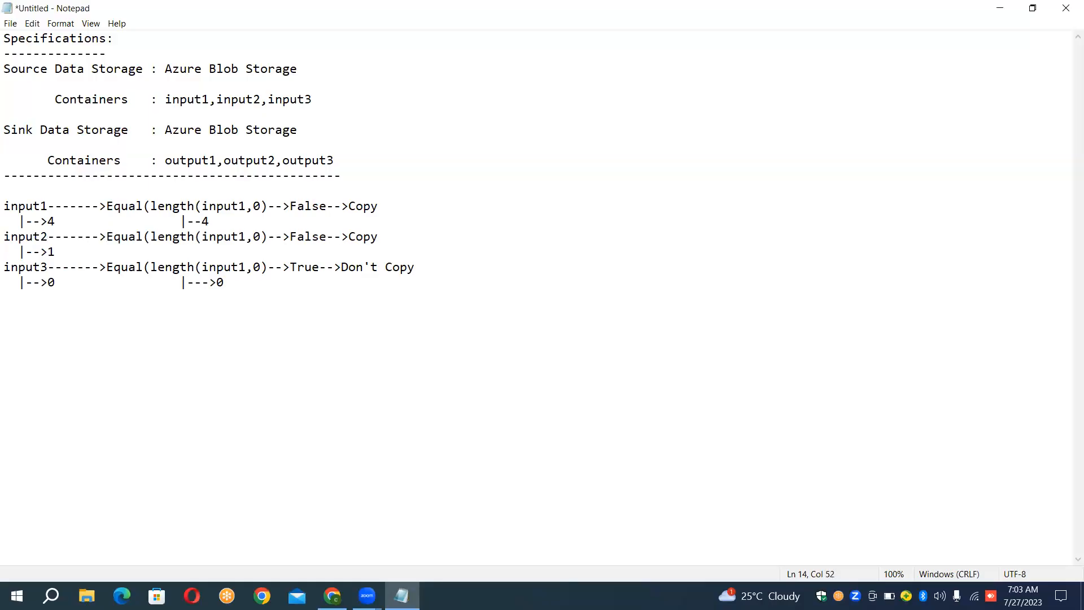
- Change the container name inside the length expression on the input2 line to input2
key("Left")
key("Left")
key("Left")
key("Left")
key("Left")
key("Left")
key("Left")
key("Left")
key("Left")
key("Left")
key("Left")
key("Left")
key("Left")
key("Left")
key("shift+Right")
type("2")
- Change the container name inside the length expression on the input3 line to input3
key("Down")
key("Down")
key("Right")
key("Right")
key("Right")
key("Right")
key("Right")
key("Right")
key("Right")
key("Right")
key("Right")
key("Right")
key("Right")
key("Right")
key("Right")
key("Right")
key("shift+Right")
type("3")
- Add "|--1" beneath the length expression of the input2 line
key("Up")
type("|--1")
- Insert two lines above the Specifications heading and start a title there reading "Title:Get File Count"
key("Up")
key("Up")
key("Up")
key("Up")
key("Up")
key("Up")
key("Up")
key("ctrl+Home")
key("Return")
key("Return")
key("Up")
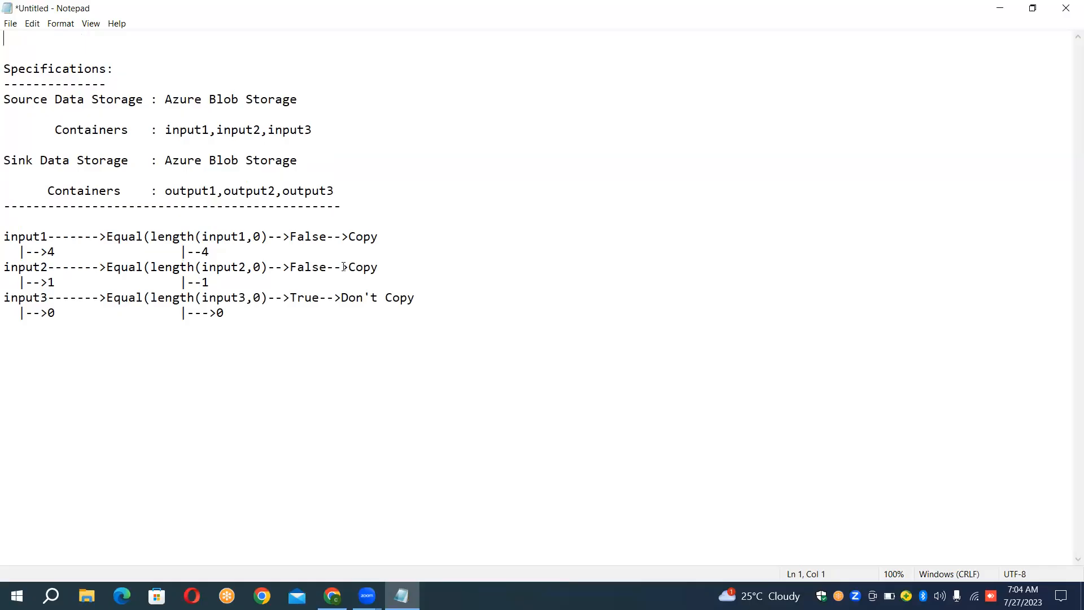
type("Title")
type(":Get File Count")
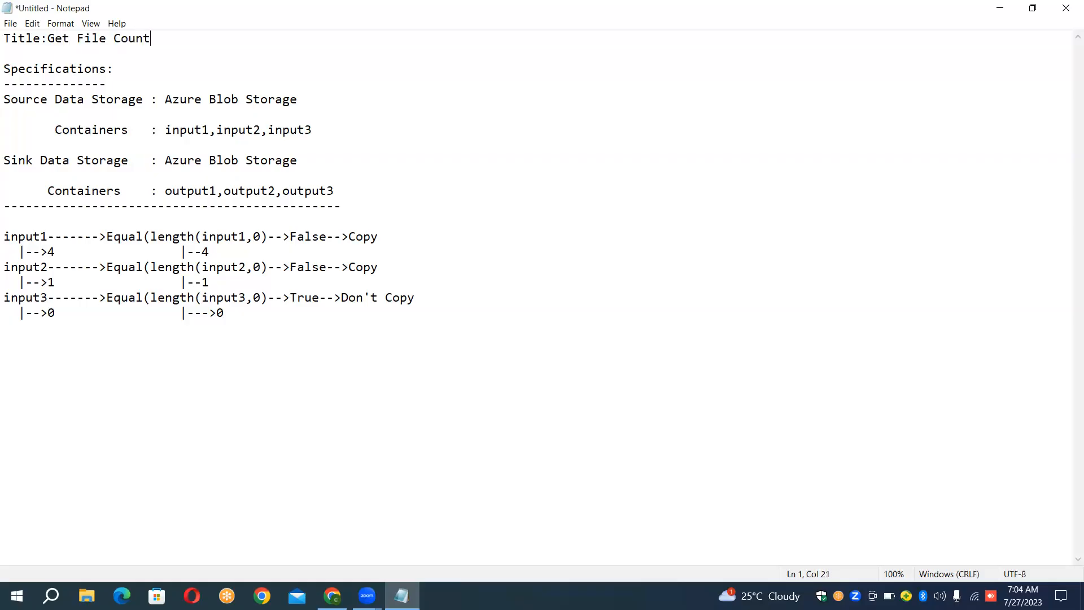
type(" to make dynamic exe")
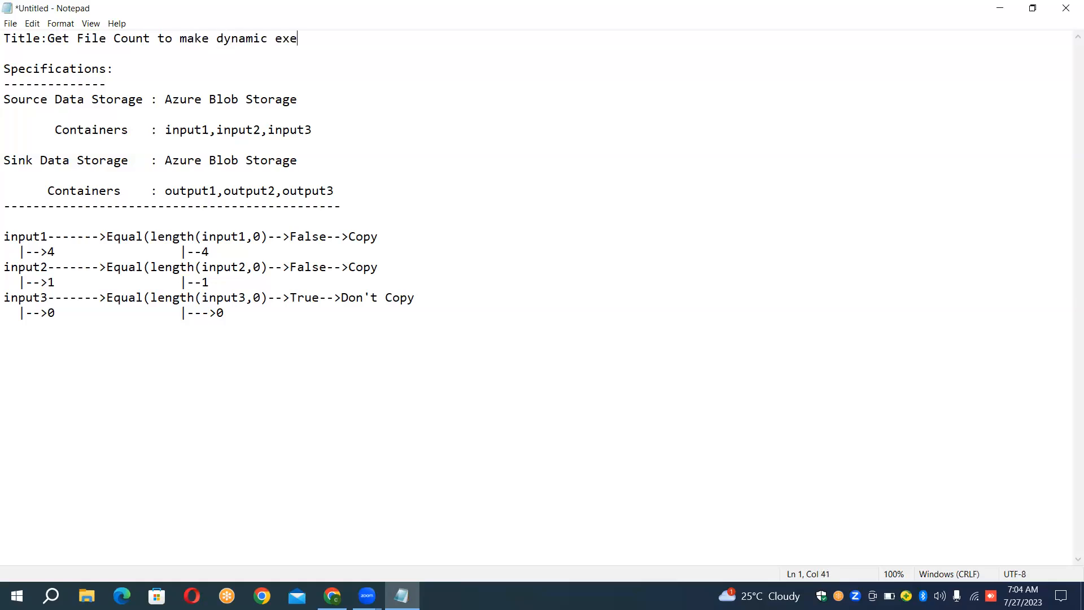
type("cution of copy activity")
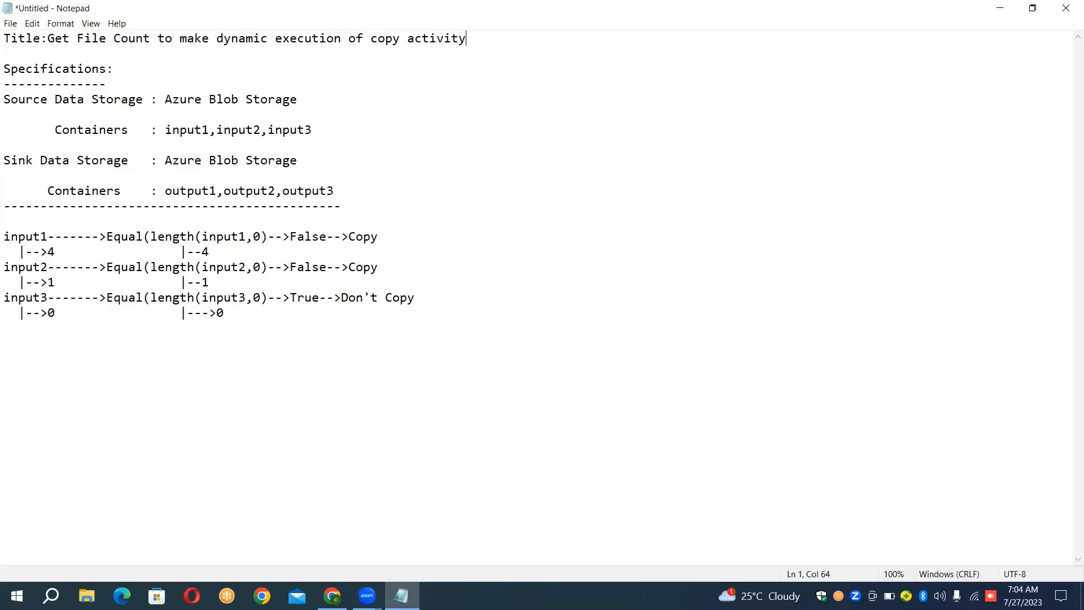
type(".")
- Extend the title with " to make dynamic execution of copy activity." and add a new line below it
key("Return")
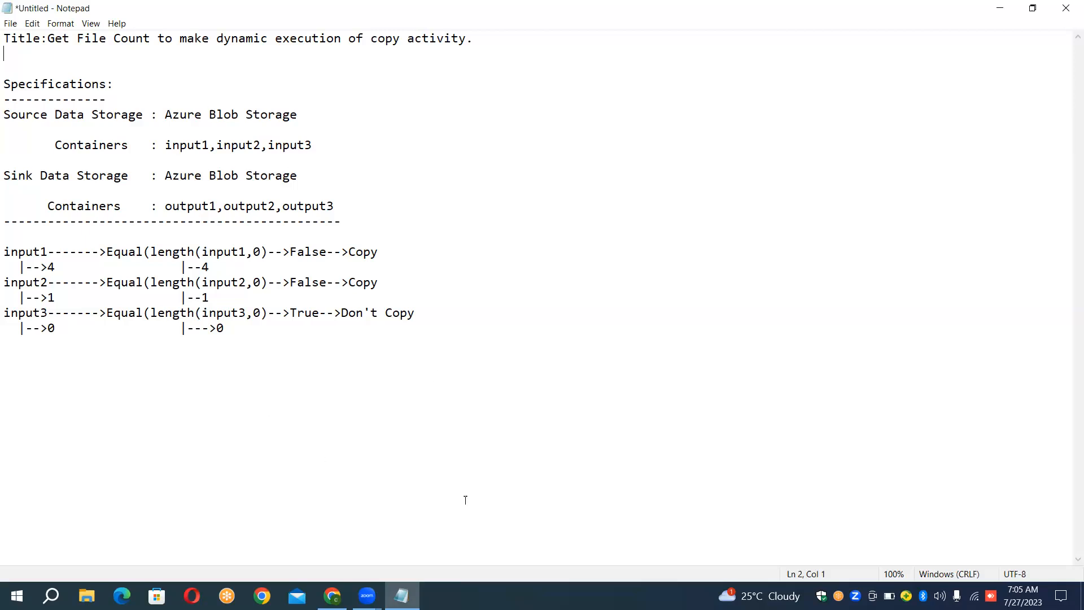
- Switch to the Azure portal in Chrome and create a resource group named FileCountExecutionRG in the East US region
left_click(332, 596)
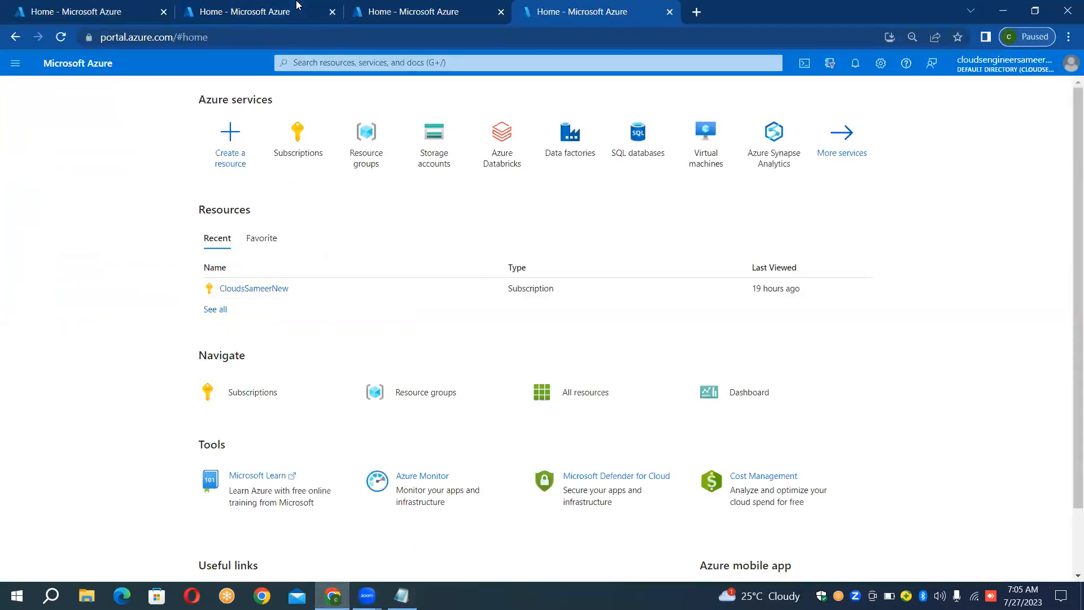
left_click(108, 7)
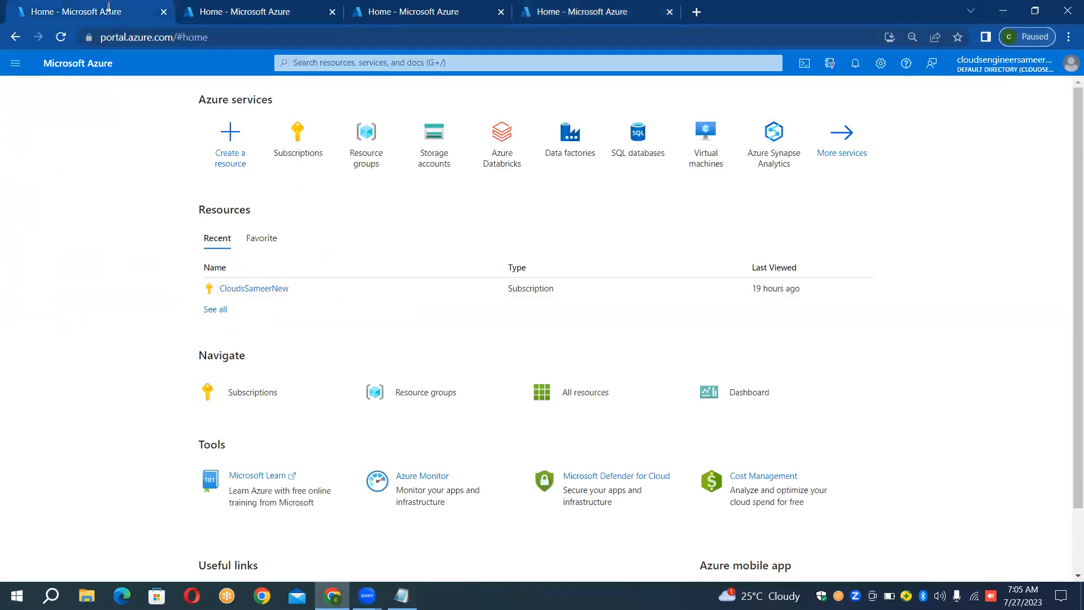
left_click(358, 151)
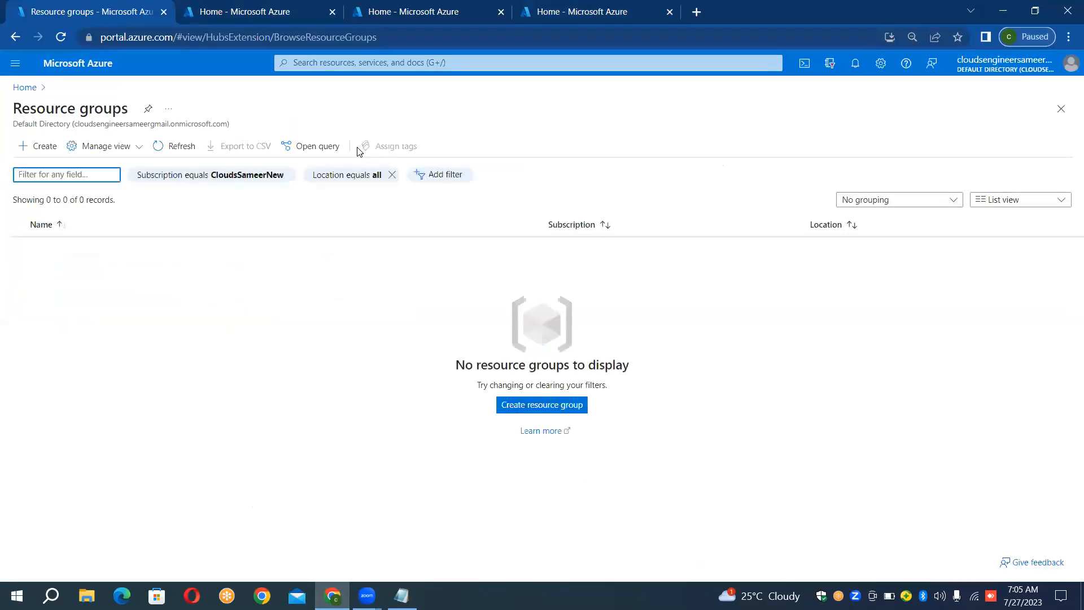
left_click(46, 146)
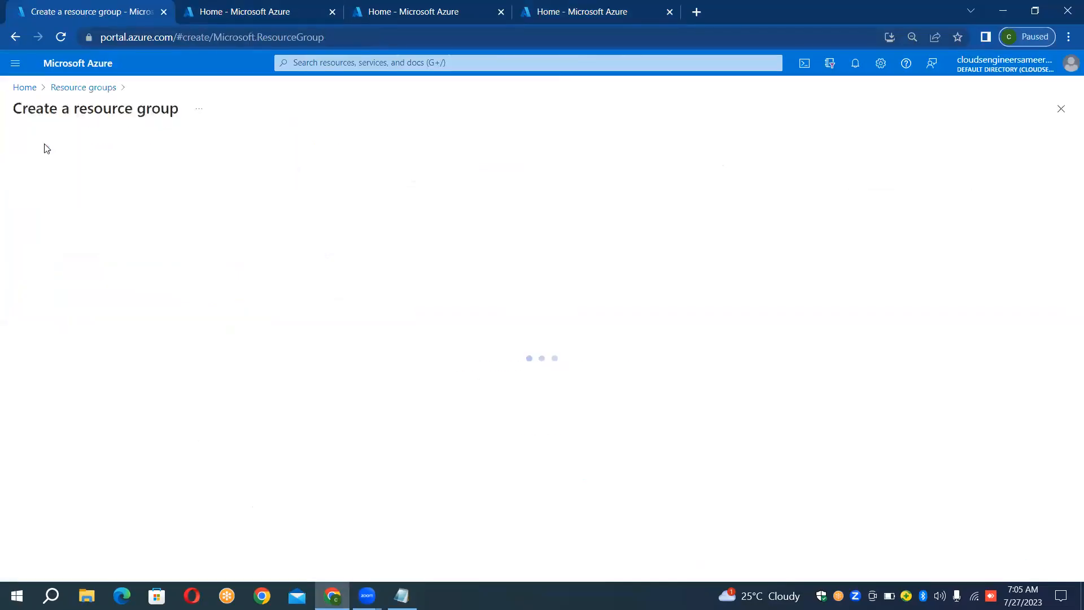
left_click(198, 271)
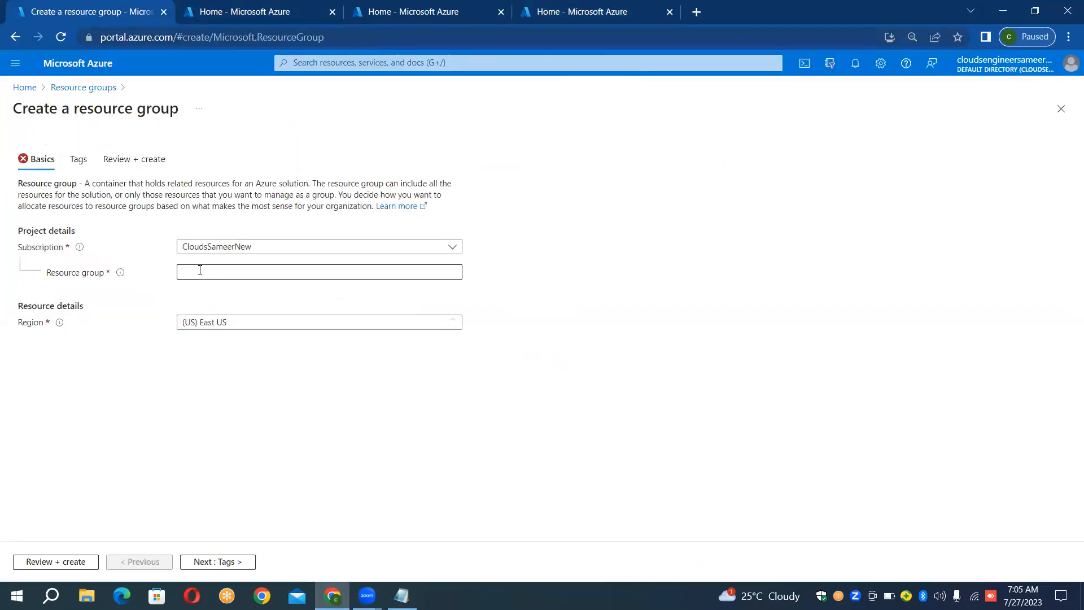
left_click(200, 271)
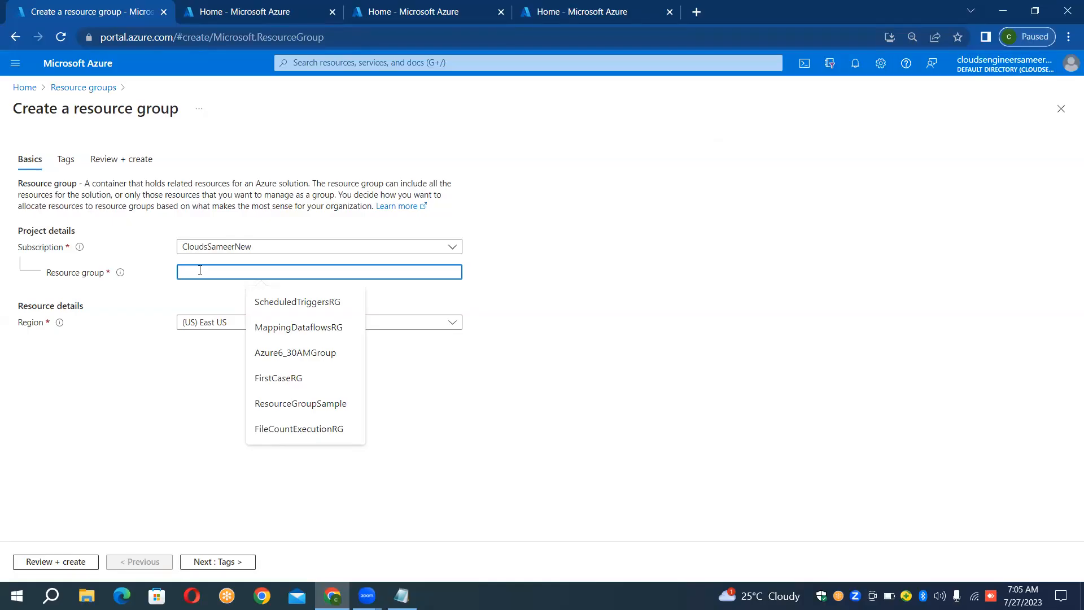
type("File")
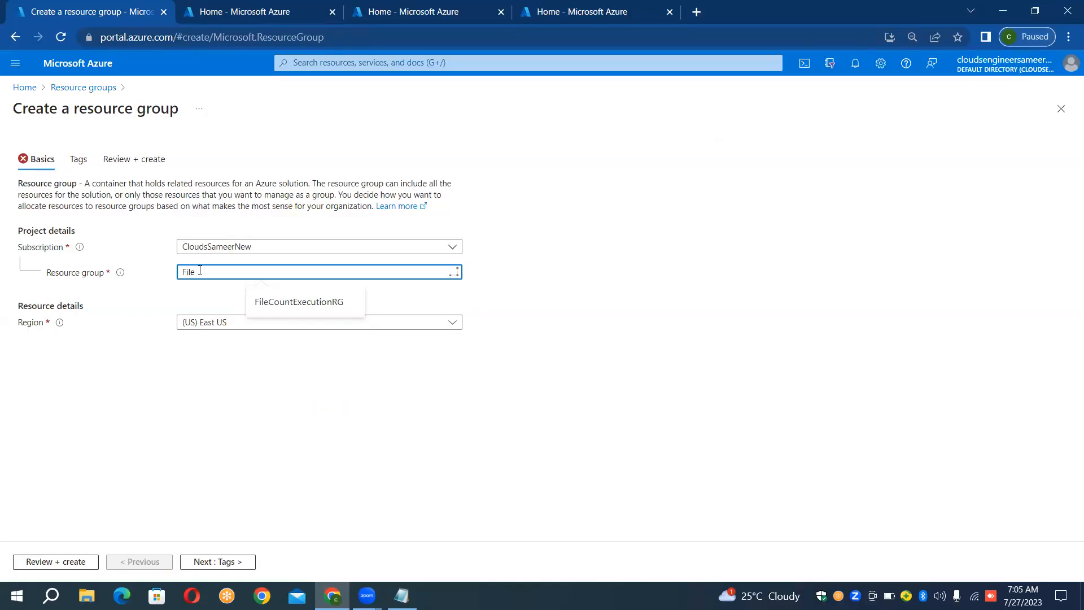
left_click(342, 304)
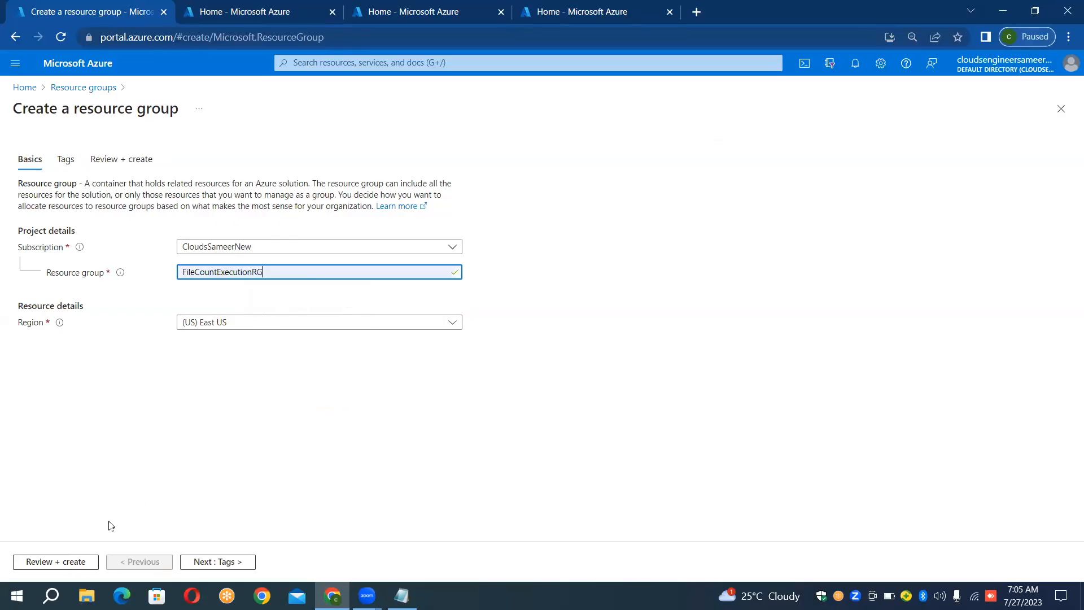
left_click(78, 560)
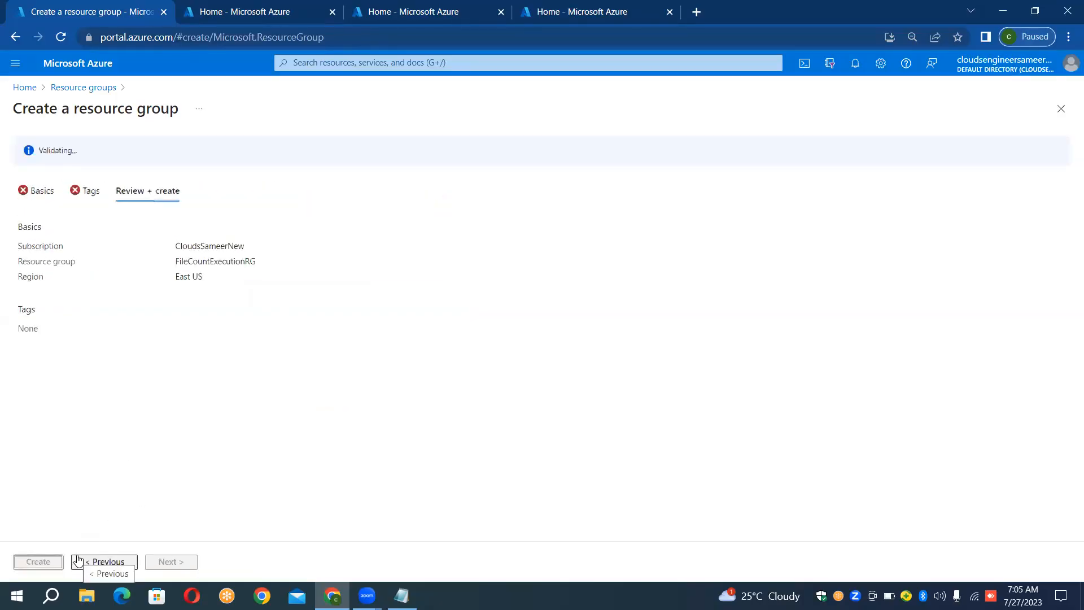
left_click(36, 566)
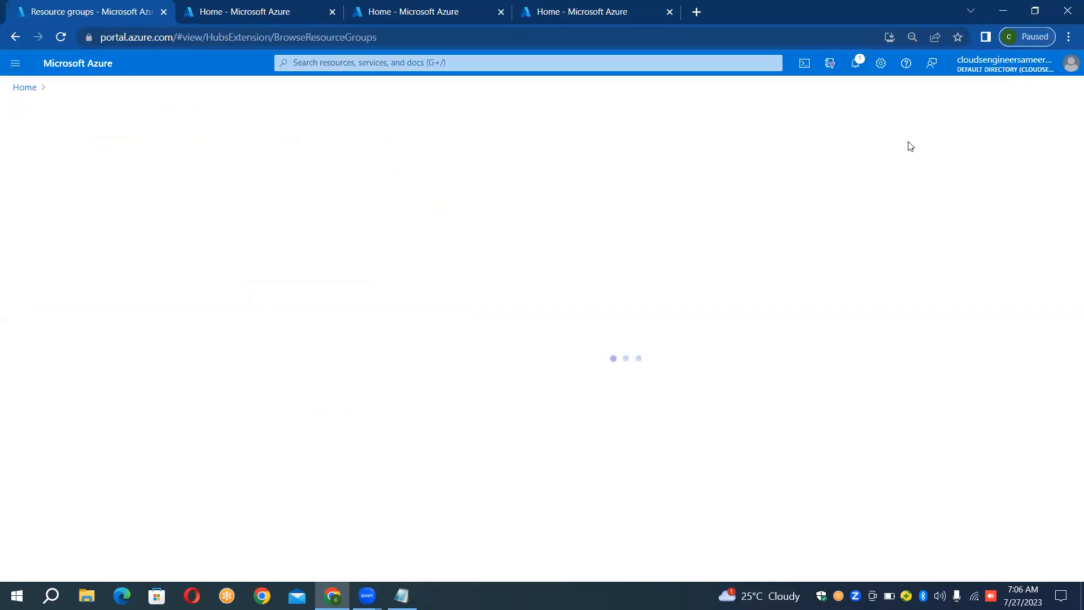
- In the second portal tab, create a storage account named sourcefilecount1 in FileCountExecutionRG, East US
left_click(238, 11)
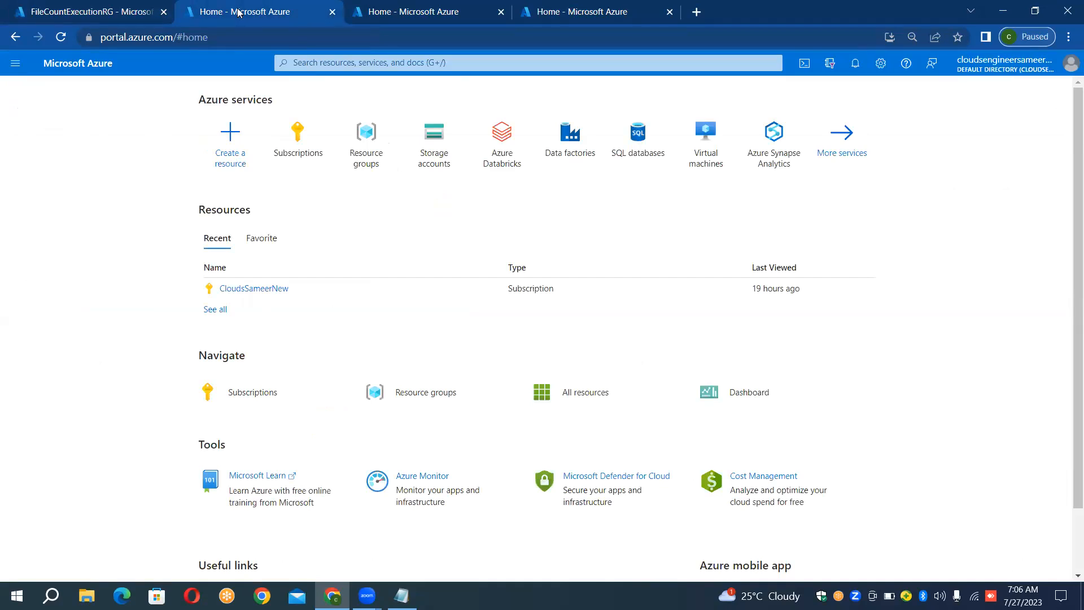
left_click(426, 153)
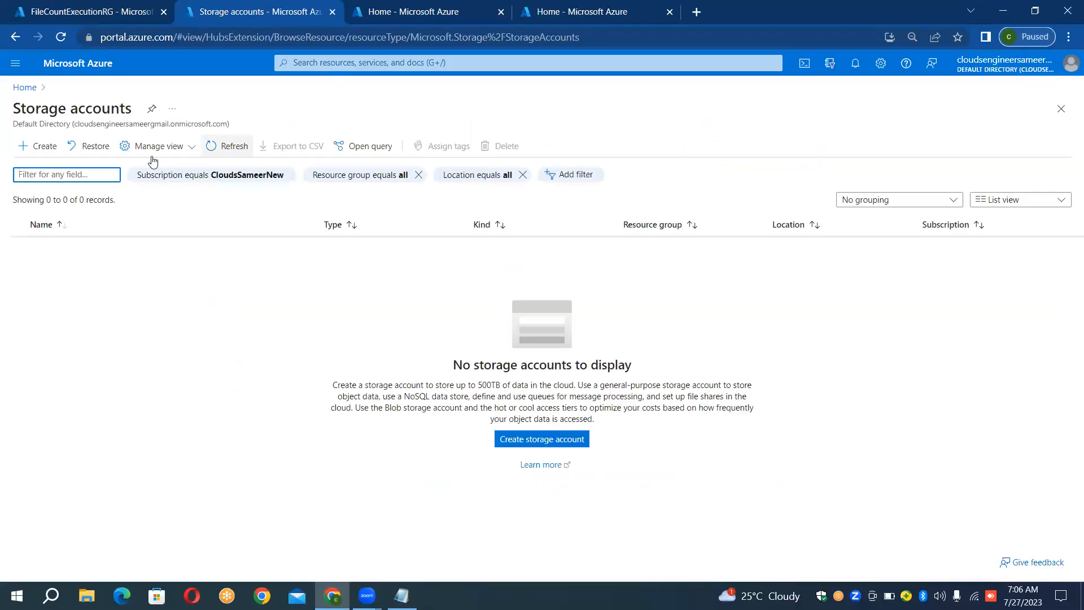
left_click(43, 153)
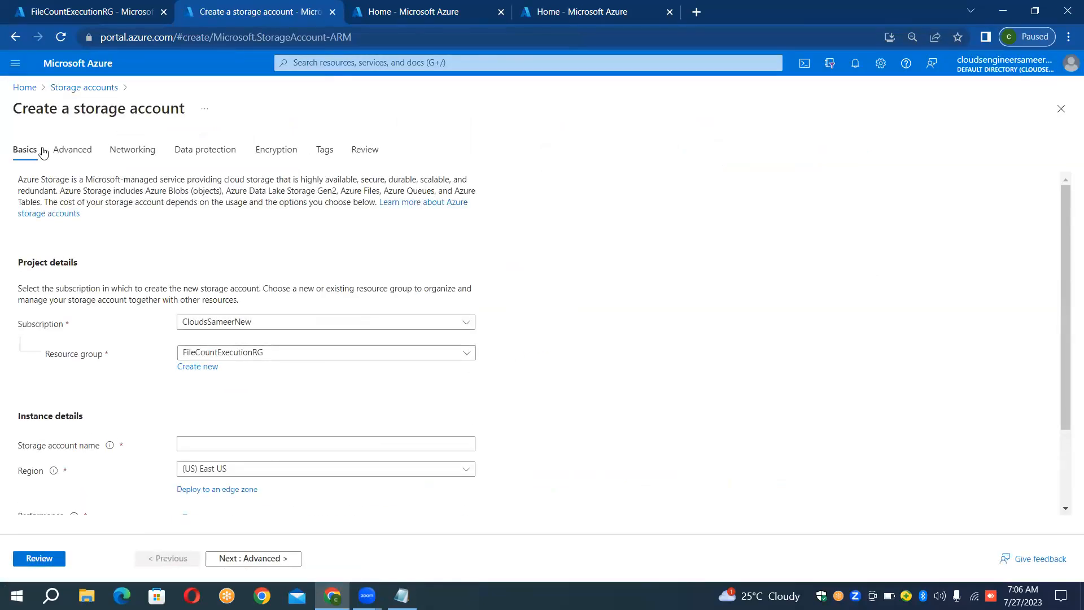
left_click(260, 449)
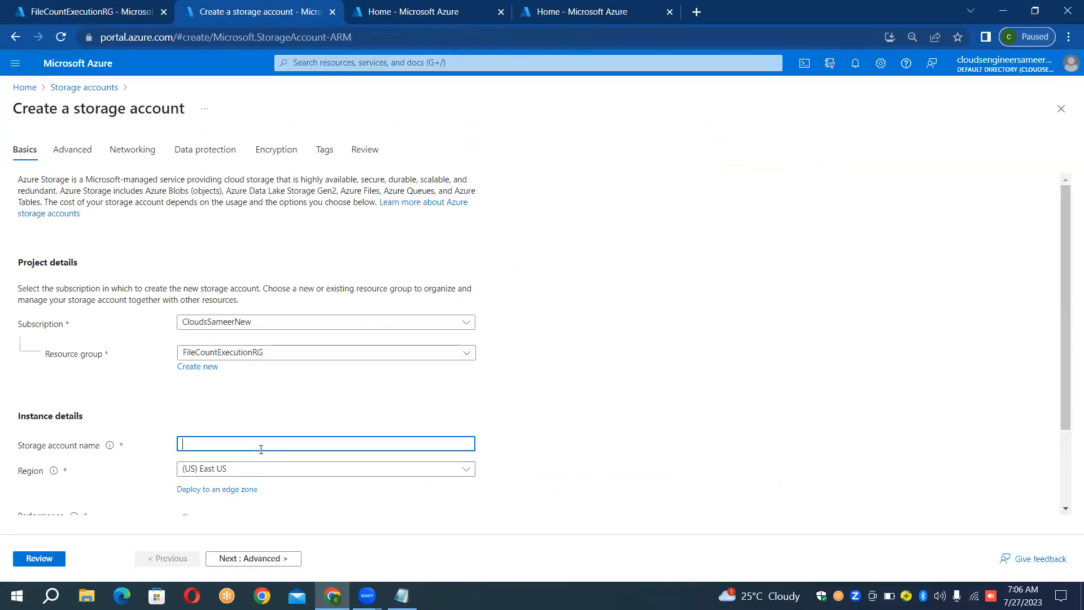
type("sourcefilecount")
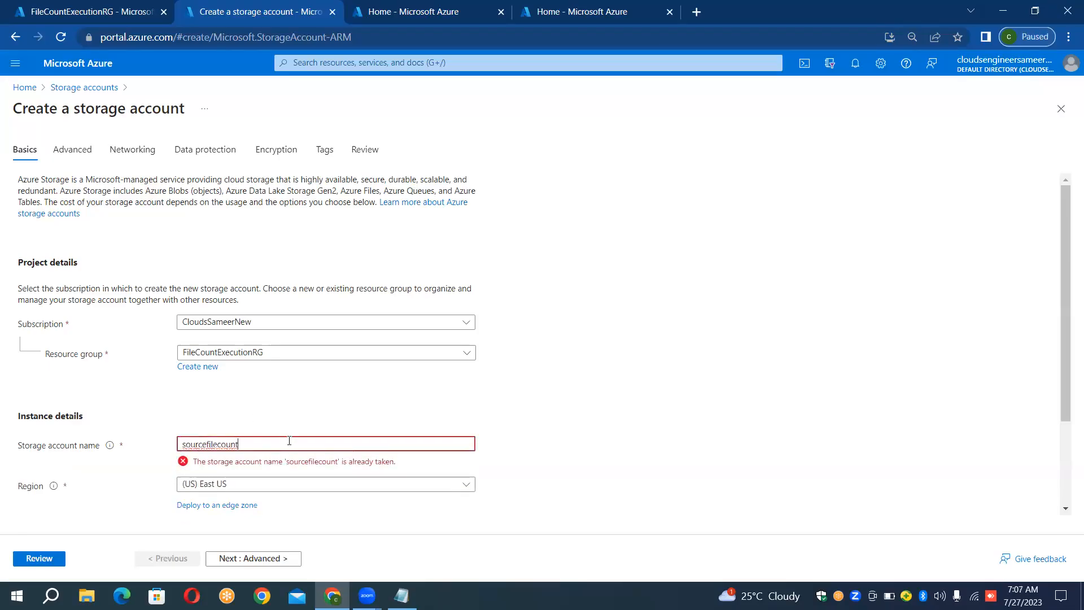
type("1")
left_click(507, 373)
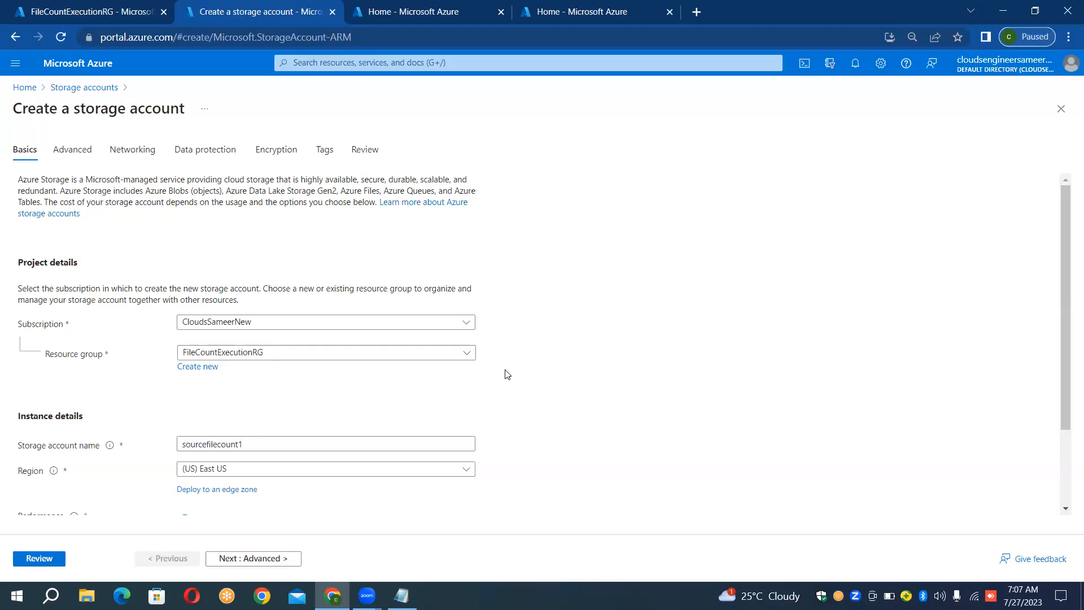
left_click(38, 559)
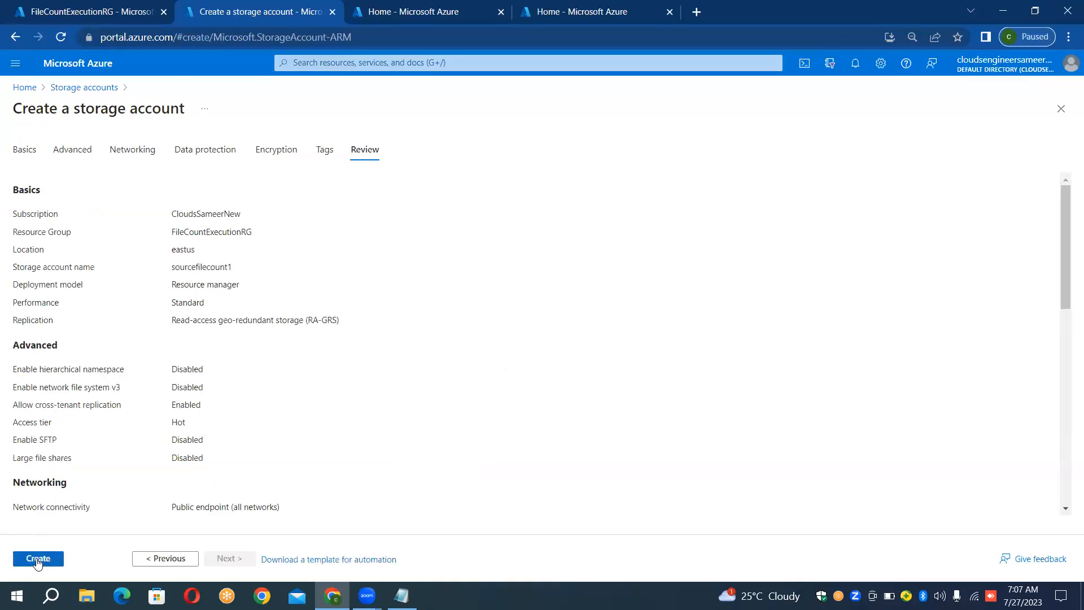
left_click(37, 558)
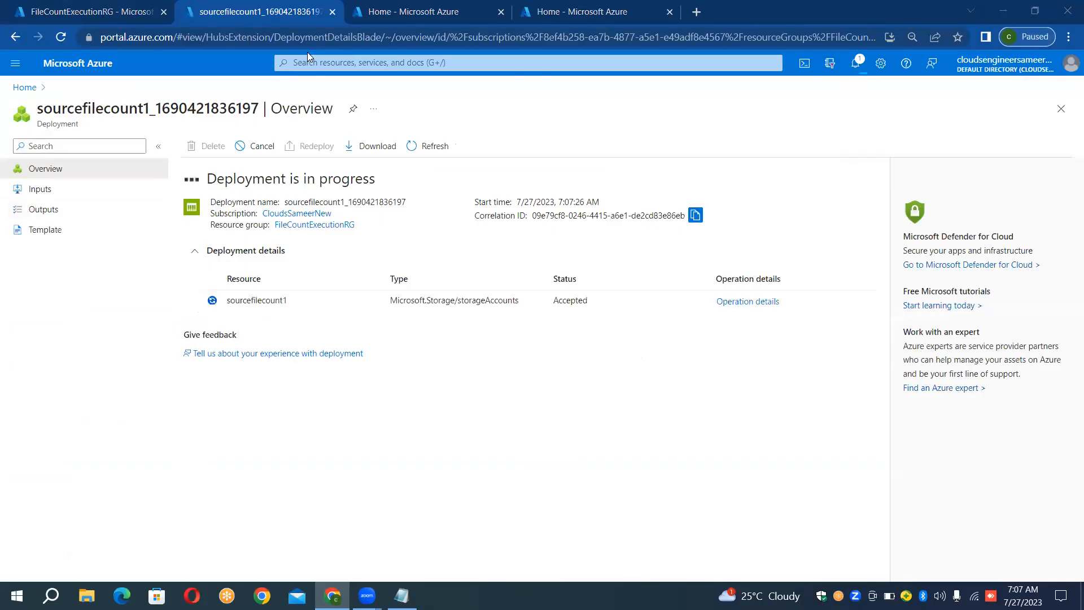
- In the third portal tab, begin a new storage account in FileCountExecutionRG and name it sinkfilecount1
left_click(428, 11)
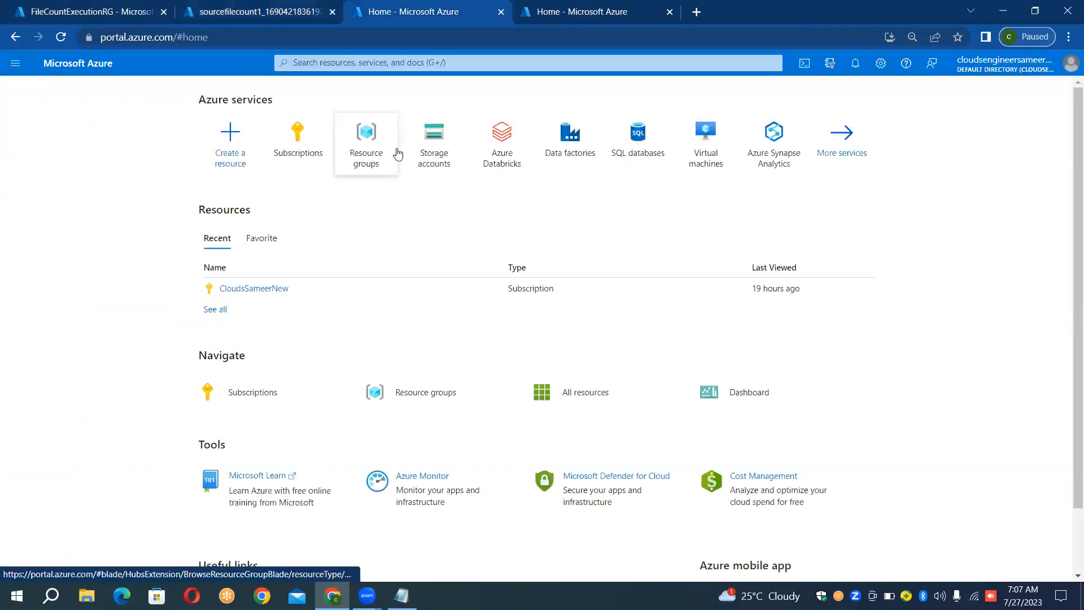
left_click(460, 177)
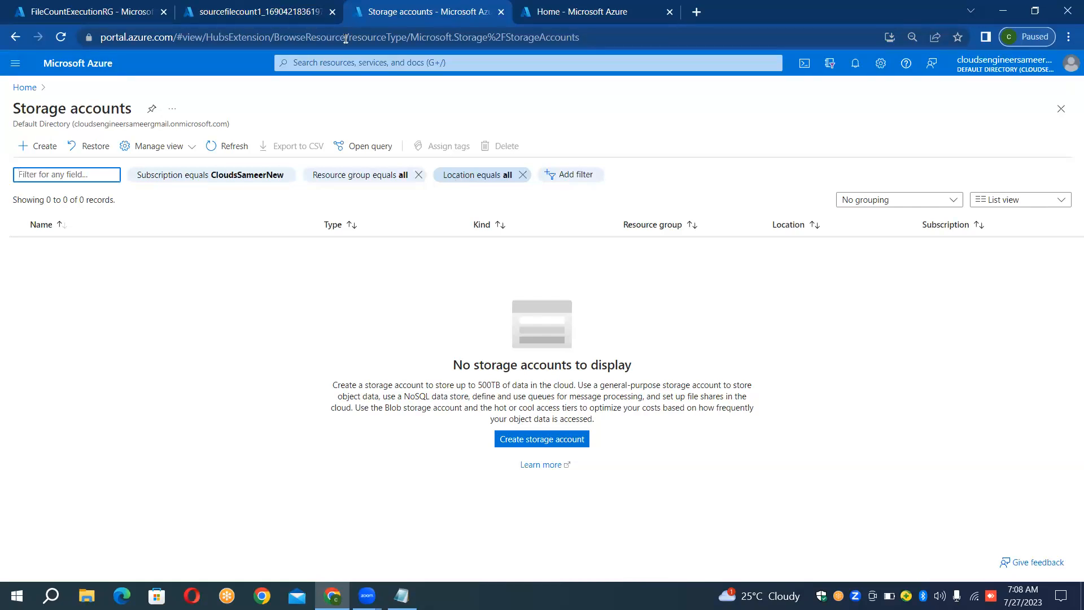
left_click(41, 158)
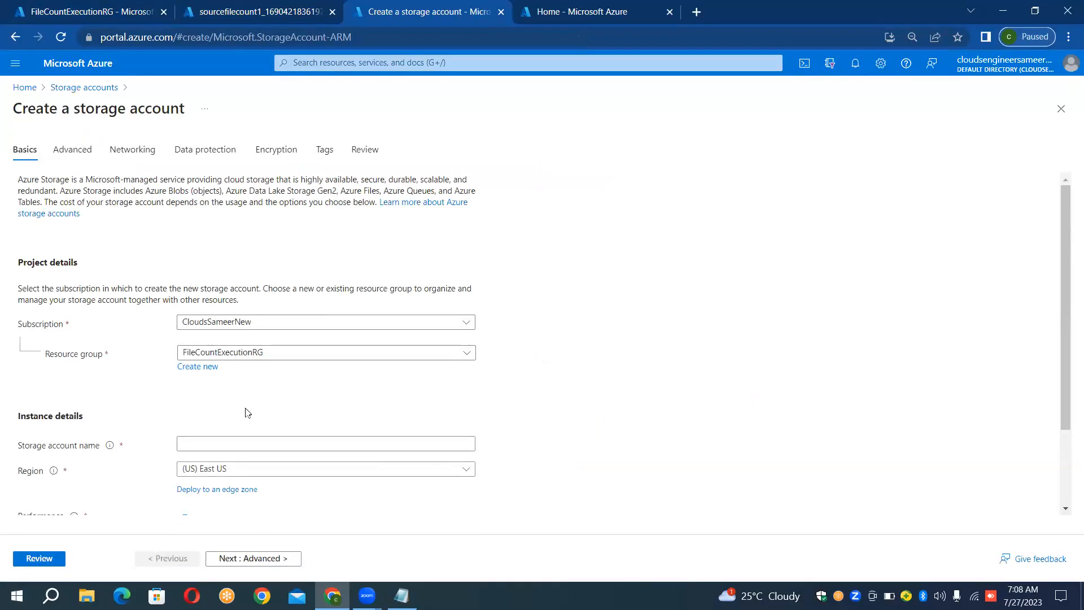
left_click(240, 450)
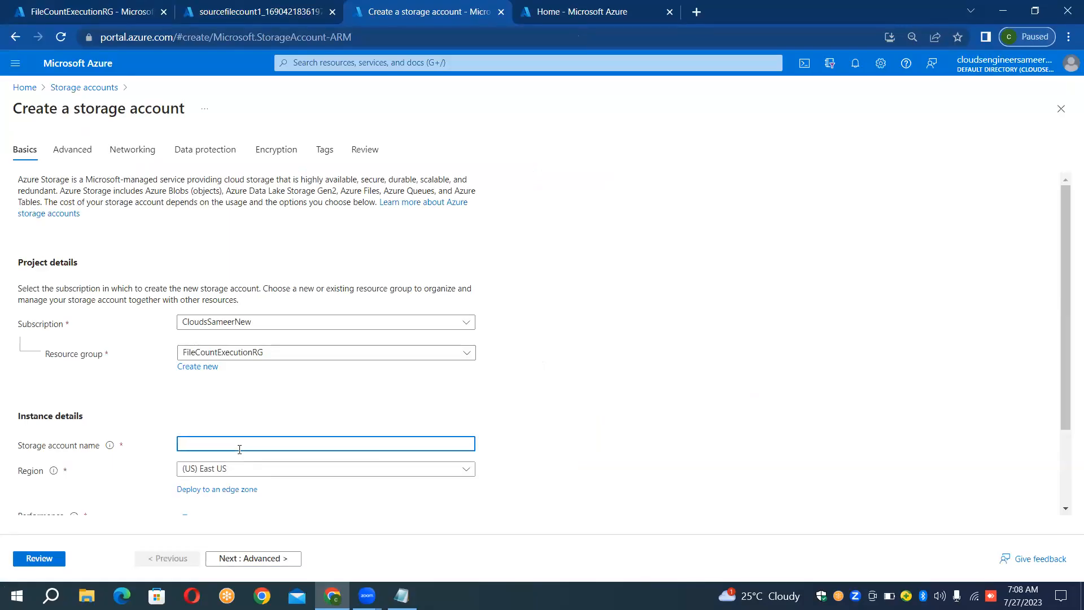
type("sinkfilecoun")
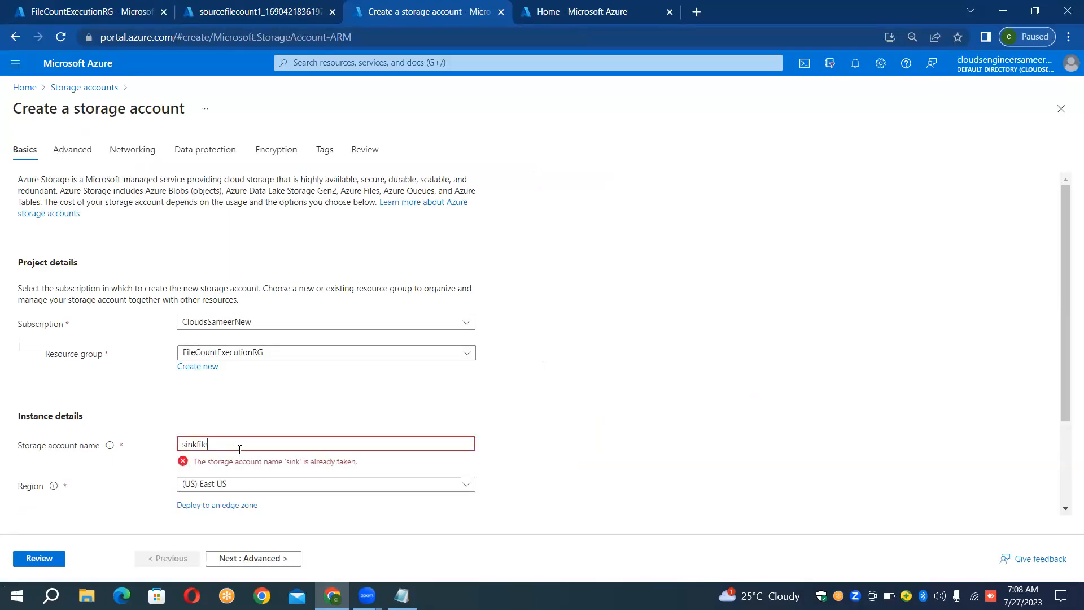
type("t")
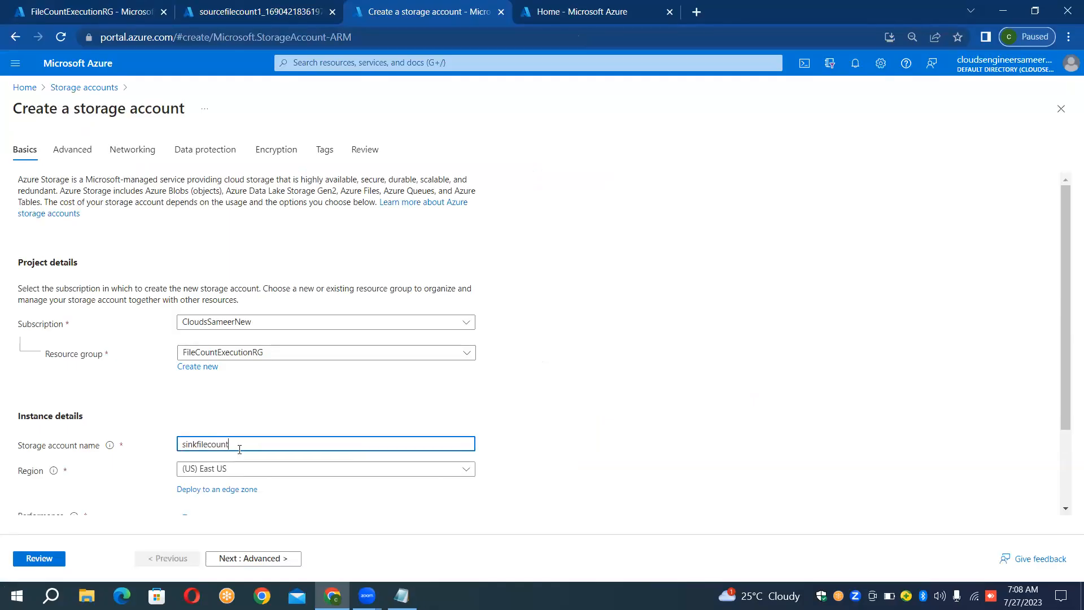
type("2")
key("BackSpace")
type("1")
- Review the sinkfilecount1 storage account settings and submit its creation
left_click(54, 558)
left_click(55, 559)
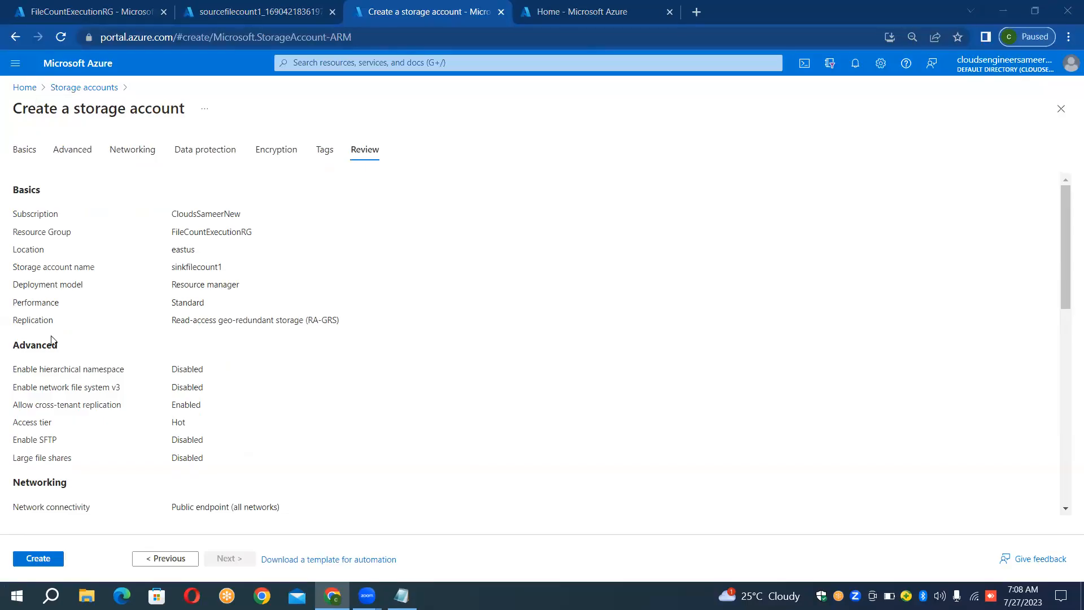
left_click(45, 561)
left_click(46, 562)
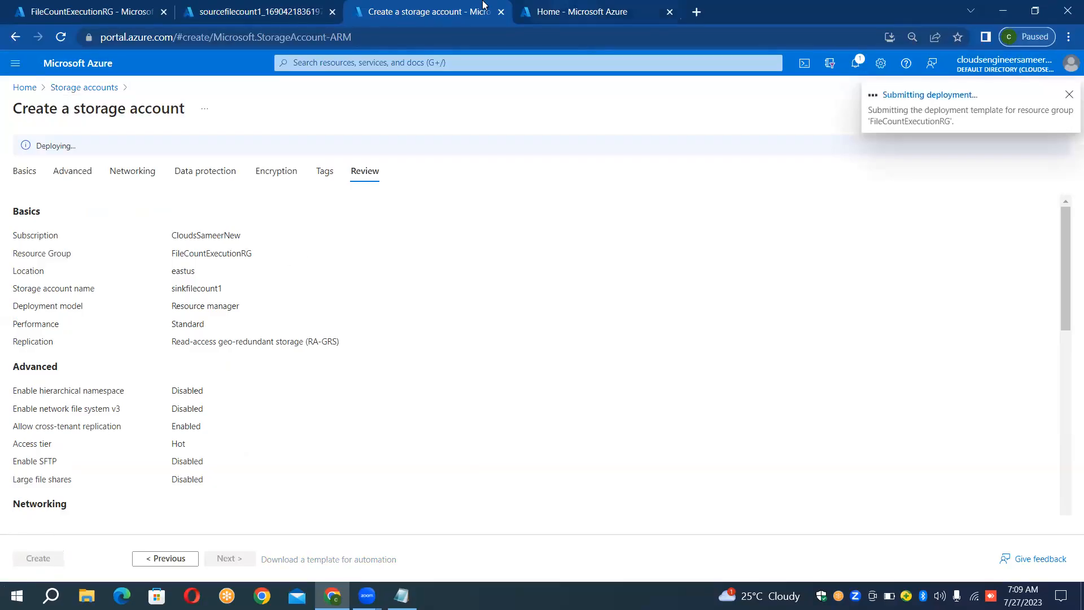
- Return to the finished sourcefilecount1 deployment and open the storage account's overview
left_click(278, 12)
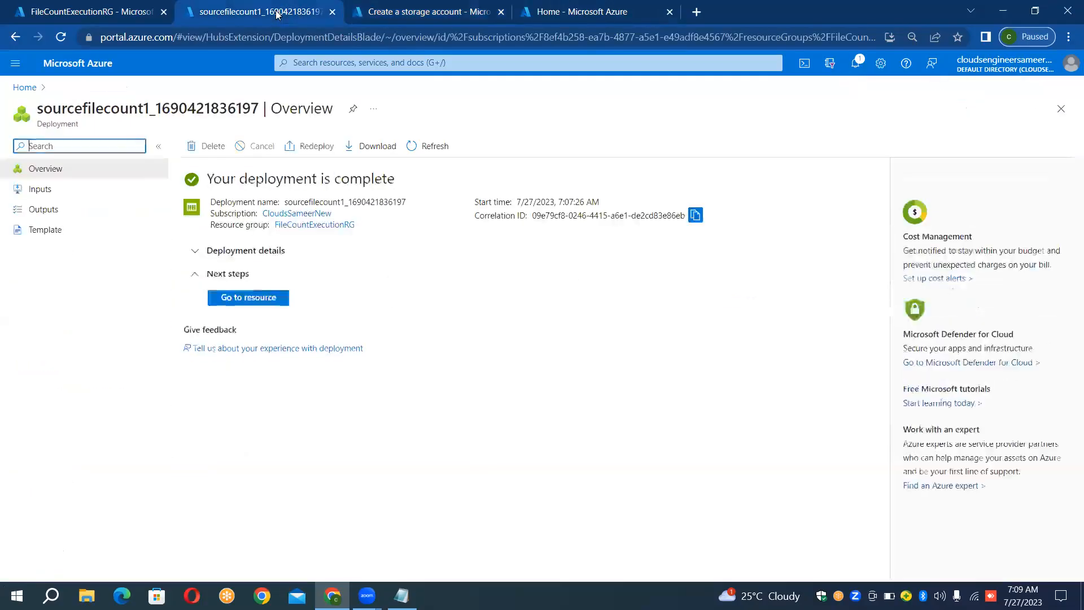
left_click(247, 303)
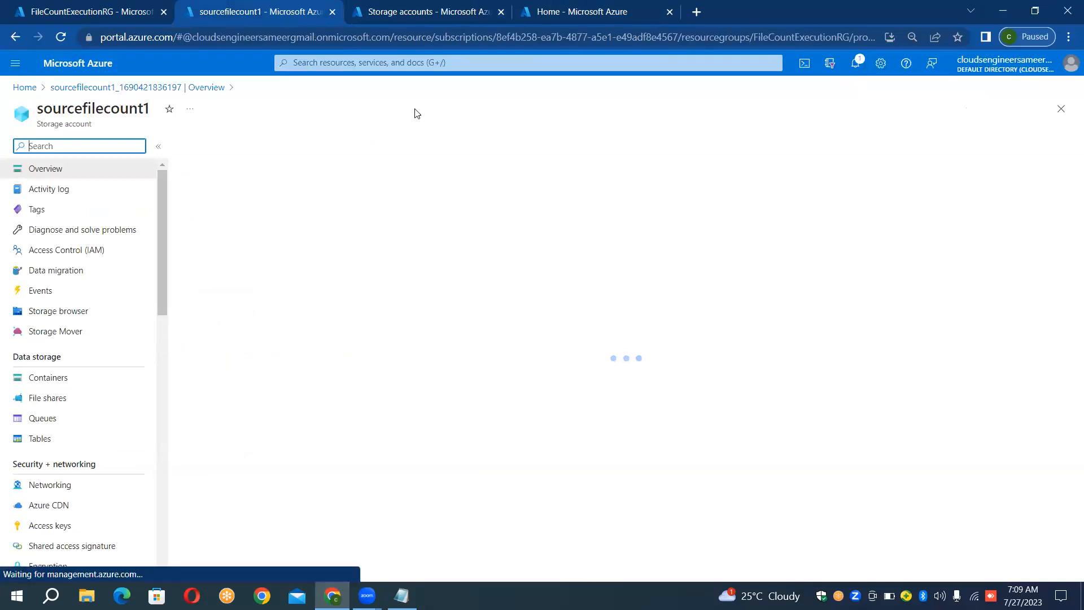
- Create a private container named input1 in the sourcefilecount1 storage account
left_click(413, 20)
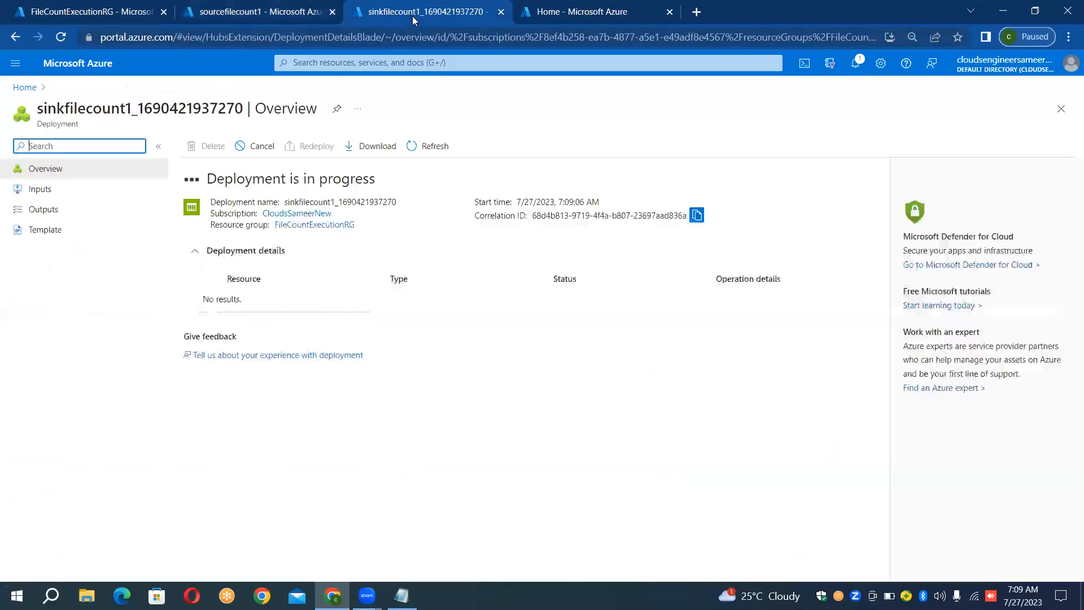
left_click(275, 15)
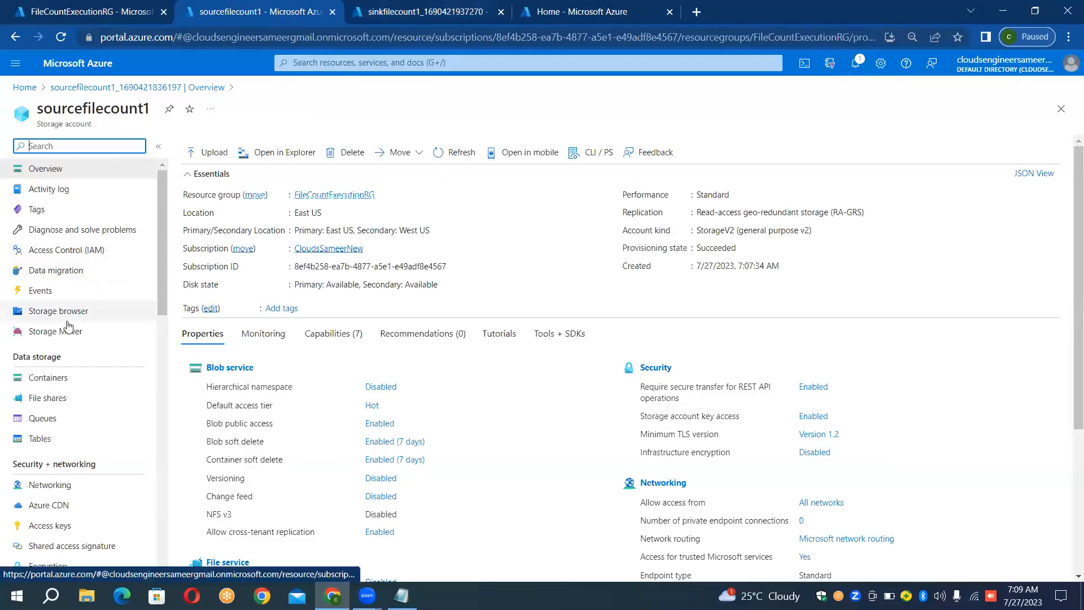
left_click(40, 381)
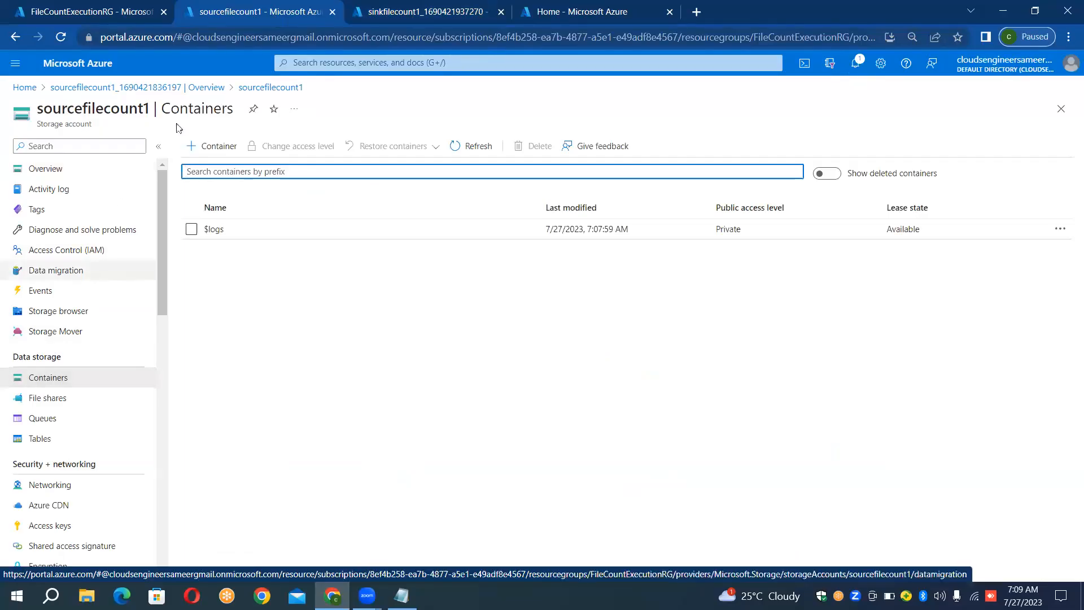
left_click(210, 148)
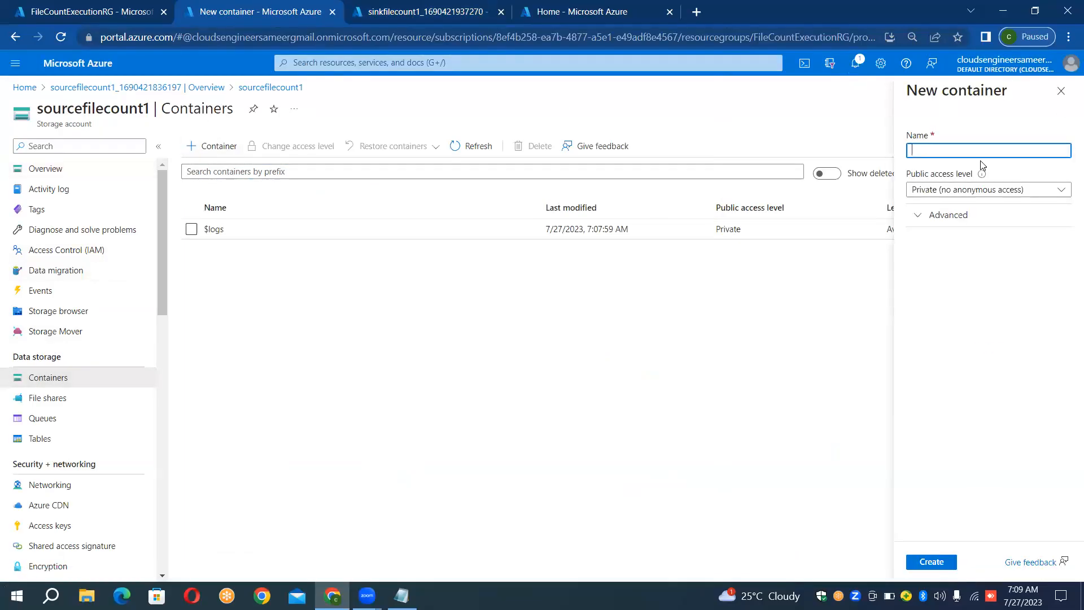
type("inpu")
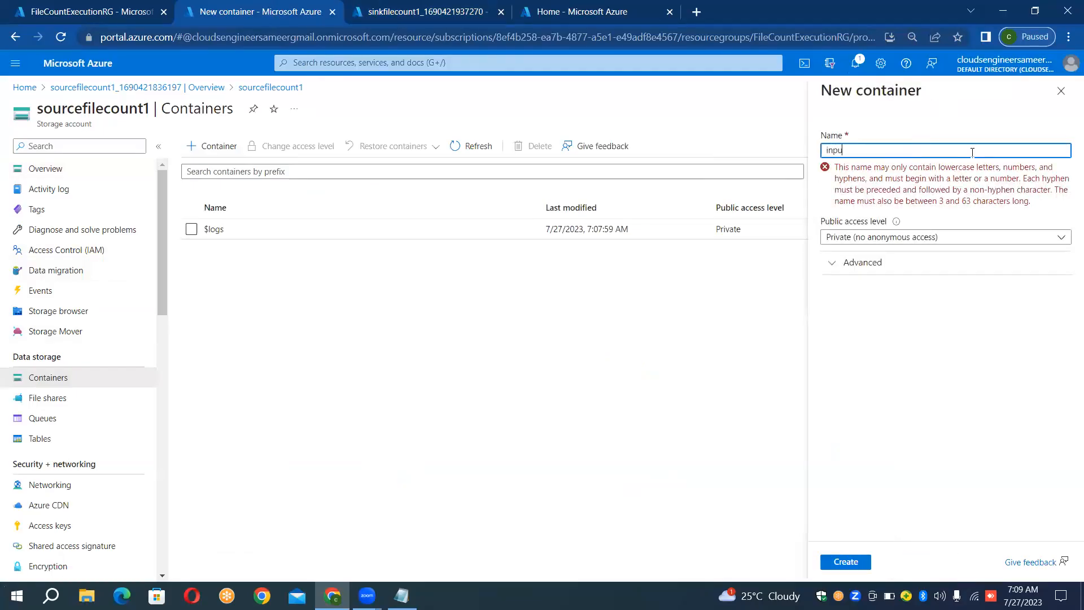
type("t1")
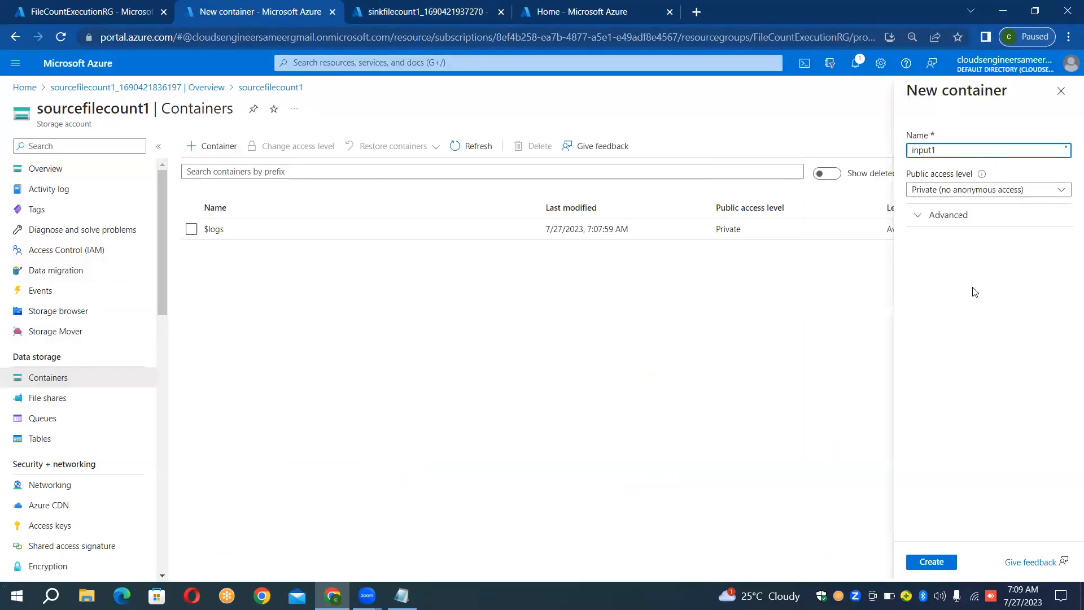
left_click(926, 567)
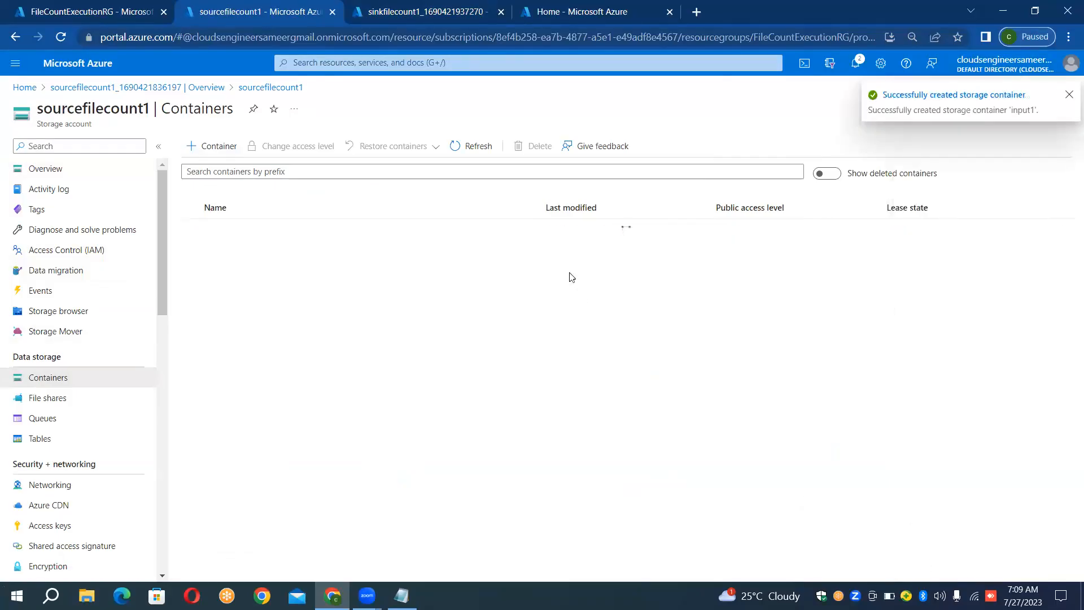
- Upload airlines.csv, countries.csv, customers_east.csv and customers_south.csv from the Data_Files folder into the input1 container, then close the upload form
left_click(376, 257)
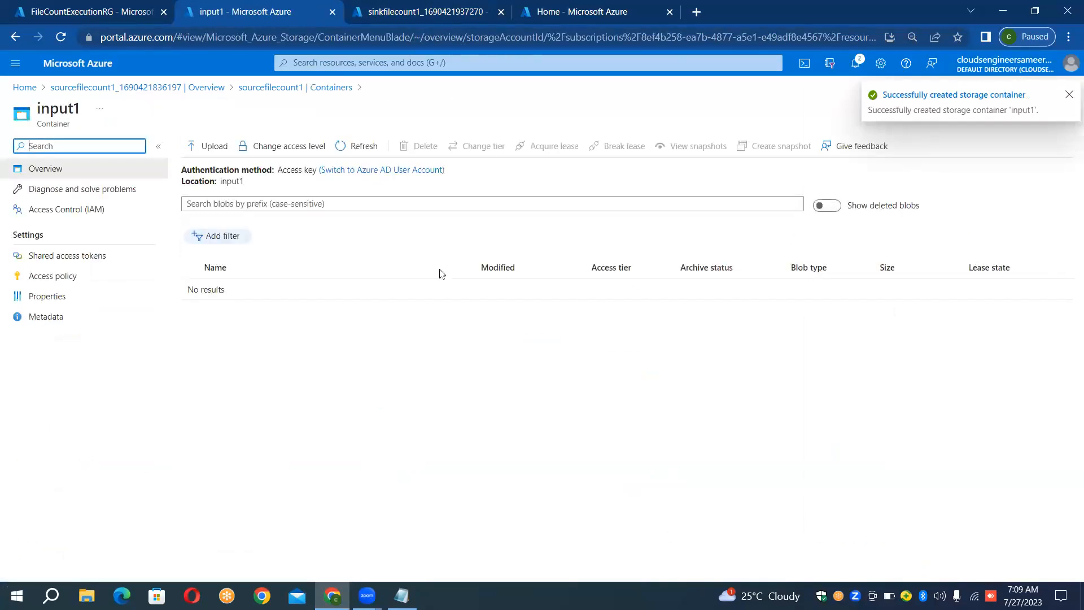
left_click(215, 148)
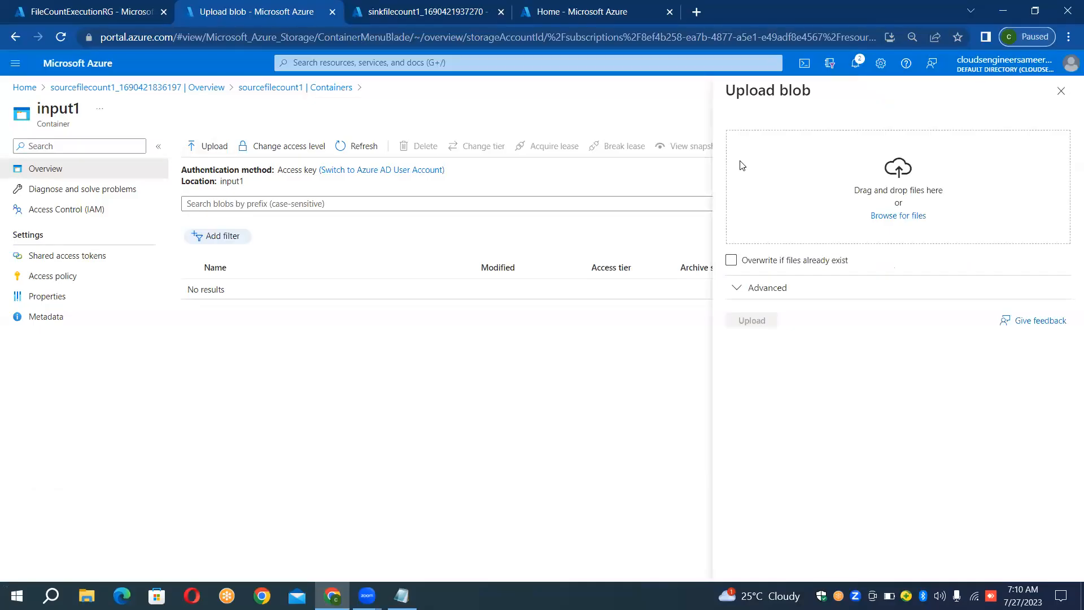
left_click(893, 216)
left_click(894, 219)
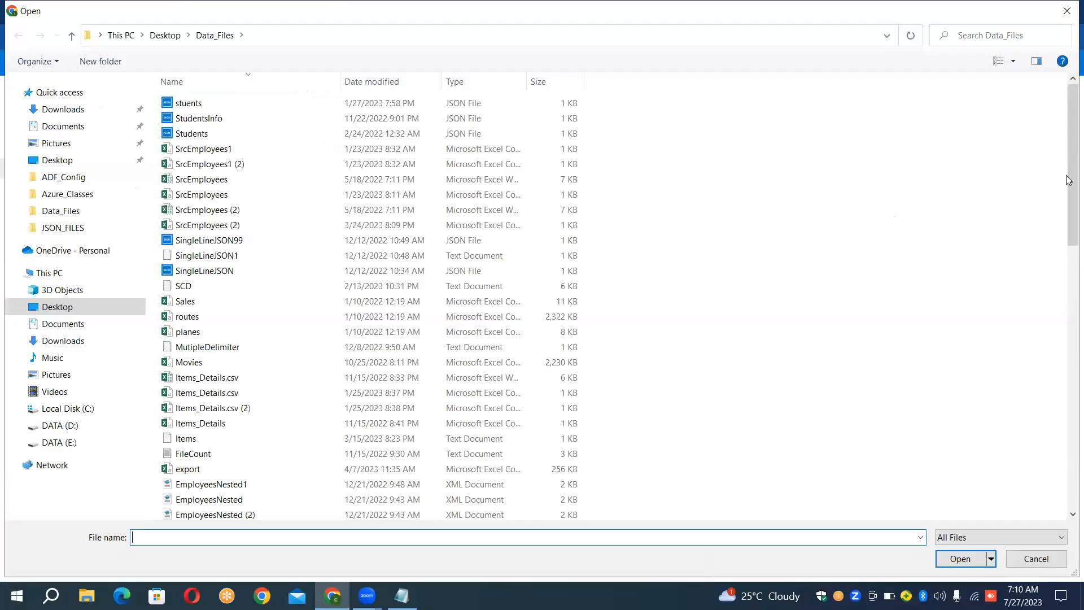
left_click_drag(1069, 181, 1069, 451)
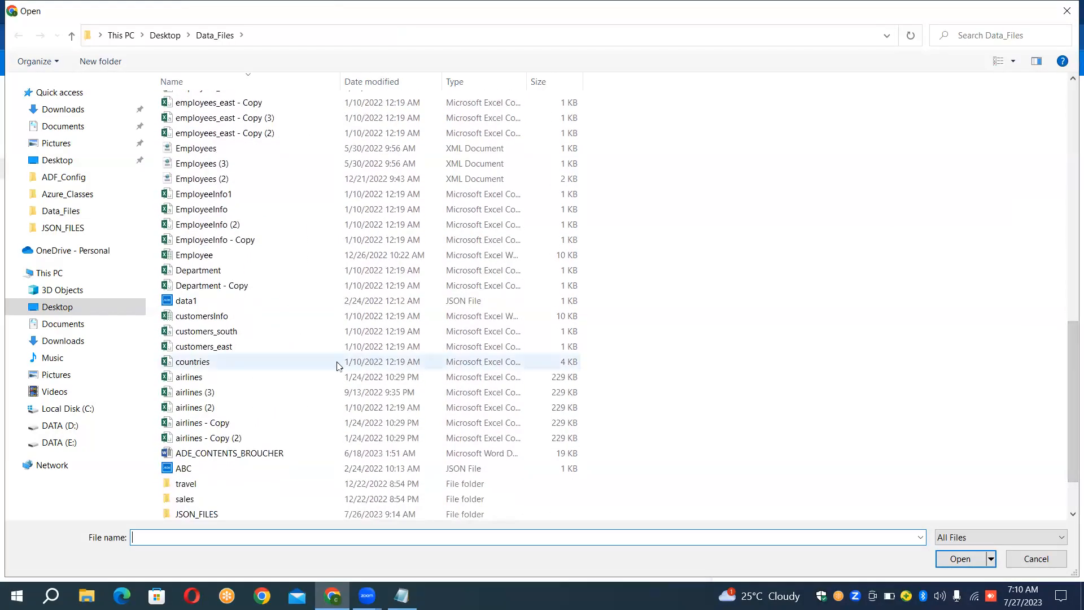
left_click(201, 377)
left_click(198, 365, "ctrl")
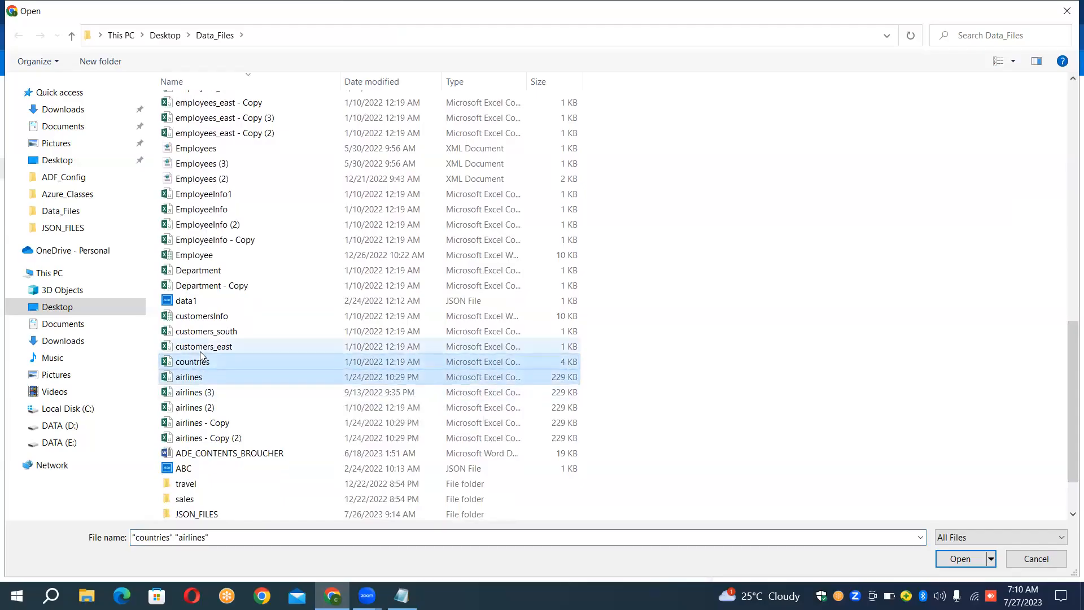
left_click(201, 349, "ctrl")
left_click(206, 337, "ctrl")
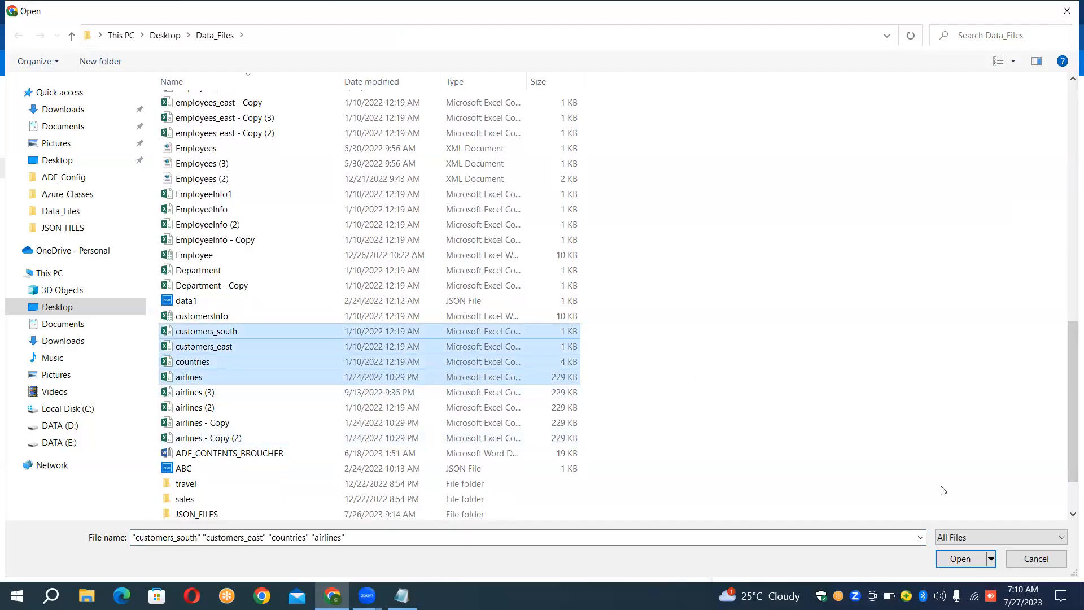
left_click(962, 560)
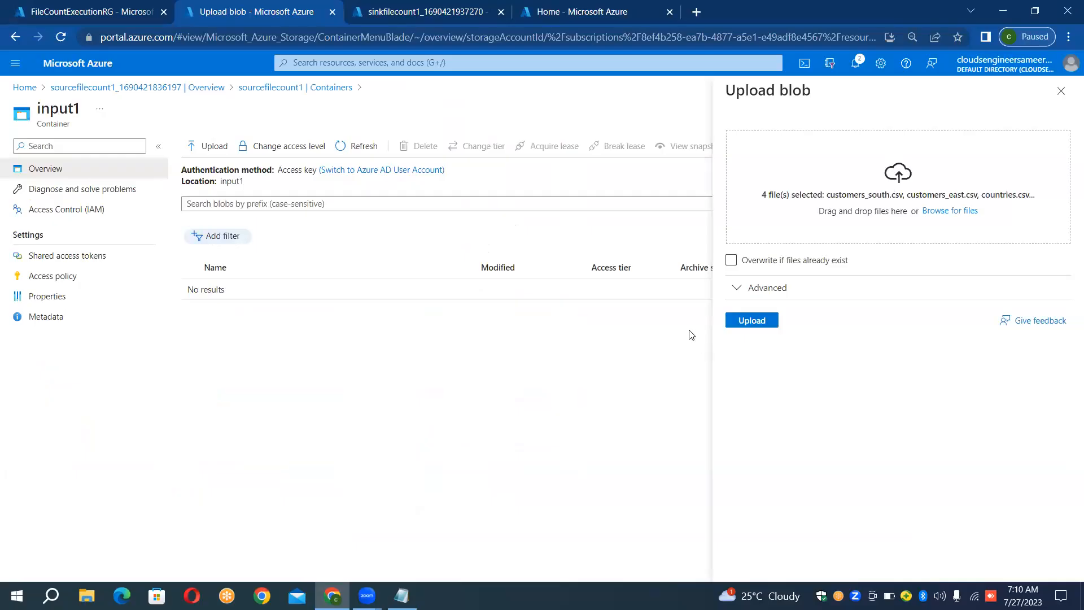
left_click(748, 322)
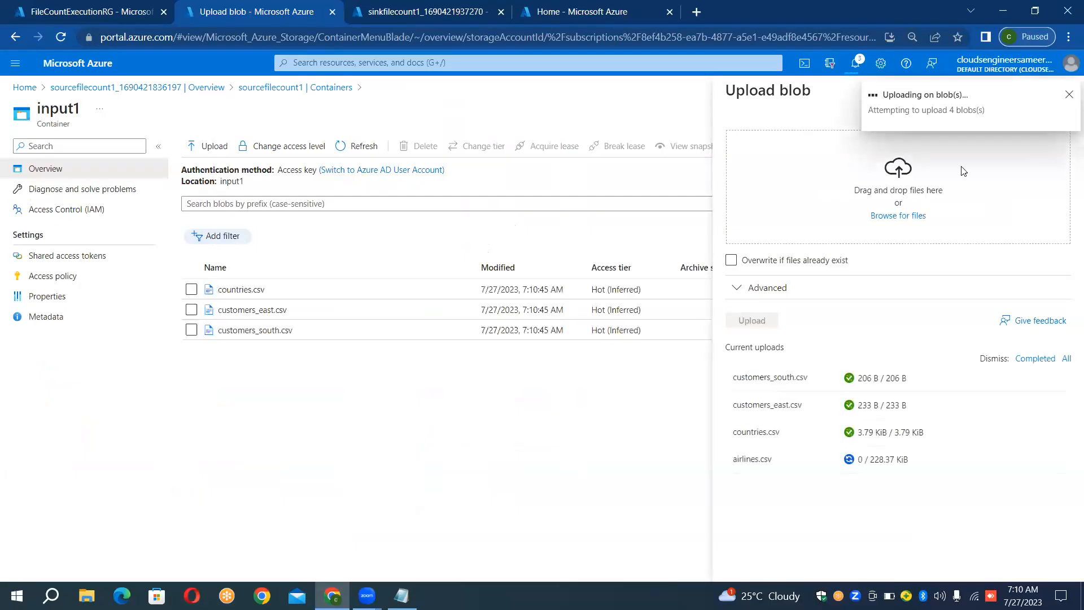
left_click(1068, 94)
left_click(1061, 92)
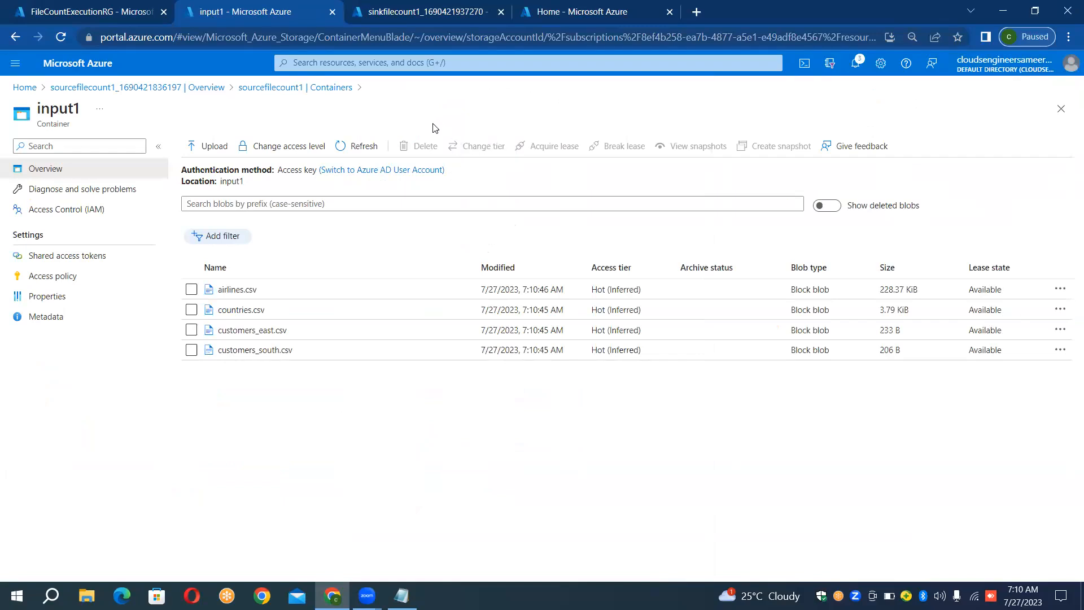
- Return to the sinkfilecount1 deployment and open its storage account
left_click(76, 5)
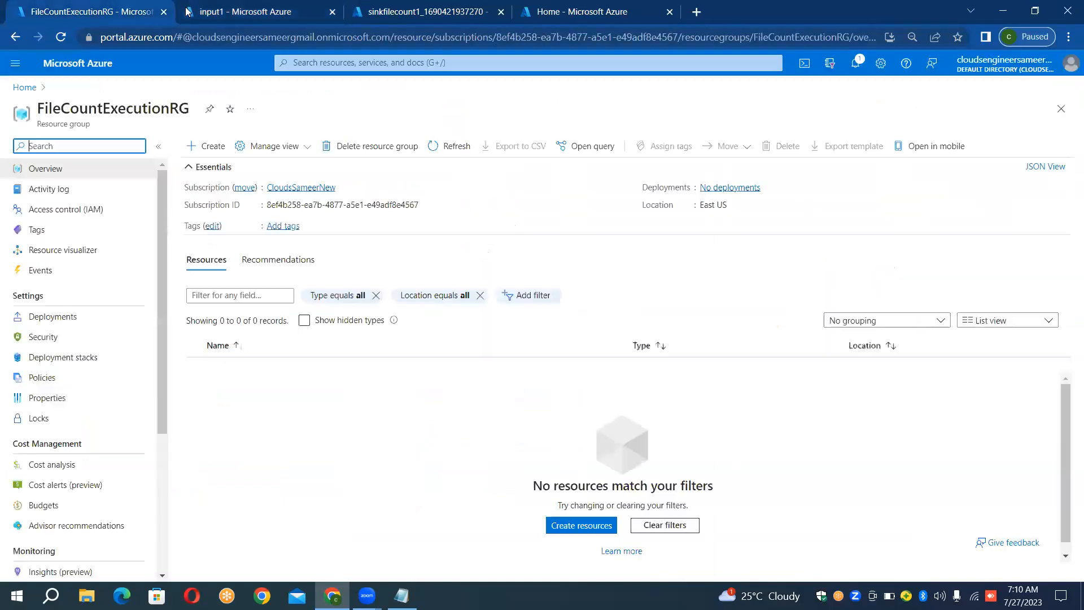
left_click(215, 10)
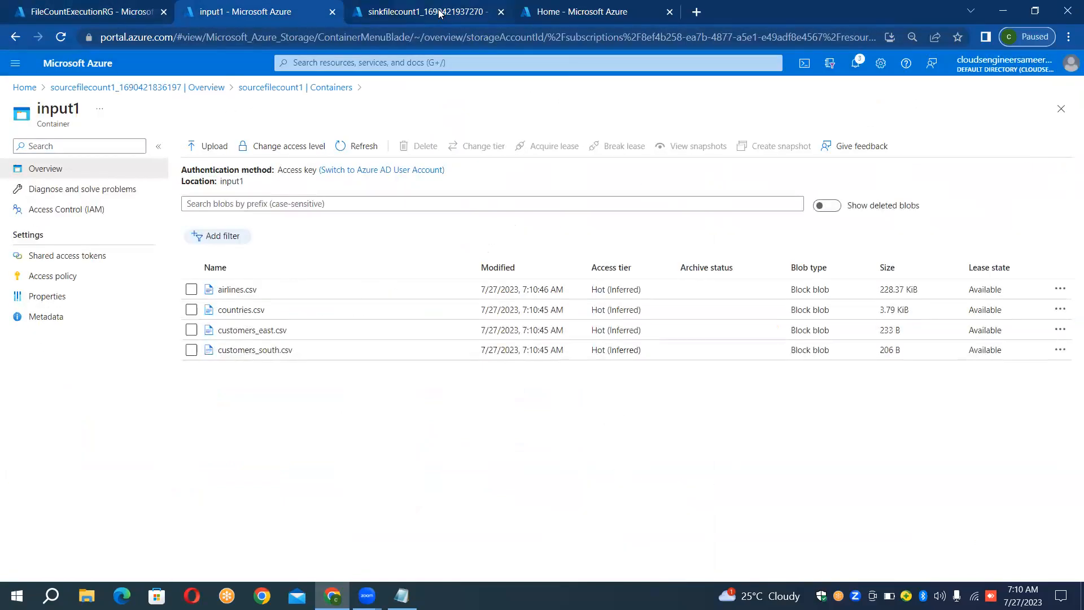
left_click(440, 13)
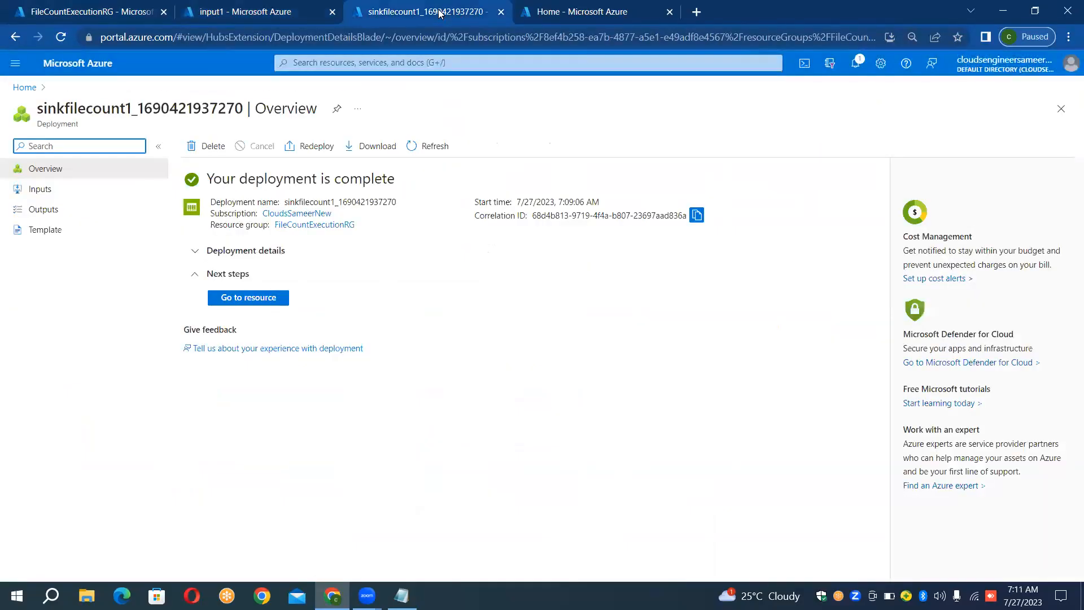
left_click(251, 302)
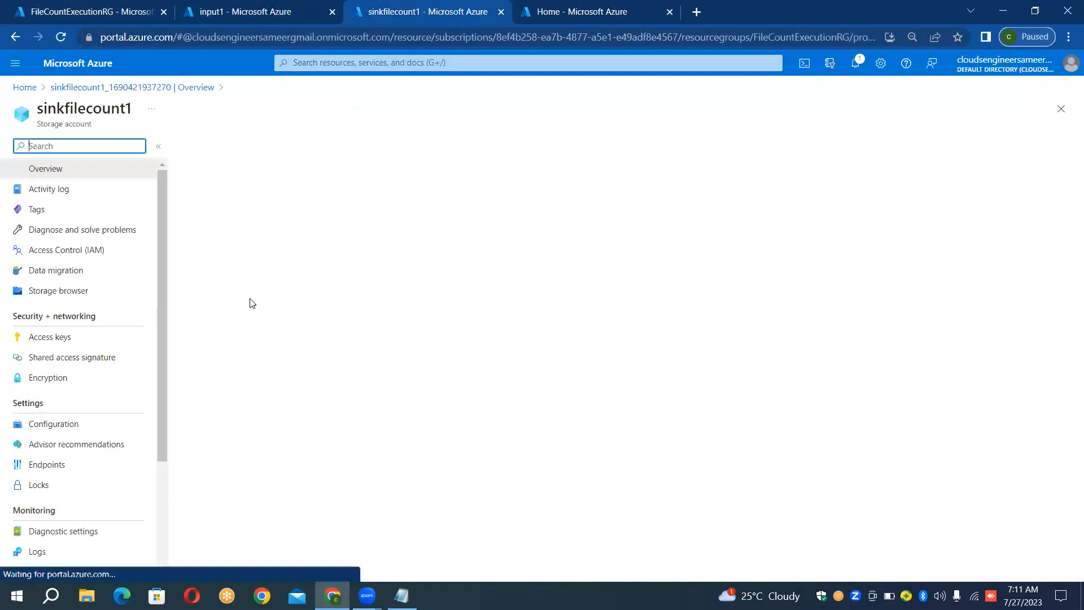
- Go back to the containers of sourcefilecount1 and create a second private container named input2
left_click(237, 11)
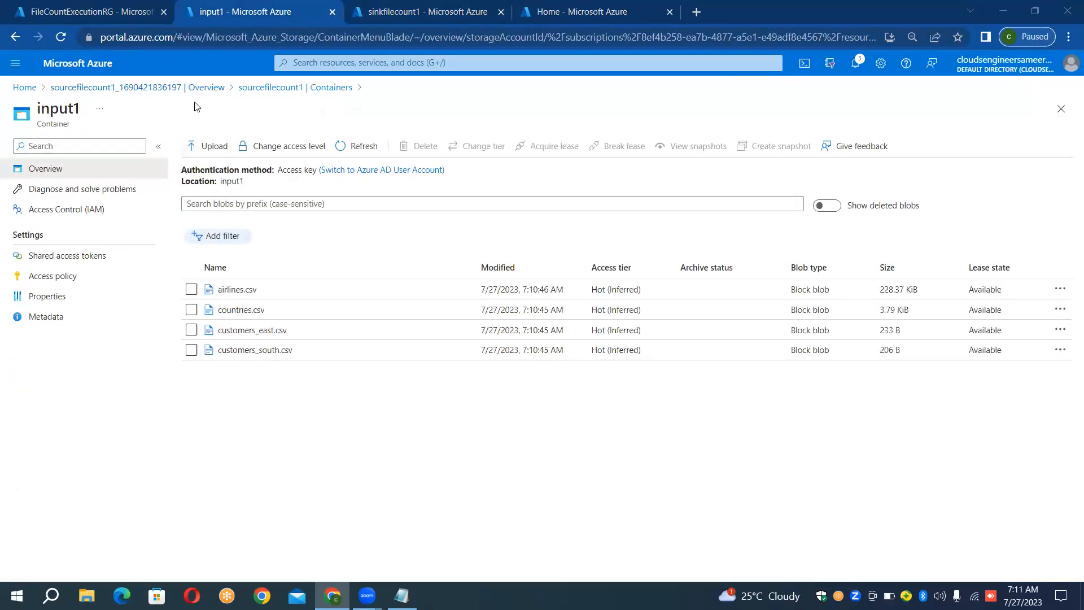
left_click(321, 88)
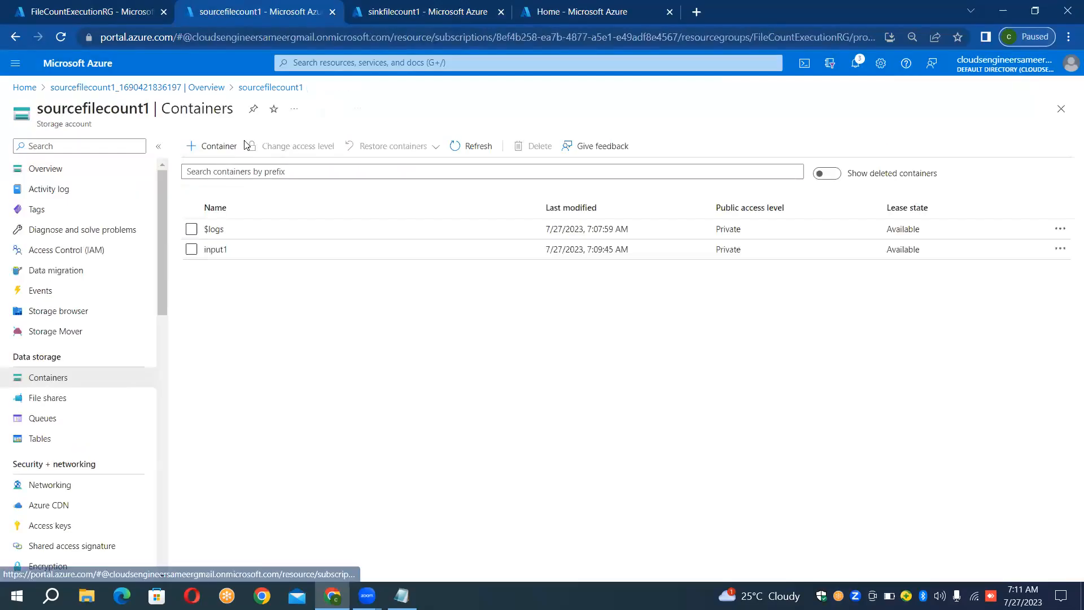
left_click(212, 147)
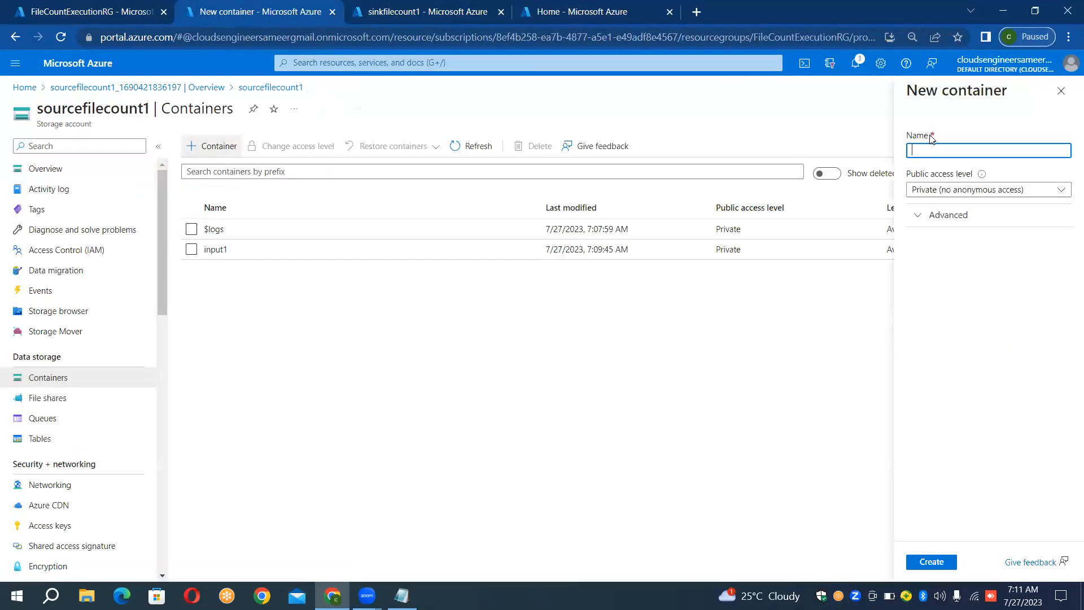
type("input2")
left_click(938, 566)
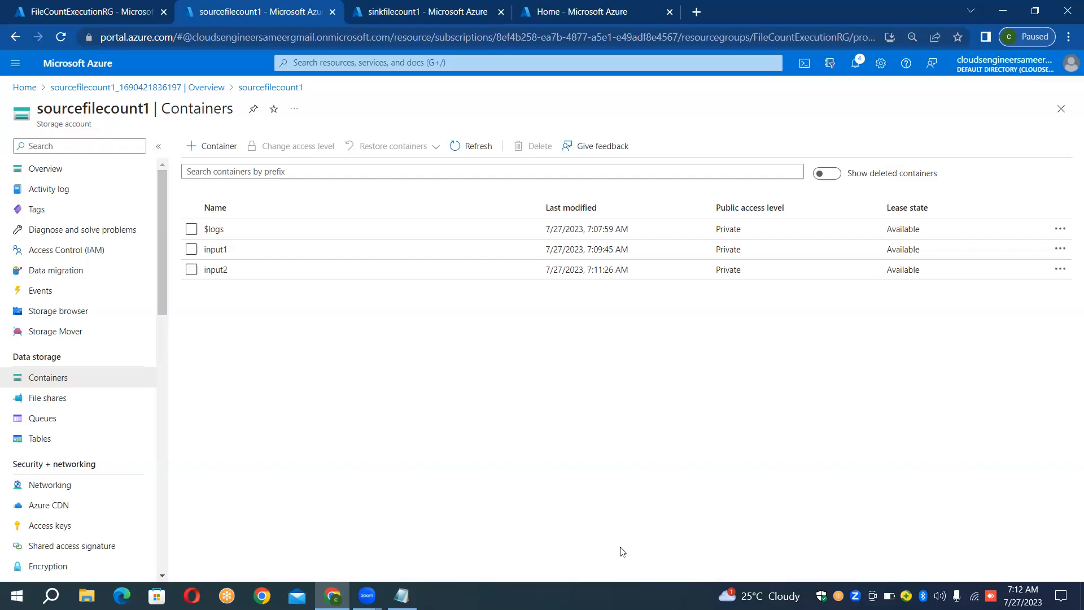
- Upload routes.csv and planes.csv from the Data_Files folder into the input2 container, then close the upload form
left_click(387, 279)
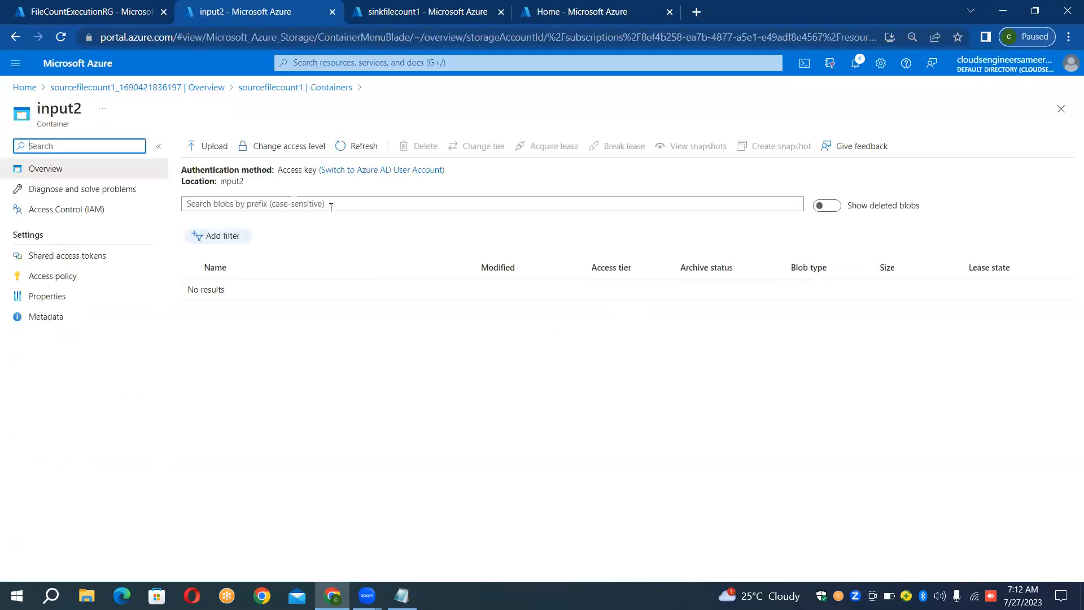
left_click_drag(378, 143, 329, 148)
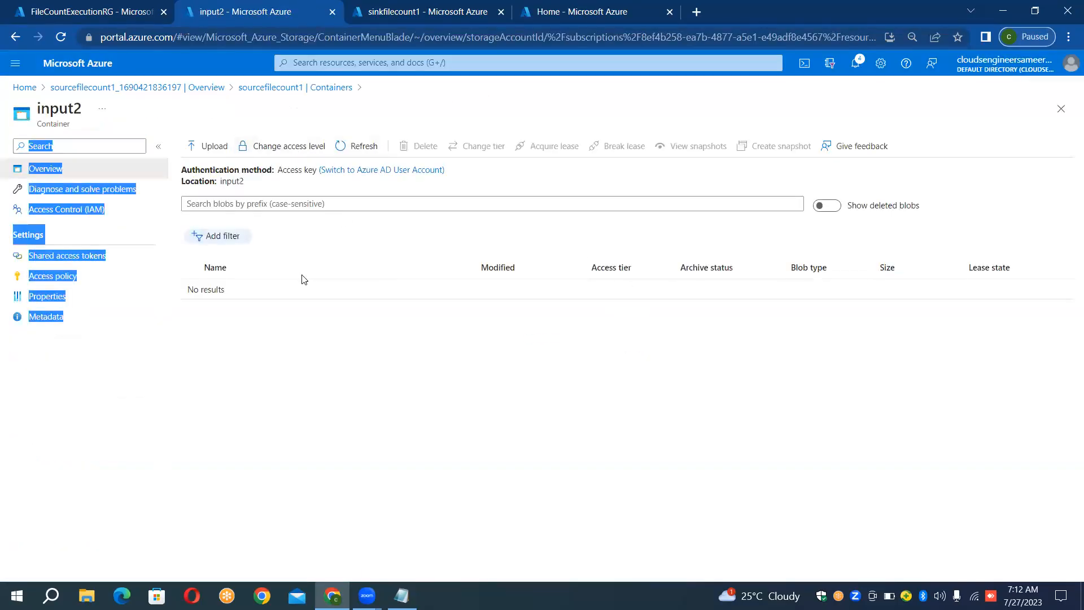
left_click(303, 257)
left_click(214, 147)
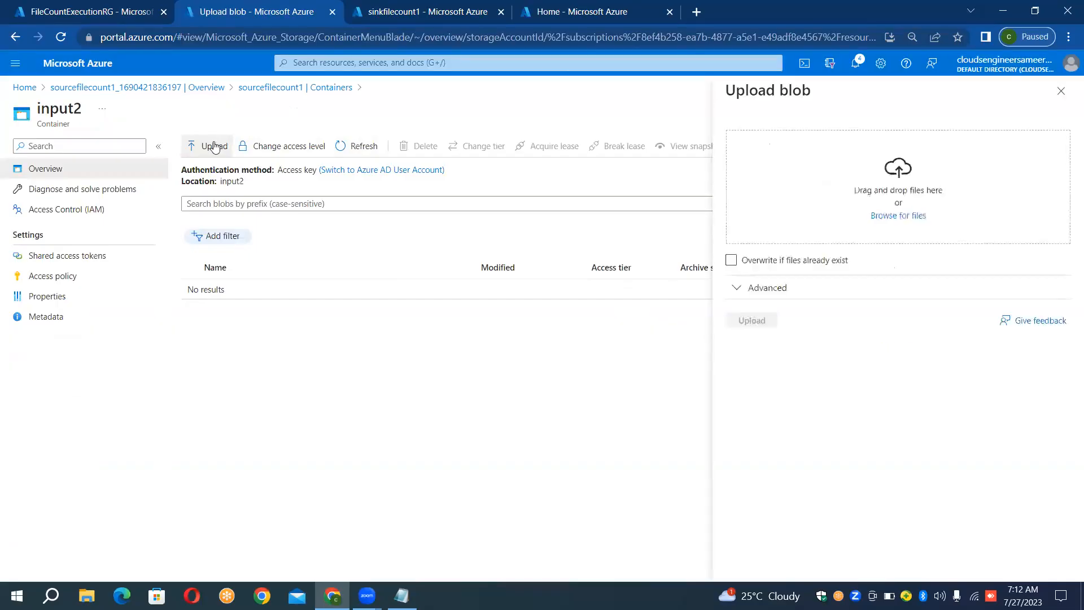
left_click(905, 218)
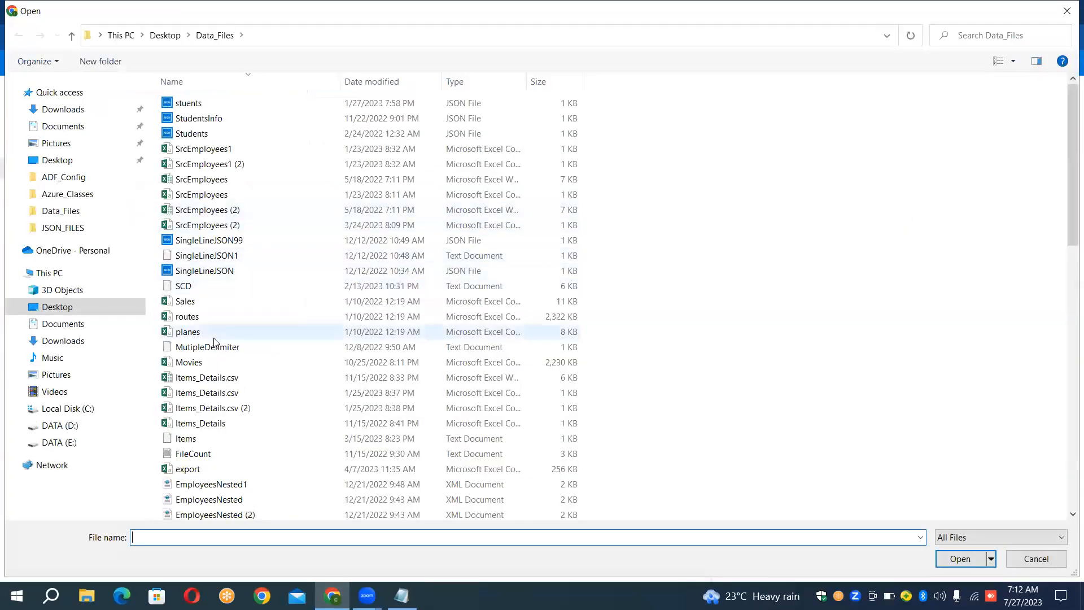
left_click_drag(539, 213, 575, 272)
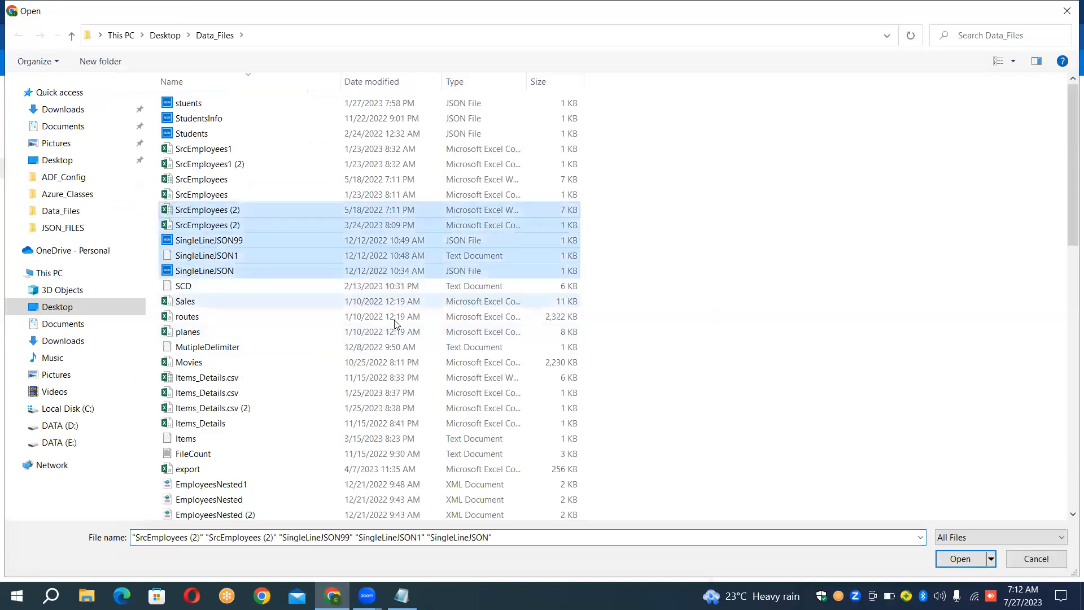
left_click(240, 307)
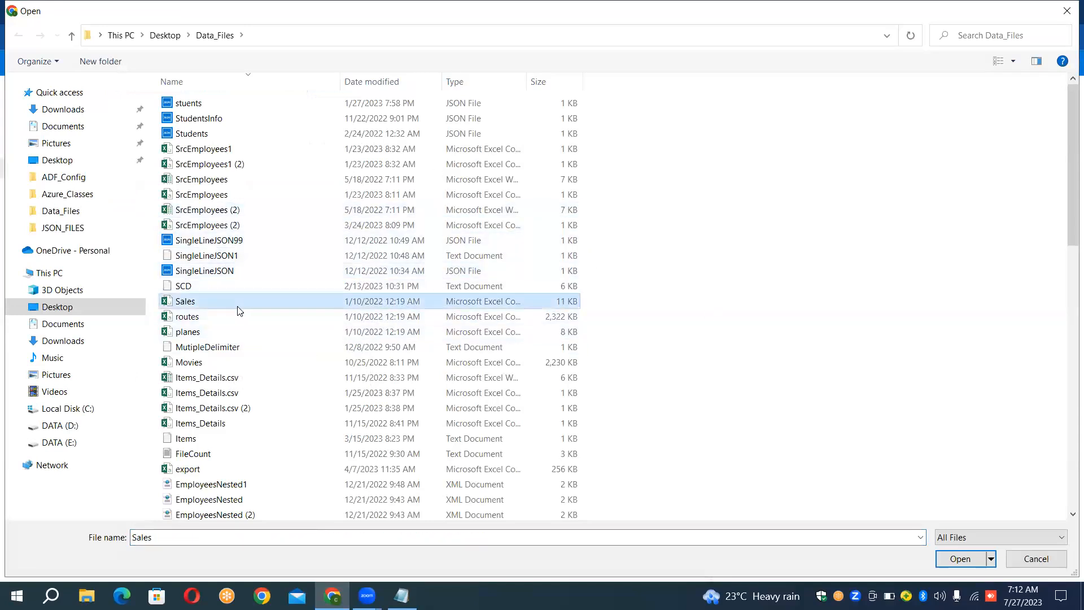
left_click(209, 320)
left_click(202, 331, "ctrl")
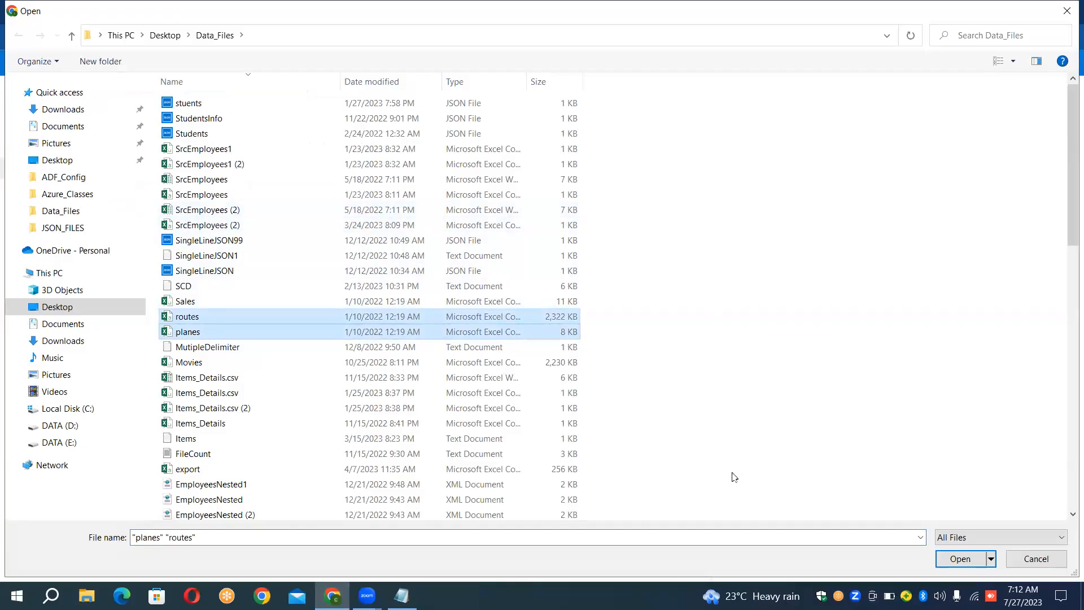
left_click(965, 559)
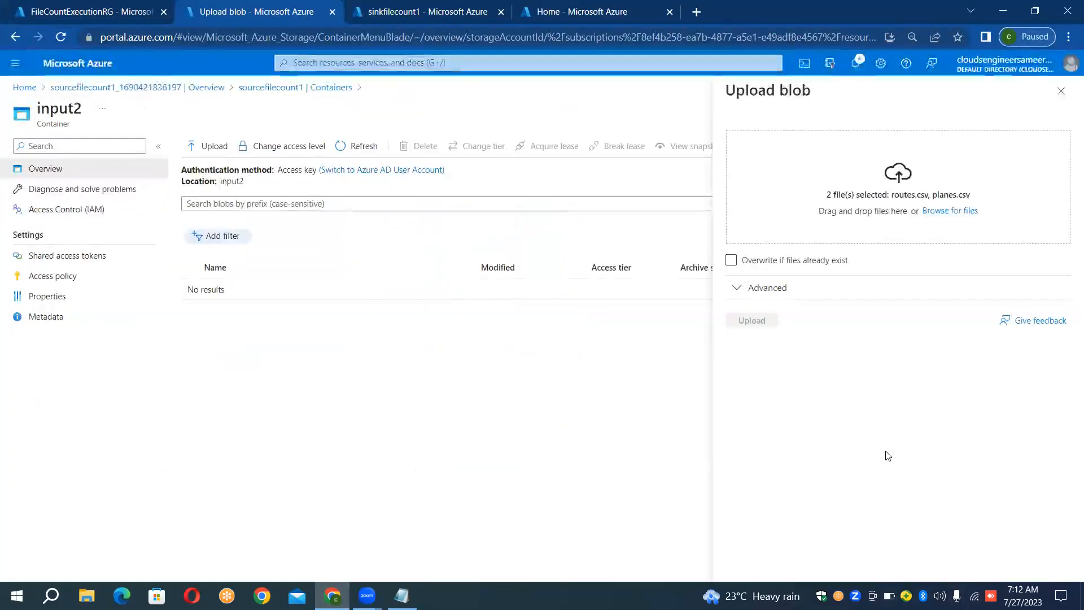
left_click(762, 322)
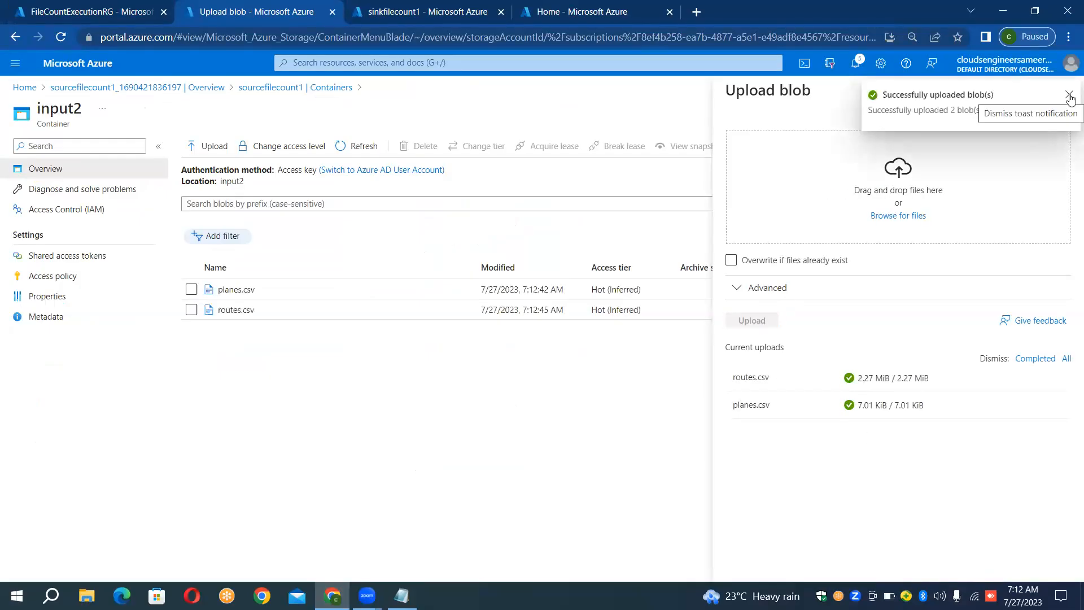
left_click(1069, 96)
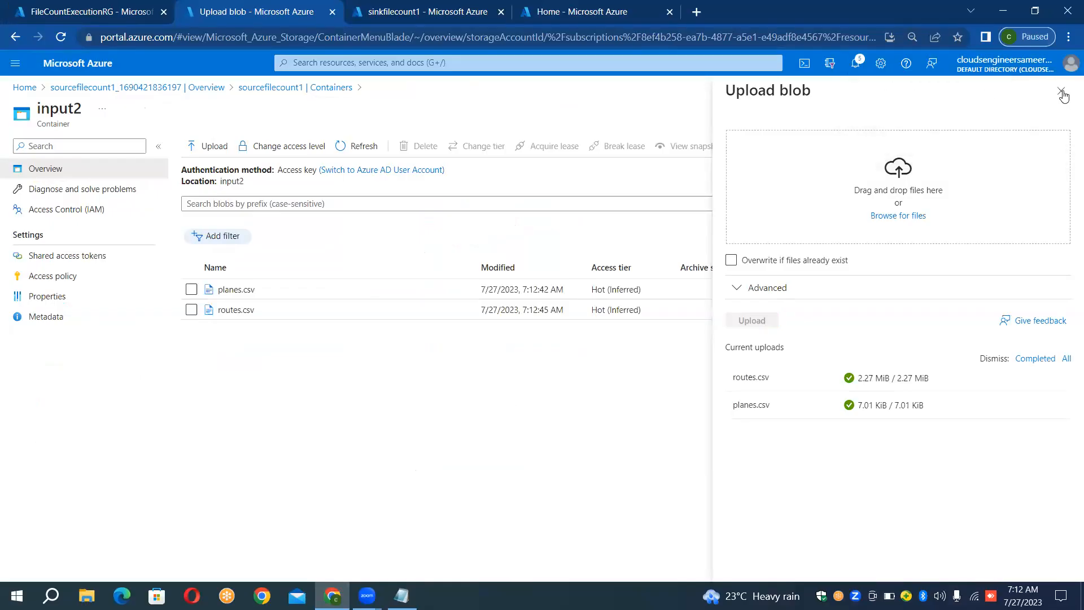
left_click(1059, 92)
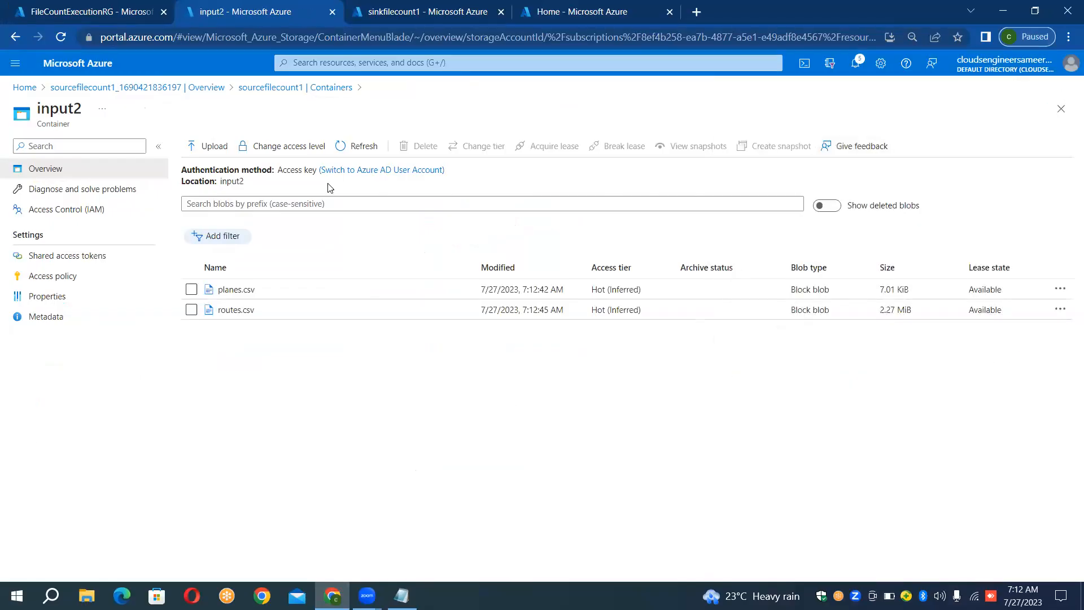
- Go back to the containers of sourcefilecount1 and create a third private container named input3
left_click(327, 88)
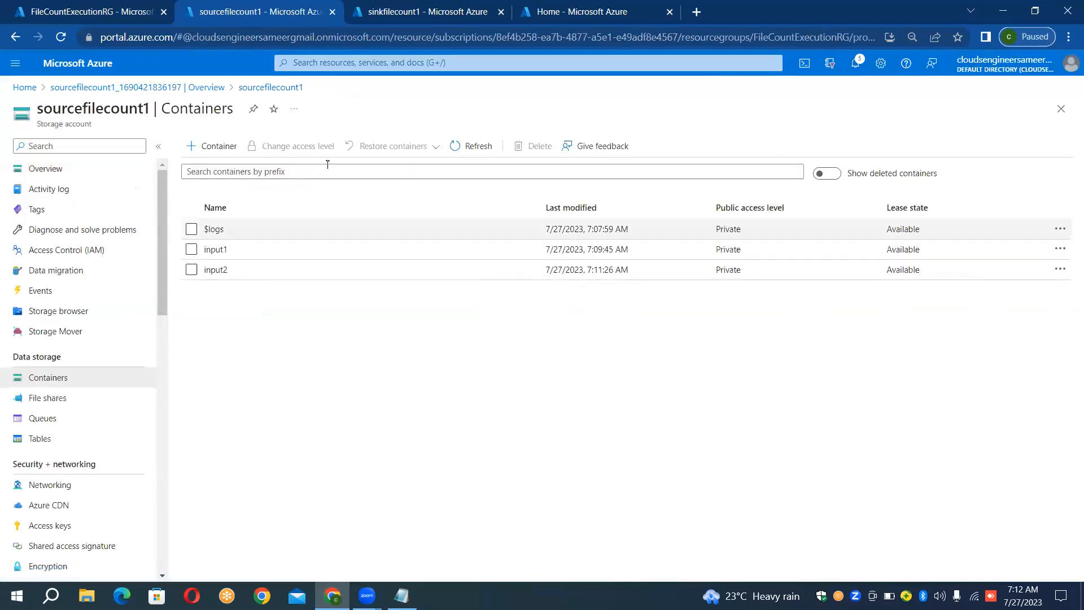
left_click(228, 150)
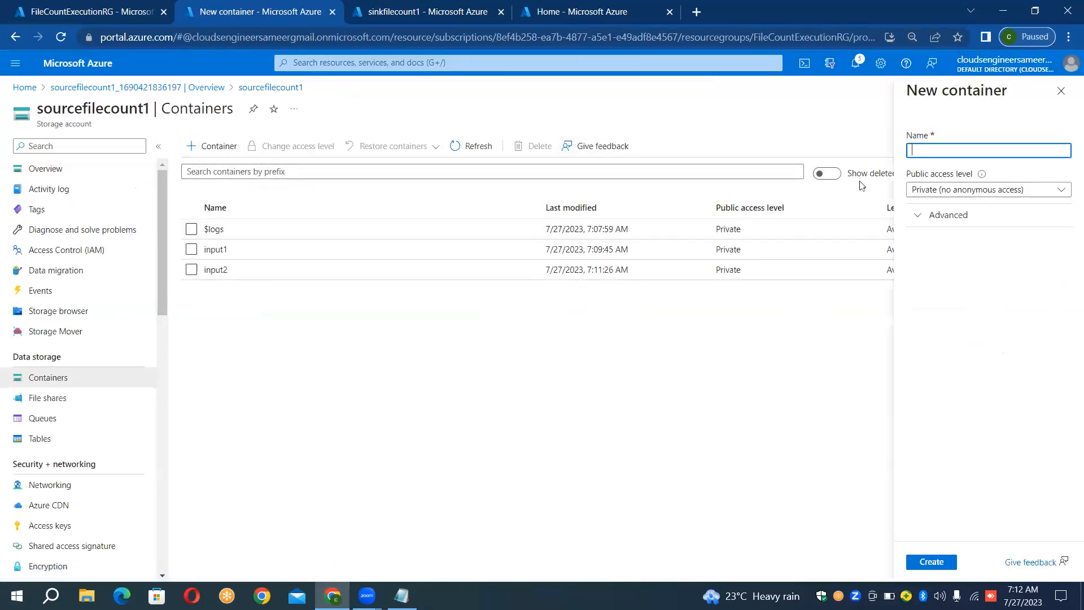
type("in")
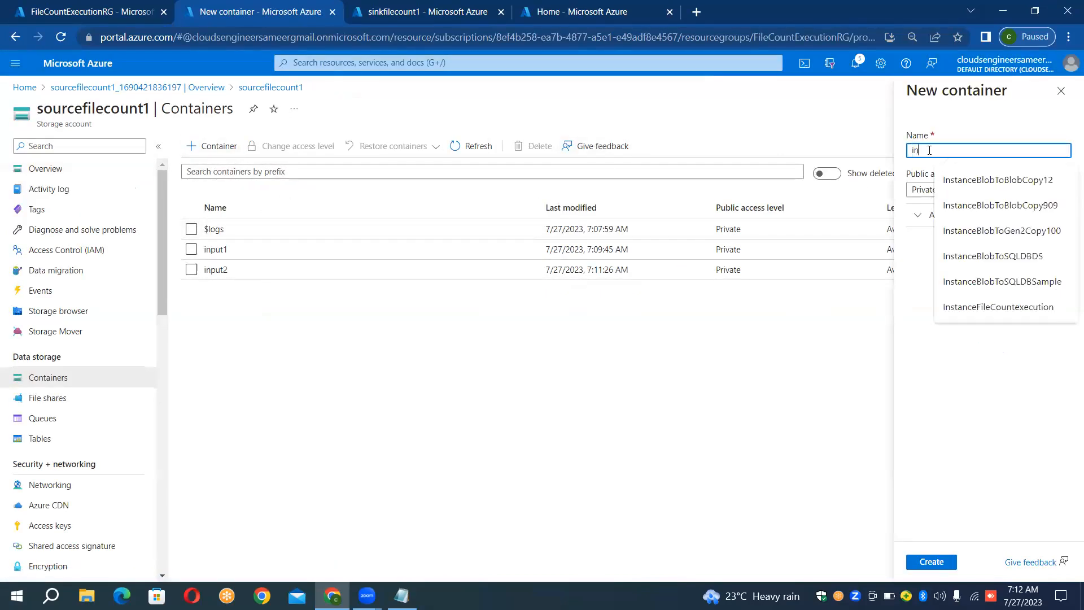
type("put")
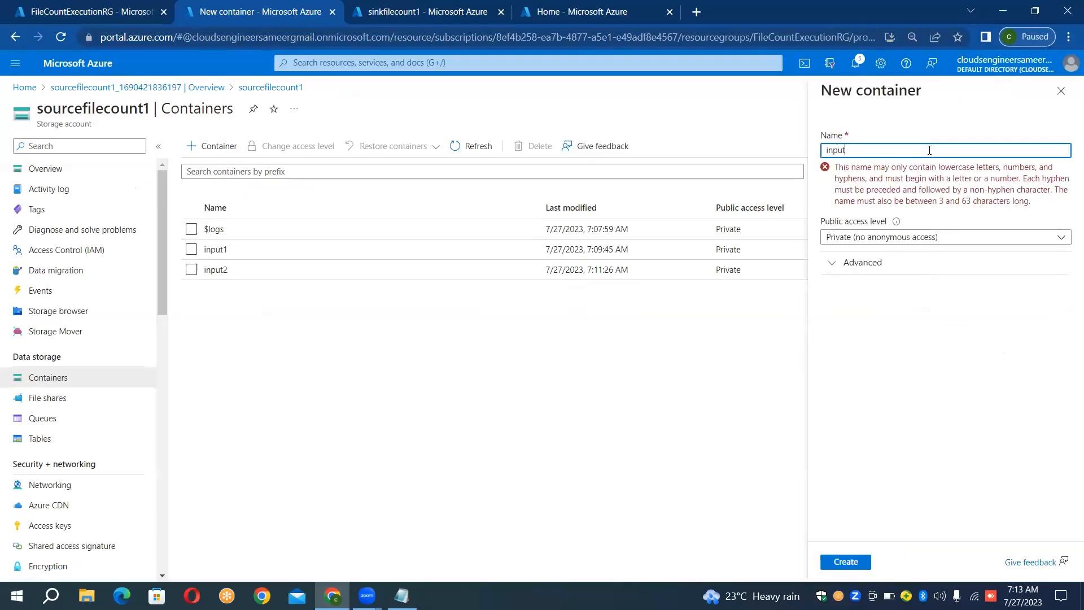
type("3")
left_click(926, 563)
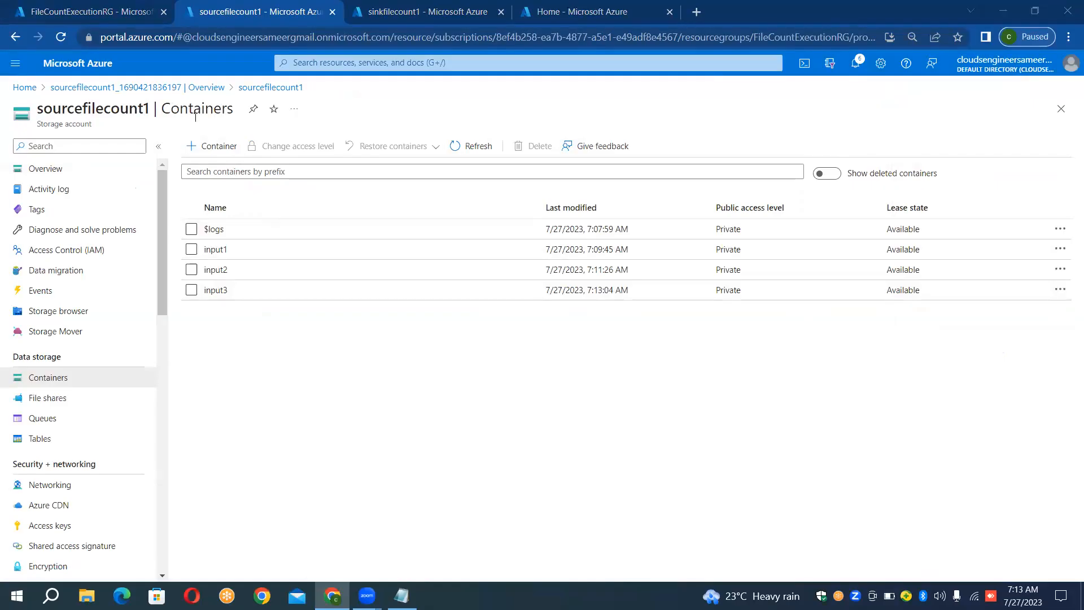
- Review the contents of the input3, input2 and input1 containers, then show the container list of the sinkfilecount1 storage account
left_click(262, 294)
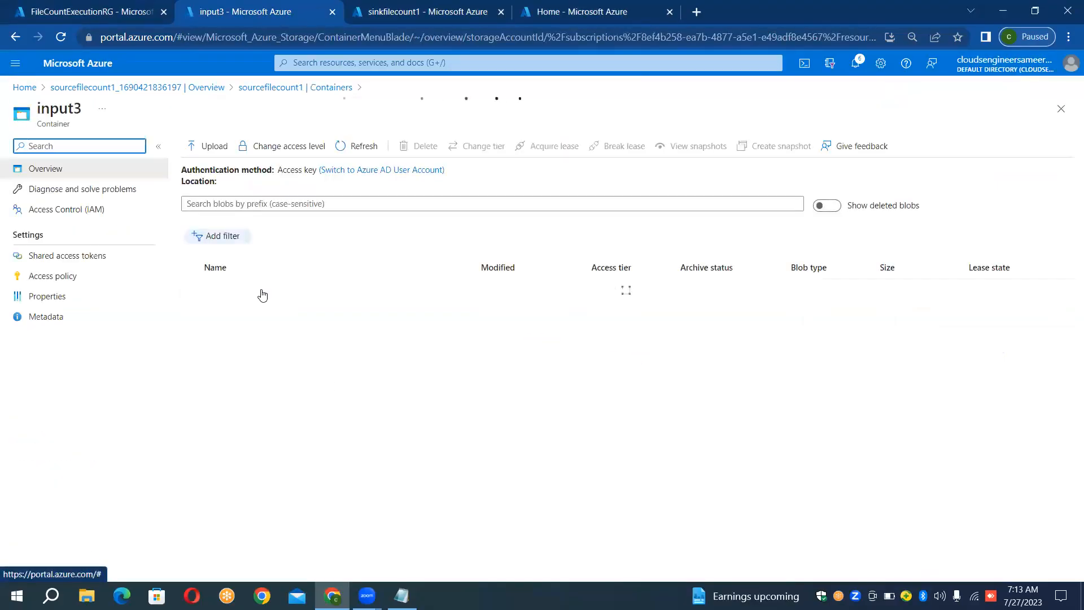
left_click(324, 89)
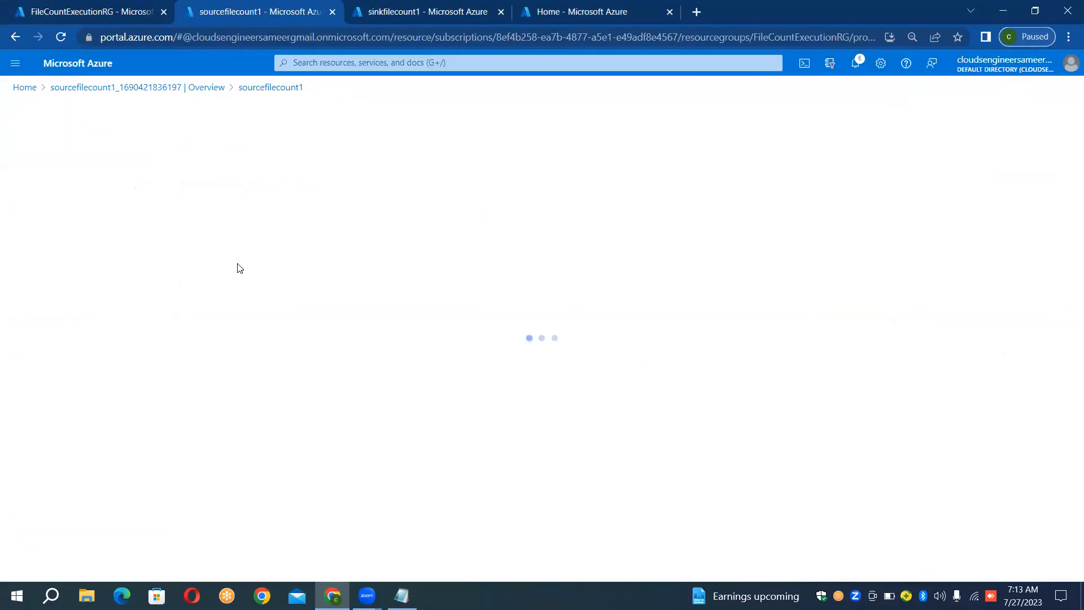
left_click(239, 268)
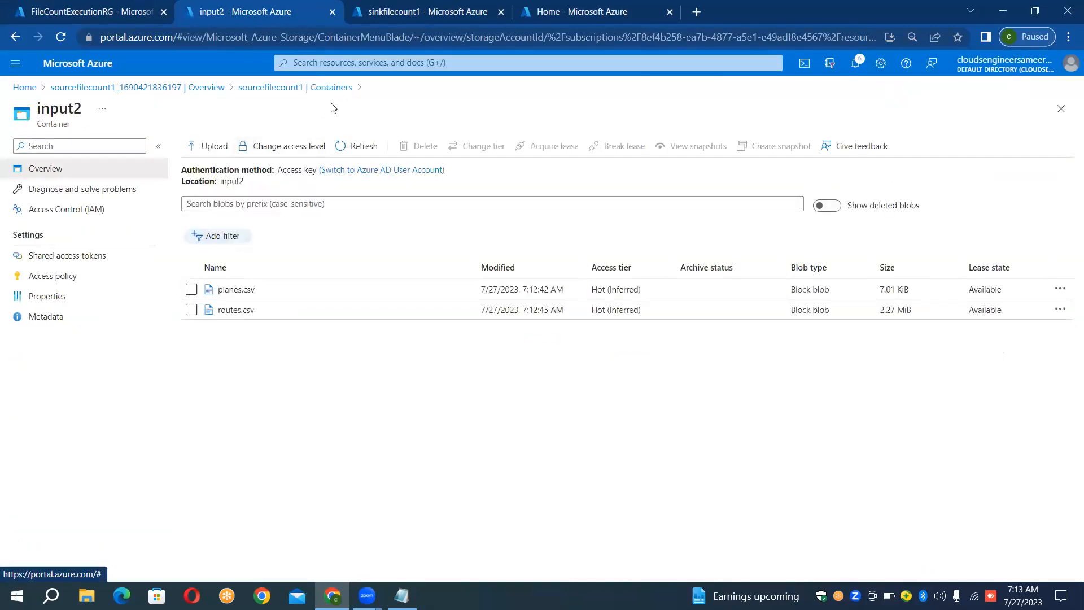
left_click(337, 90)
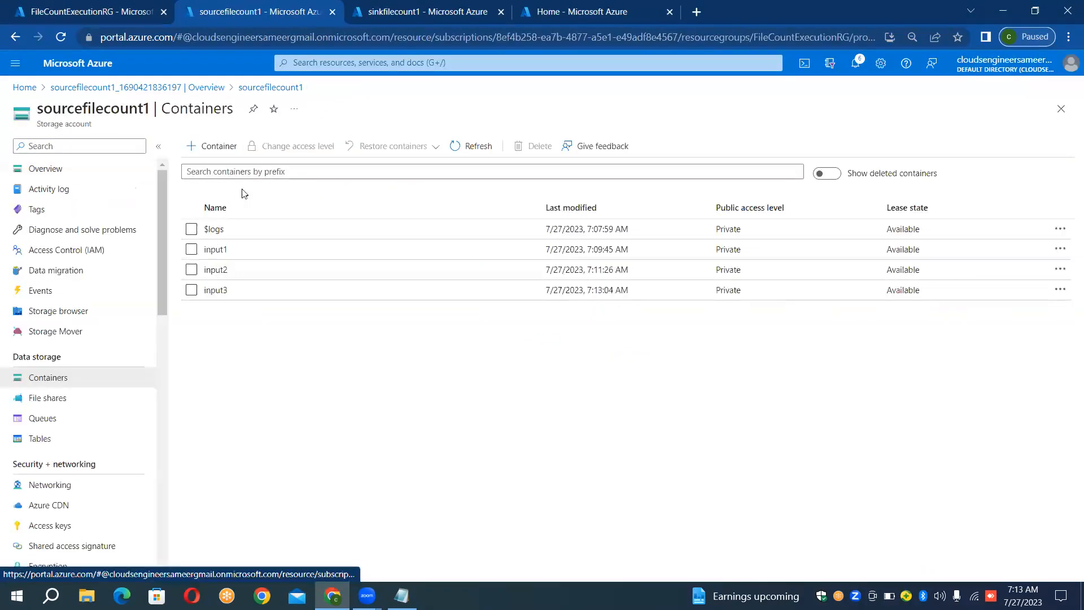
left_click(212, 254)
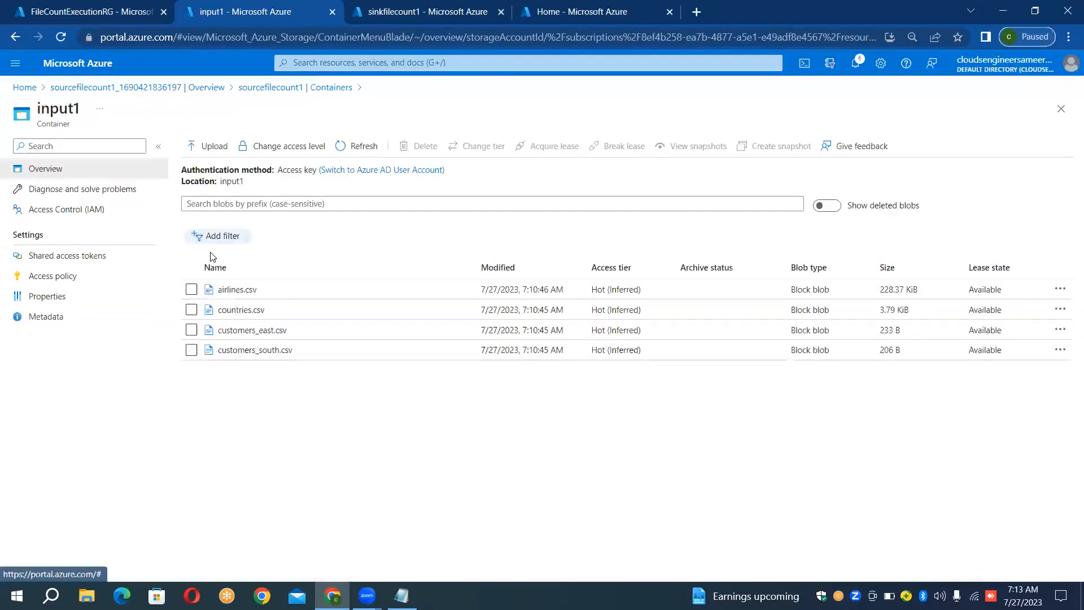
left_click(330, 90)
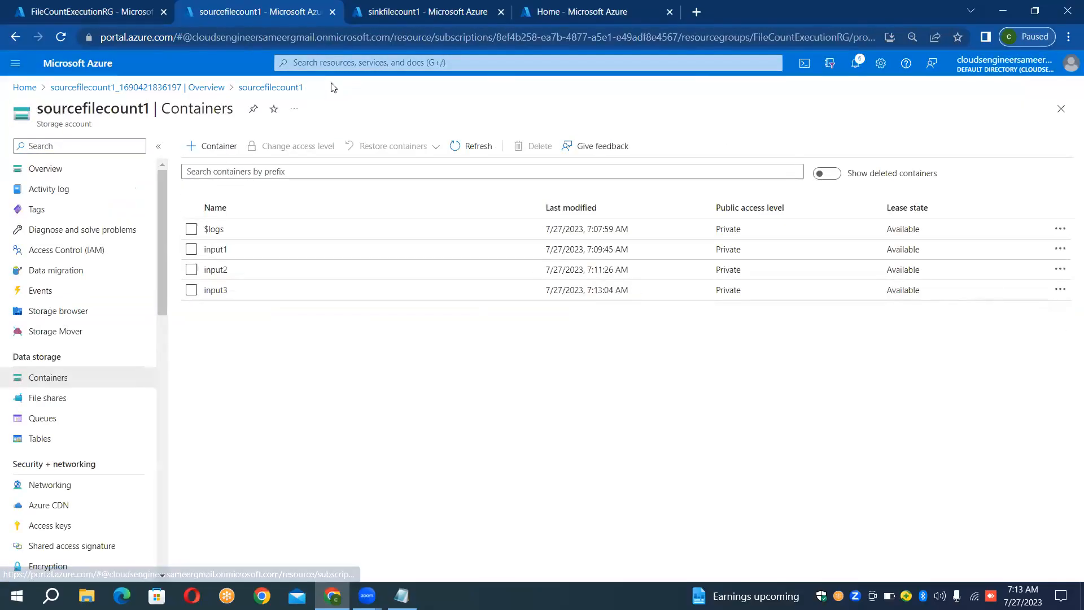
left_click(407, 10)
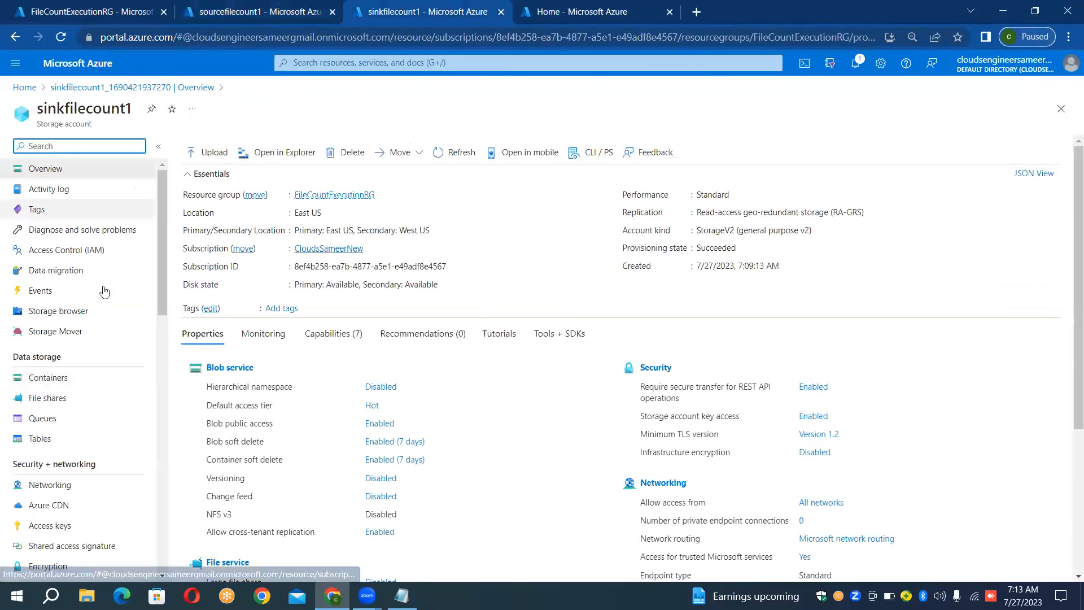
left_click(56, 377)
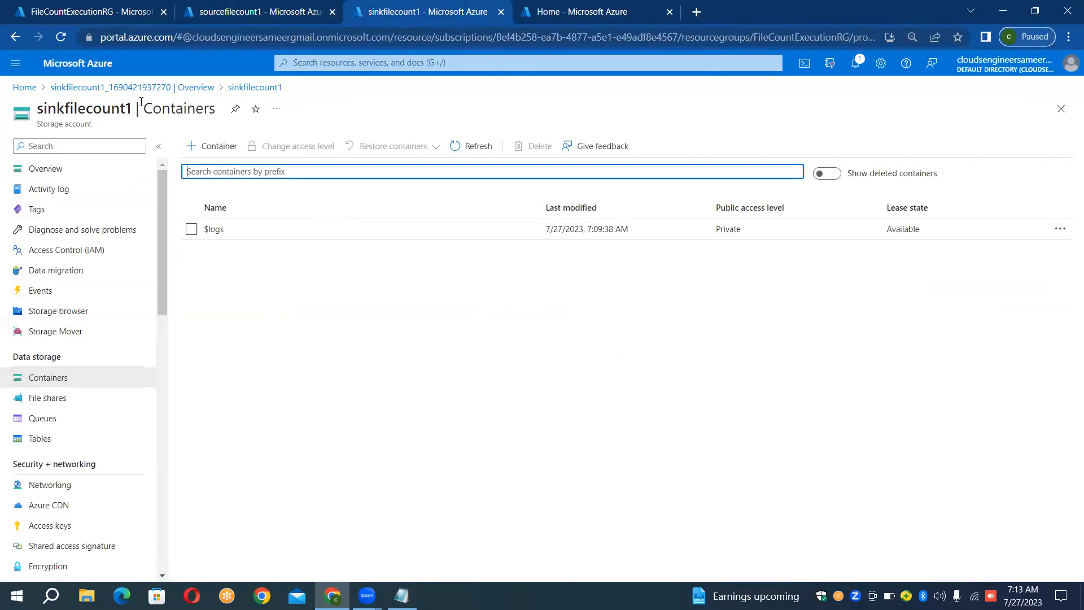
- Try to create a V2 data factory named InstanceFileCount in the FileCountExecutionRG resource group, region East US
left_click(537, 7)
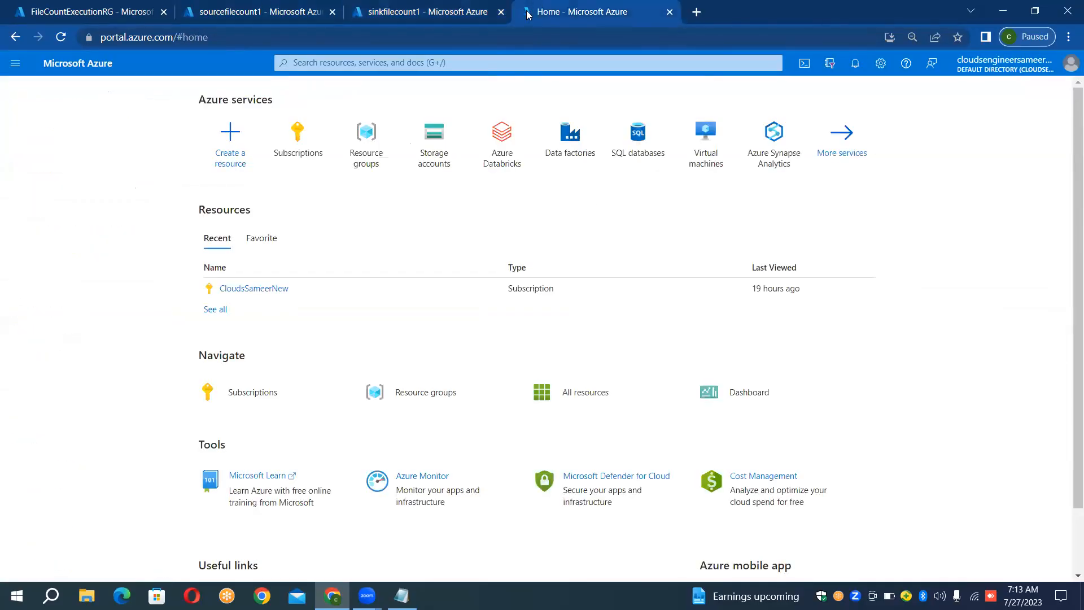
left_click(564, 132)
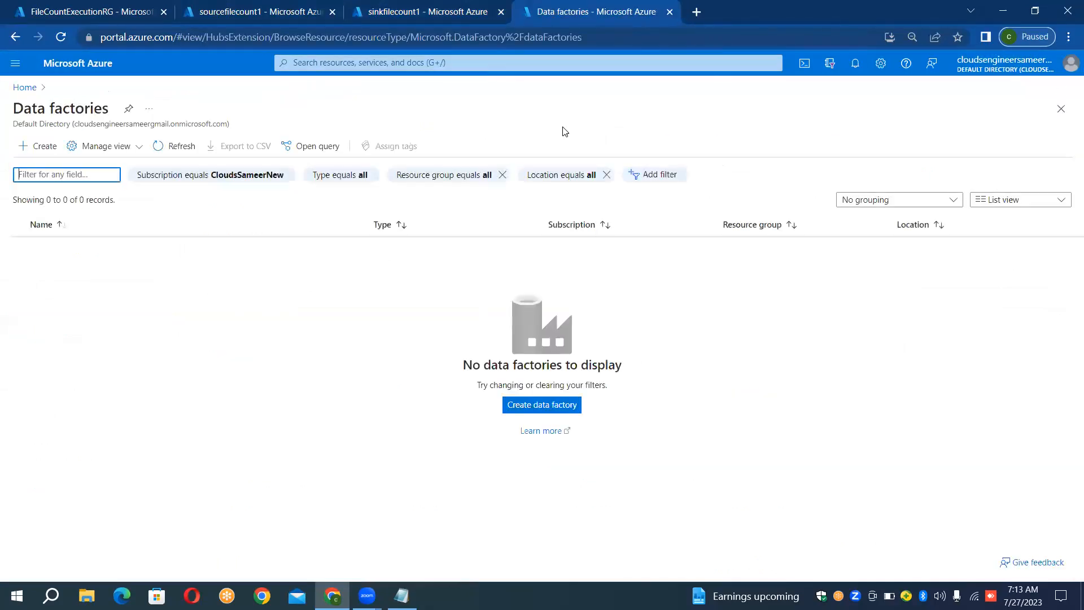
left_click(51, 152)
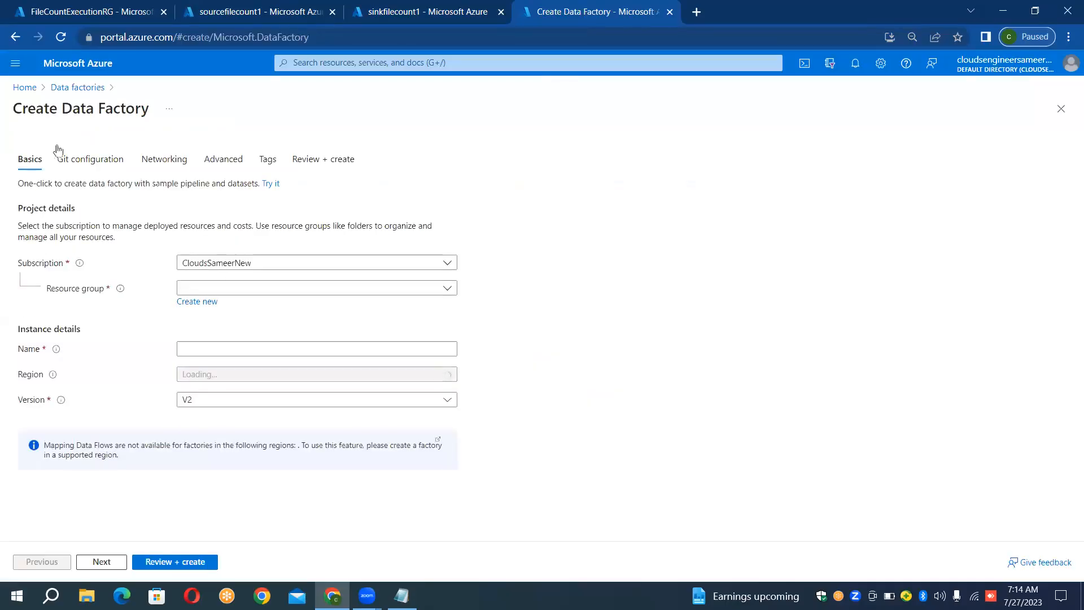
left_click(298, 292)
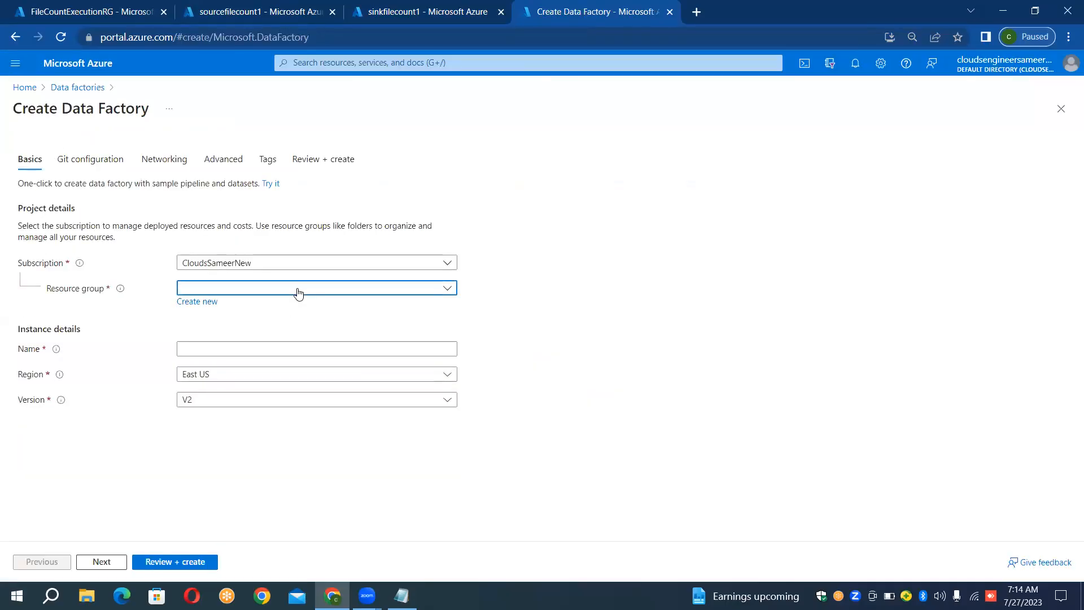
left_click(262, 329)
left_click(250, 348)
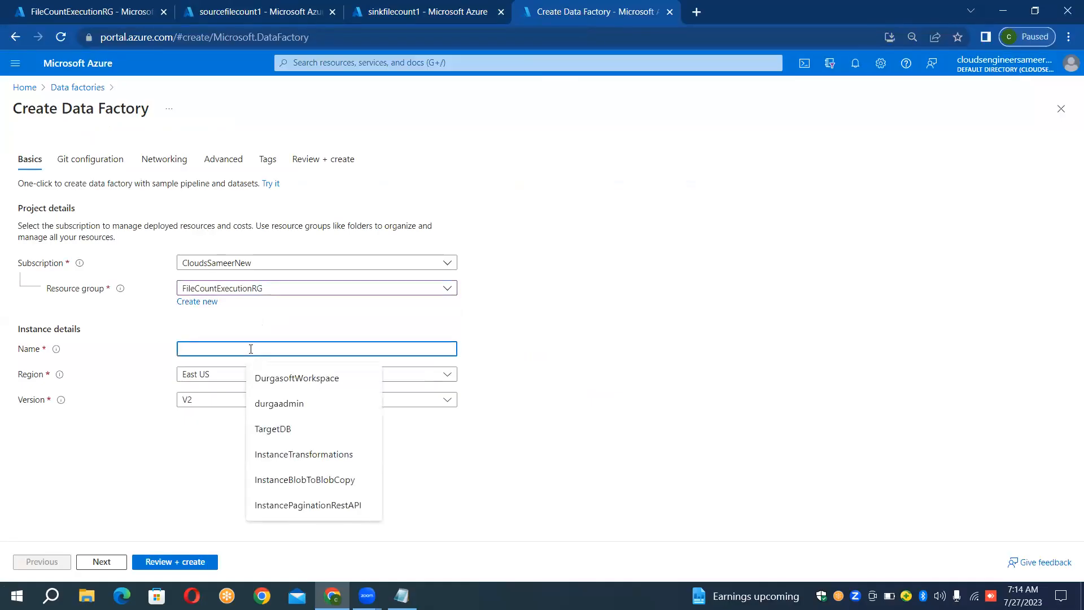
type("Instance")
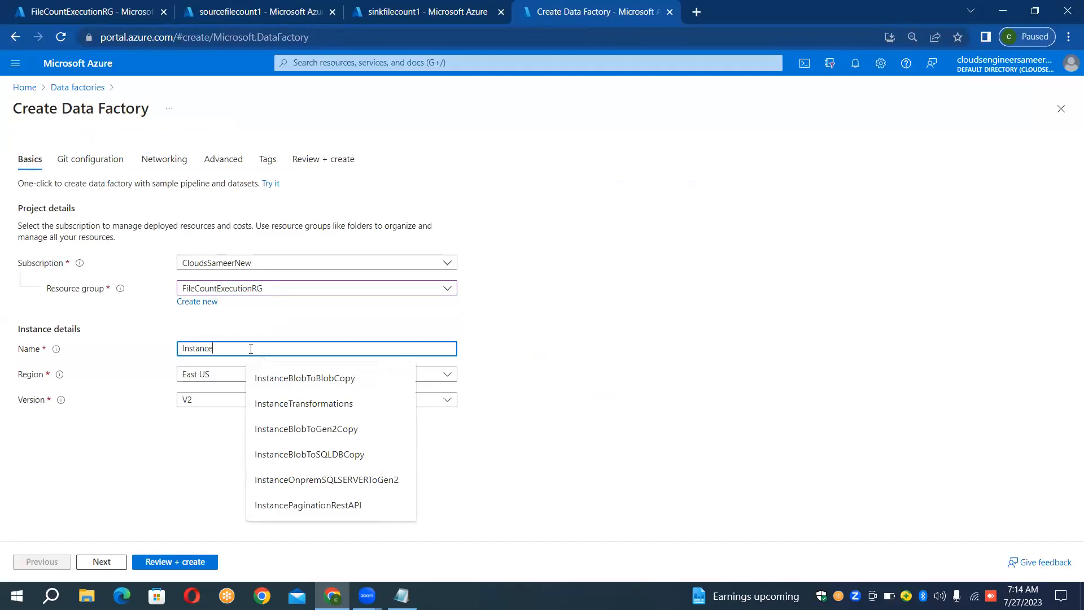
type("Fil")
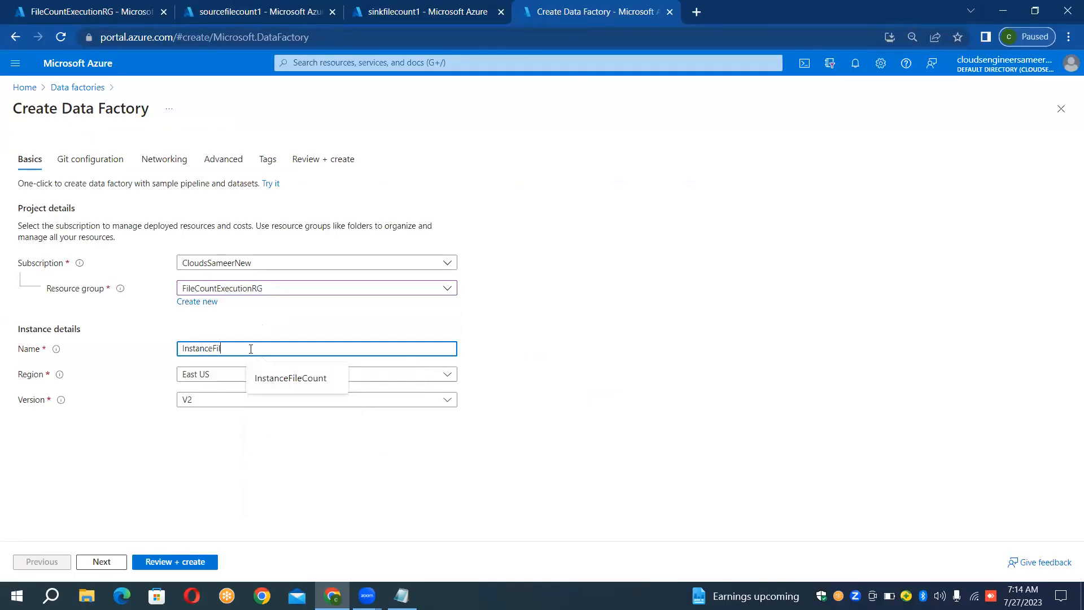
type("eCount")
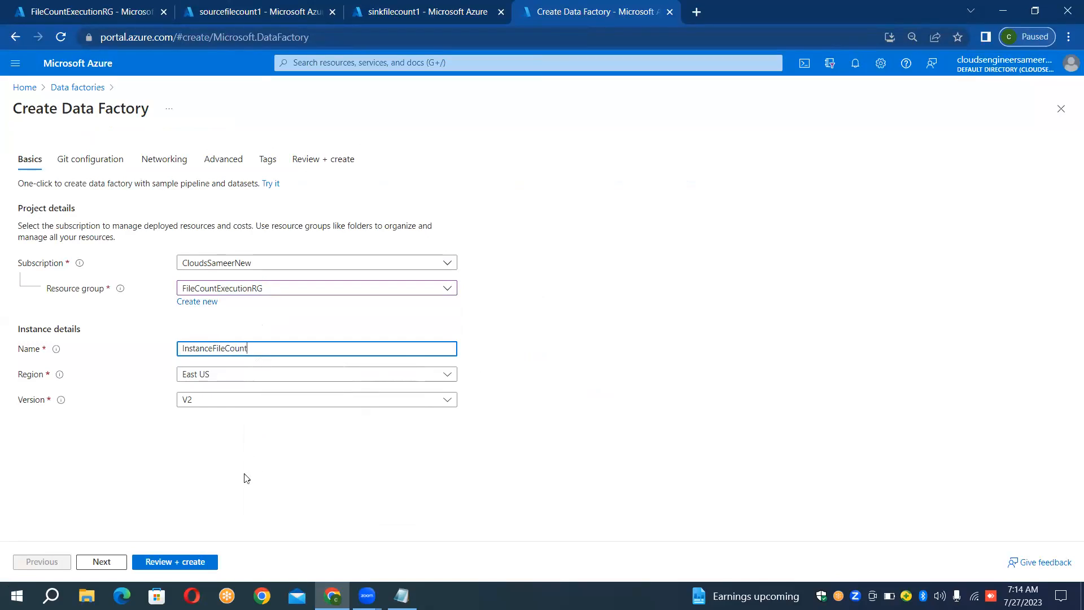
left_click(194, 562)
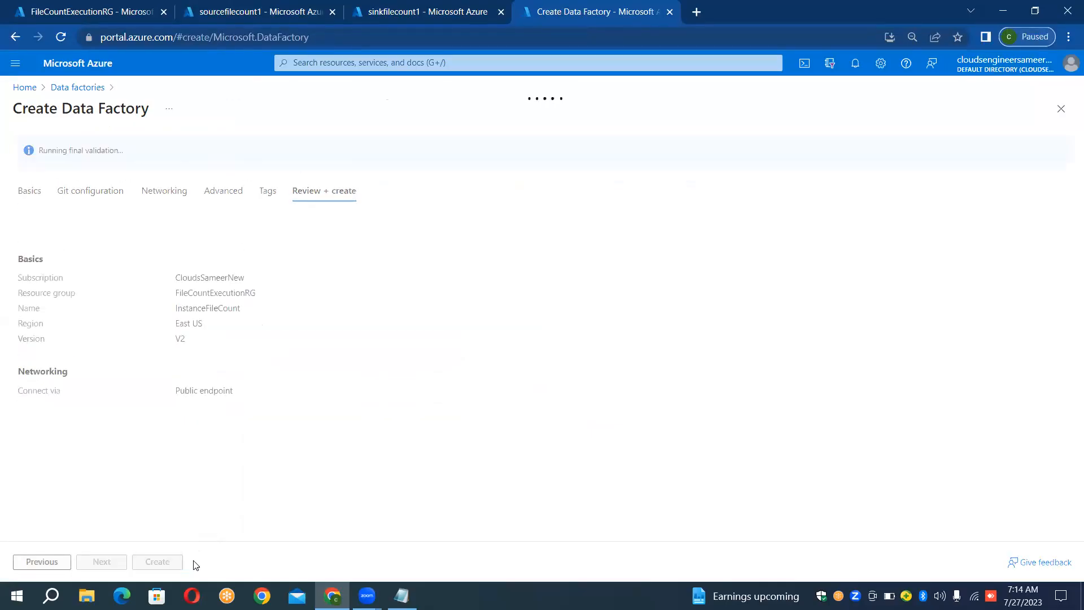
left_click(175, 563)
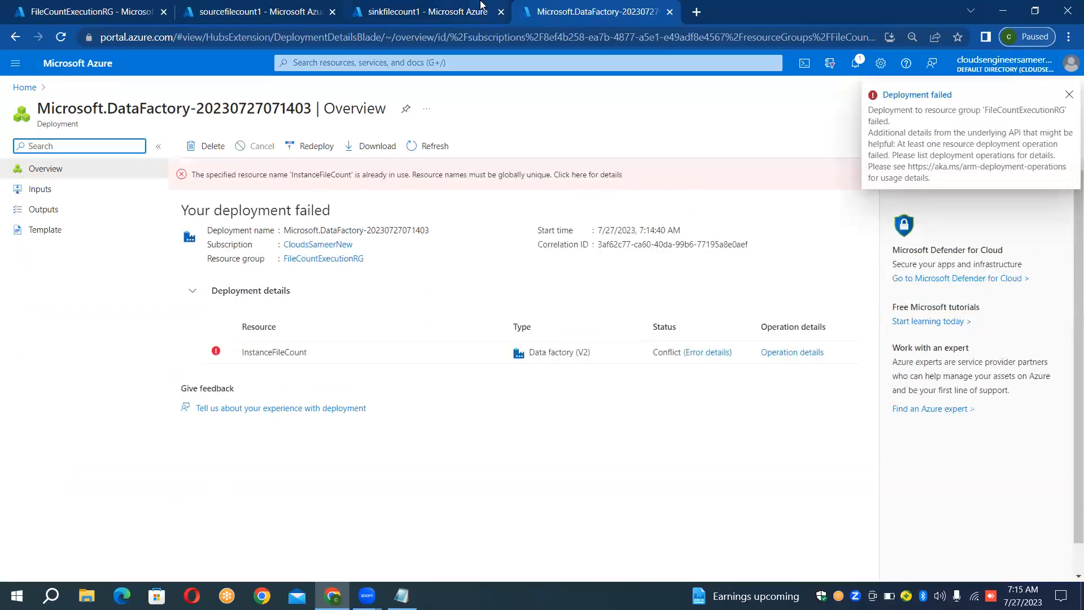
- Redeploy the data factory template to resource group FileCountExecutionRG with the name changed to InstanceFileCountSample
left_click(310, 148)
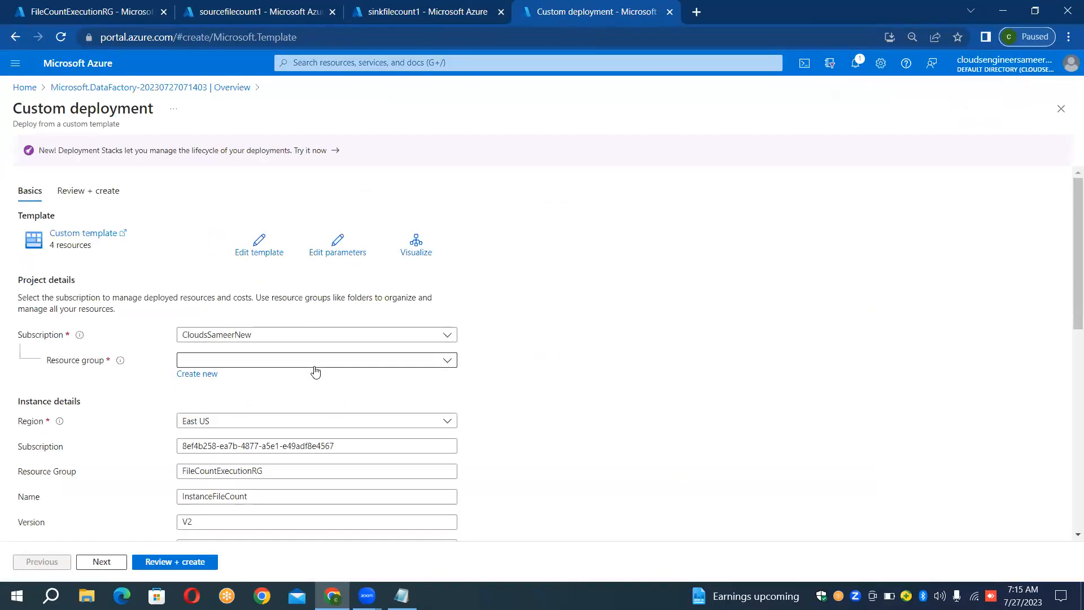
left_click(314, 365)
left_click(285, 403)
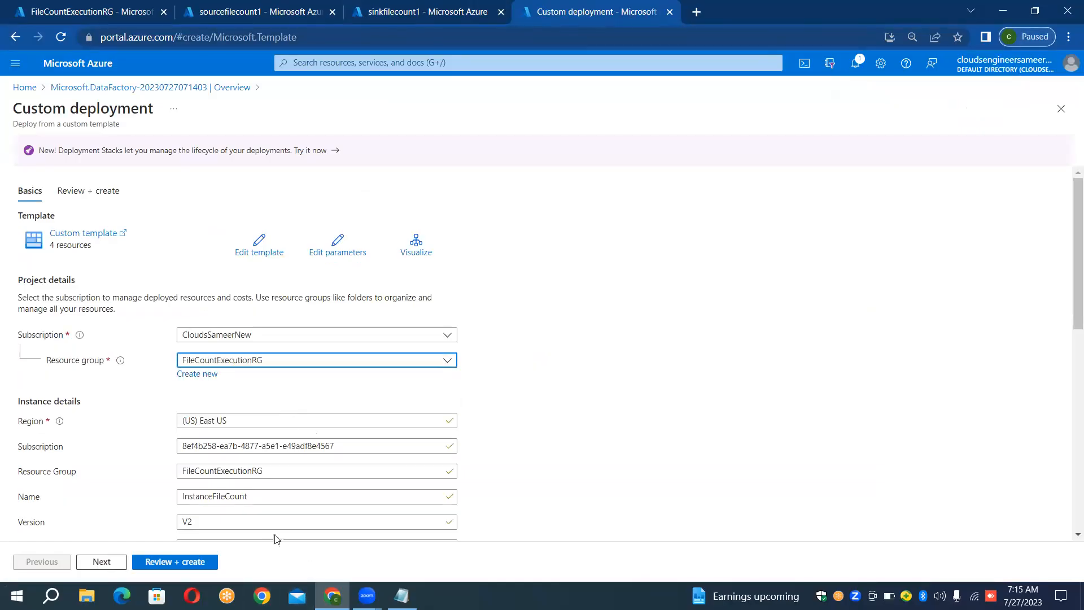
left_click(306, 493)
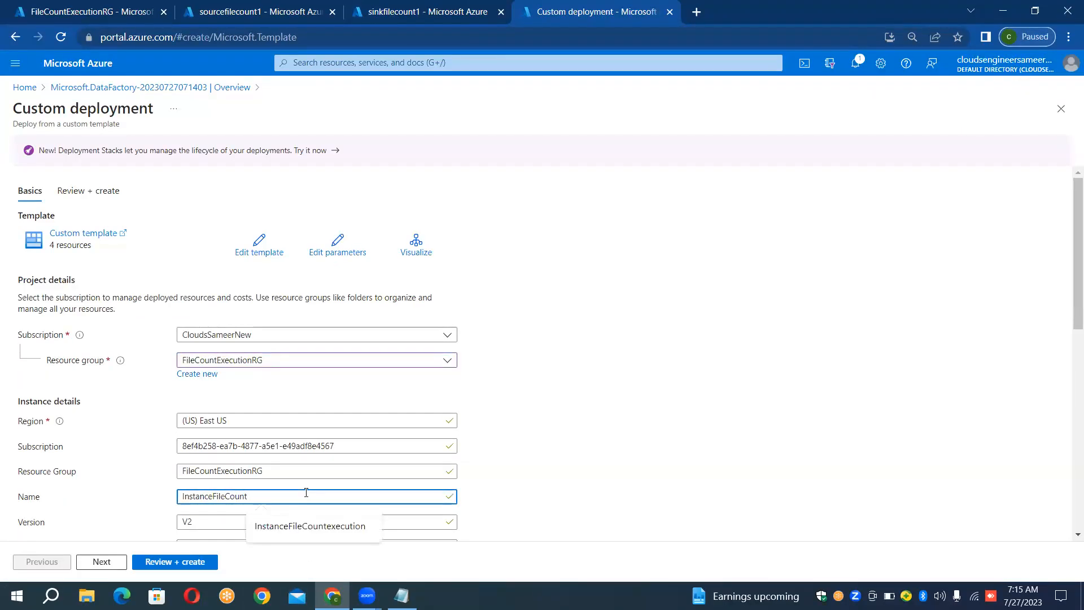
type("Sam")
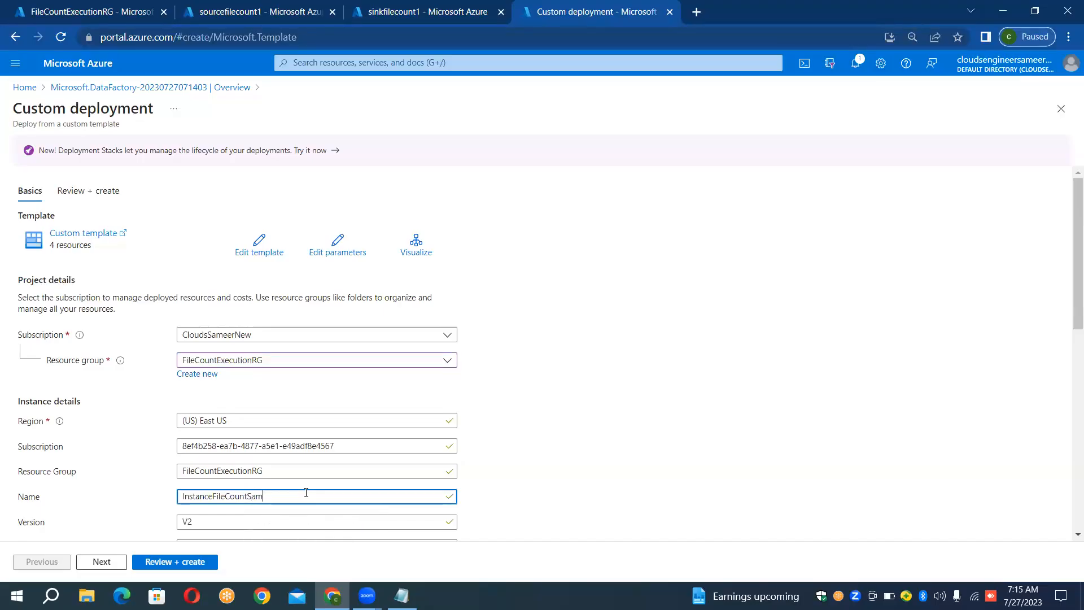
type("ple")
left_click(183, 561)
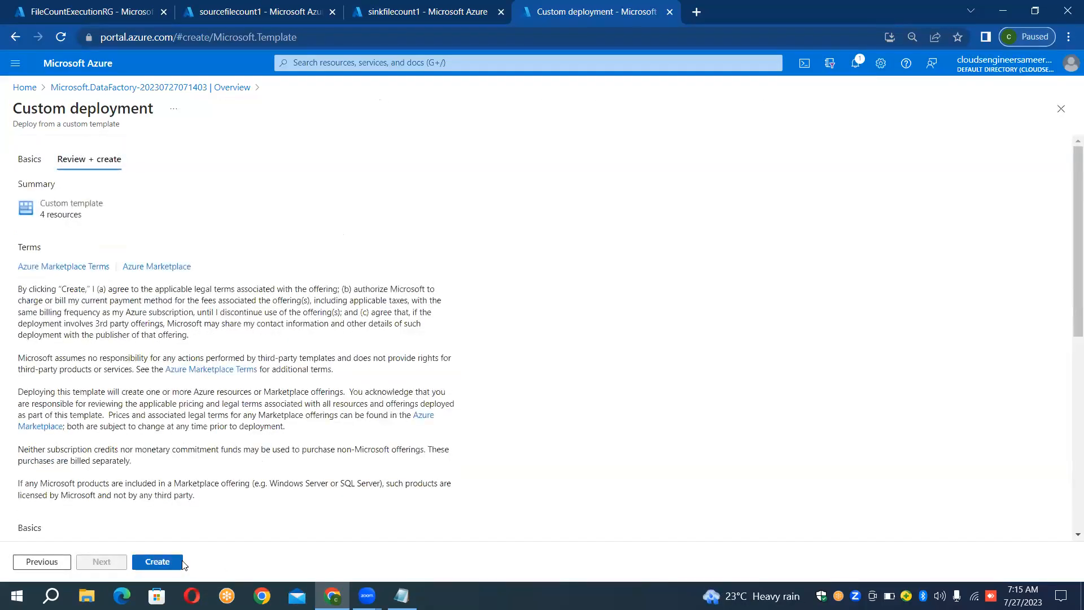
left_click(181, 561)
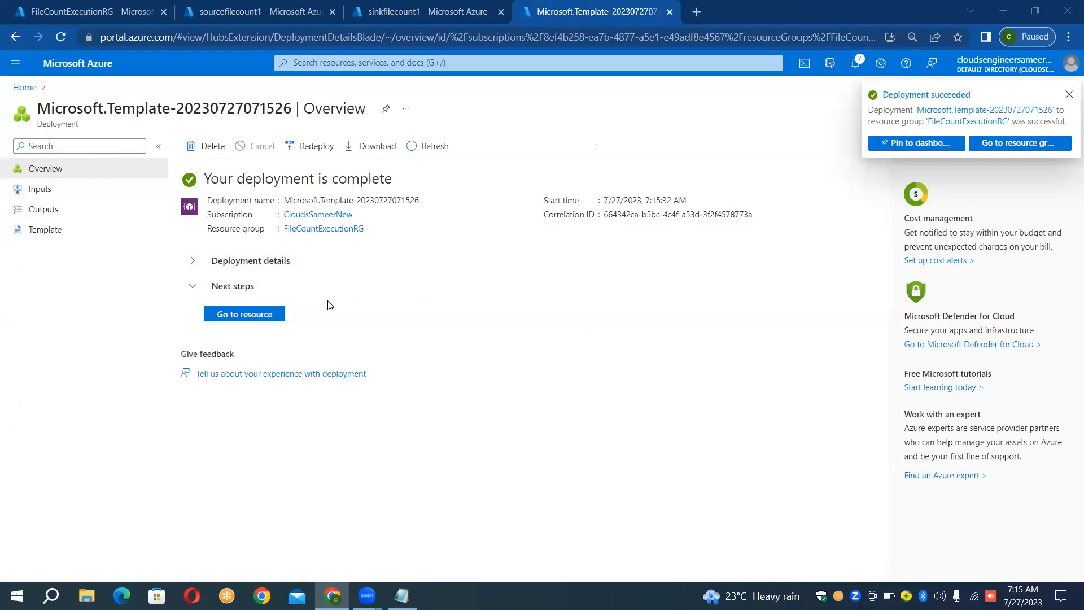
- Open the deployed InstanceFileCountSample data factory and launch Azure Data Factory Studio for it
left_click(269, 315)
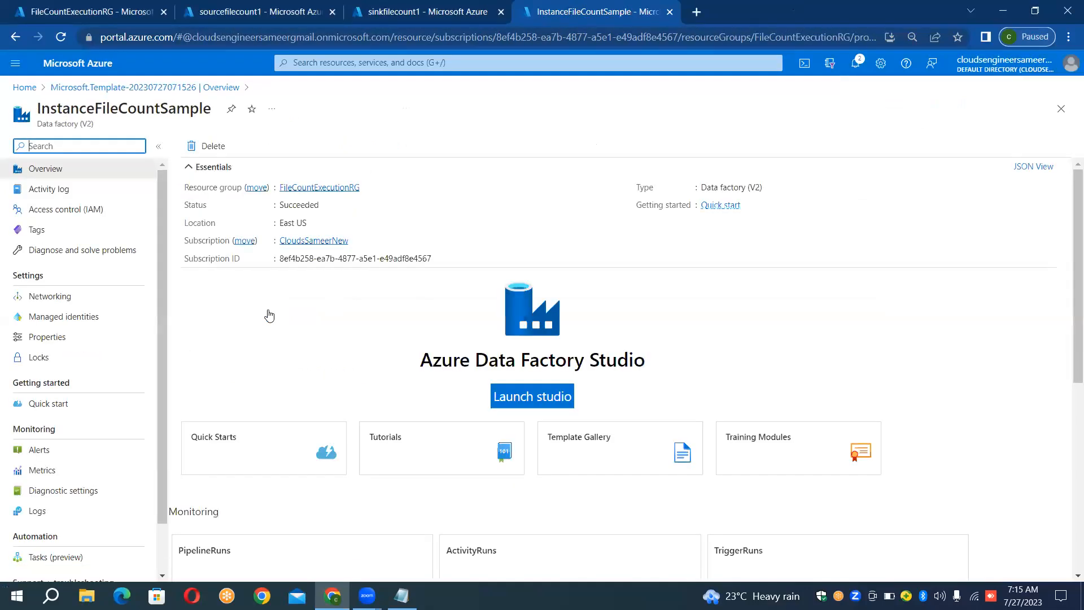
left_click(528, 395)
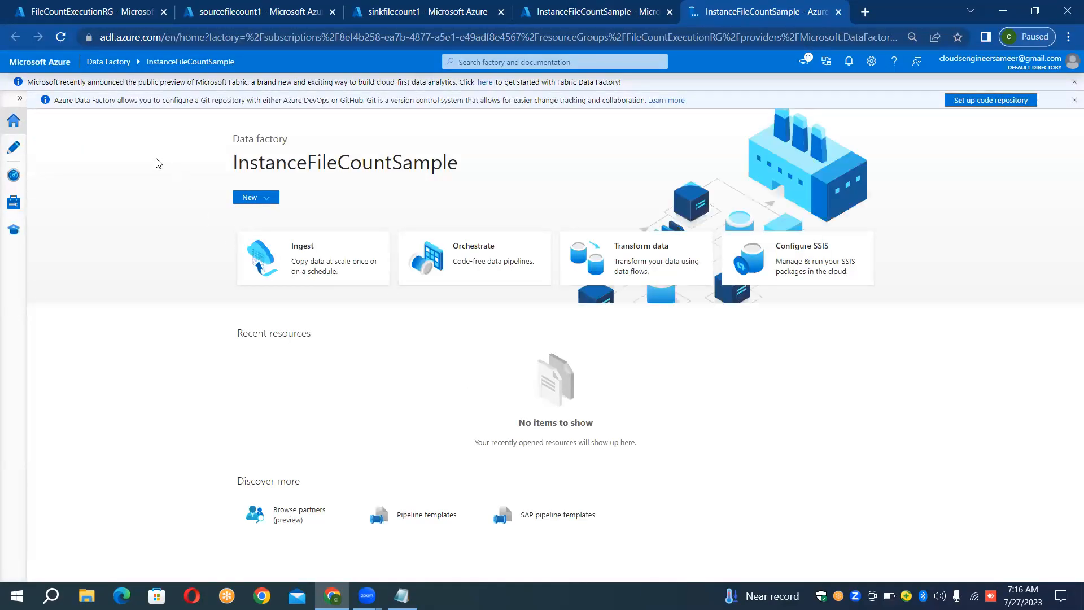
- Start a new Azure Blob Storage linked service in the data factory and name it LS_BLOB_SOURCE
left_click(18, 101)
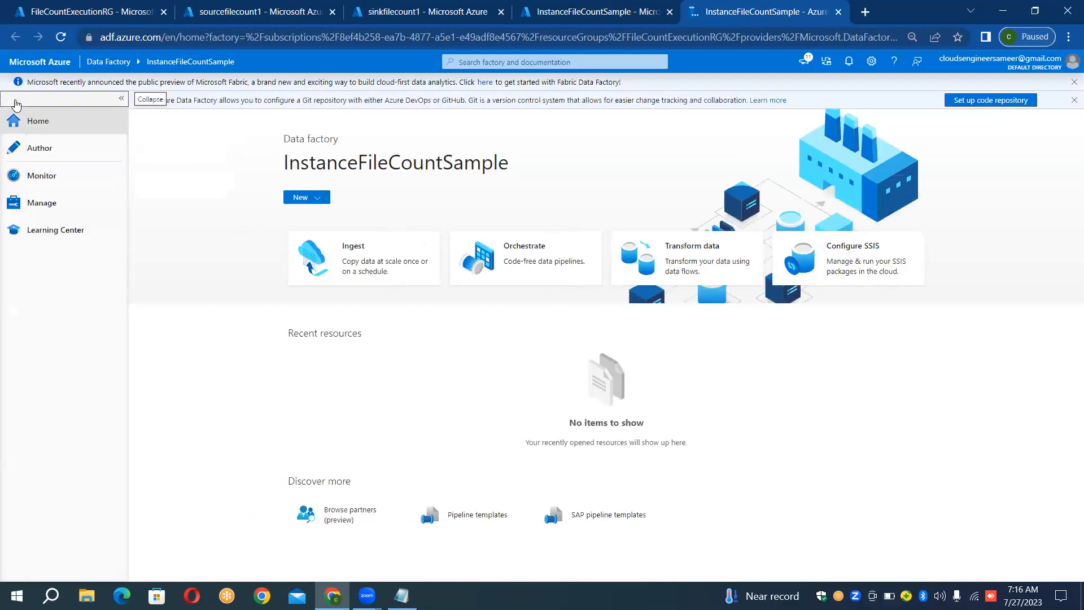
left_click(57, 213)
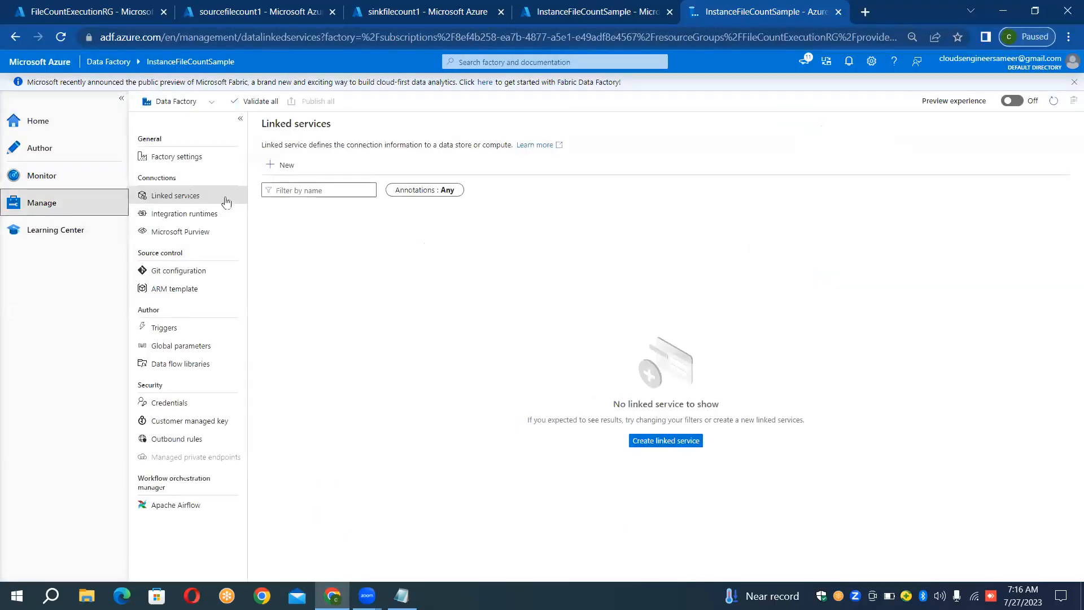
left_click(293, 164)
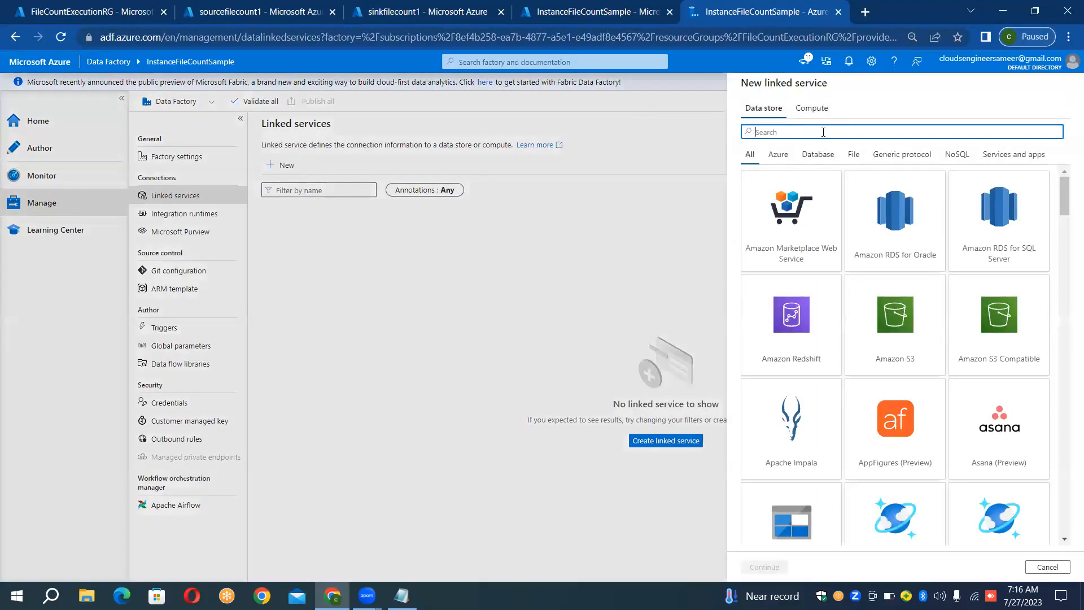
type("blob")
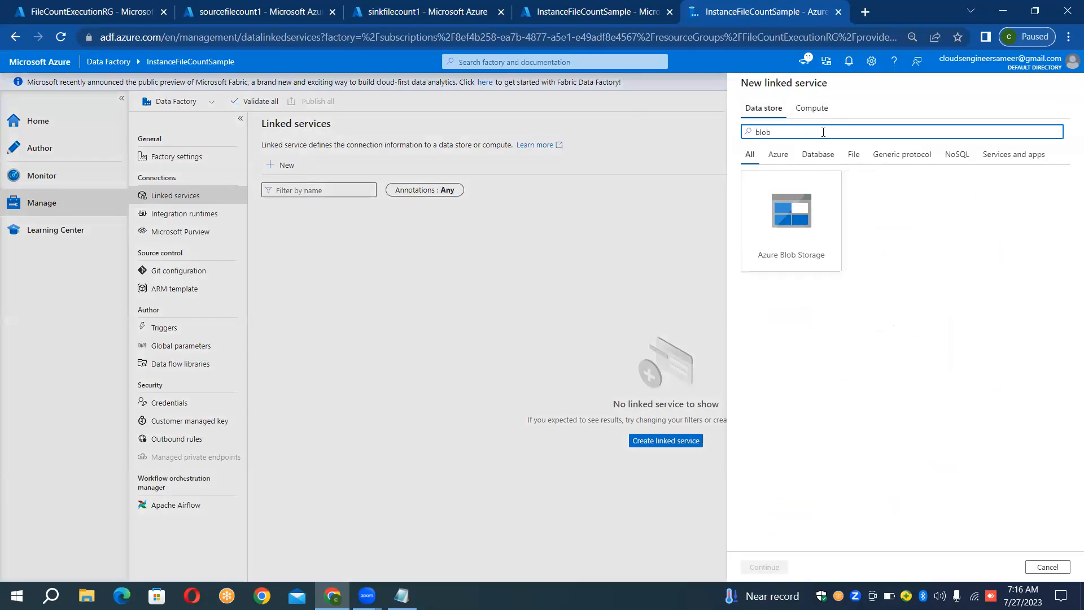
double_click(790, 249)
left_click(868, 126)
key("ctrl+a")
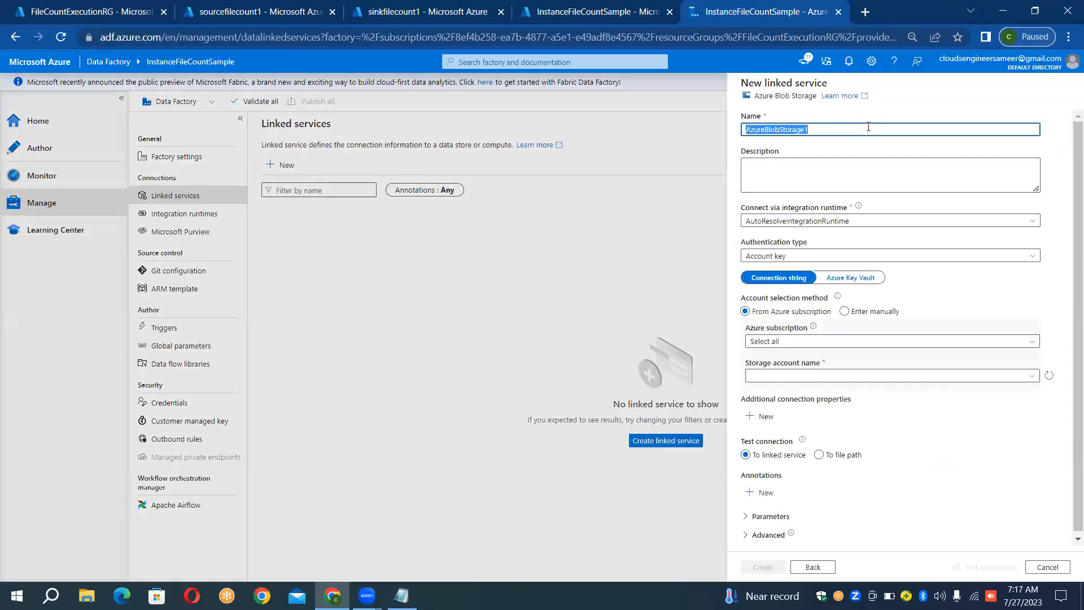
key("BackSpace")
type("LS")
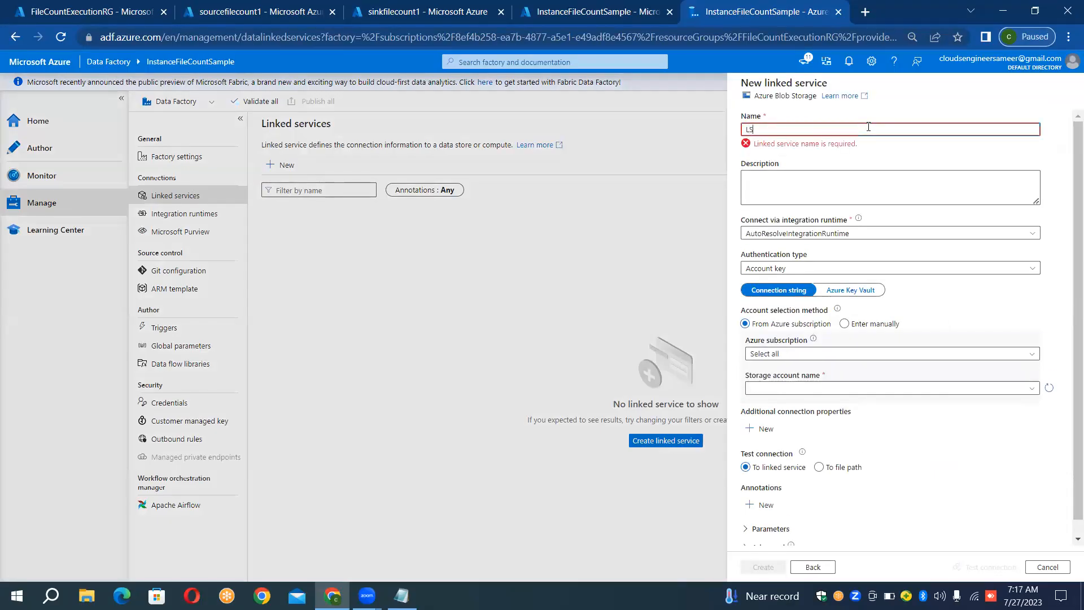
type("_BLO")
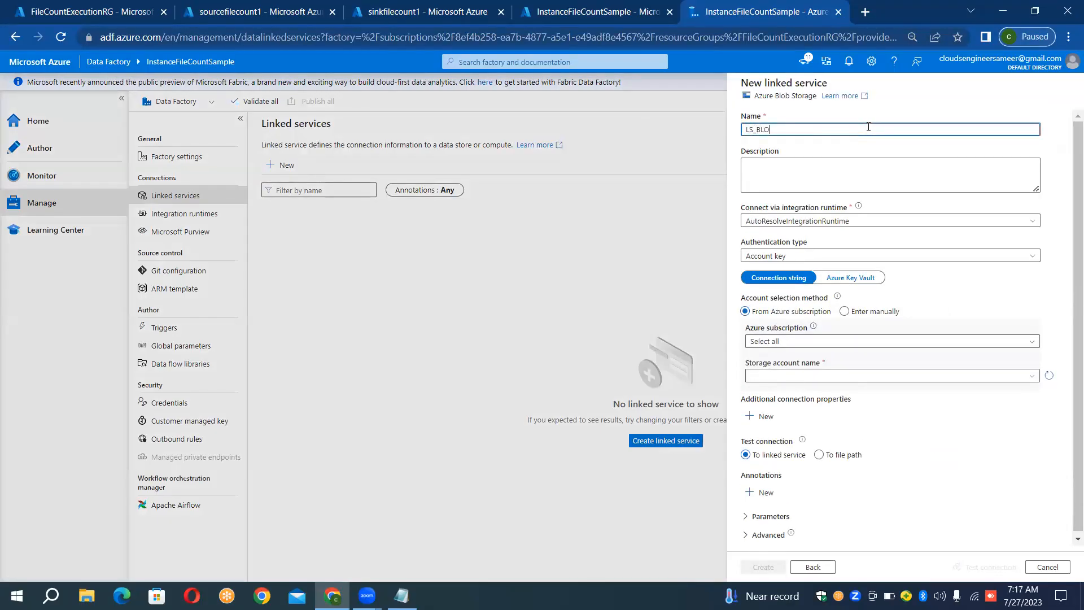
type("B_SOURCE")
- Link LS_BLOB_SOURCE to storage account sourcefilecount1 in the subscription other than Pay-As-You-Go, test the connection and create it
left_click(819, 344)
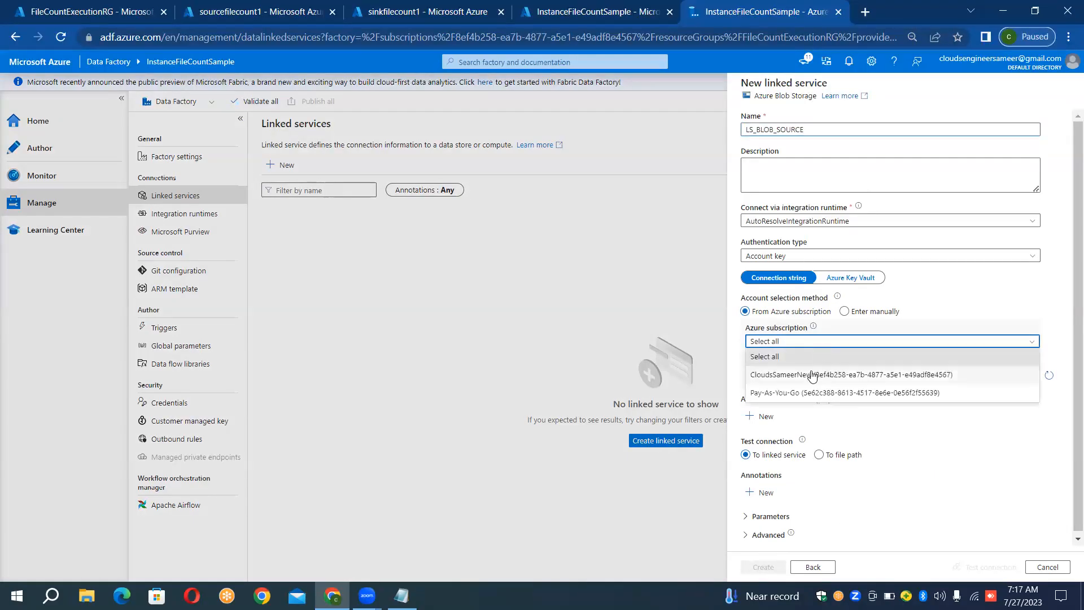
left_click(811, 375)
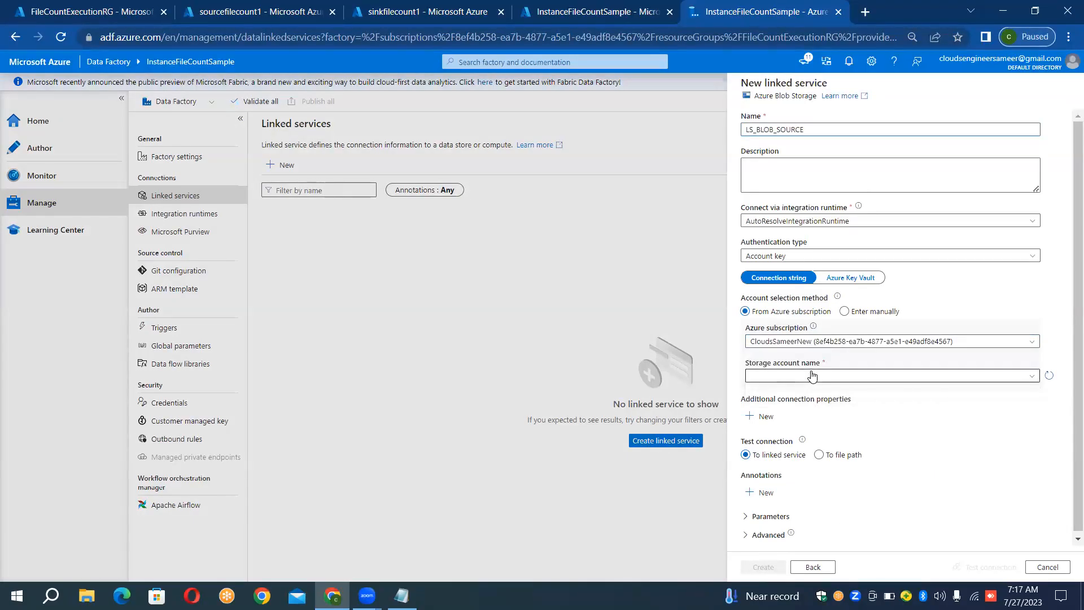
left_click(812, 375)
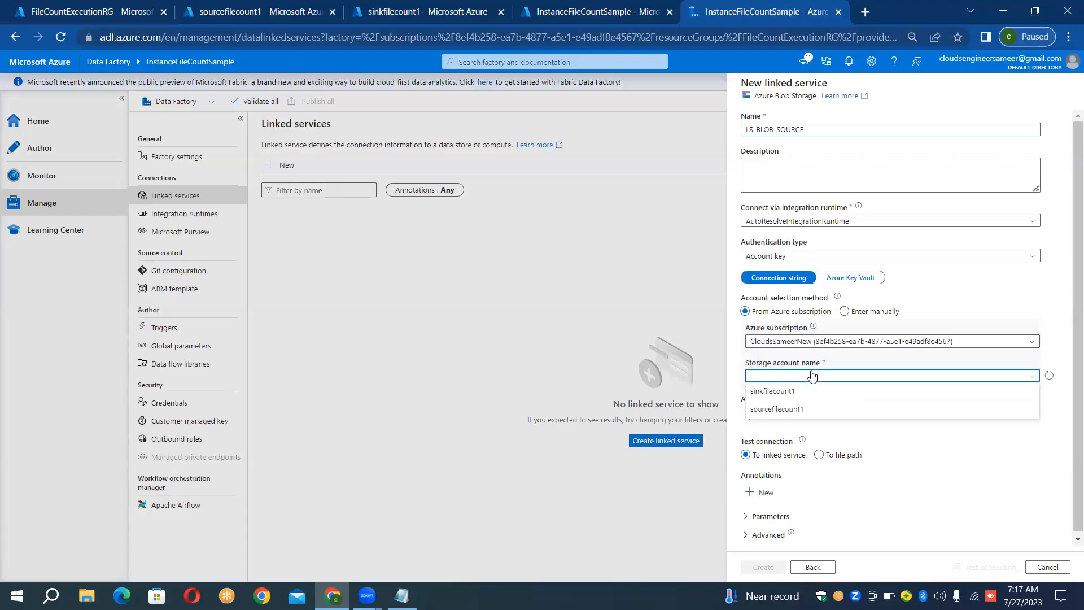
left_click(792, 409)
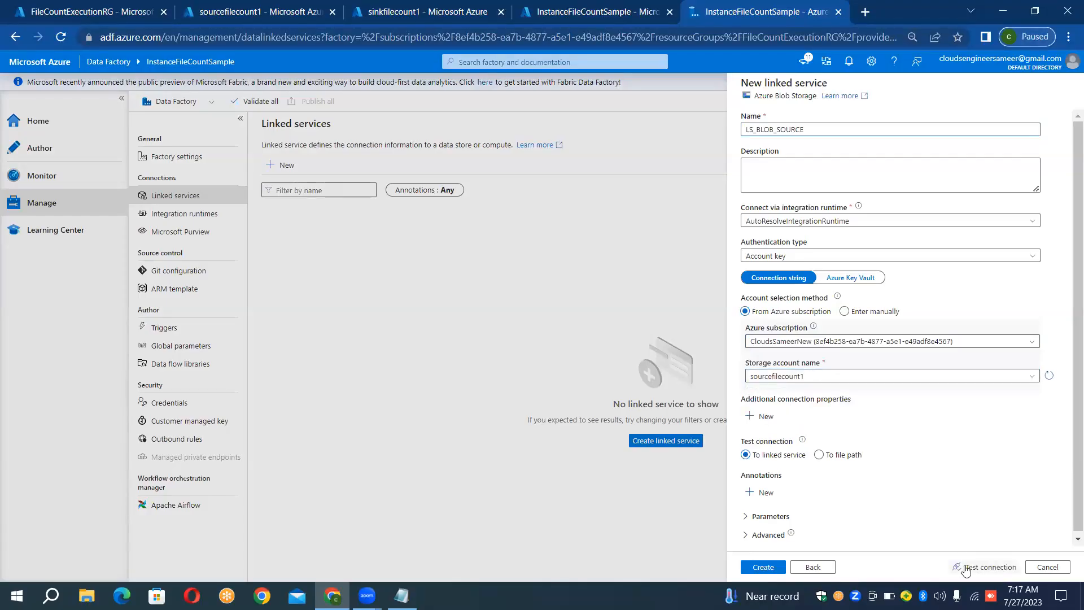
left_click(965, 568)
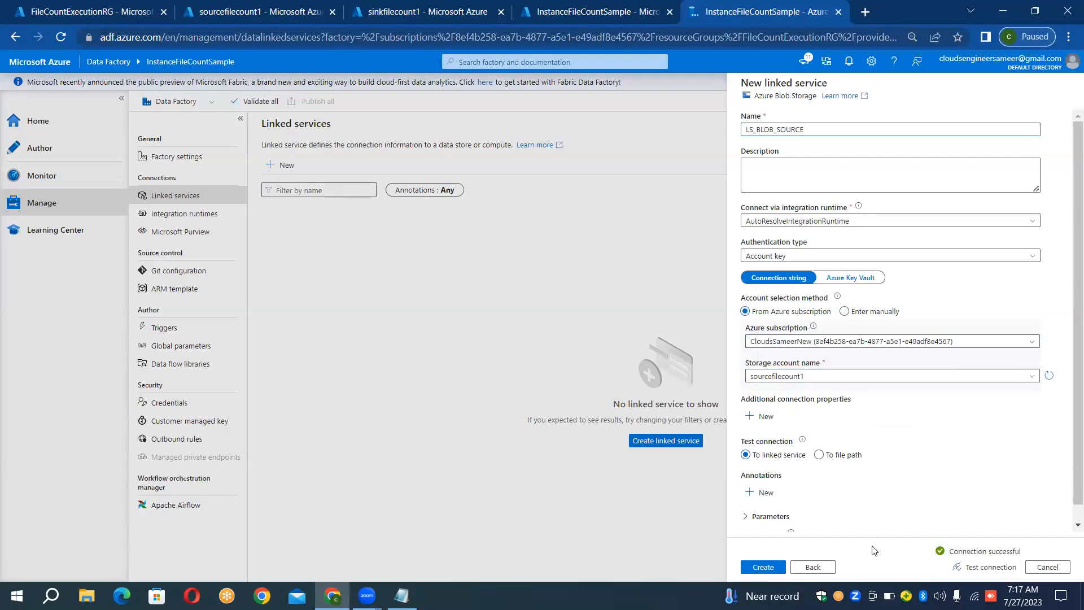
left_click(778, 563)
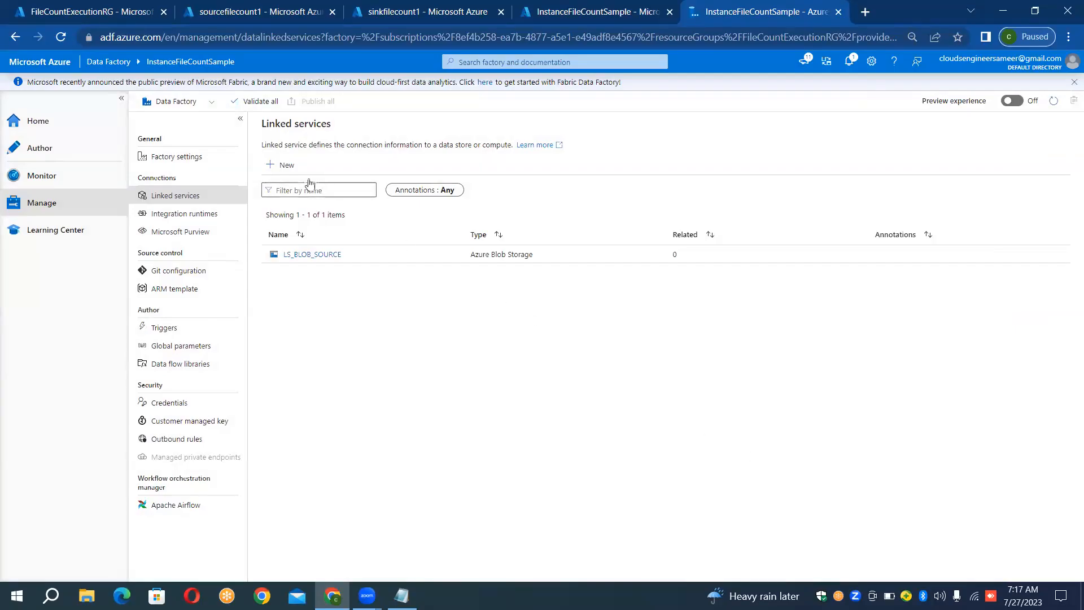
- Start a second Azure Blob Storage linked service and name it LS_BLOB_SINK
left_click(291, 166)
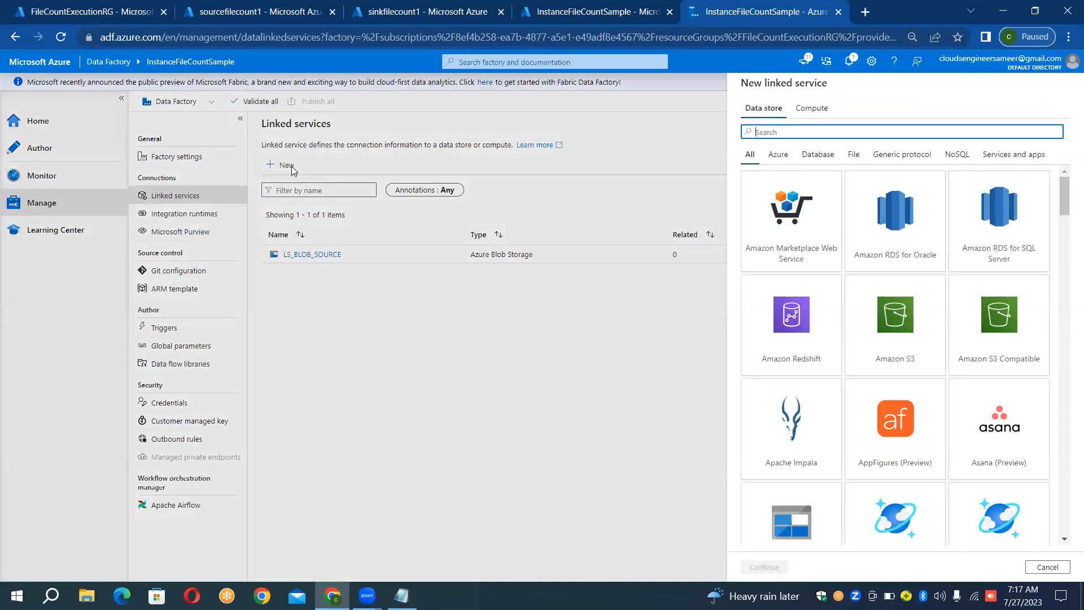
type("blob")
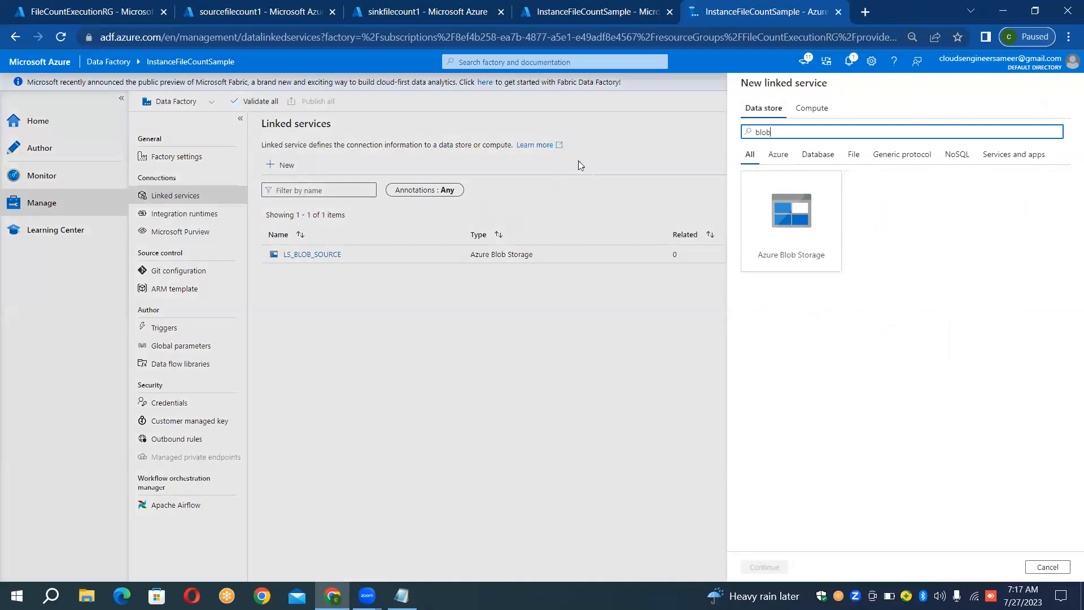
double_click(783, 214)
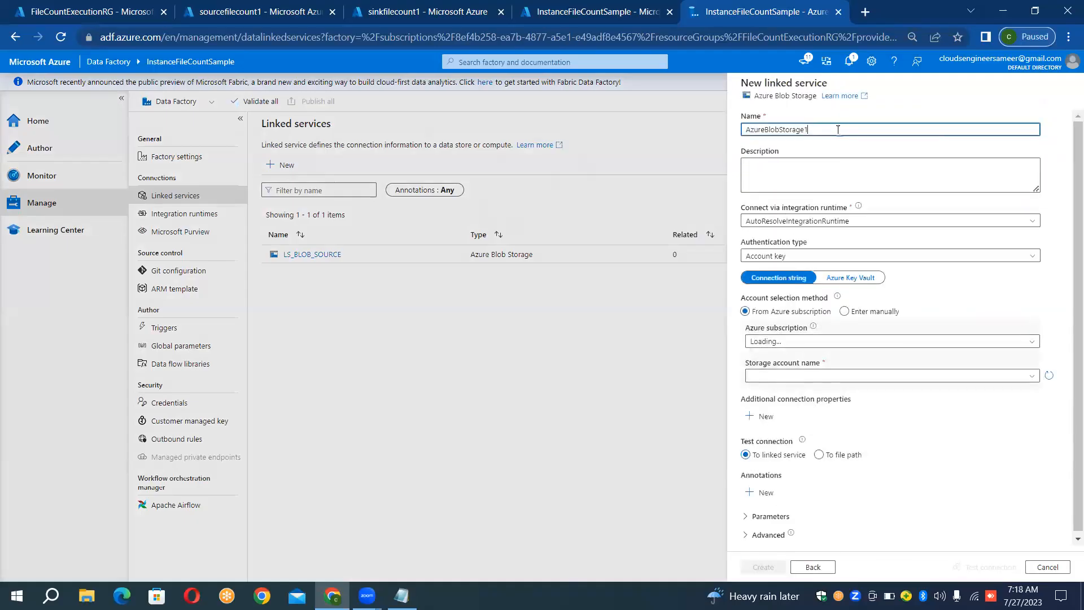
key("ctrl+a")
key("Home")
key("ctrl+a")
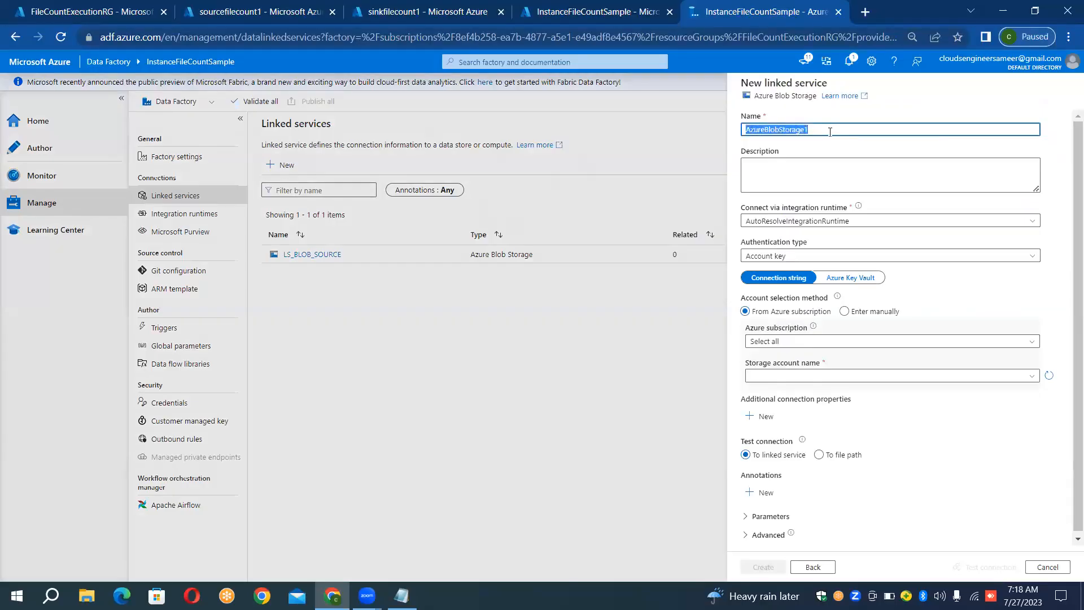
key("BackSpace")
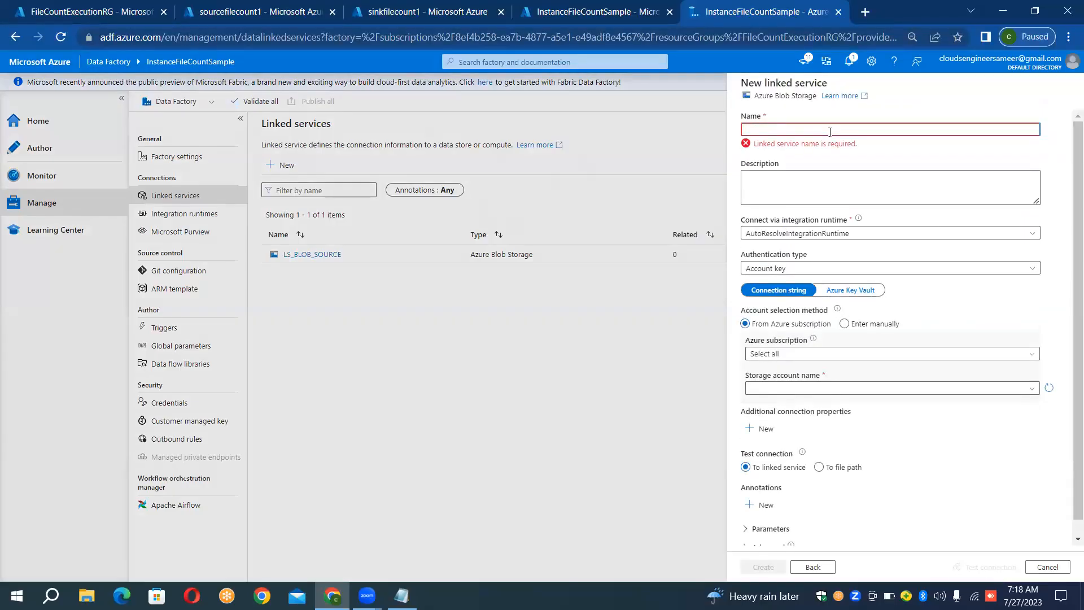
type("LS_")
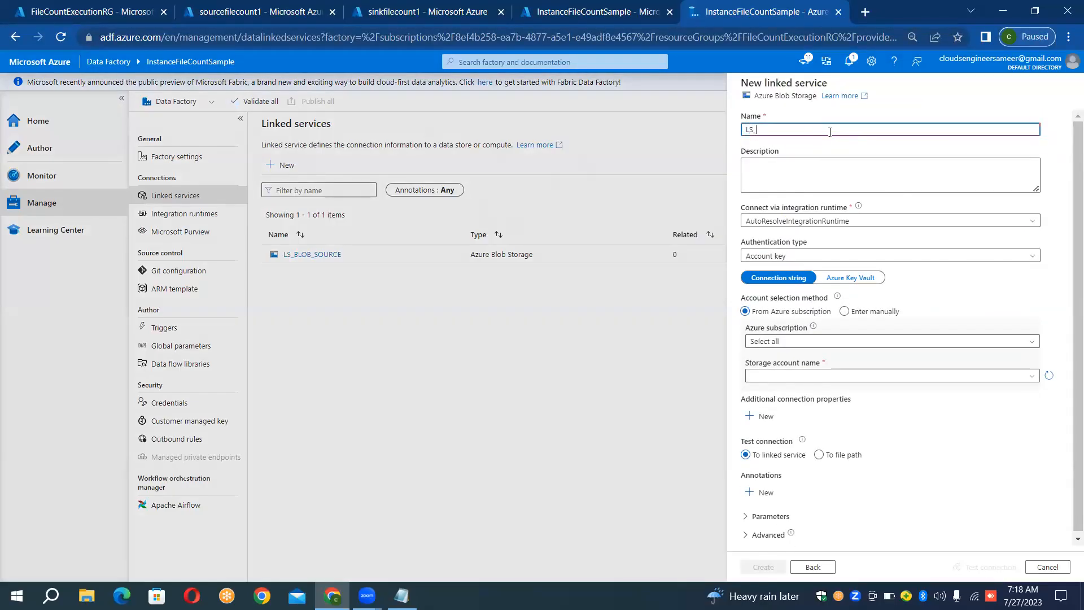
type("BLOB_SINK")
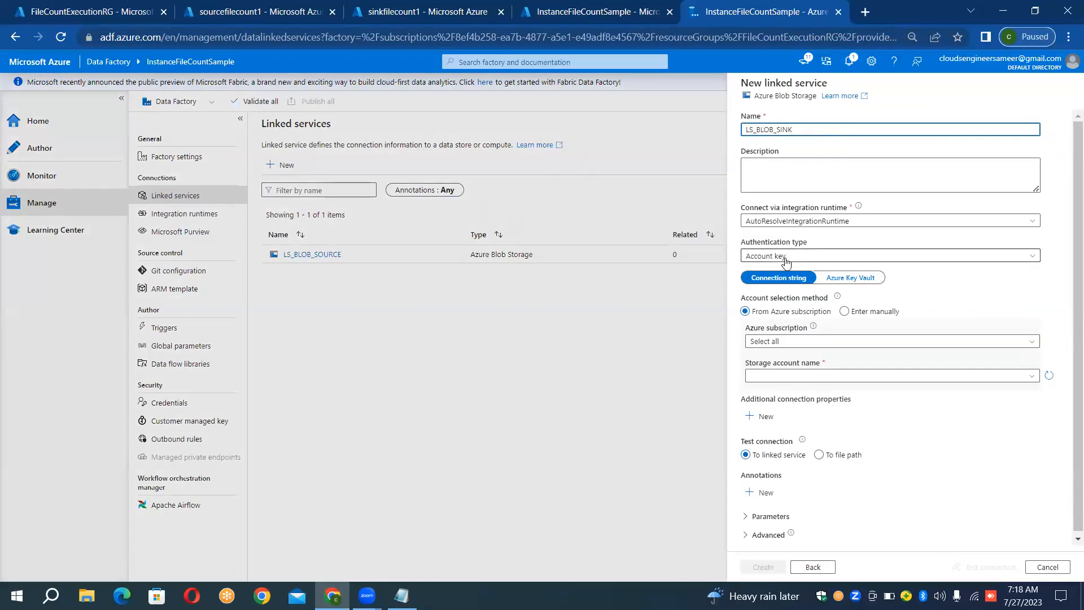
- Link LS_BLOB_SINK to storage account sinkfilecount1 in the subscription other than Pay-As-You-Go, test the connection and create it
left_click(780, 342)
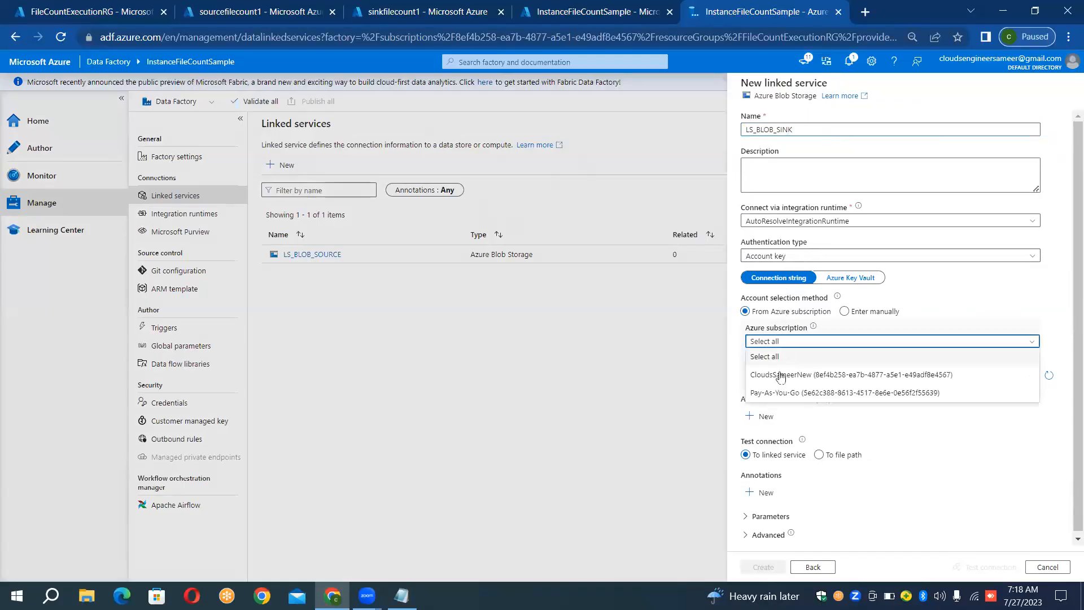
left_click(781, 375)
left_click(780, 376)
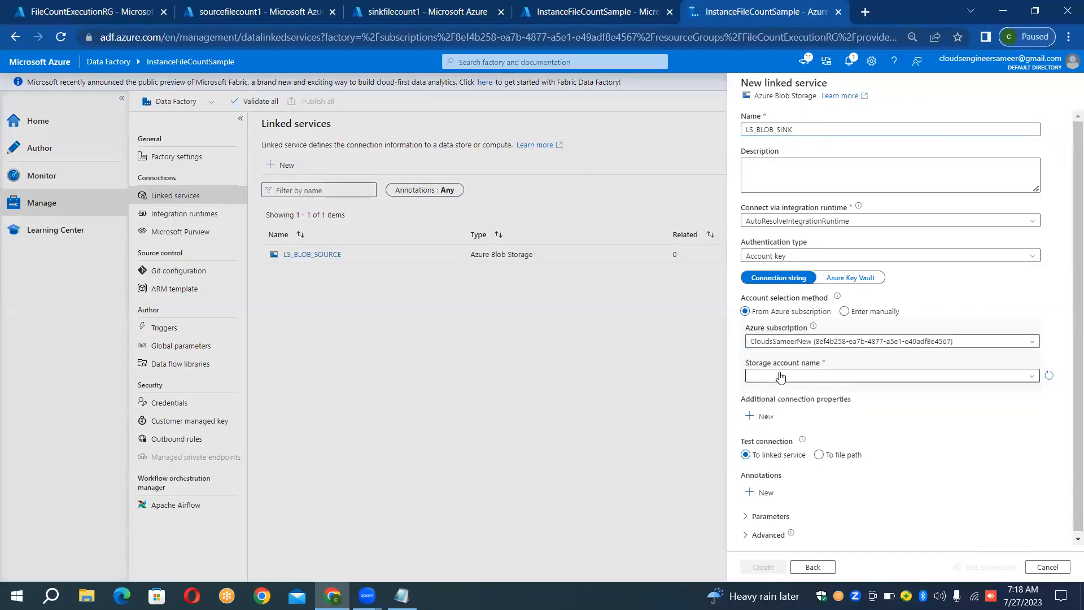
left_click(773, 392)
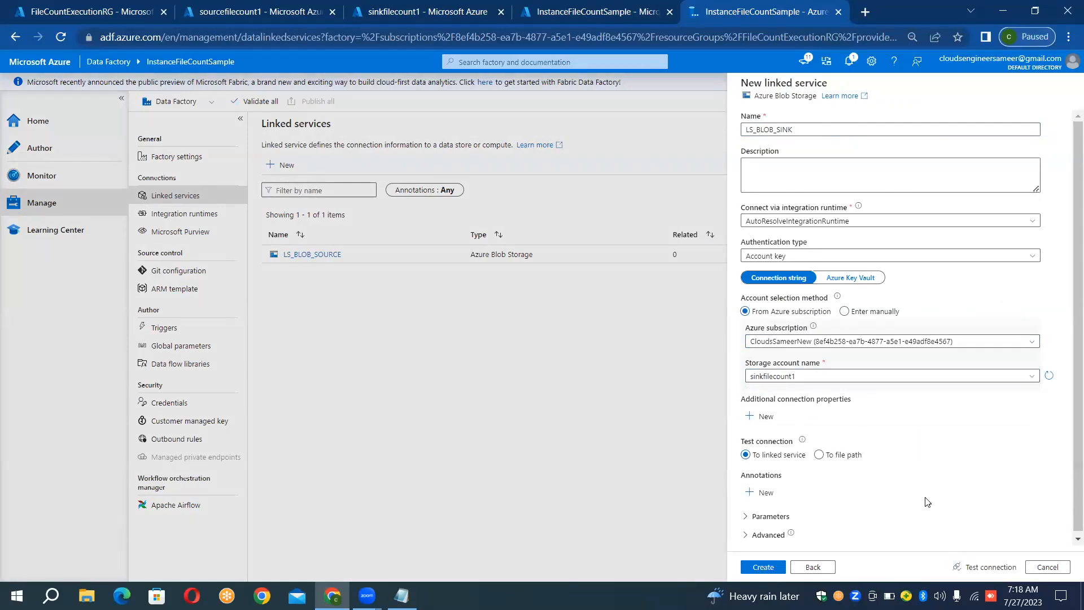
left_click(995, 566)
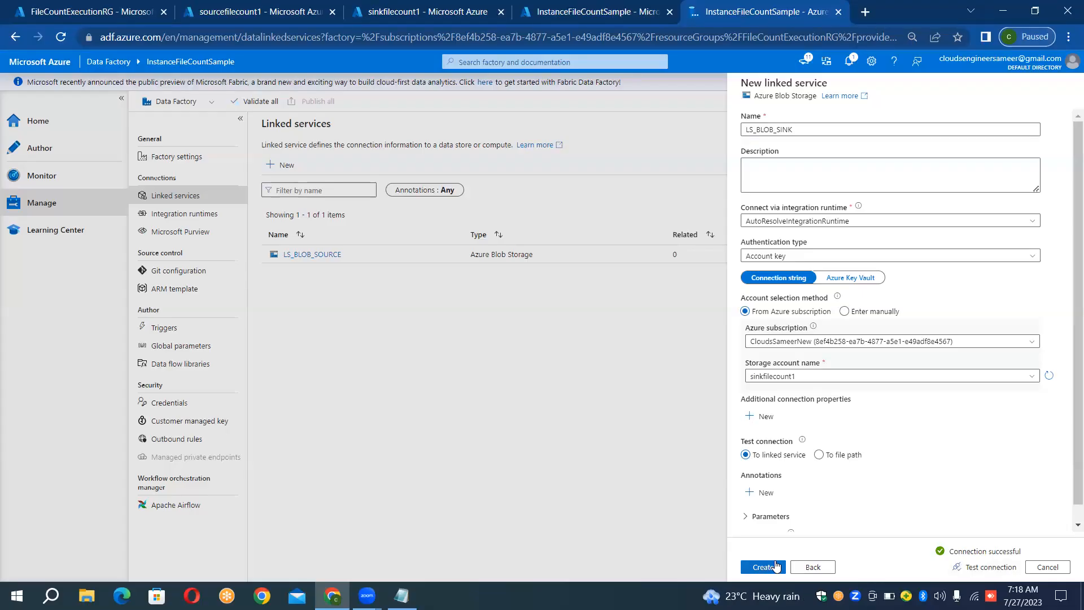
left_click(776, 566)
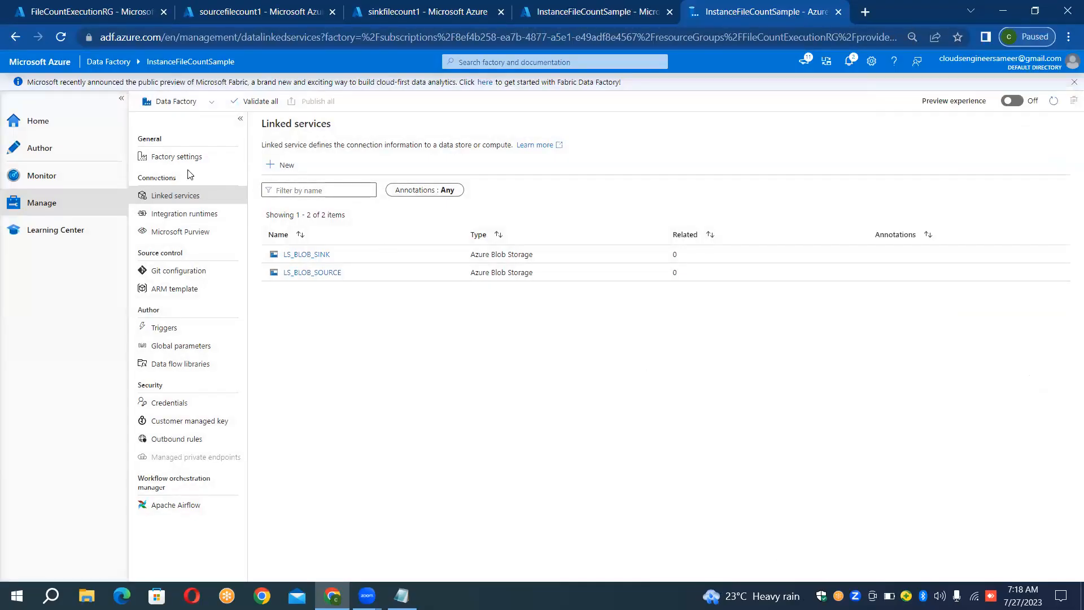
- Create a new pipeline named PL_FileCount_Execution and hide its properties
left_click(70, 152)
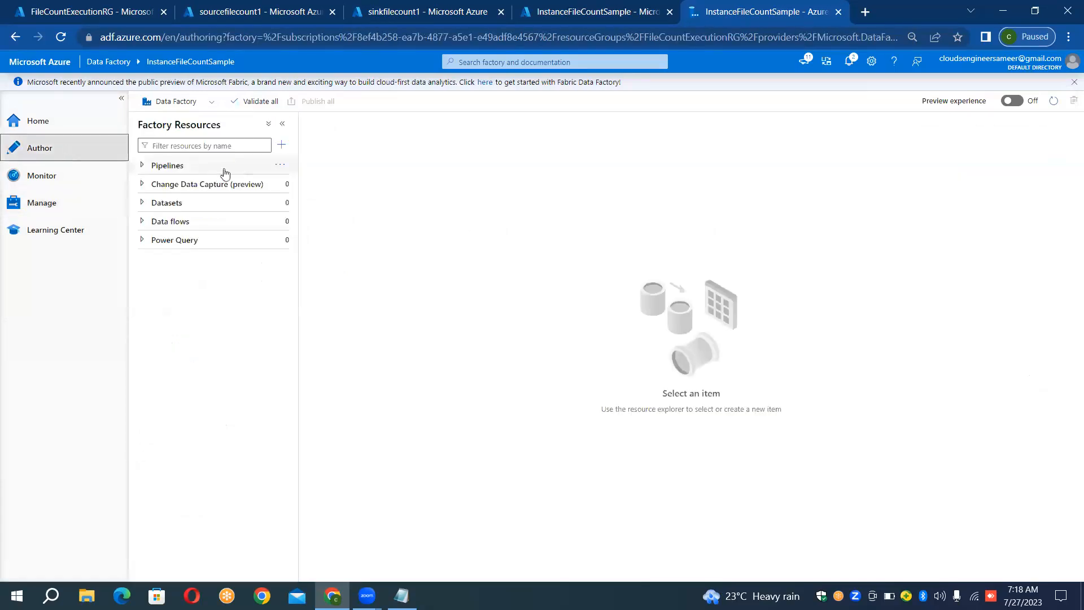
left_click(279, 165)
left_click(342, 184)
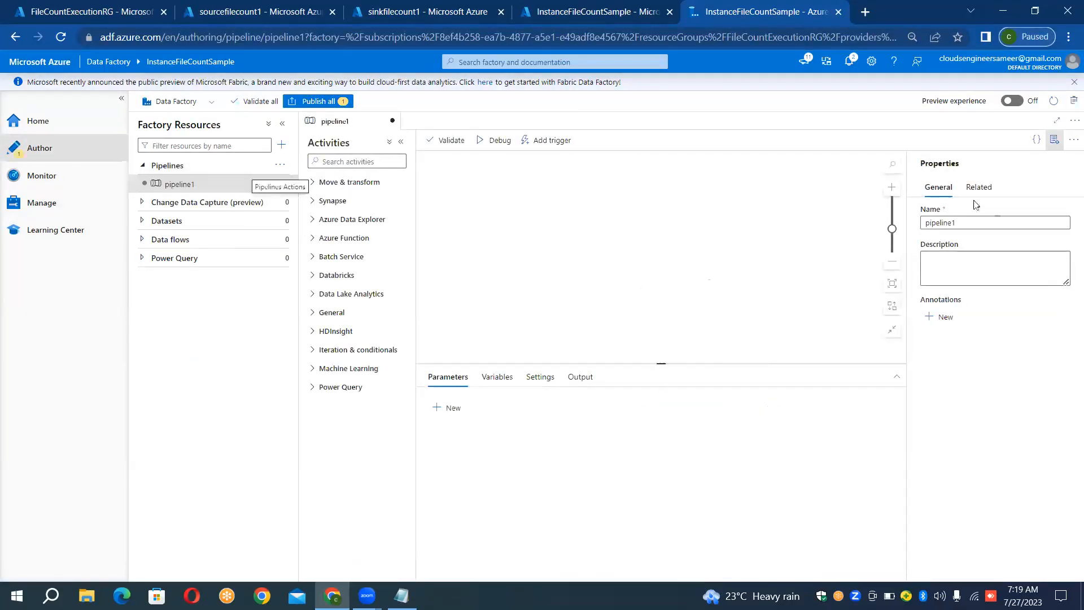
double_click(978, 223)
key("BackSpace")
type("PL_Fil")
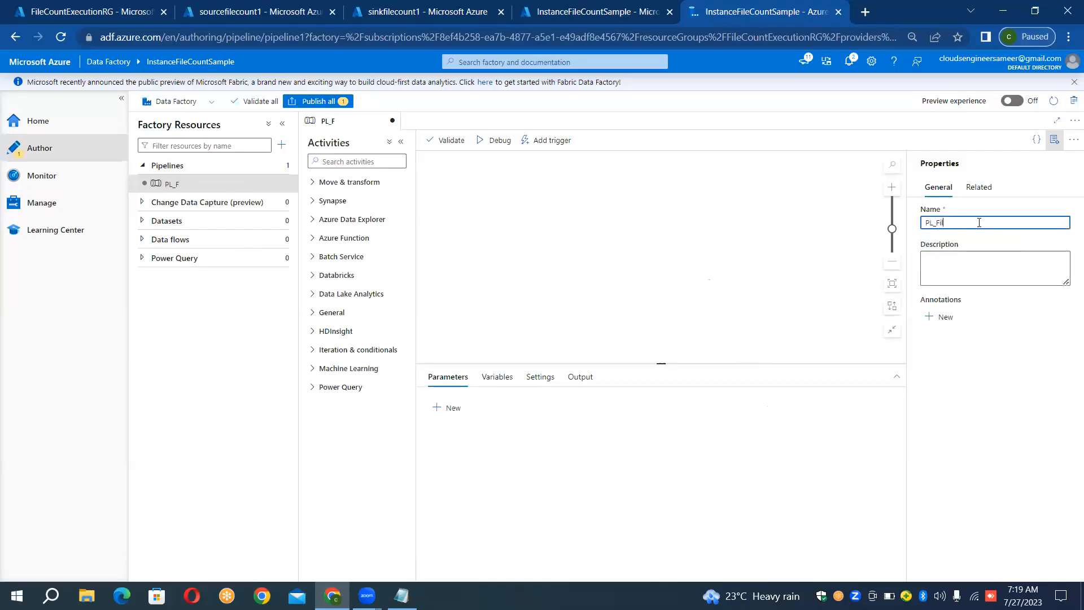
type("eCount_Execution")
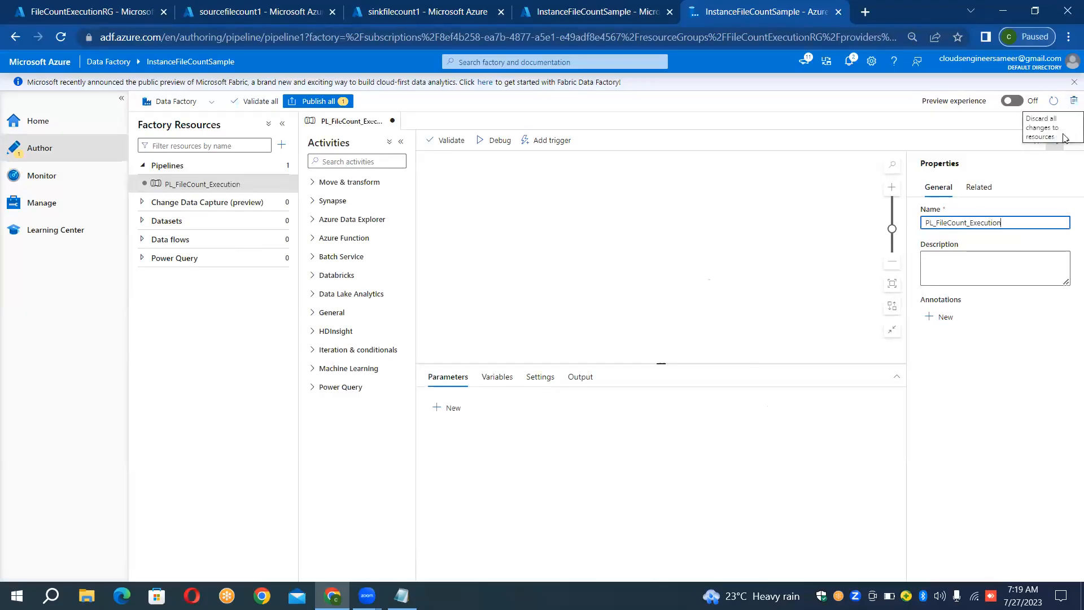
left_click(1051, 146)
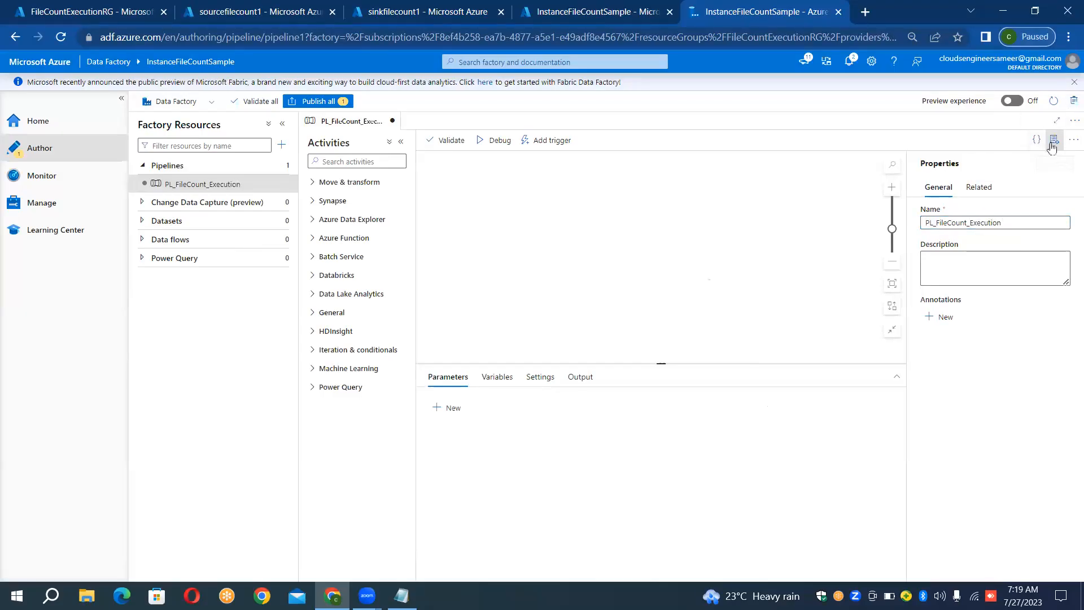
left_click(1052, 141)
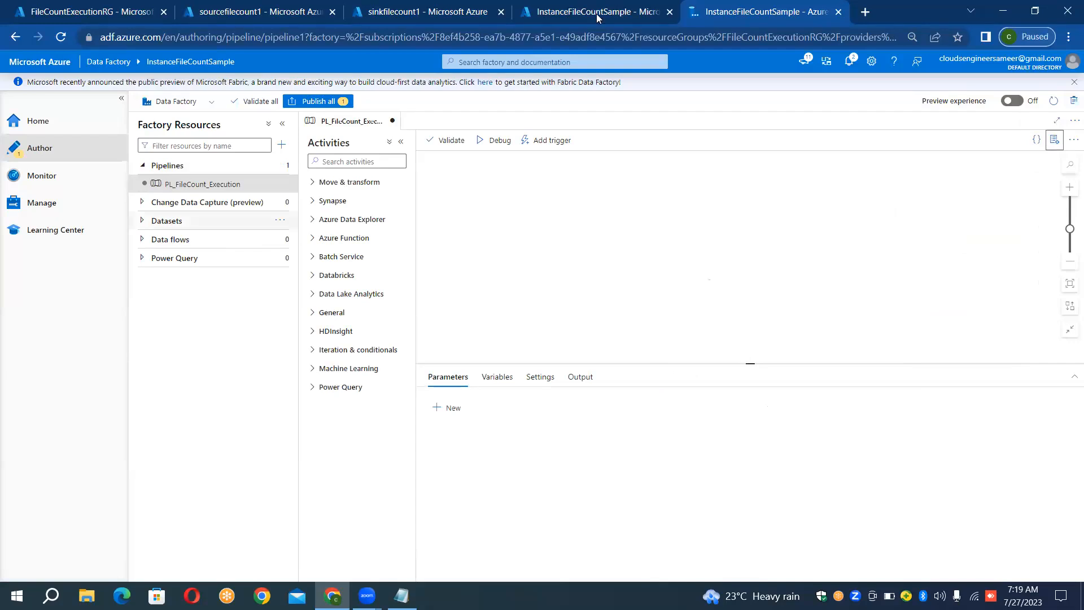
- Review the container lists of the sourcefilecount1 and sinkfilecount1 storage accounts
left_click(290, 10)
left_click(371, 11)
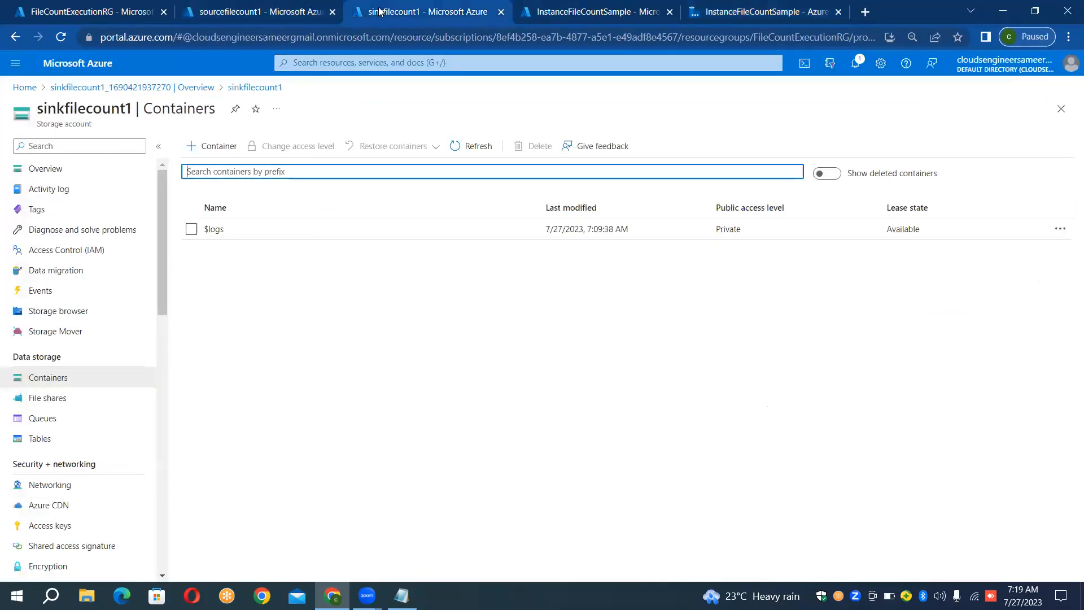
left_click(293, 8)
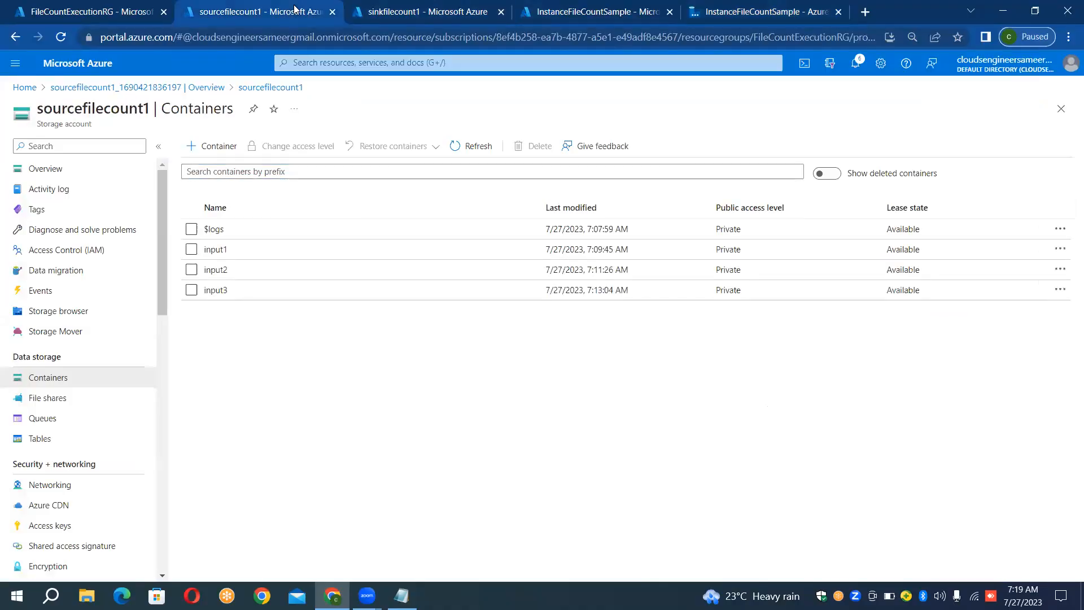
left_click(370, 10)
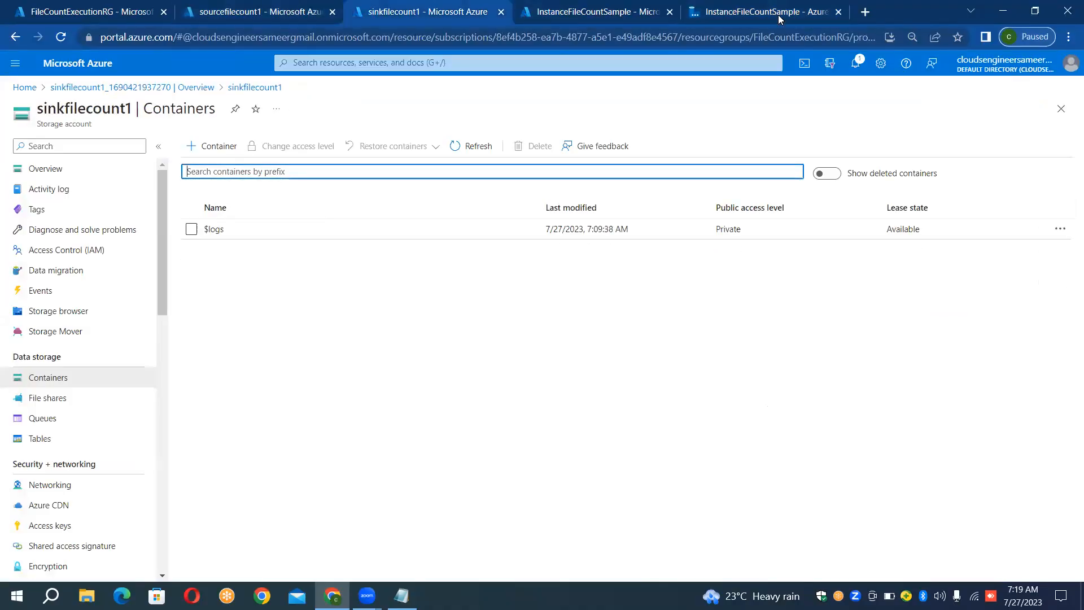
- Switch to the Windows desktop and open the config file from the ADF_Config folder
left_click(1012, 4)
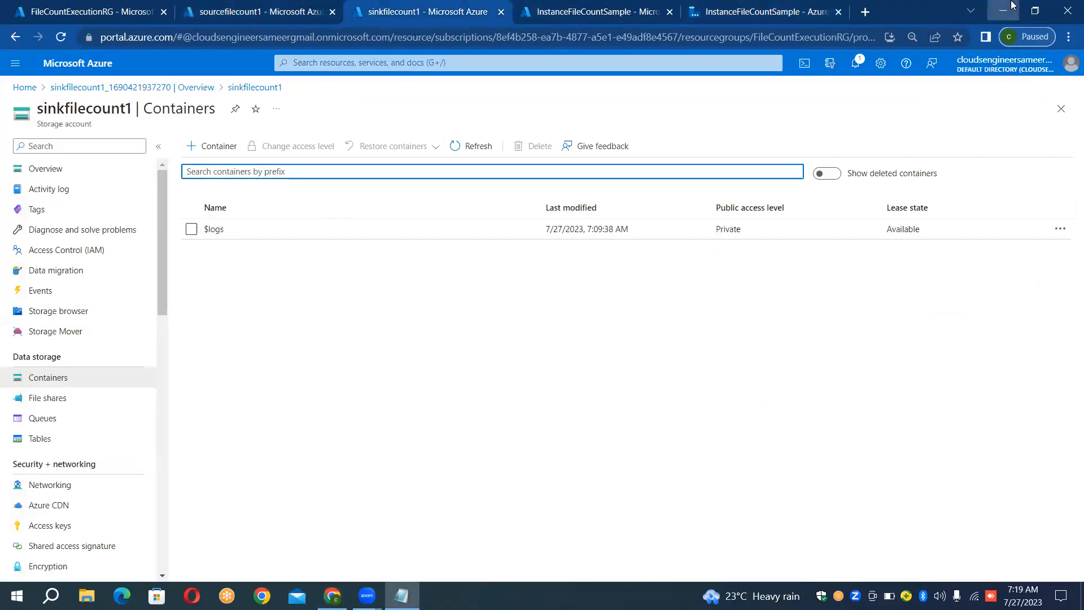
left_click(925, 8)
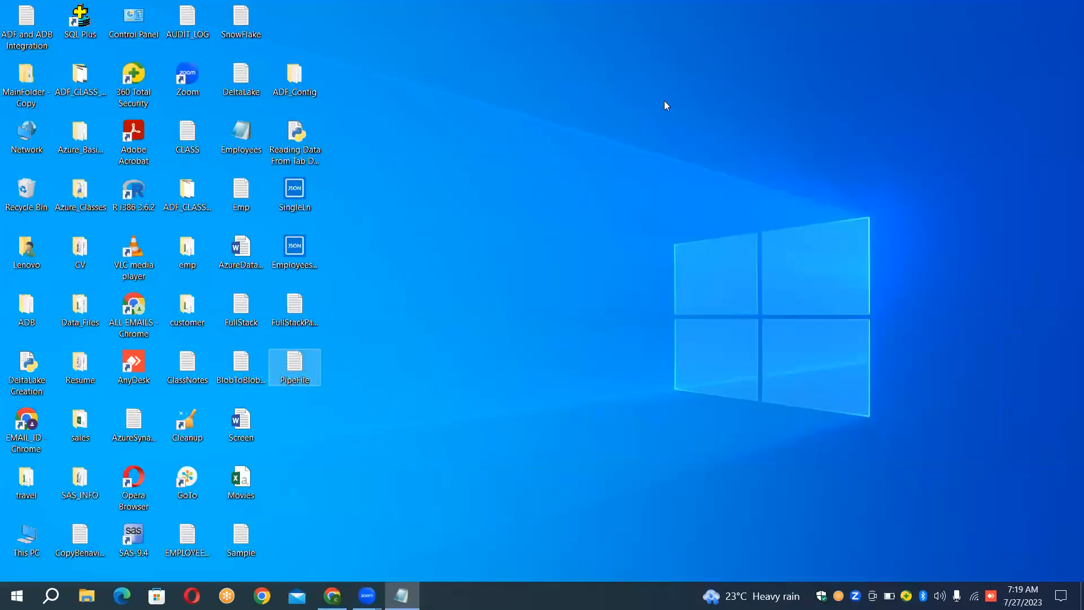
double_click(299, 94)
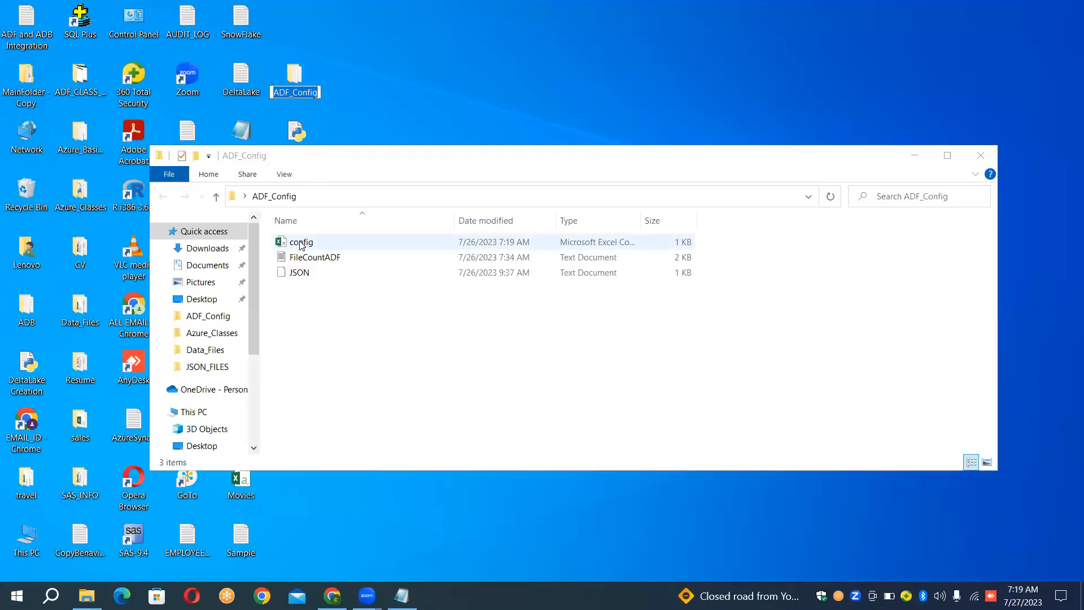
double_click(301, 243)
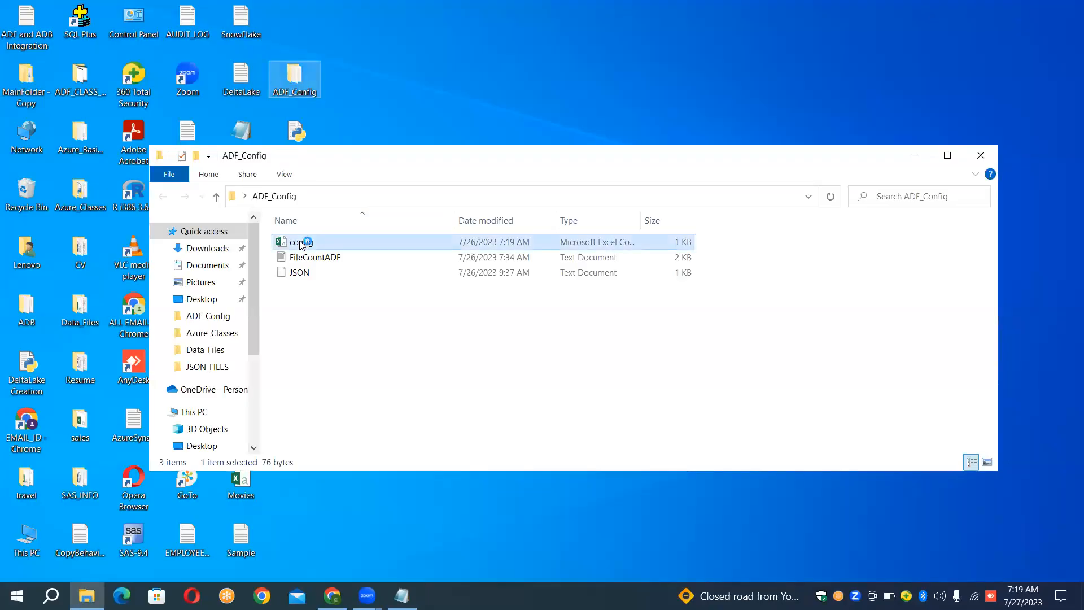
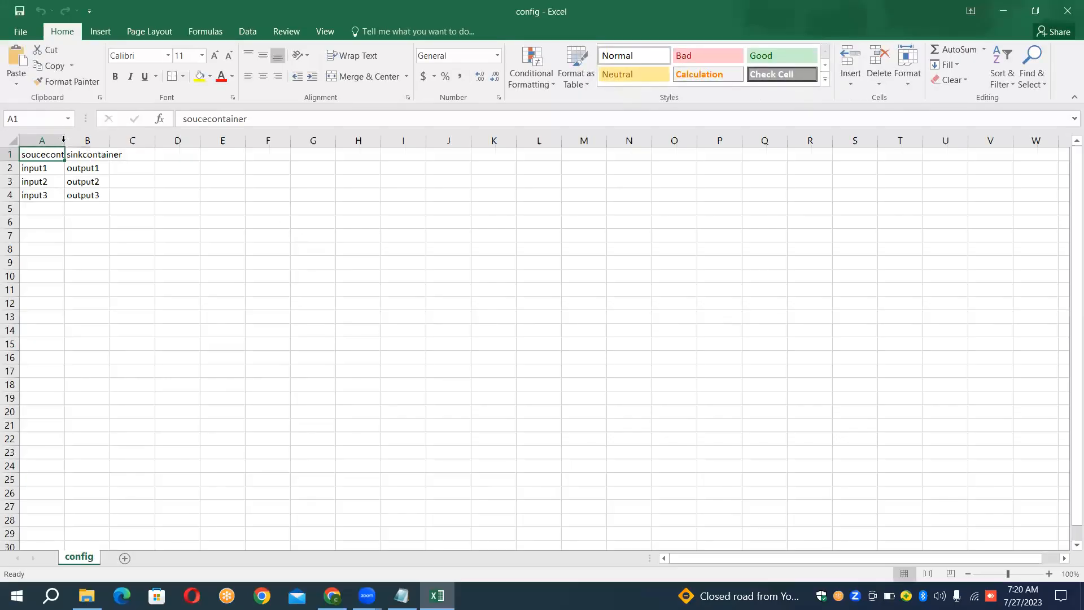
- Fit columns A and B of the config sheet to their contents for review, then close the file without saving and its folder
double_click(63, 141)
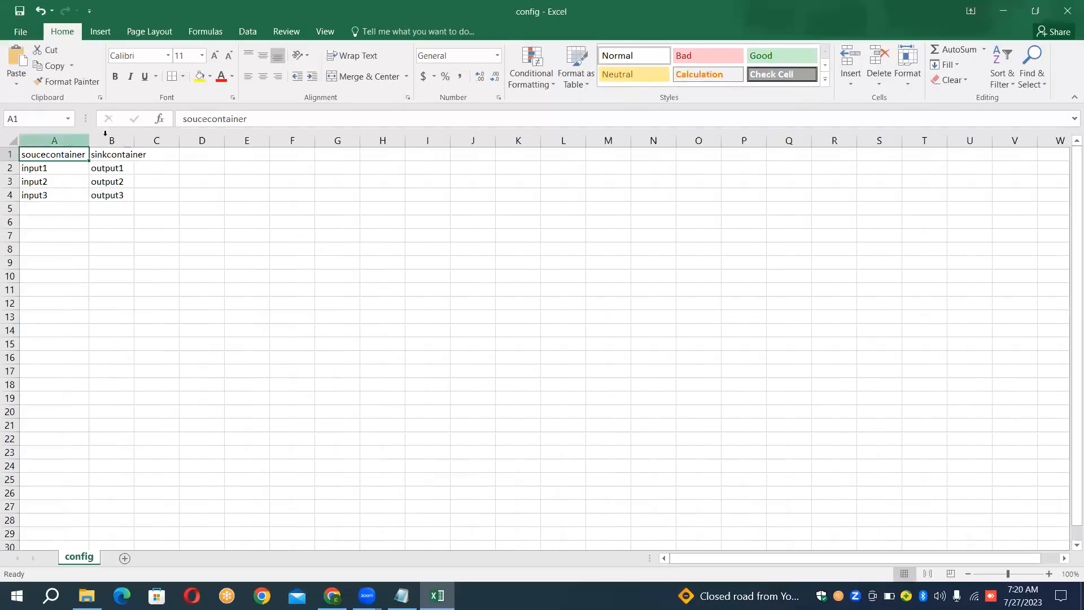
double_click(133, 142)
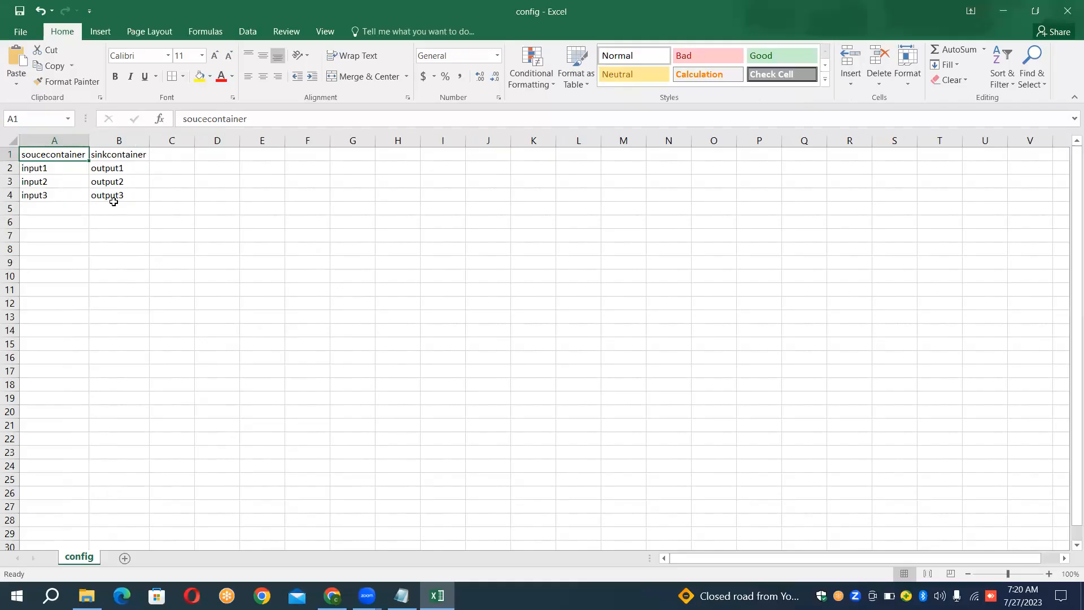
left_click(1068, 8)
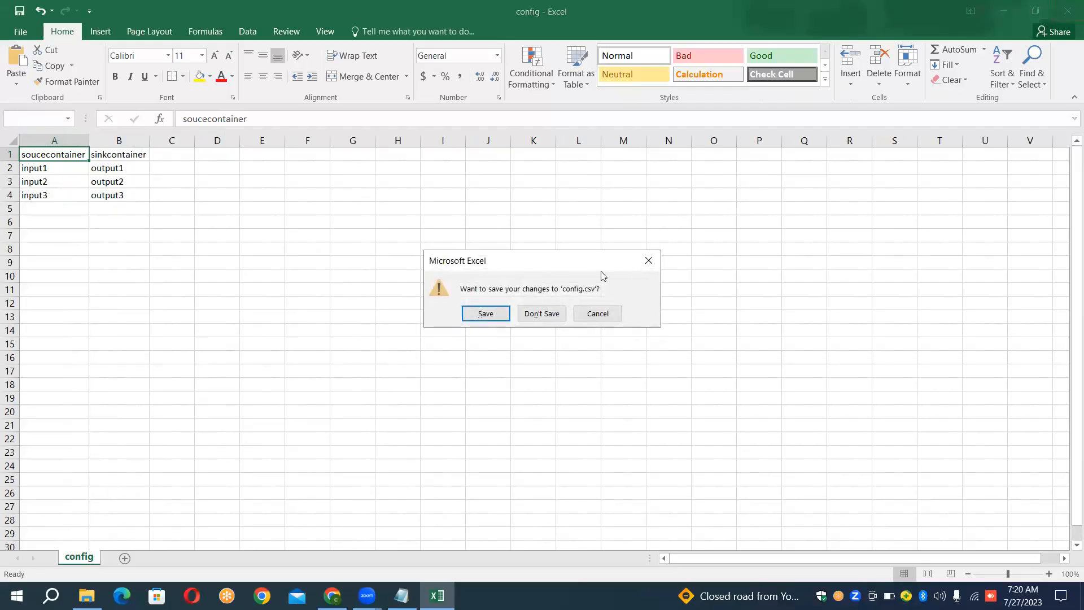
left_click(551, 313)
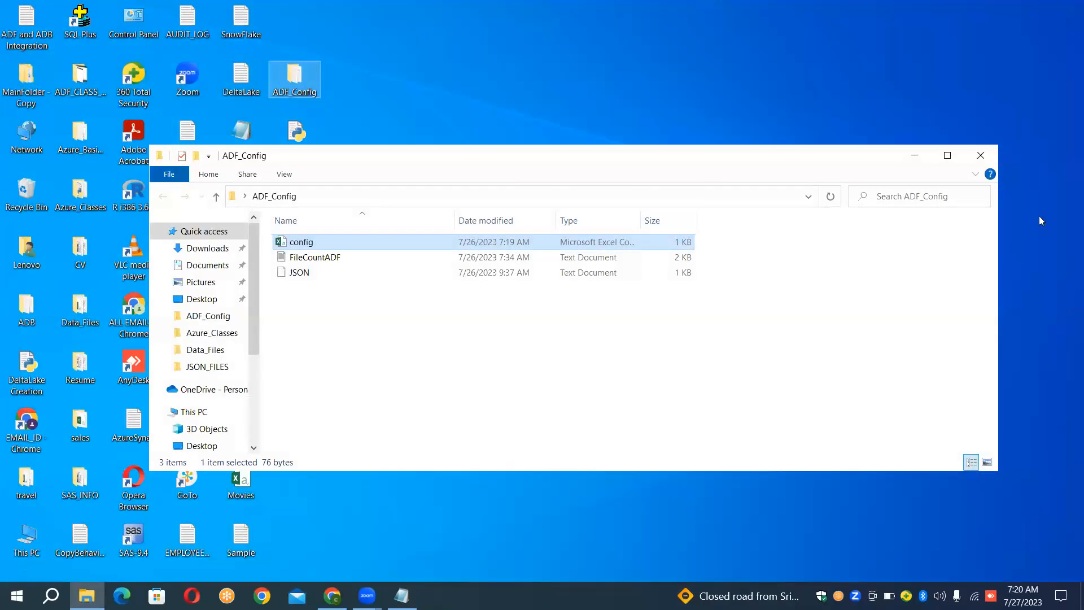
left_click(980, 155)
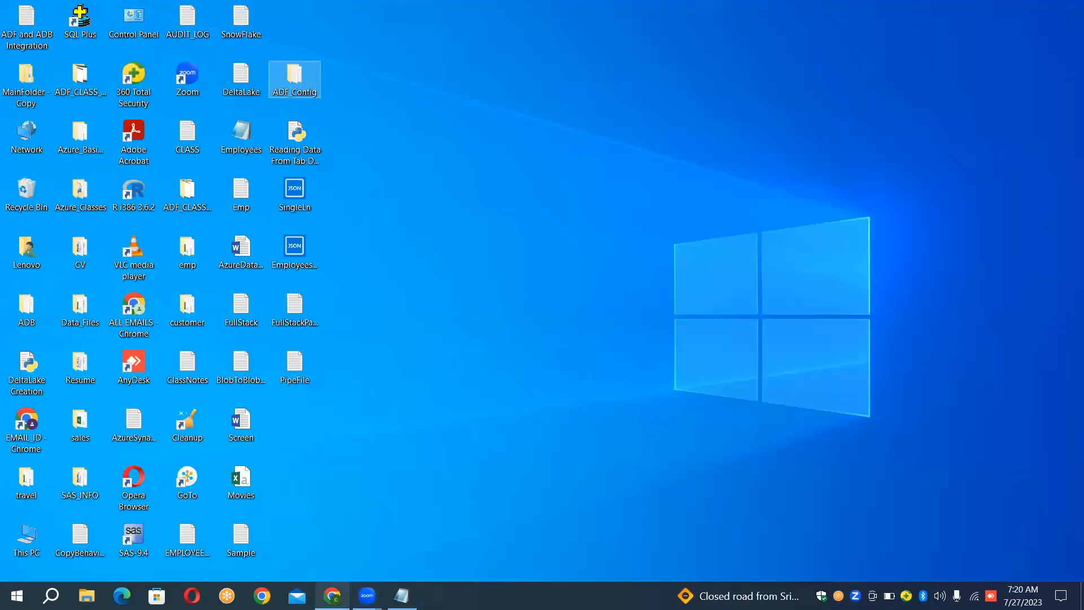
- Switch back to Chrome and create a container named config in the sourcefilecount1 storage account
left_click(332, 595)
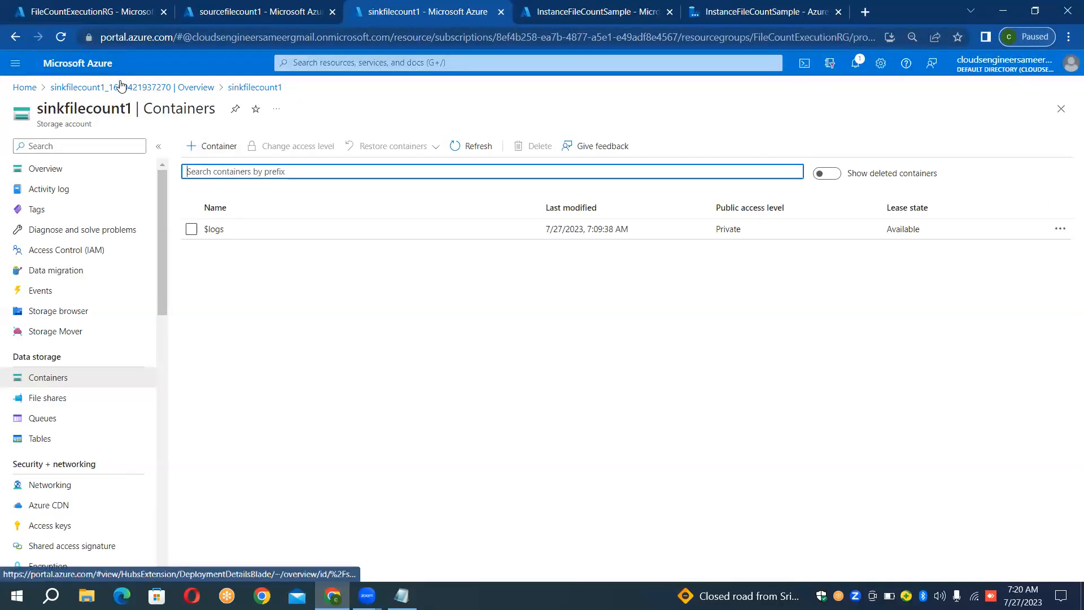
left_click(259, 8)
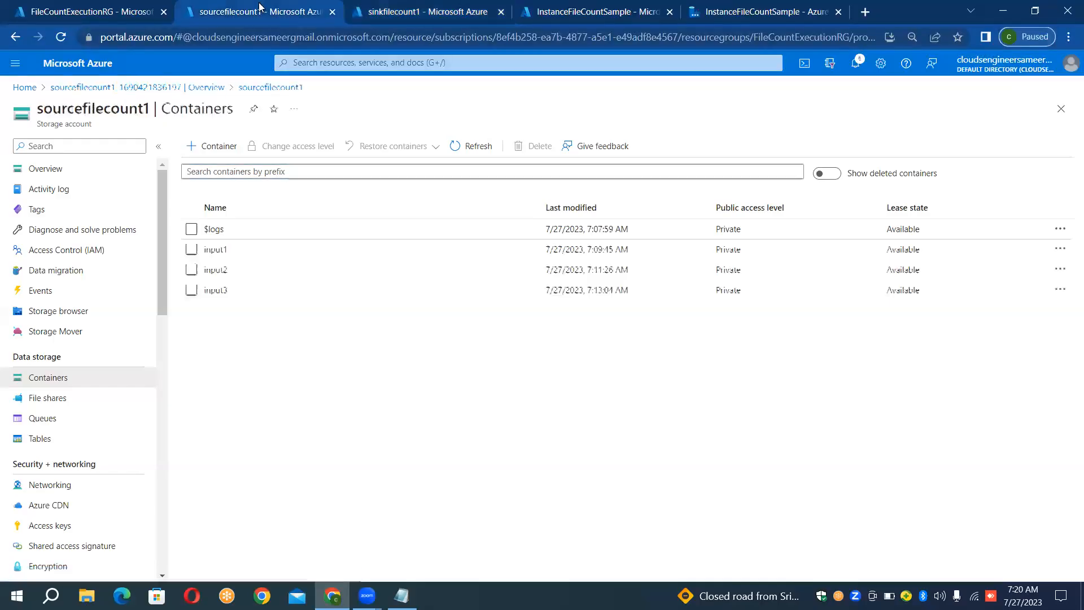
left_click(212, 151)
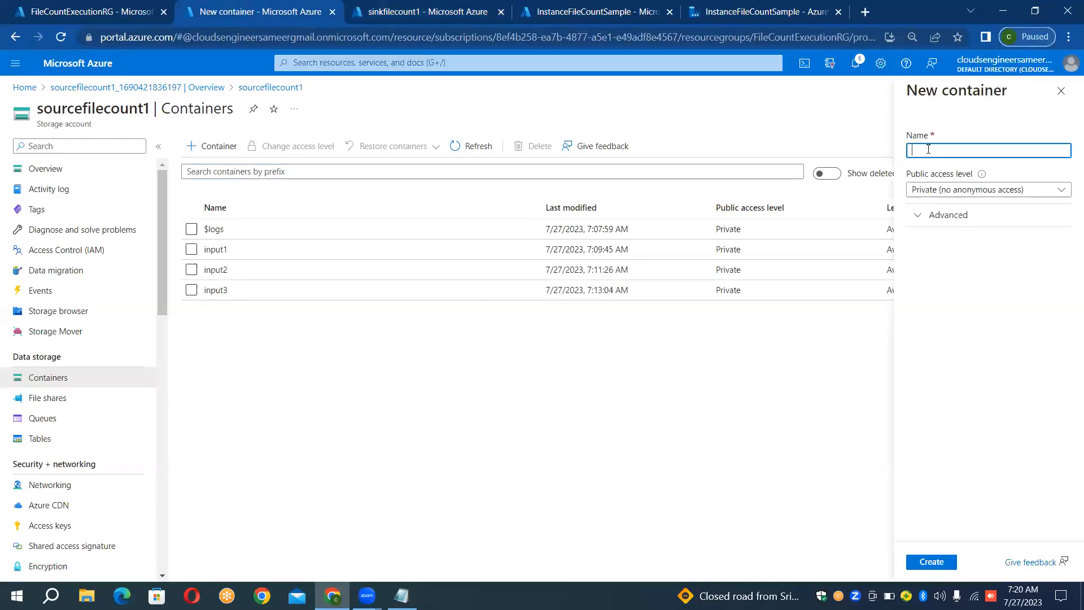
type("cont")
type("ig")
left_click(956, 562)
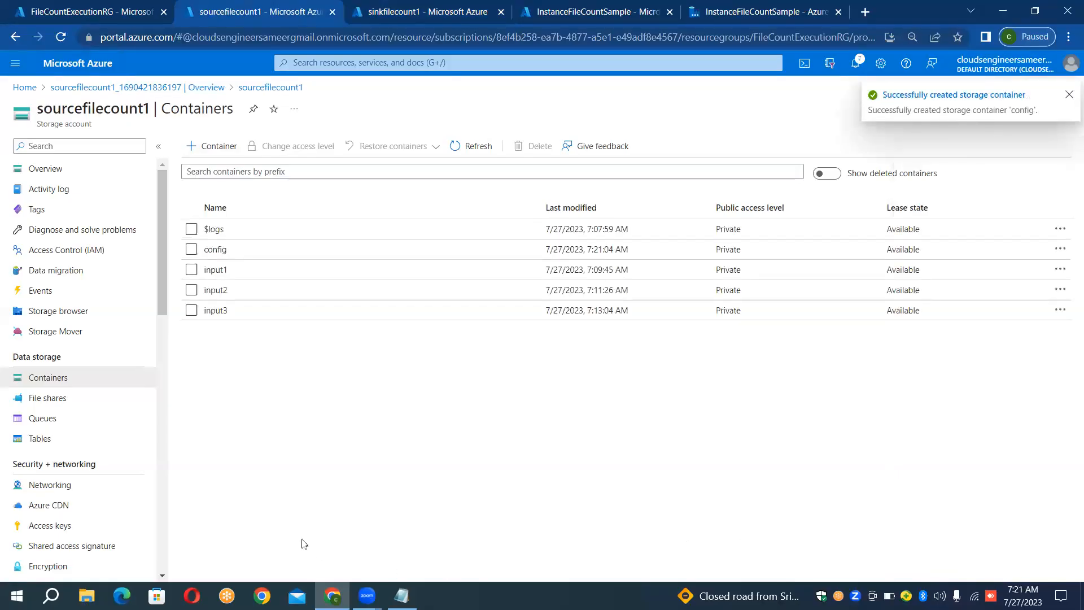
- Upload config.csv from the ADF_Config folder into the config container and return to the sourcefilecount1 container list
left_click(215, 249)
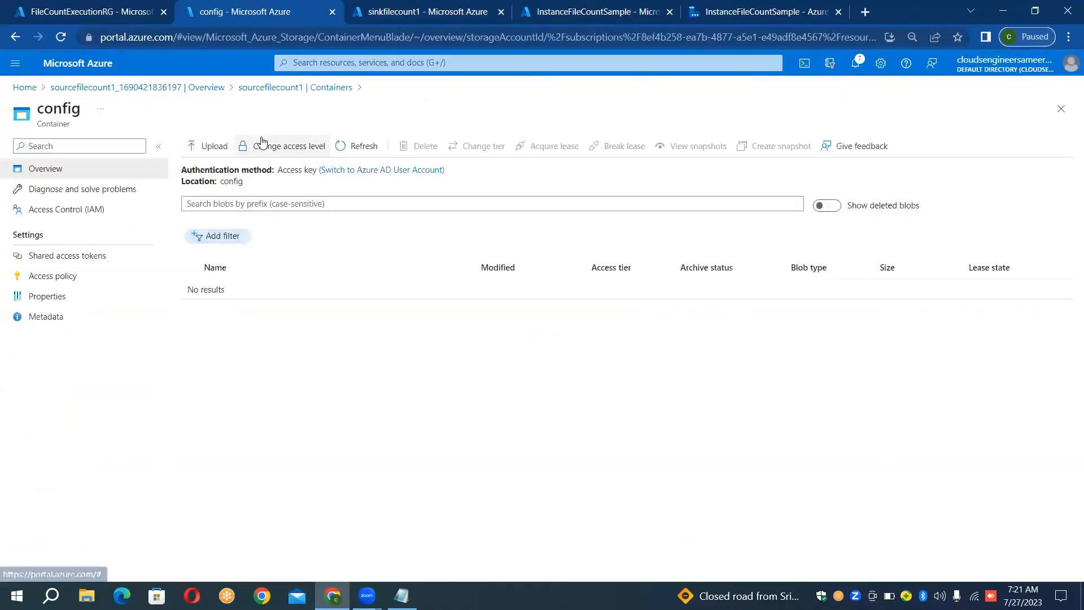
left_click(213, 147)
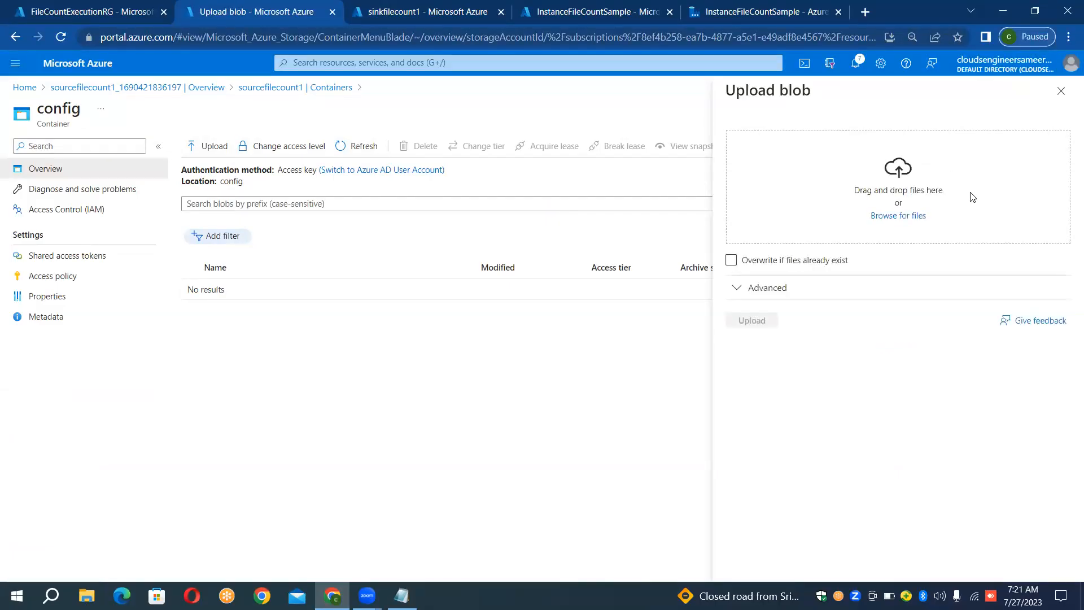
left_click(910, 216)
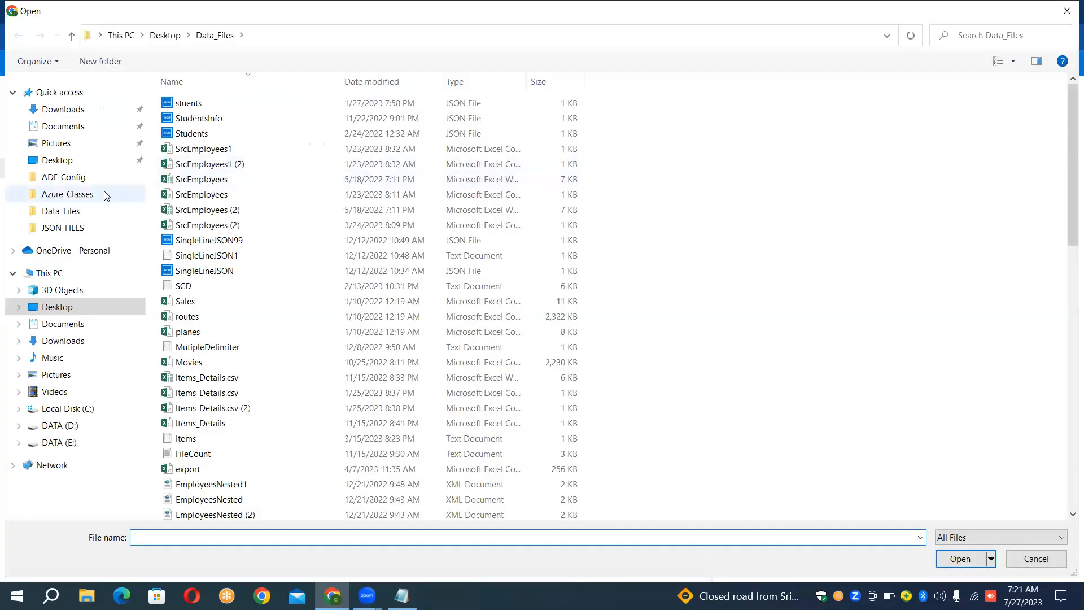
left_click(93, 177)
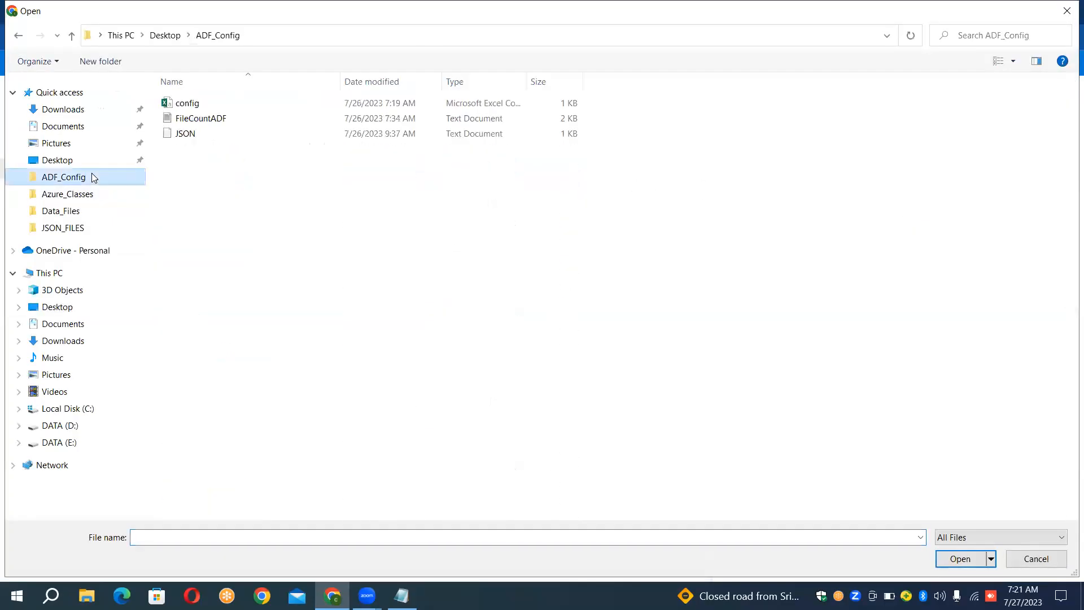
double_click(185, 107)
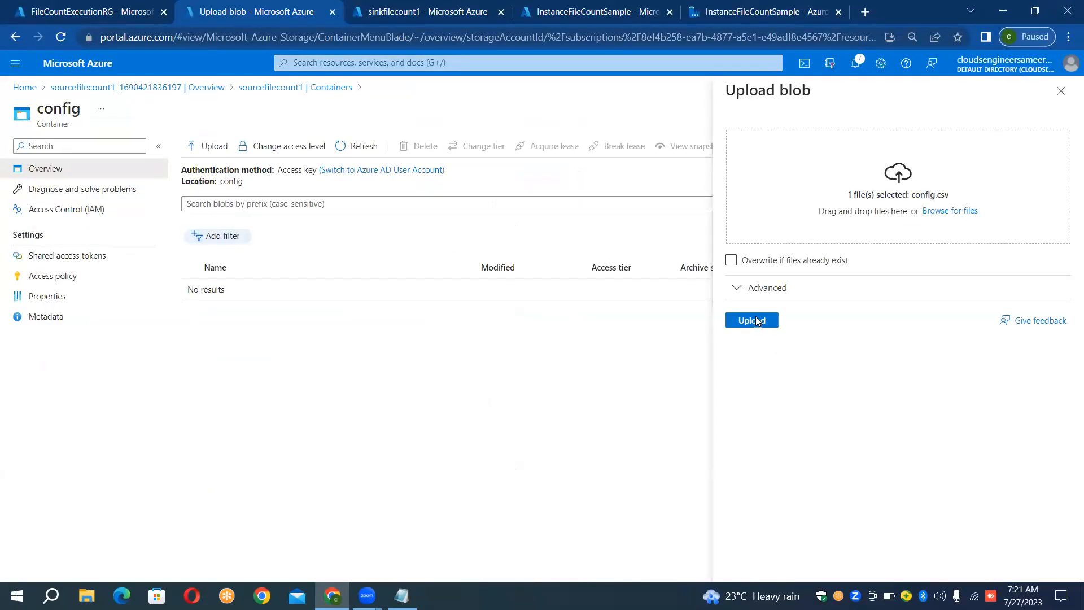
left_click(756, 320)
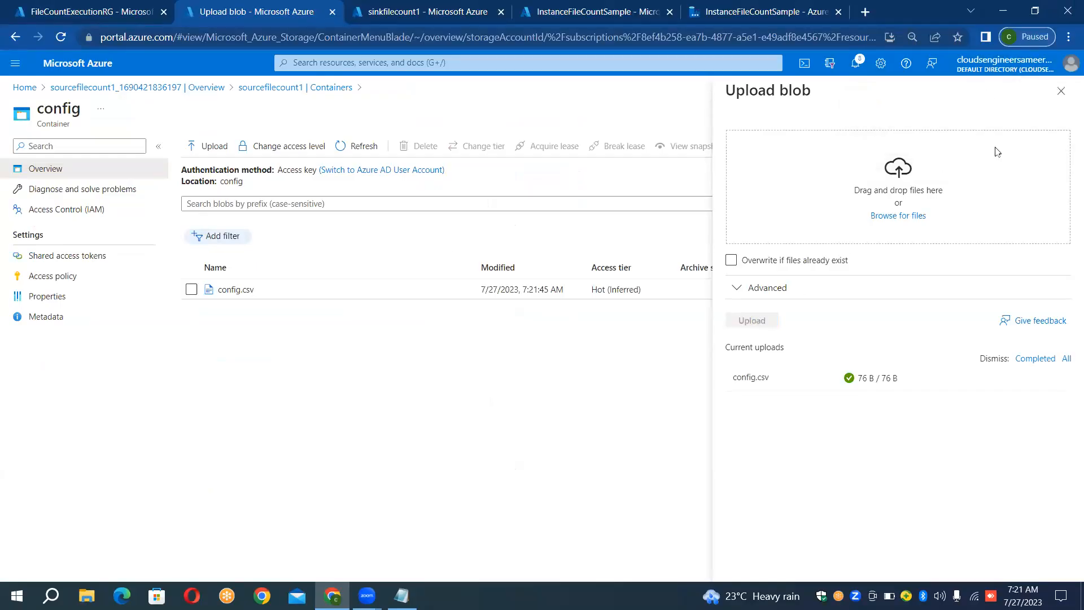
left_click(1062, 91)
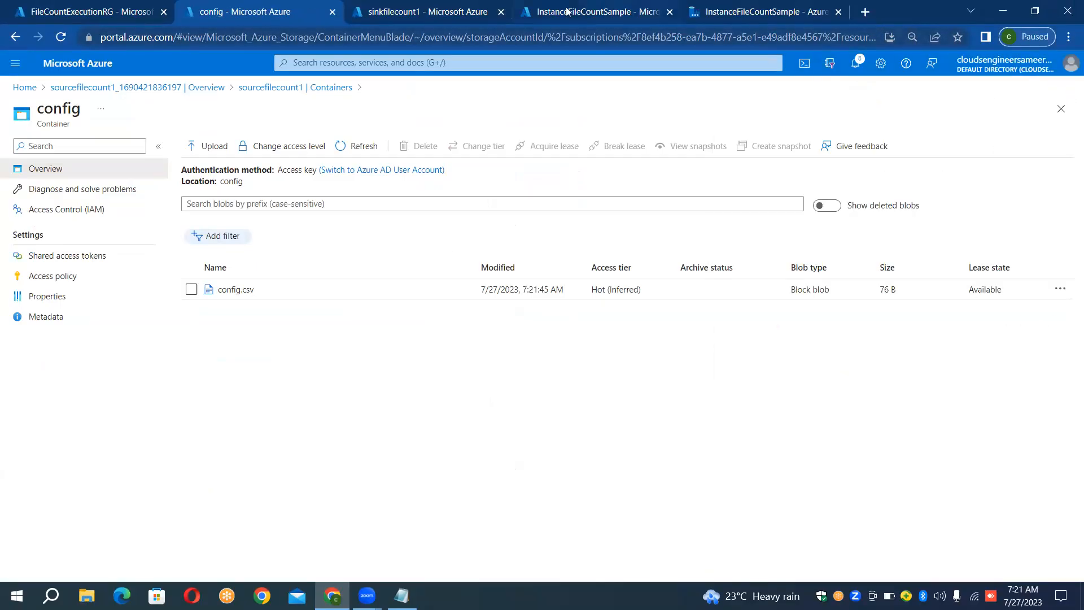
left_click(332, 88)
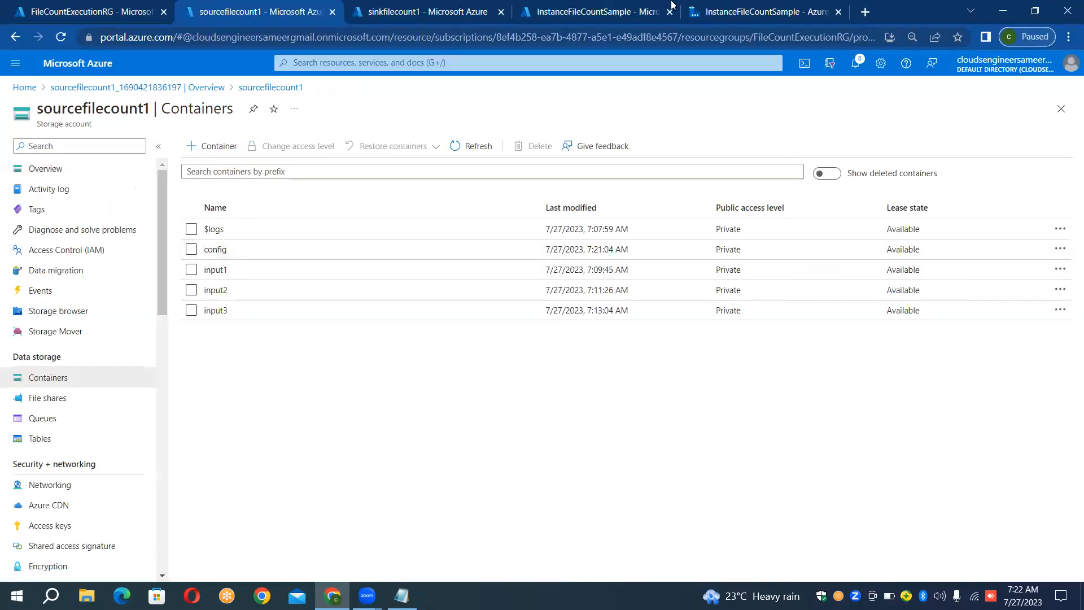
- Add a Lookup activity to the PL_FileCount_Execution pipeline canvas in Data Factory
left_click(741, 7)
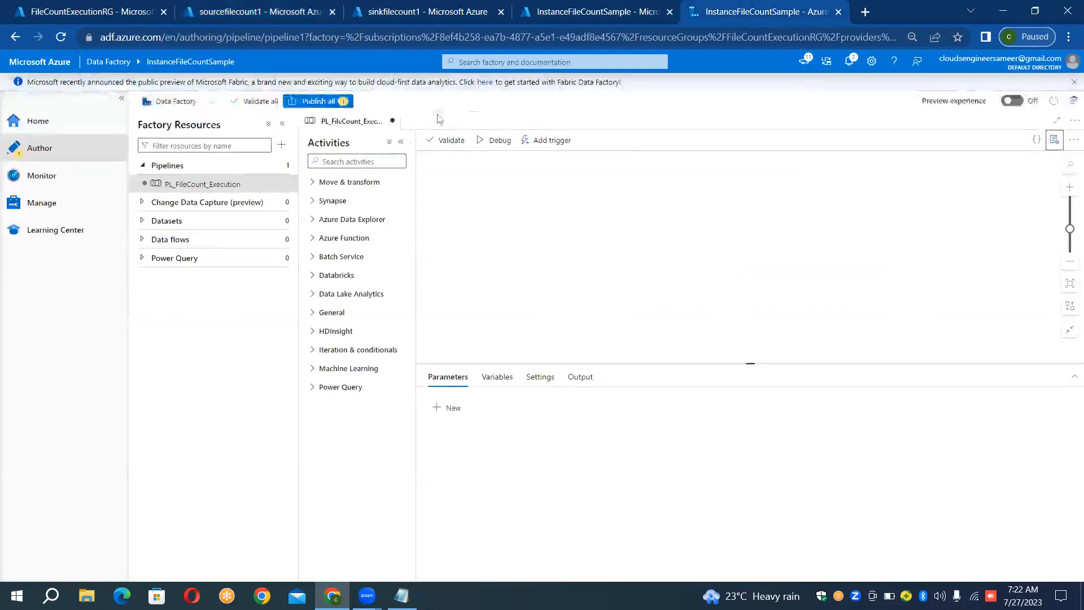
left_click(375, 162)
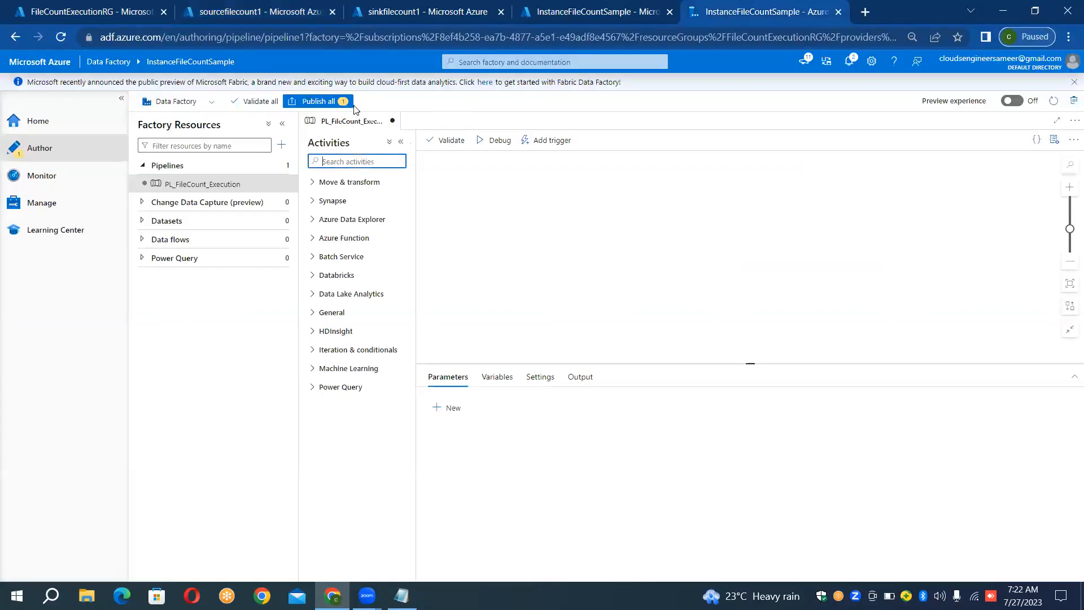
left_click(292, 11)
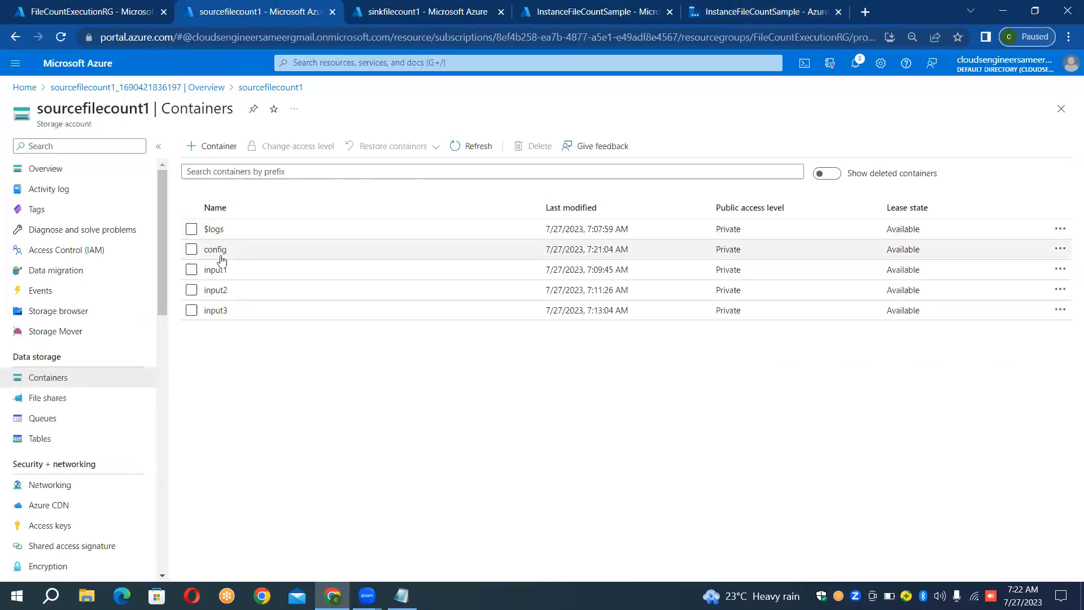
left_click(773, 6)
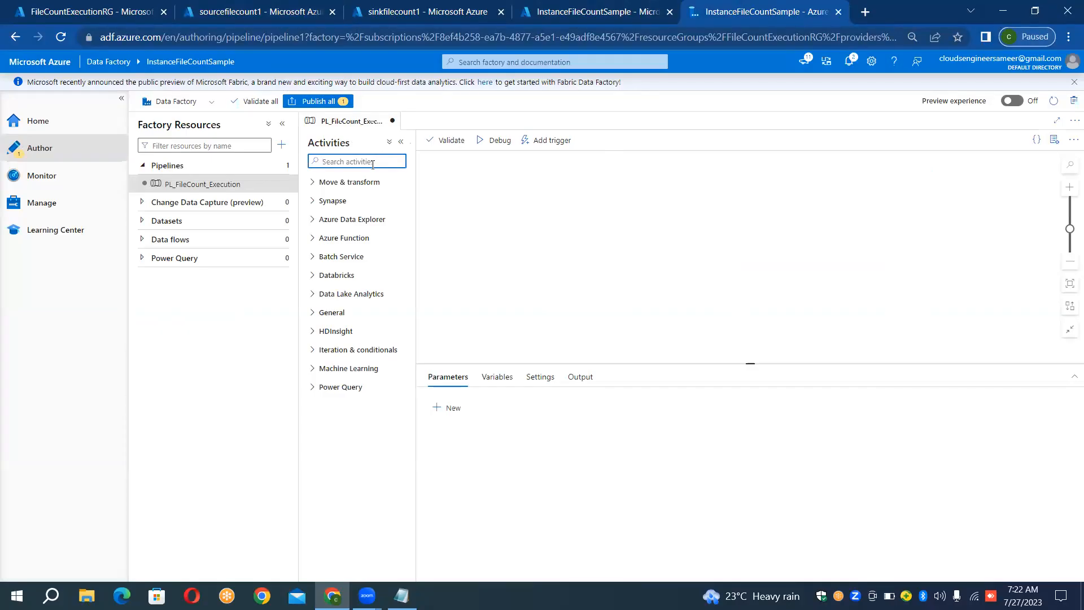
type("look")
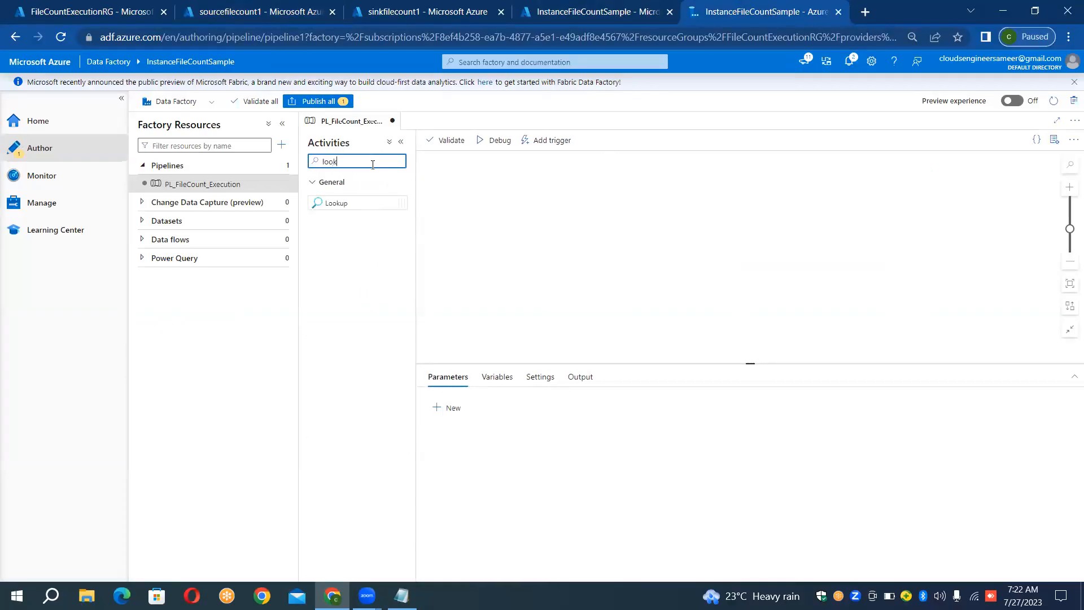
left_click_drag(345, 203, 496, 188)
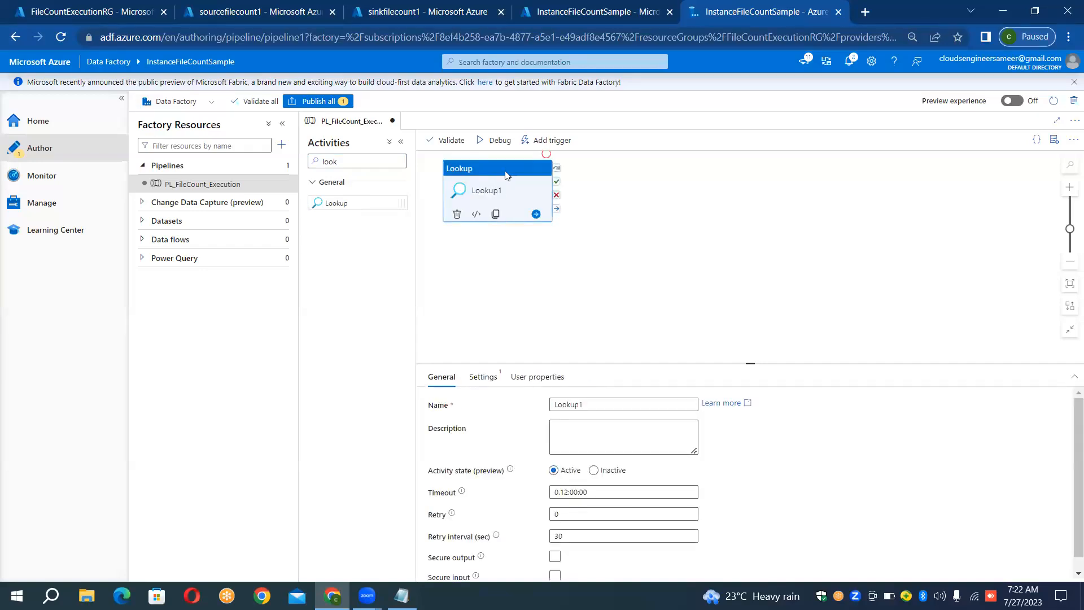
left_click_drag(513, 168, 507, 192)
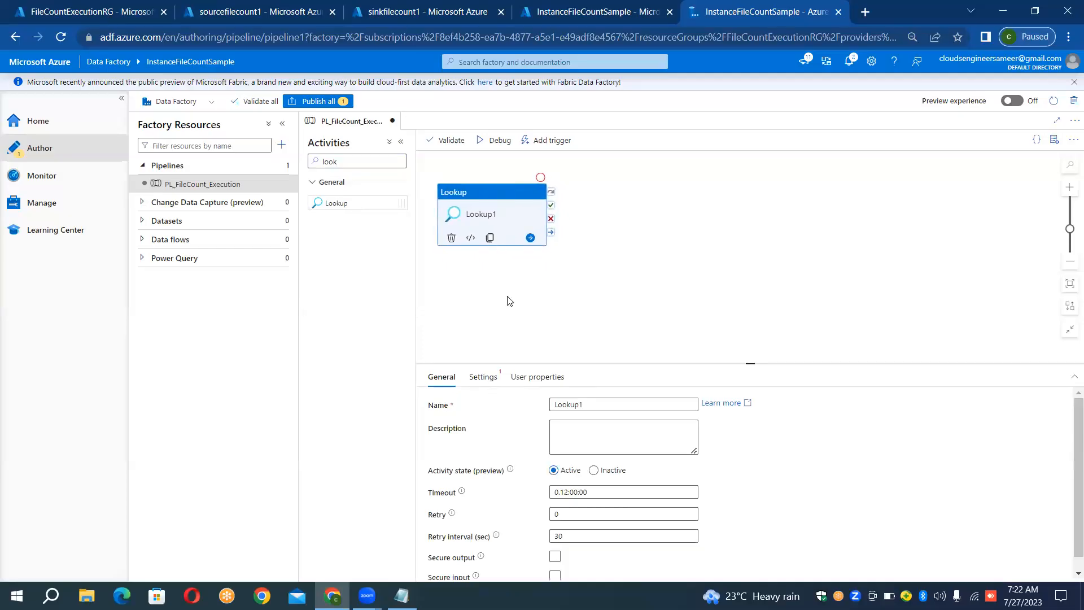
- Rename the Lookup activity as LKP_ON_CONFIG_CONT
left_click(491, 378)
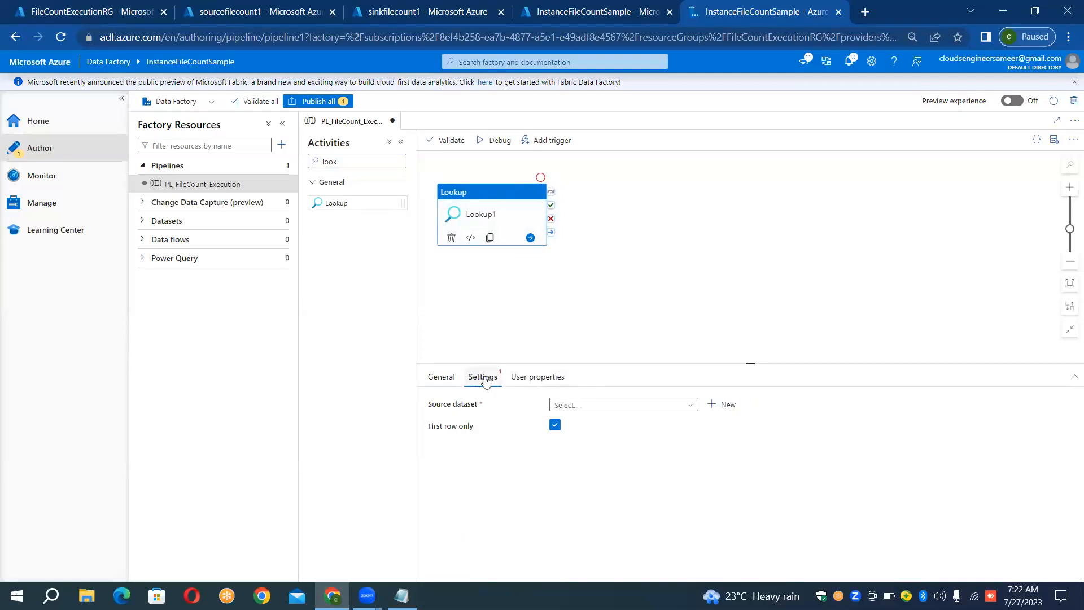
left_click(446, 377)
left_click(614, 403)
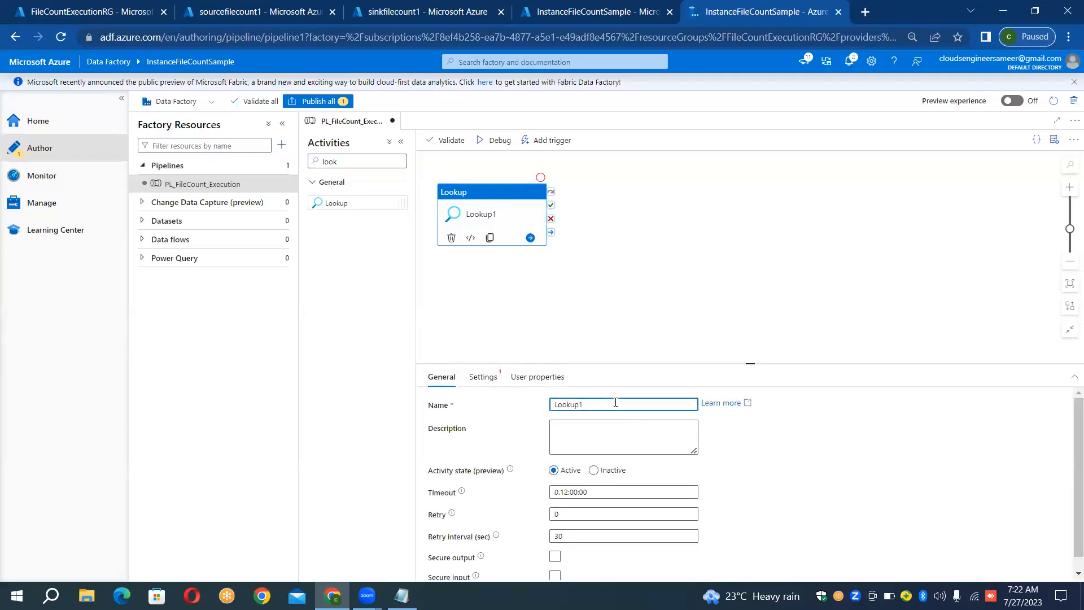
double_click(615, 402)
key("BackSpace")
type("LKP_ON_CONFIG_CONT")
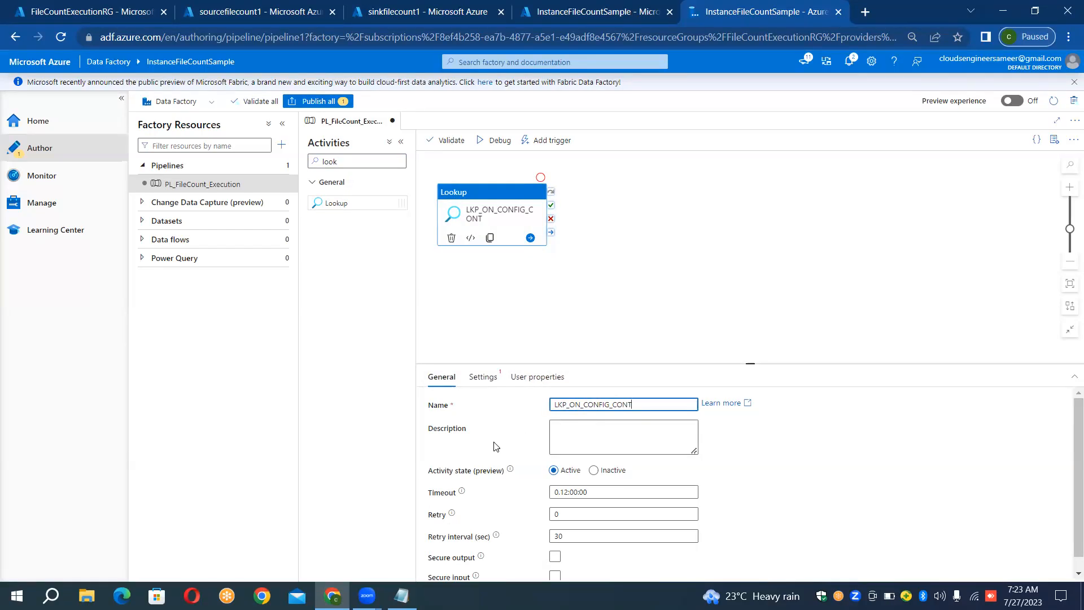
- Turn off First row only for the Lookup and start a new Azure Blob Storage source dataset in DelimitedText format
left_click(483, 377)
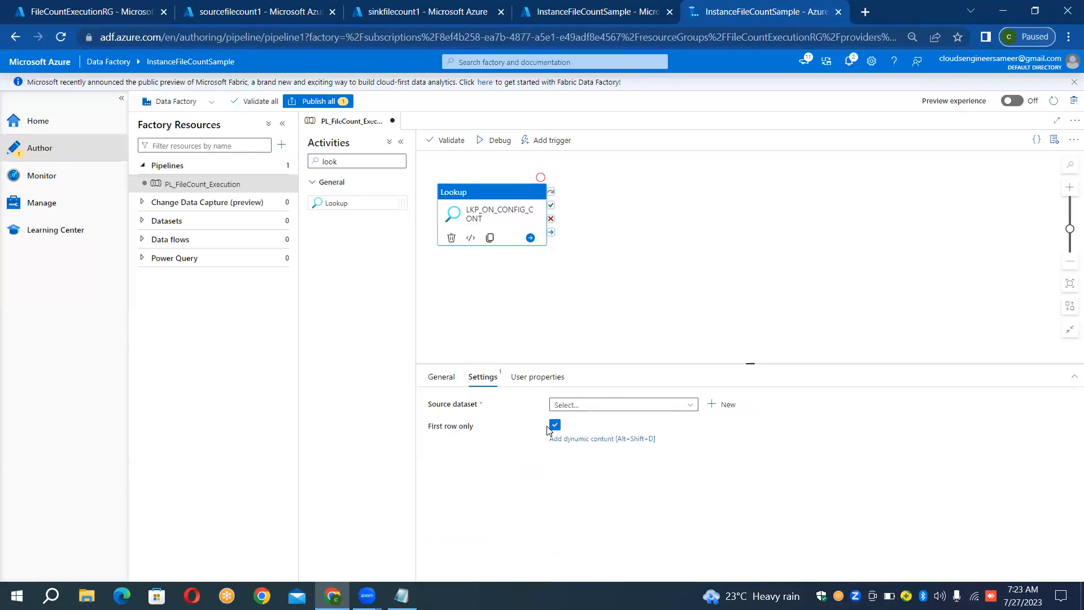
double_click(556, 426)
left_click(556, 427)
left_click(717, 404)
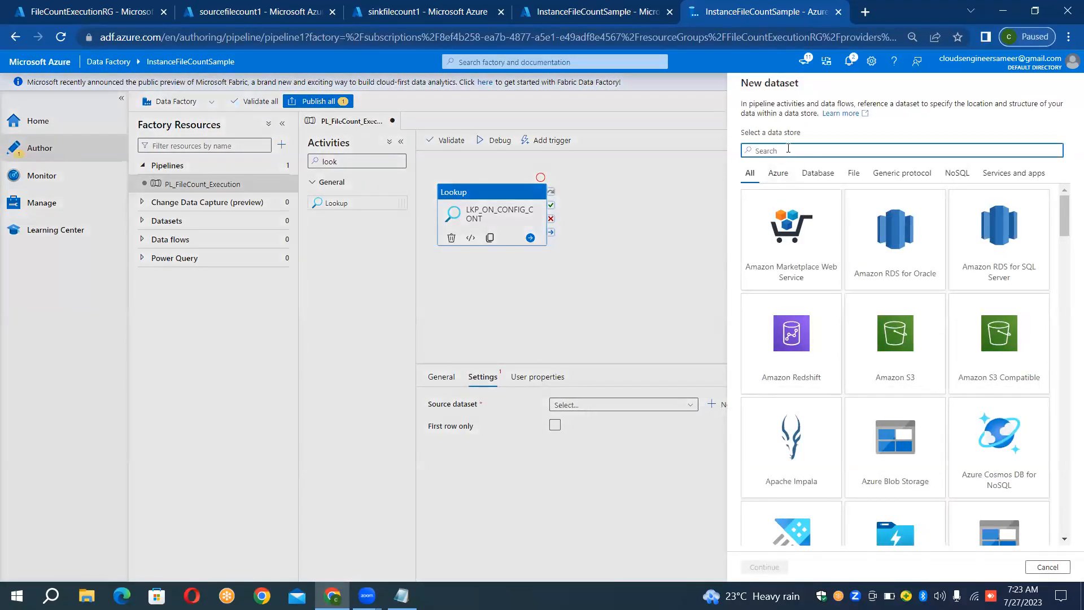
type("blob")
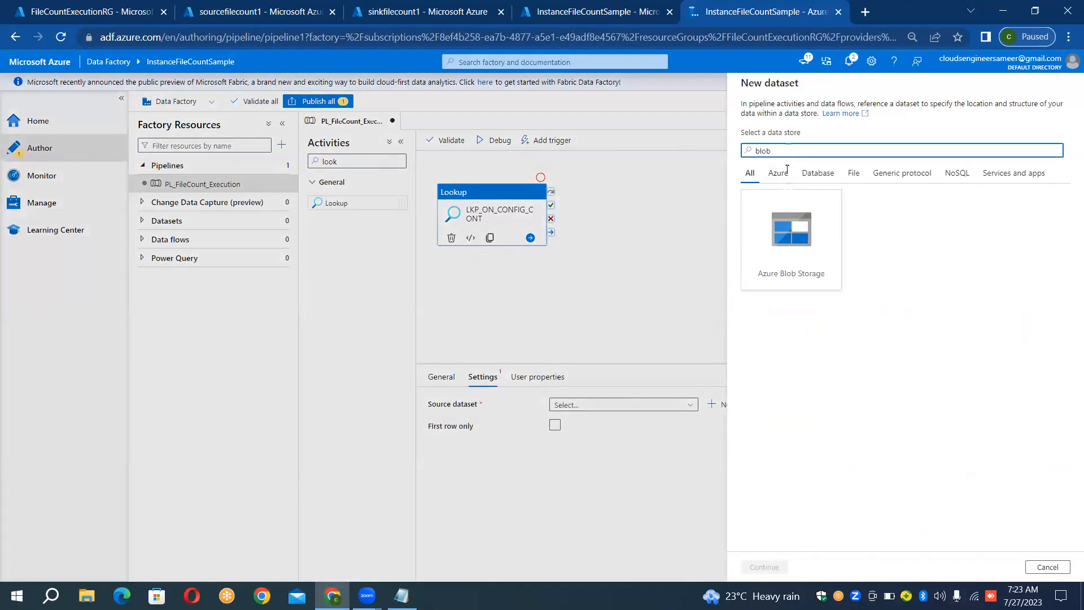
double_click(789, 217)
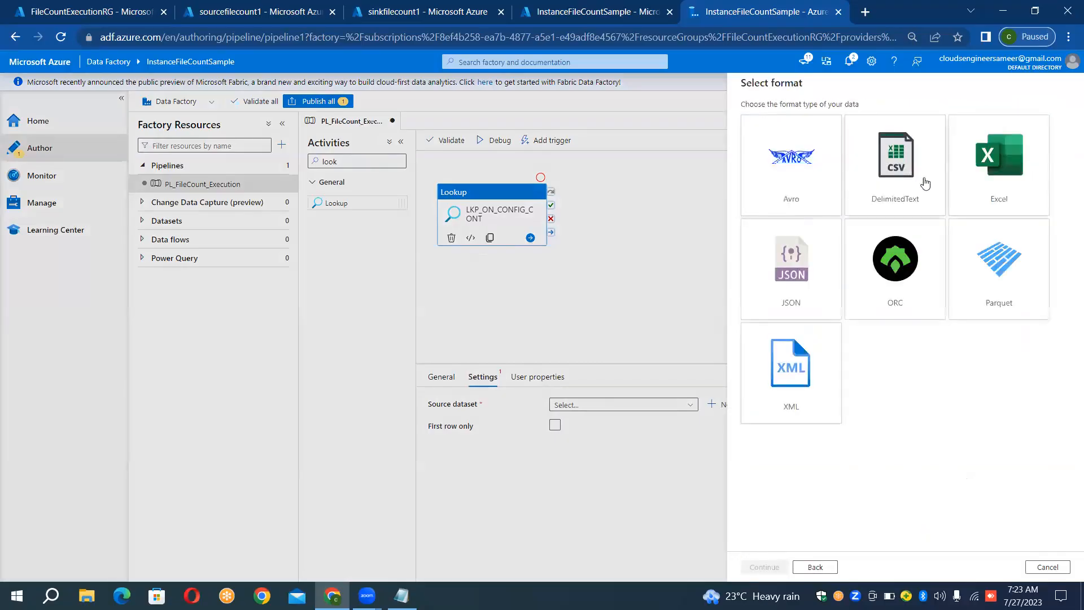
double_click(887, 185)
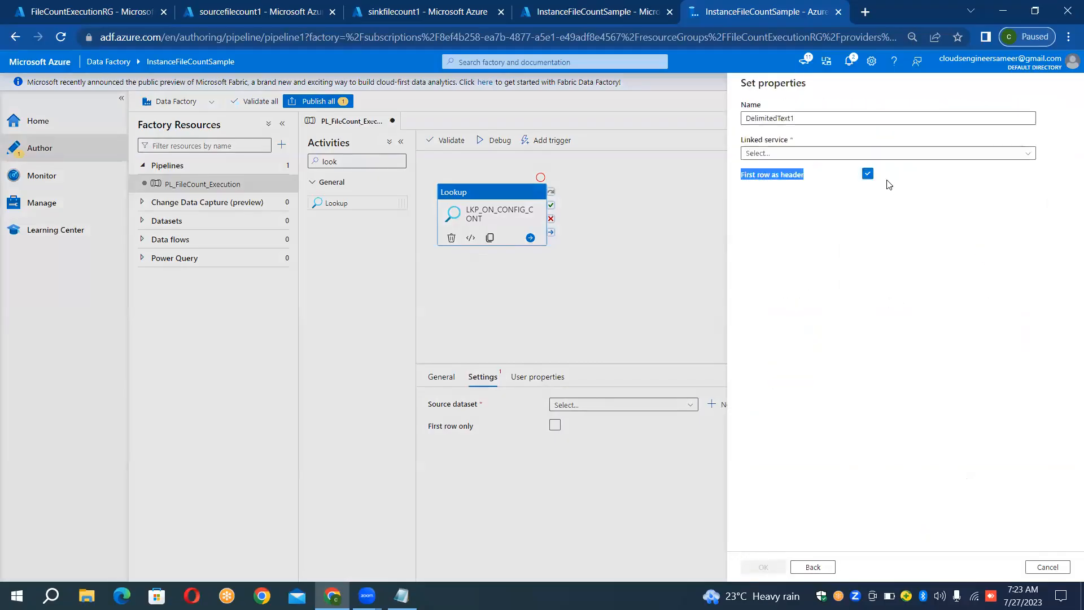
- Name the new delimited text dataset DS_CONFIG
left_click(839, 117)
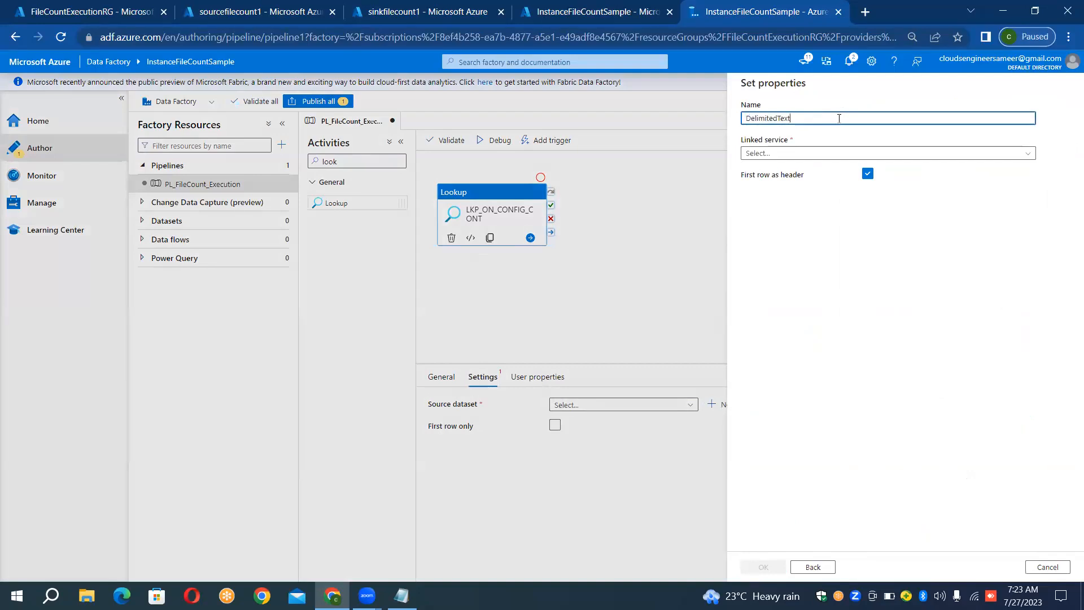
type("DS_")
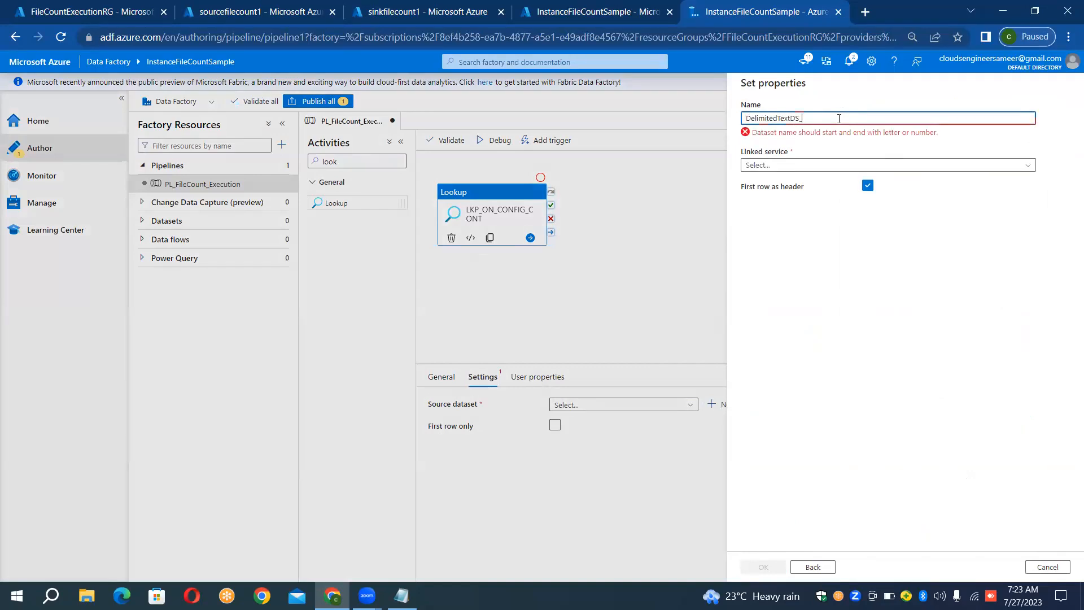
key("ctrl+a")
key("BackSpace")
type("DS")
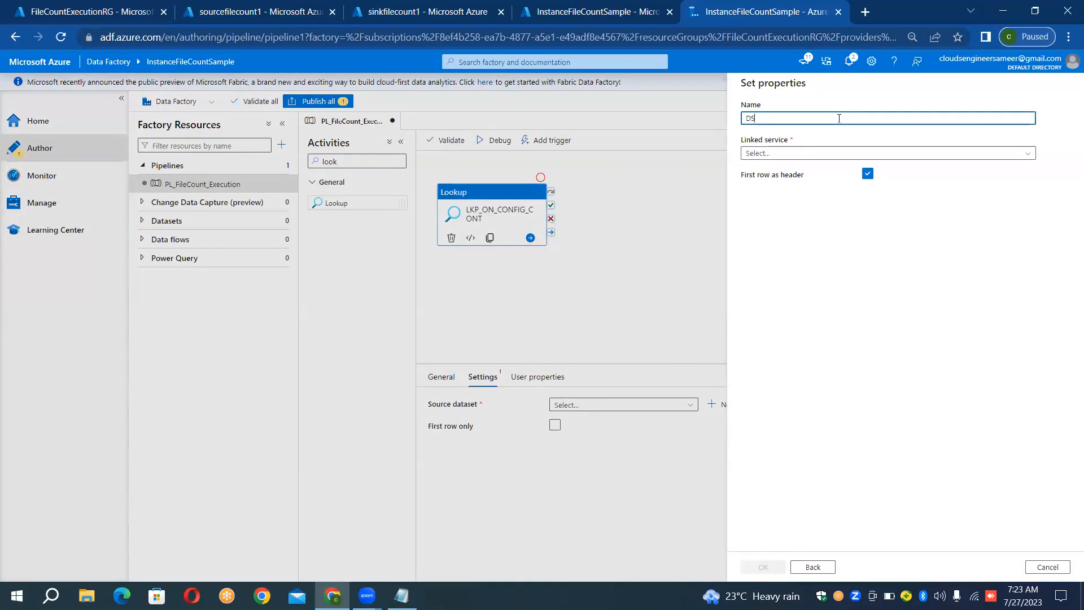
type("_")
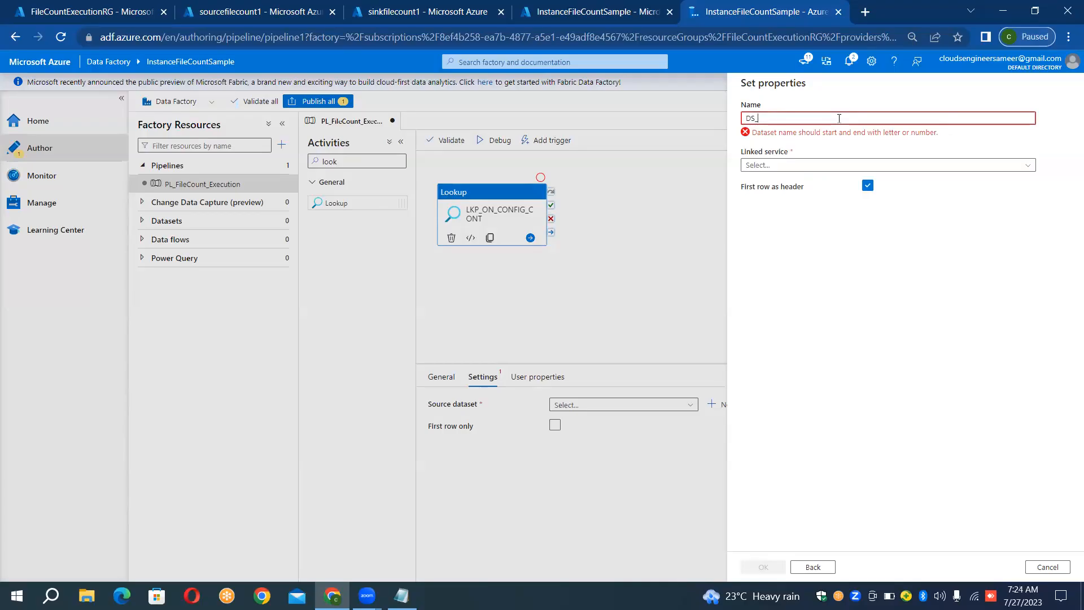
type("CONFIG")
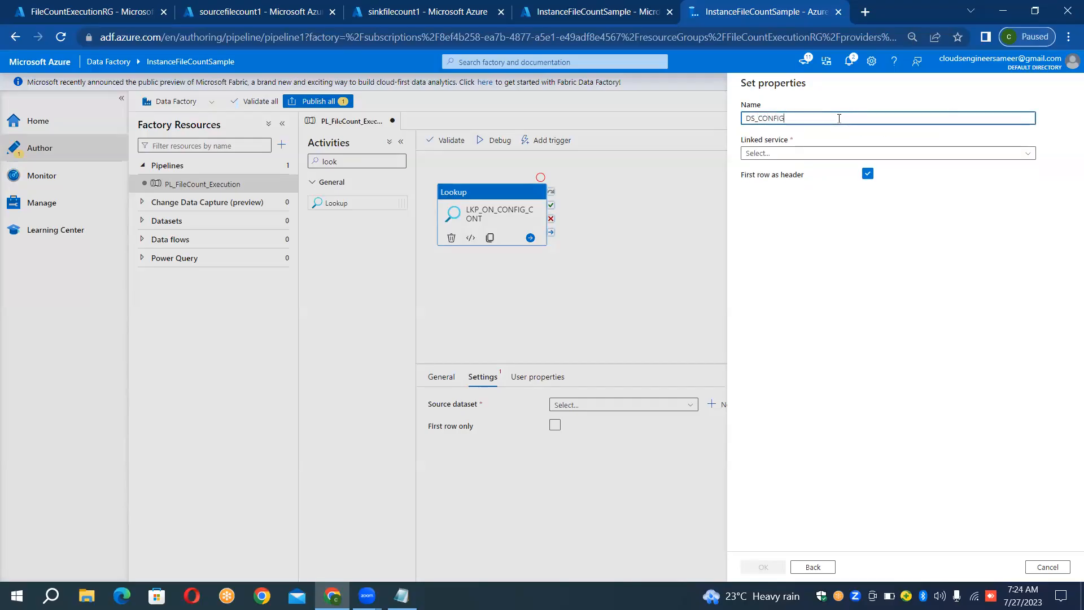
- Link the dataset to LS_BLOB_SOURCE, set its file path to config.csv in the config container, and create it
left_click(826, 154)
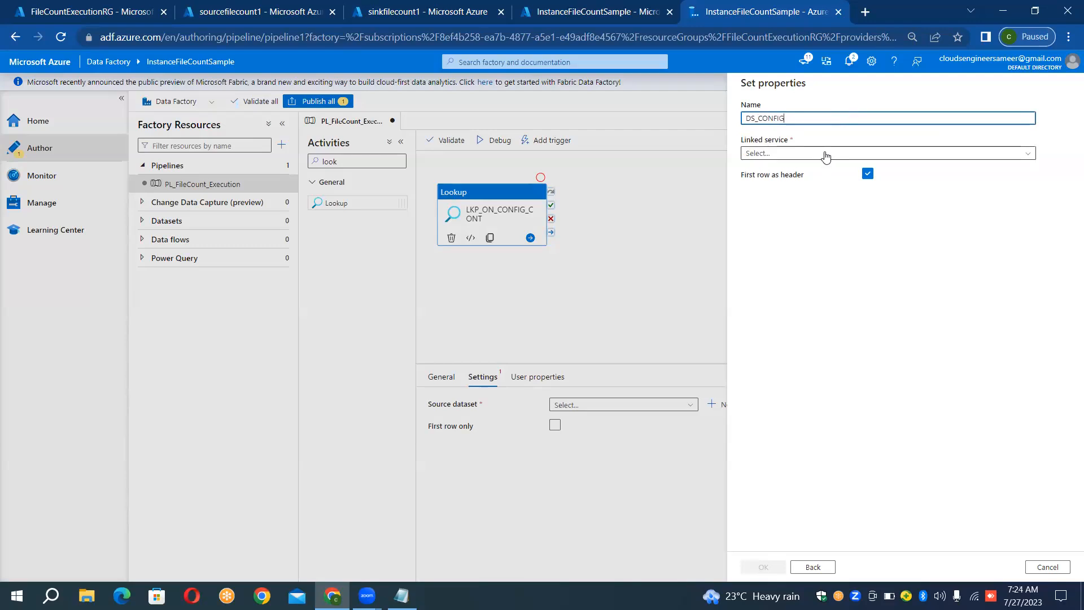
left_click(785, 207)
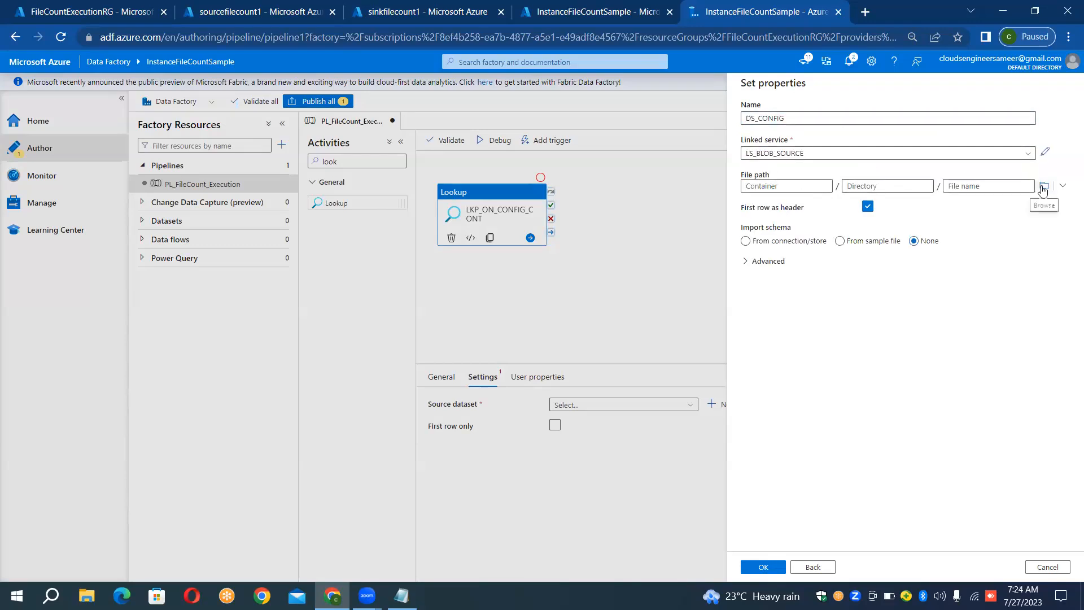
left_click(1043, 186)
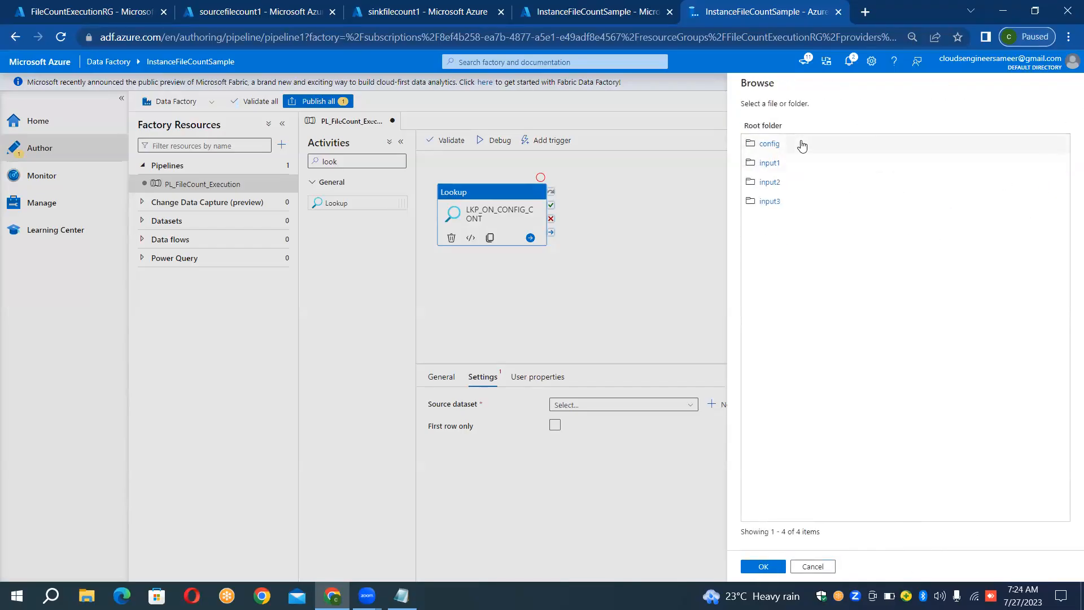
double_click(802, 146)
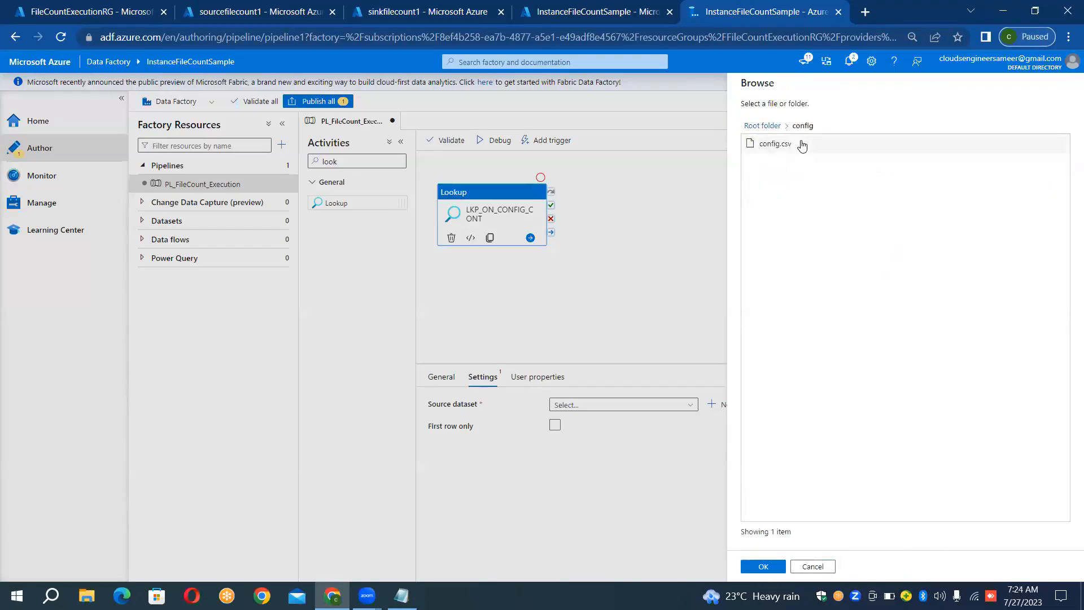
double_click(802, 146)
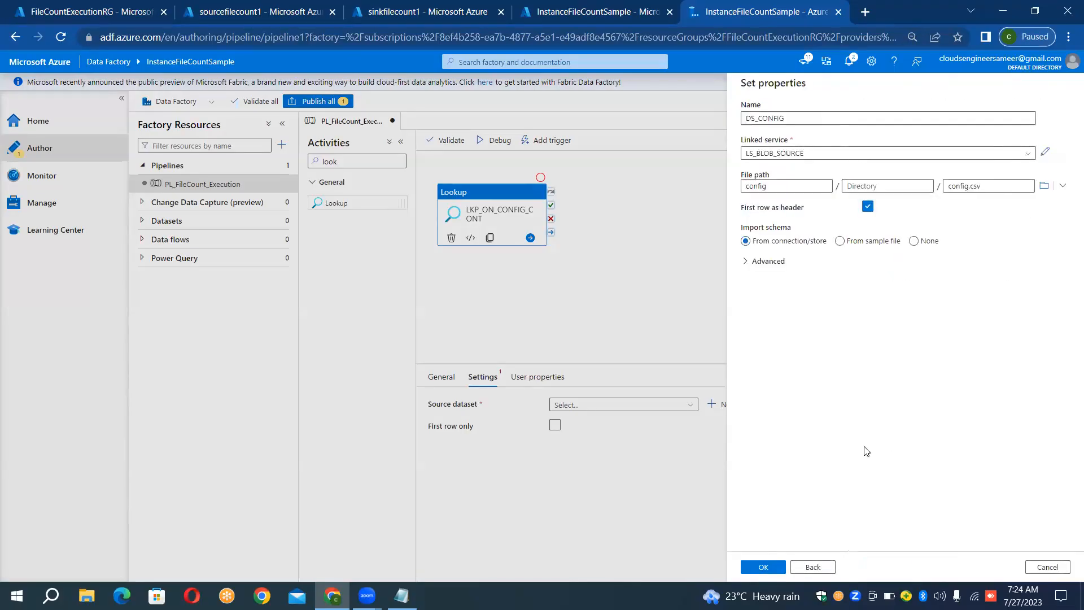
left_click(761, 566)
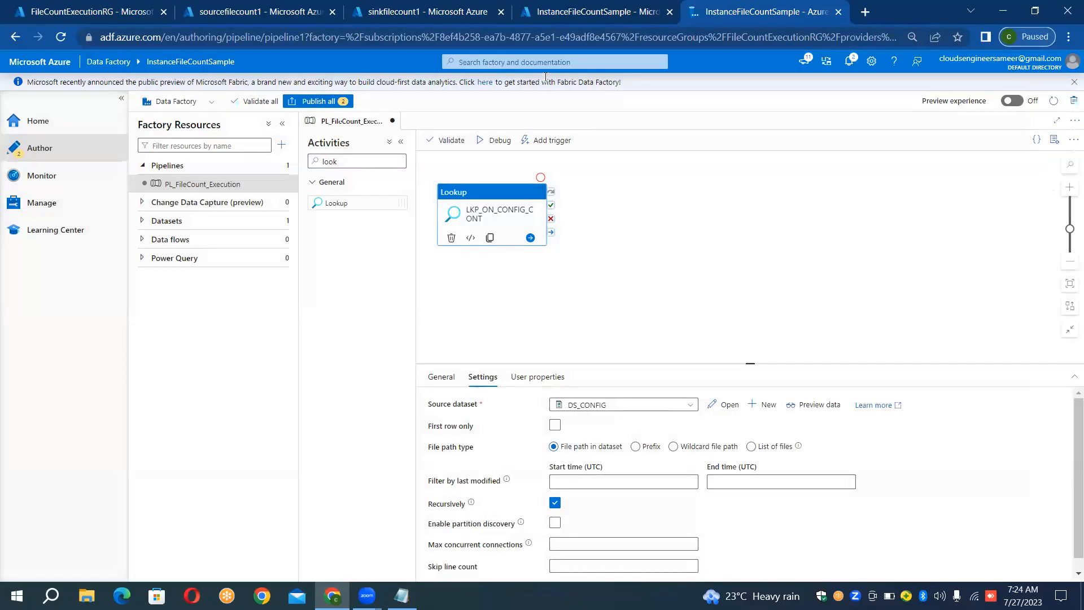
- Debug the pipeline and copy the start of the Lookup output, through the first source and sink container pair
left_click(495, 141)
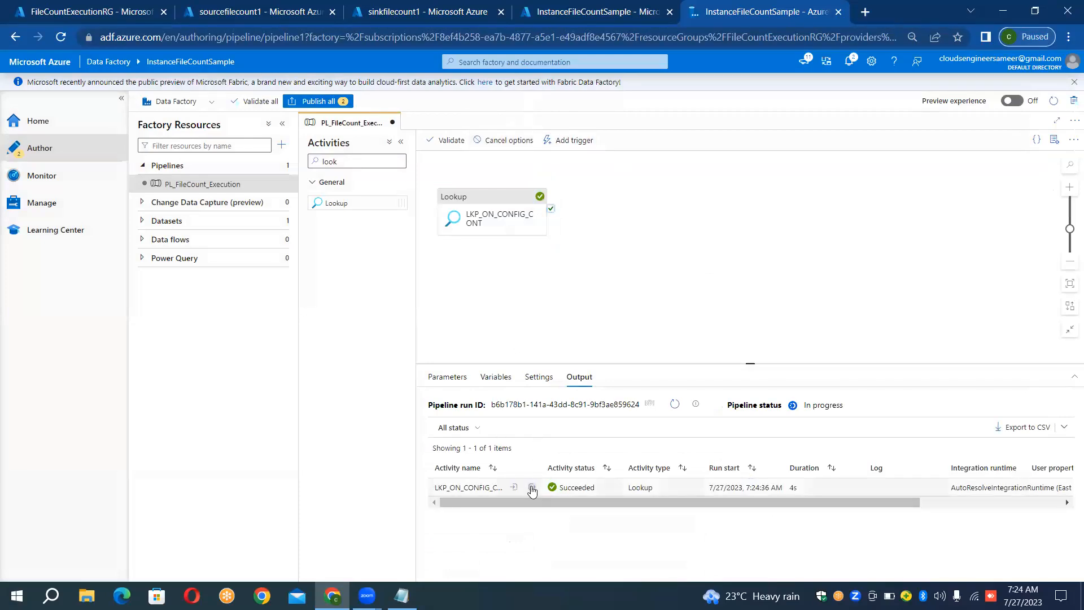
left_click(531, 489)
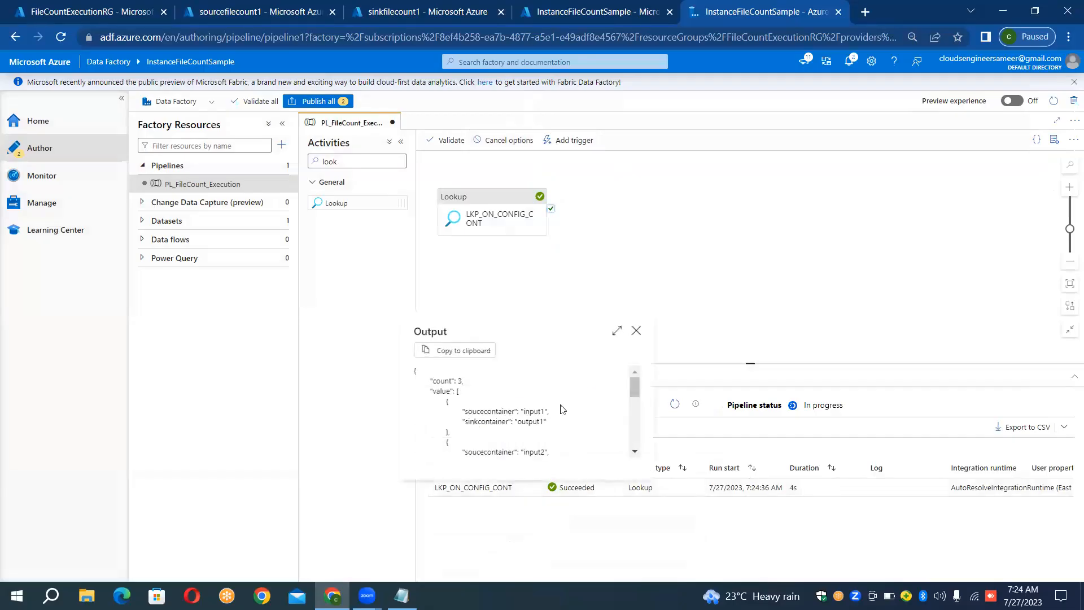
left_click(618, 331)
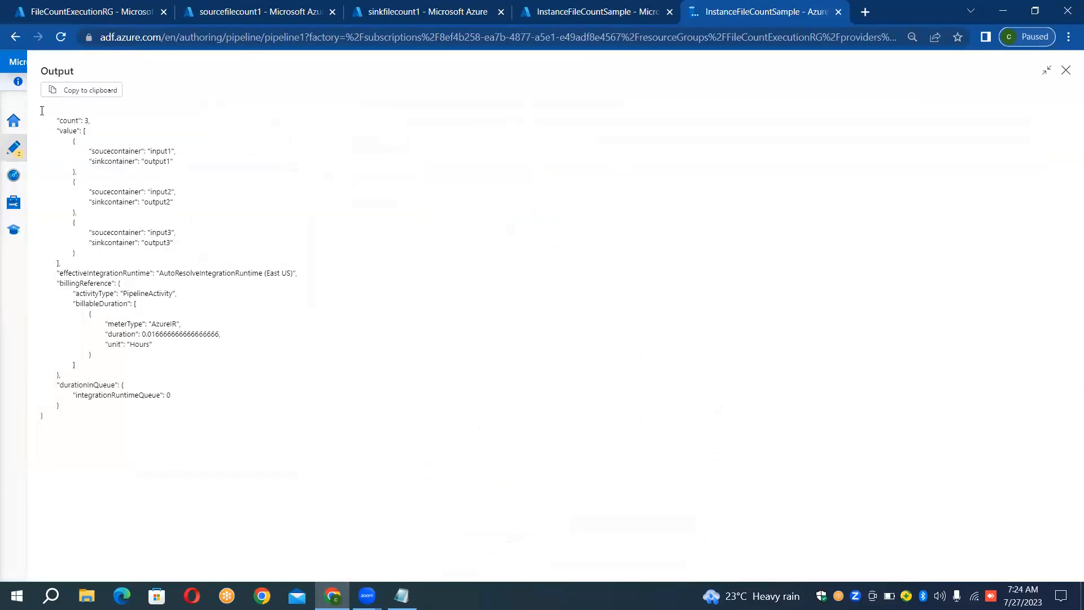
left_click_drag(42, 110, 146, 176)
key("ctrl+c")
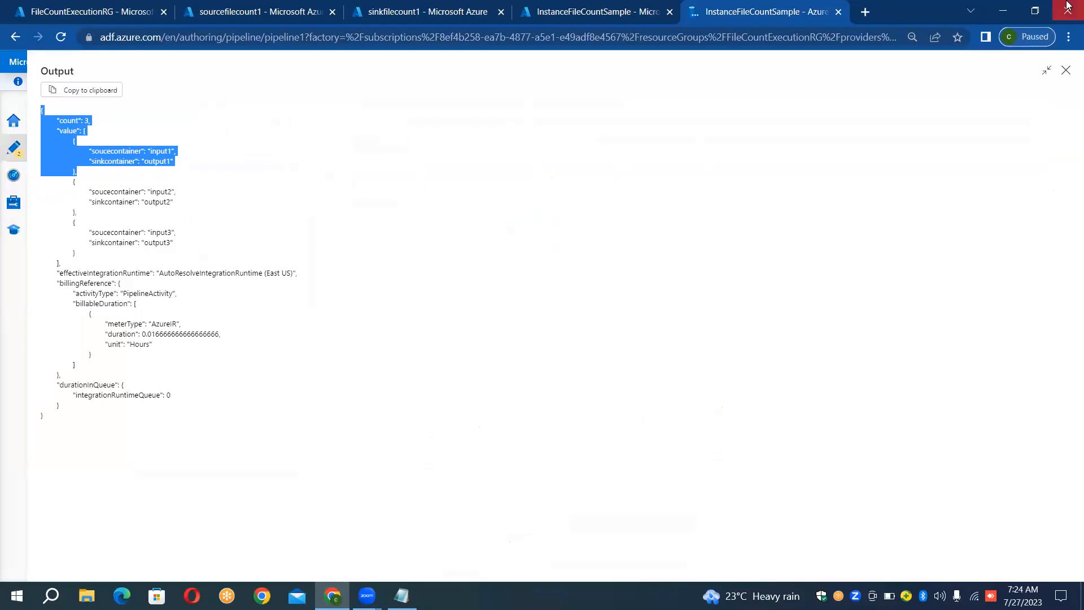
left_click(1065, 70)
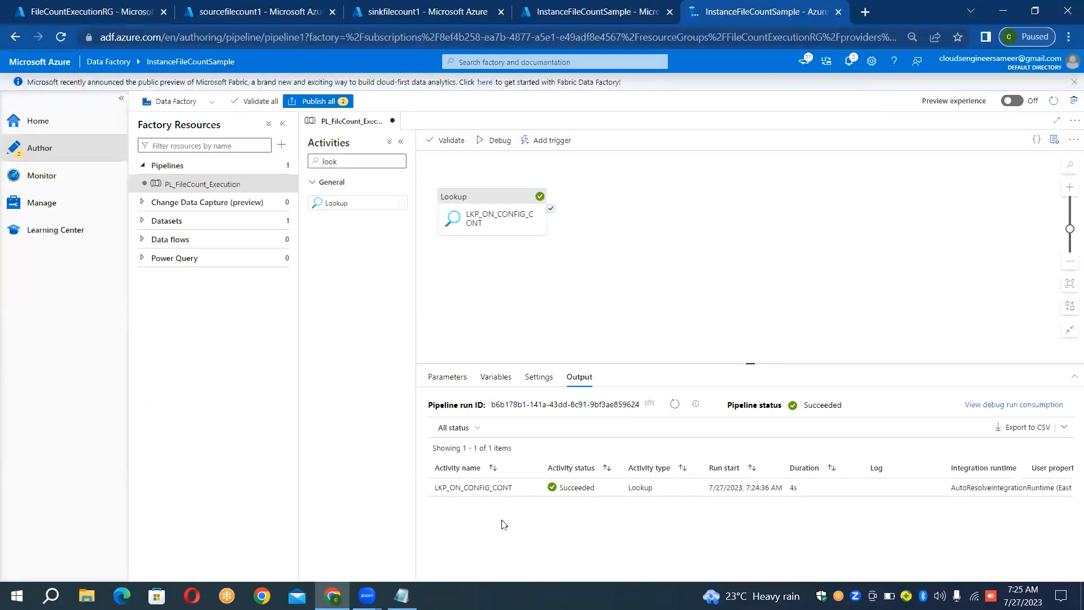
- In the Notepad notes, add a dashed separator below the input3 lines and paste the copied Lookup output under it
left_click(401, 595)
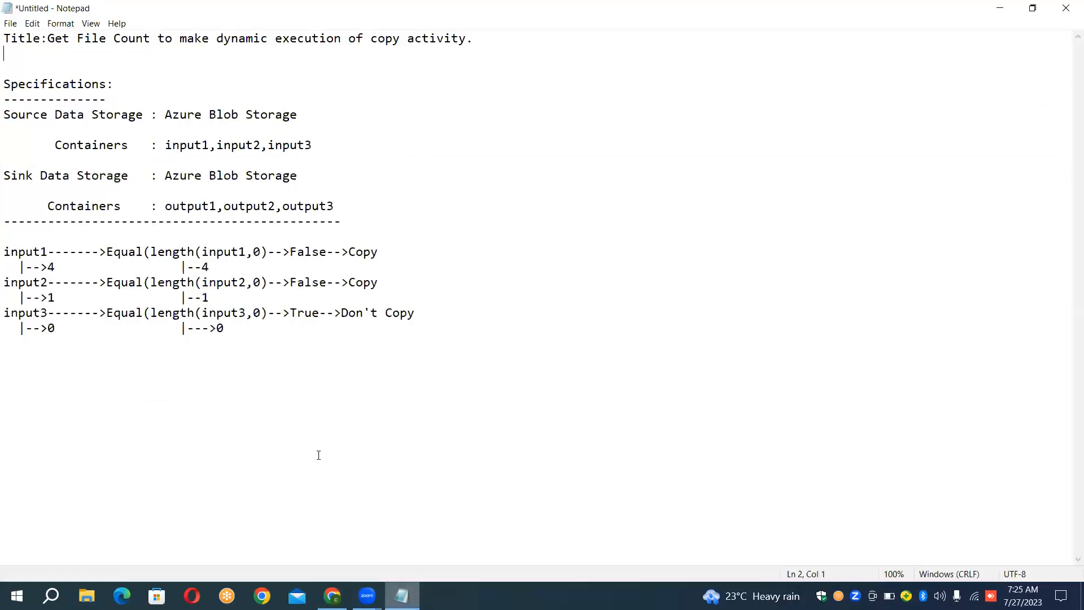
left_click(444, 317)
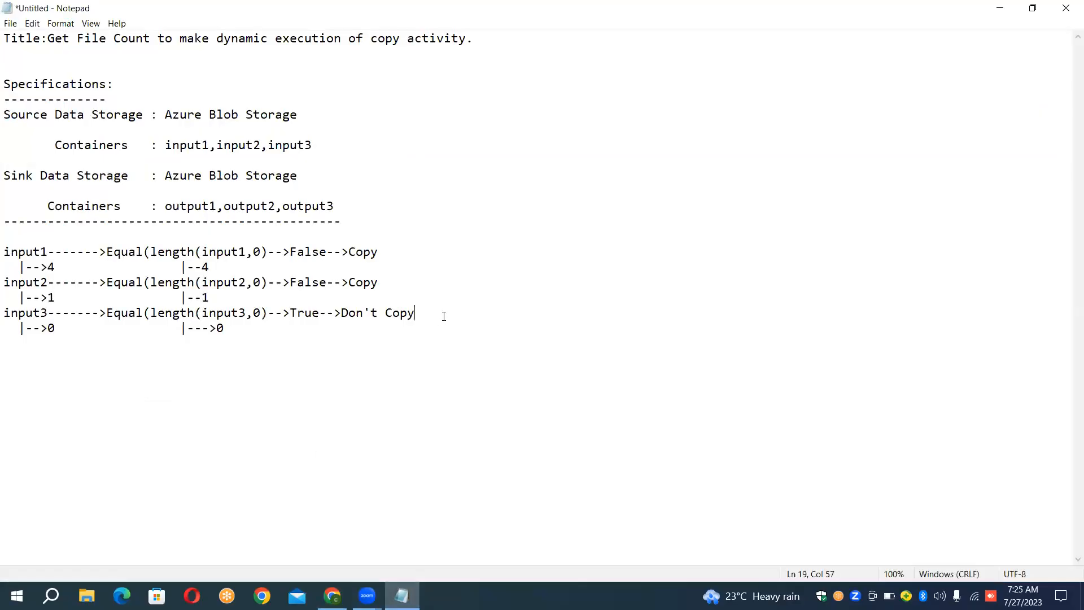
key("Down")
key("Return")
key("Return")
type("---------------------------------------------------------")
key("Return")
key("ctrl+v")
- Remove the blank lines around the input1 to input3 section and lengthen the separator above it to match the one below
key("Up")
key("Up")
key("Up")
key("Up")
key("Up")
key("Up")
key("Up")
key("Up")
key("Up")
key("Up")
key("Up")
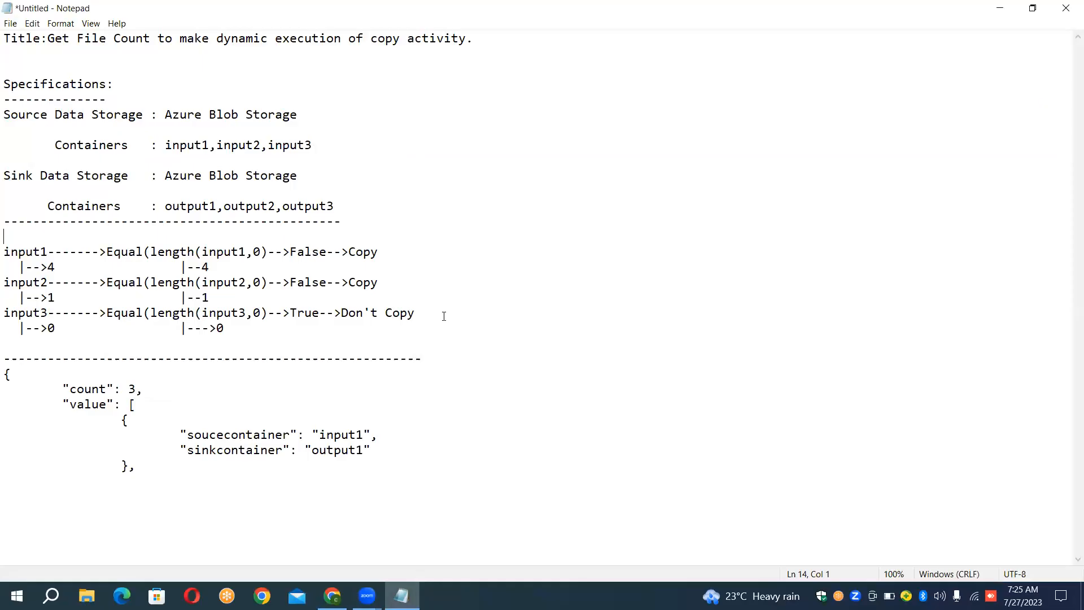
key("Delete")
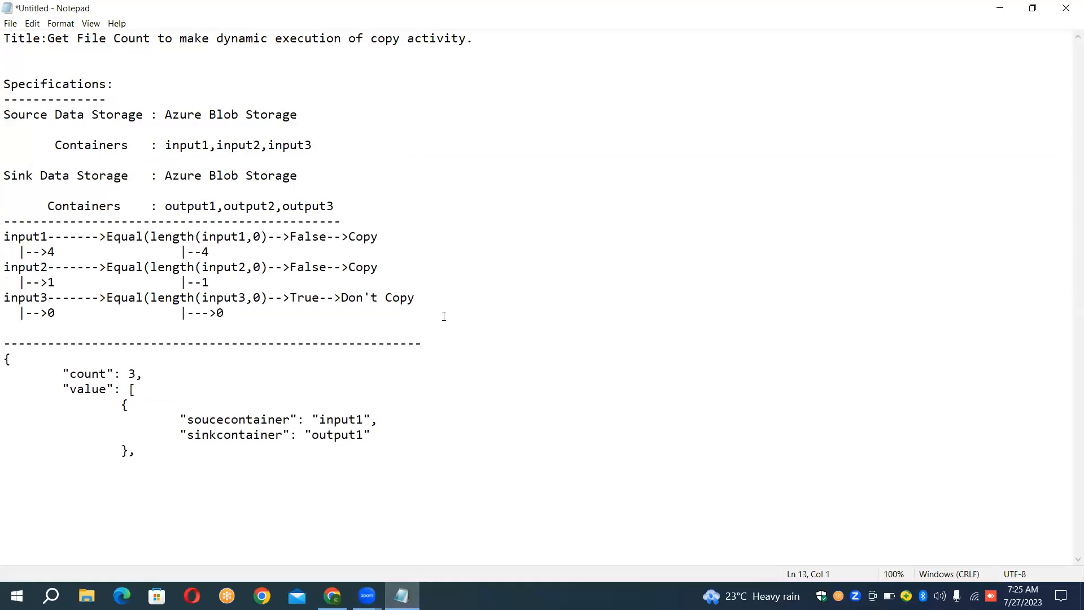
type("----")
key("Down")
key("Down")
key("Down")
key("Down")
key("Down")
key("Down")
key("Down")
key("Delete")
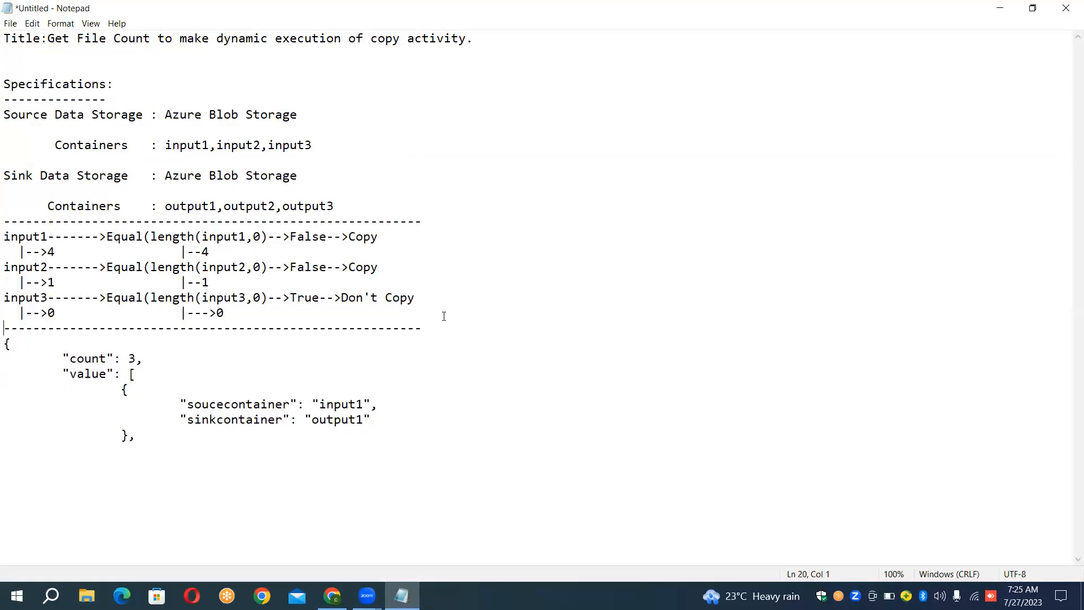
- Highlight the soucecontainer and sinkcontainer lines in the pasted output to examine the first container pair
key("Down")
key("Down")
key("Down")
key("Down")
key("Down")
key("shift+Down")
key("shift+Down")
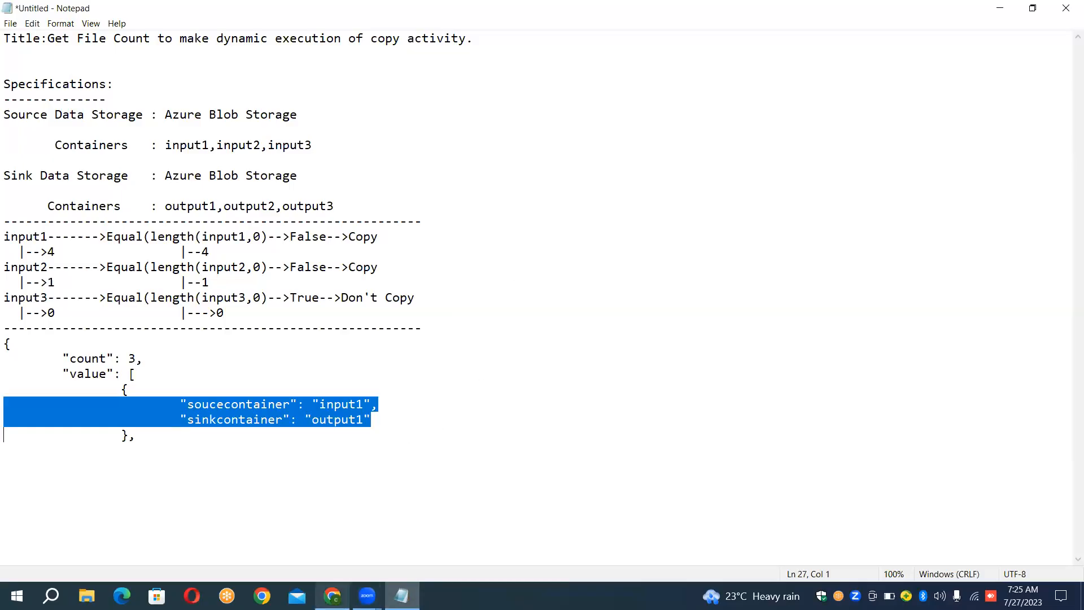
- Switch back to Data Factory and examine the count and container pairs in the full LKP_ON_CONFIG_CONT output
left_click(333, 595)
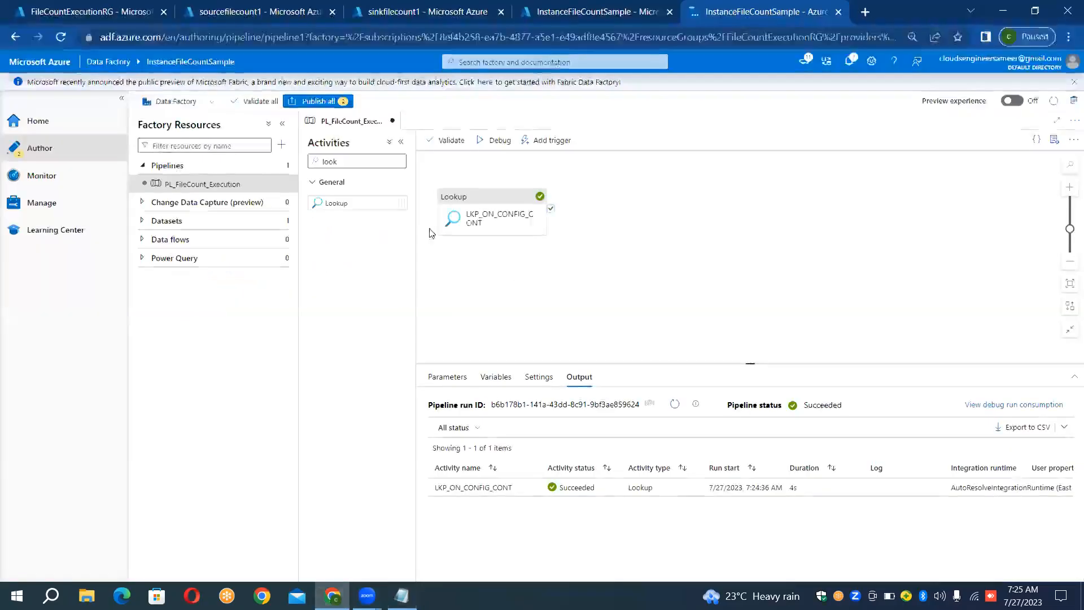
left_click(469, 219)
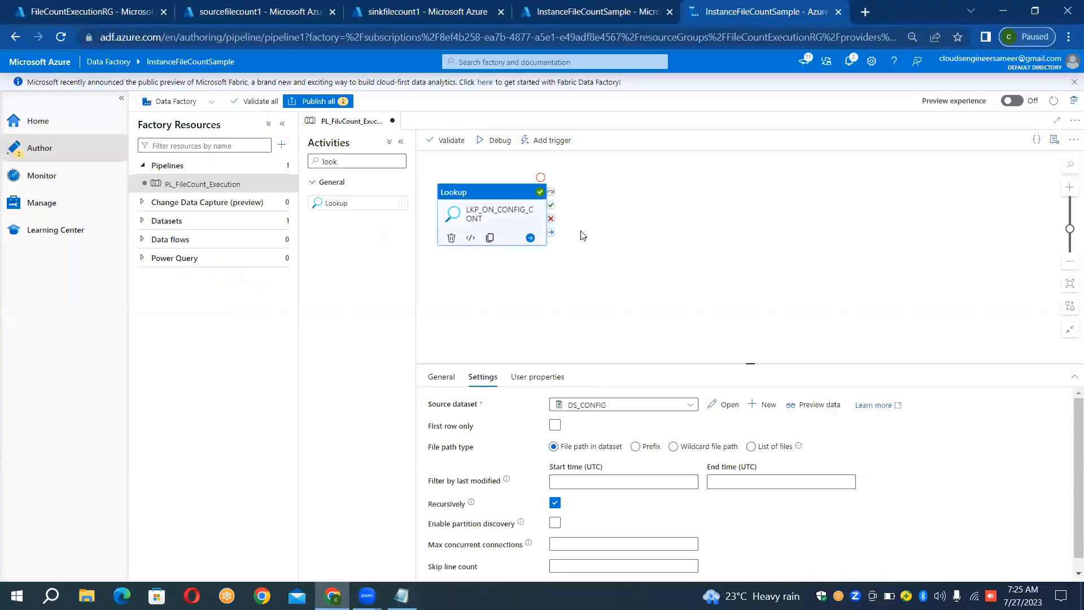
left_click(567, 308)
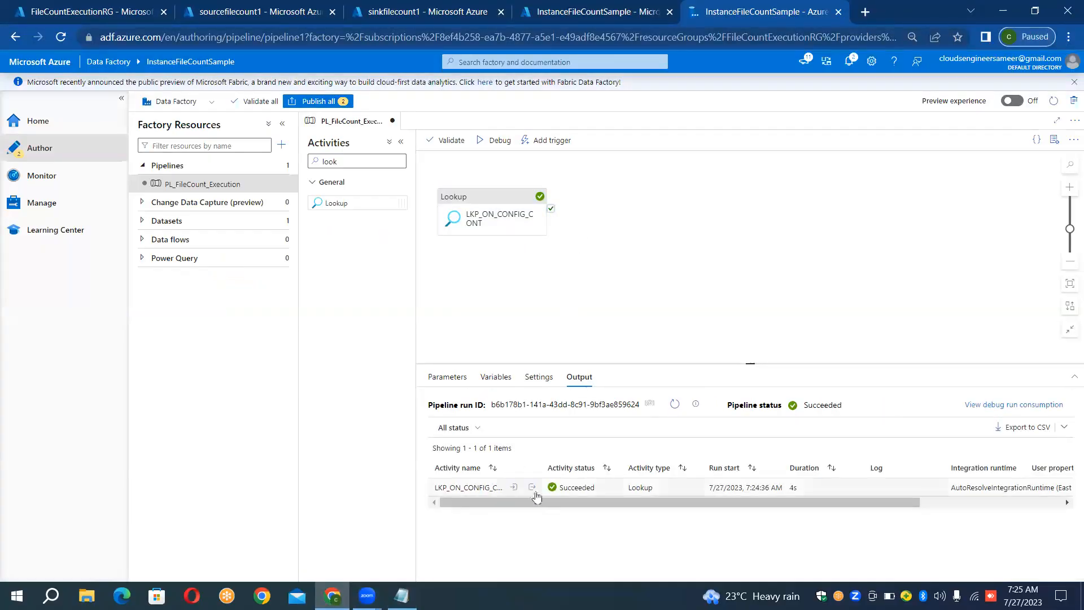
left_click(531, 487)
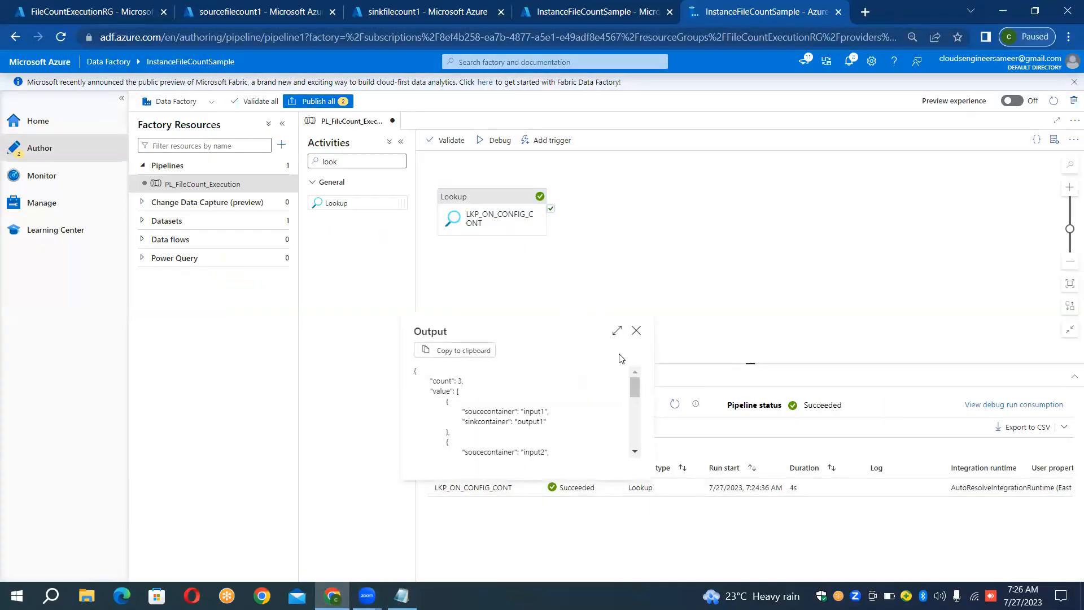
left_click(617, 332)
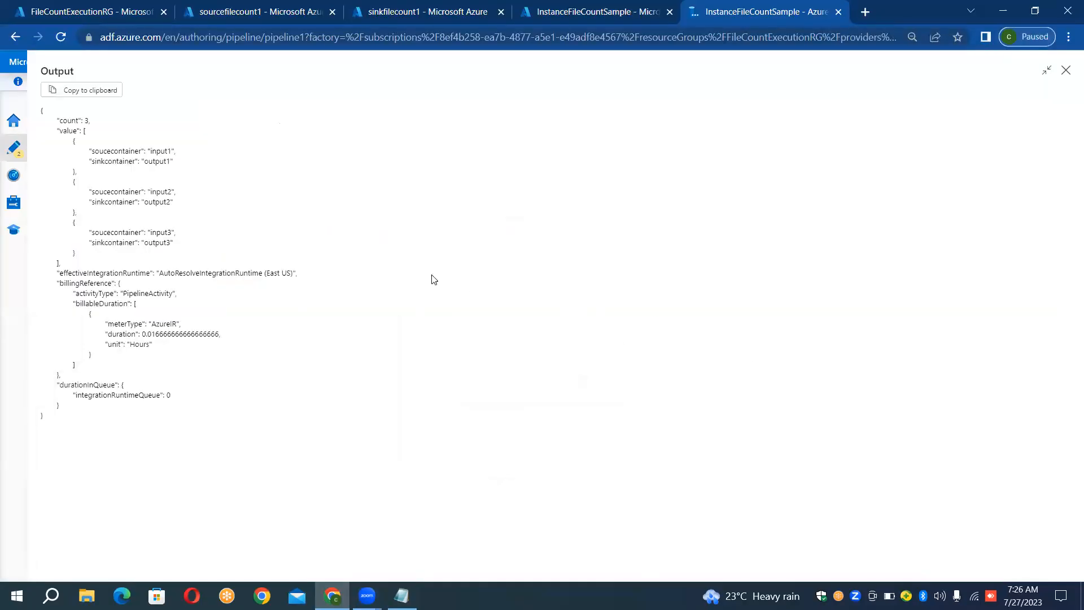
left_click_drag(63, 121, 66, 124)
left_click(71, 141)
left_click_drag(72, 141, 131, 251)
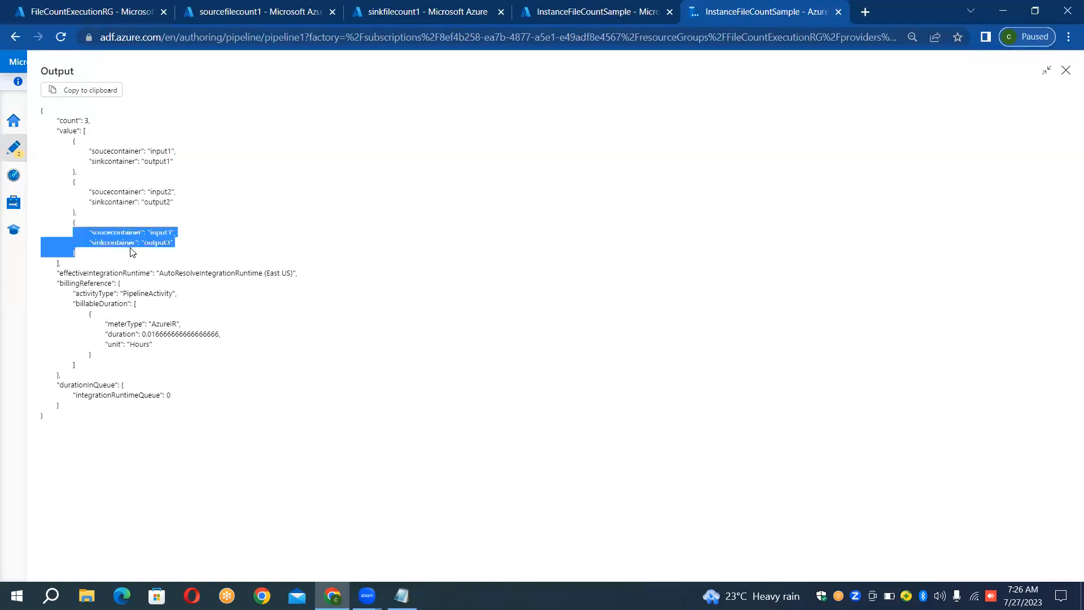
left_click(131, 249)
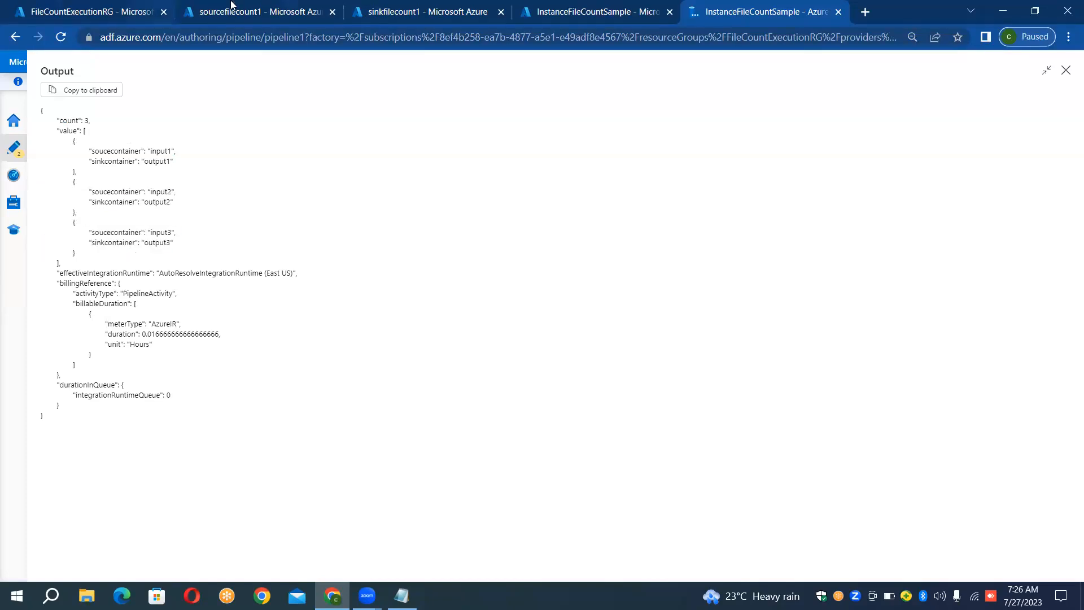
left_click(1064, 70)
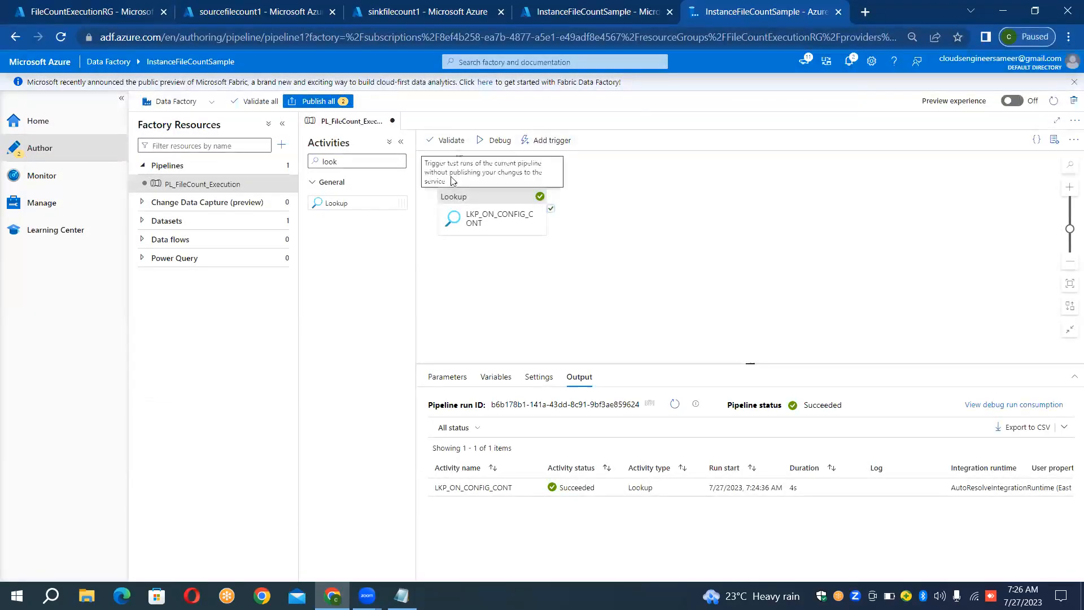
- Find the ForEach activity and add it to the pipeline canvas beside the Lookup
left_click(339, 162)
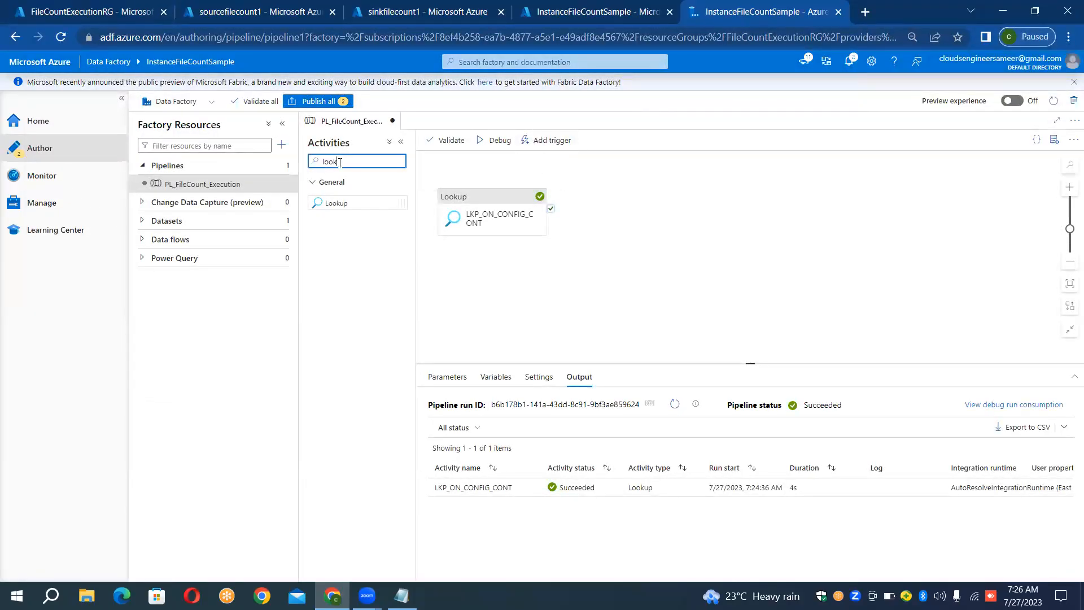
double_click(339, 162)
key("BackSpace")
type("foreach")
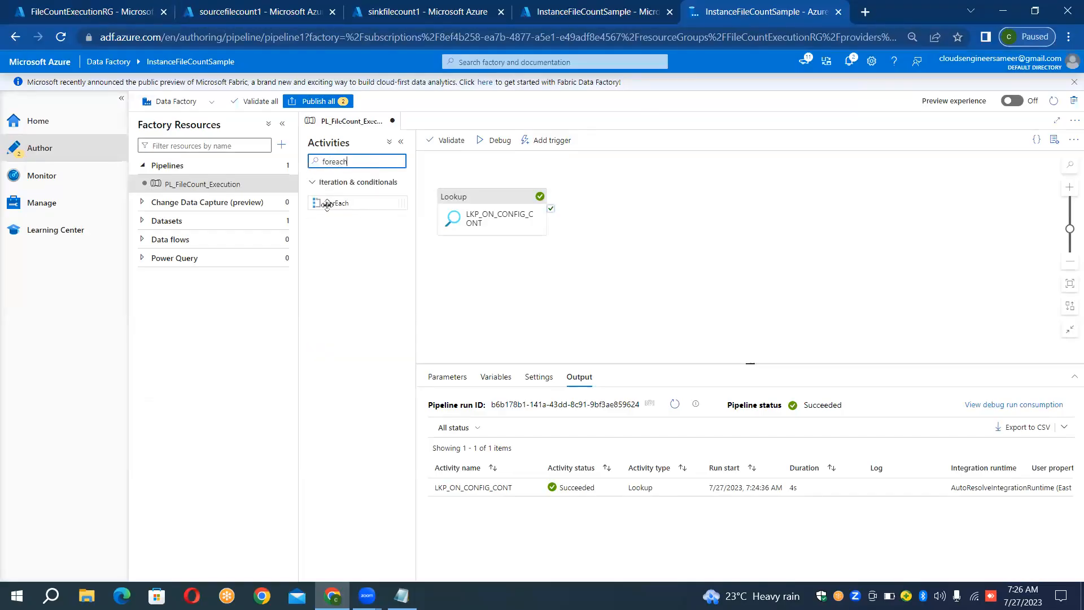
left_click_drag(326, 205, 593, 207)
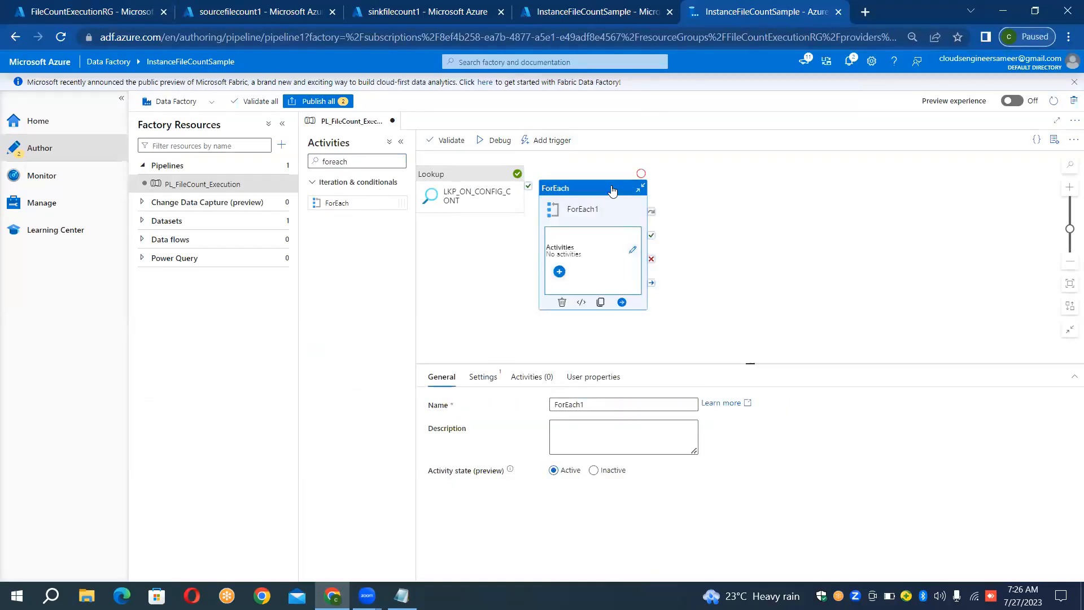
- Connect the Lookup's success output to the ForEach activity and space the two activities apart on the canvas
left_click_drag(612, 191, 648, 173)
mouse_move(531, 192)
left_click_drag(529, 188, 597, 202)
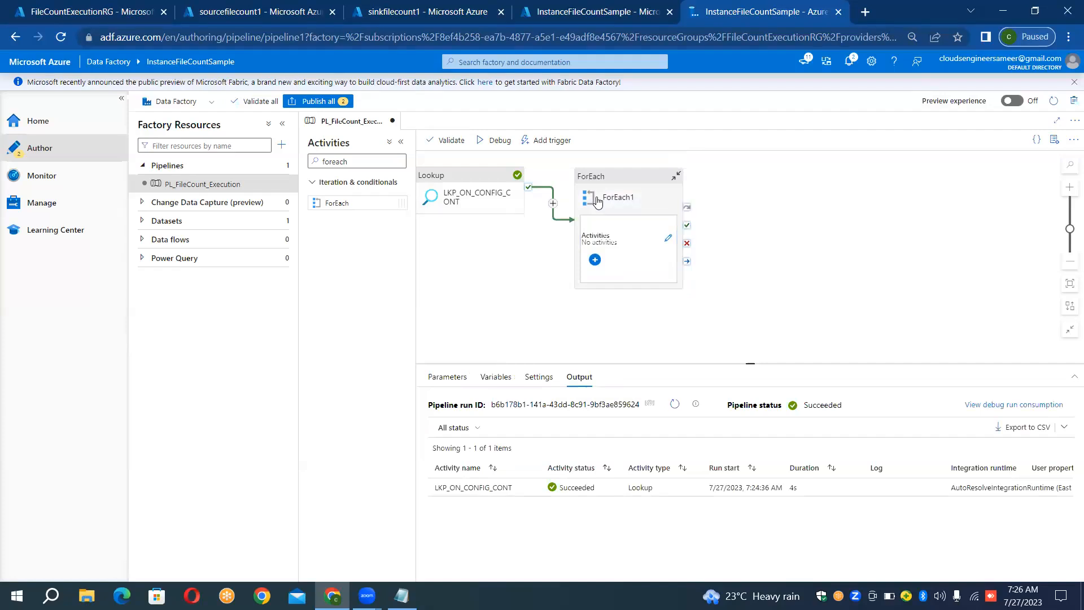
left_click_drag(621, 177, 652, 177)
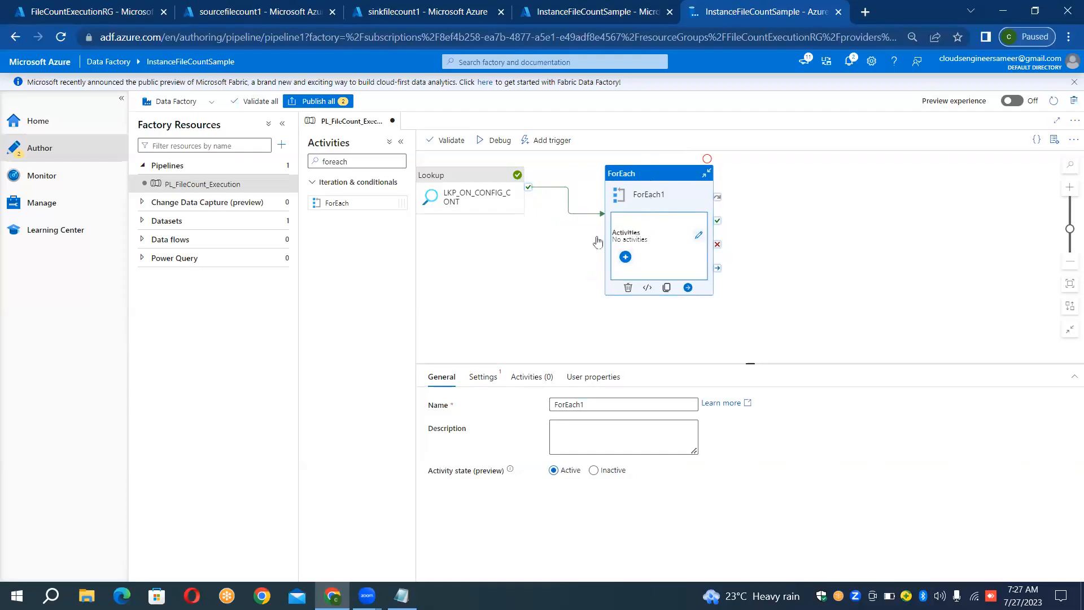
- Set the ForEach activity to run its iterations sequentially
left_click(484, 383)
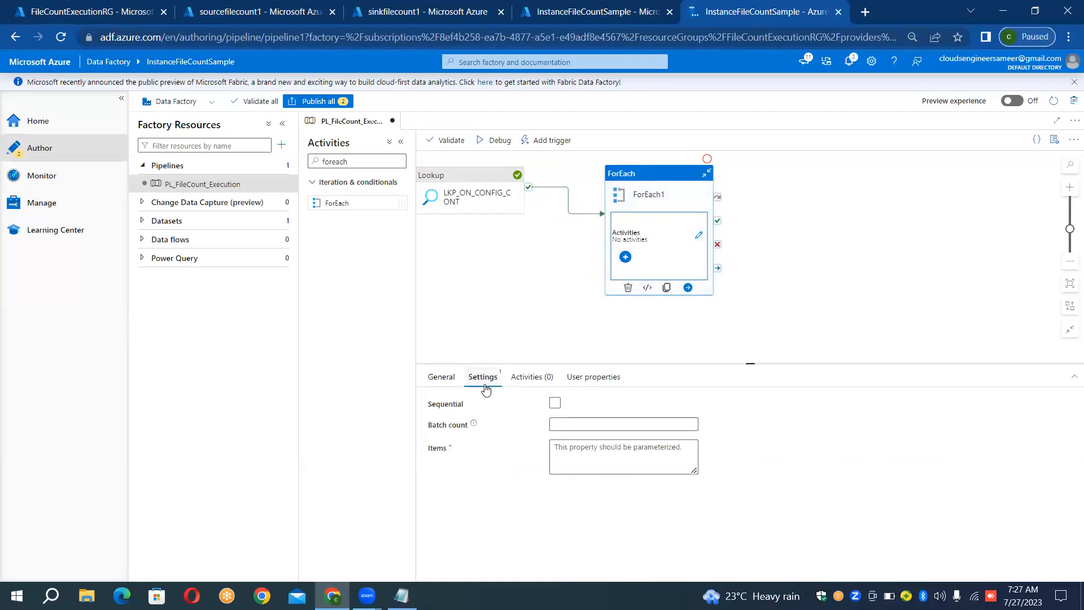
left_click(555, 403)
left_click(555, 403)
left_click(555, 403)
left_click(574, 431)
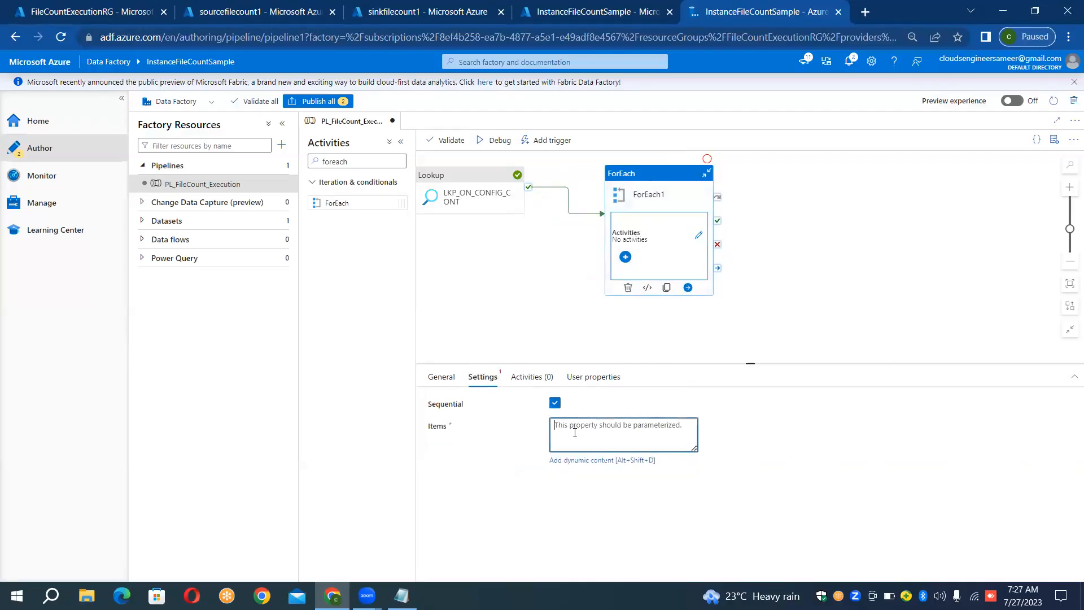
left_click(590, 461)
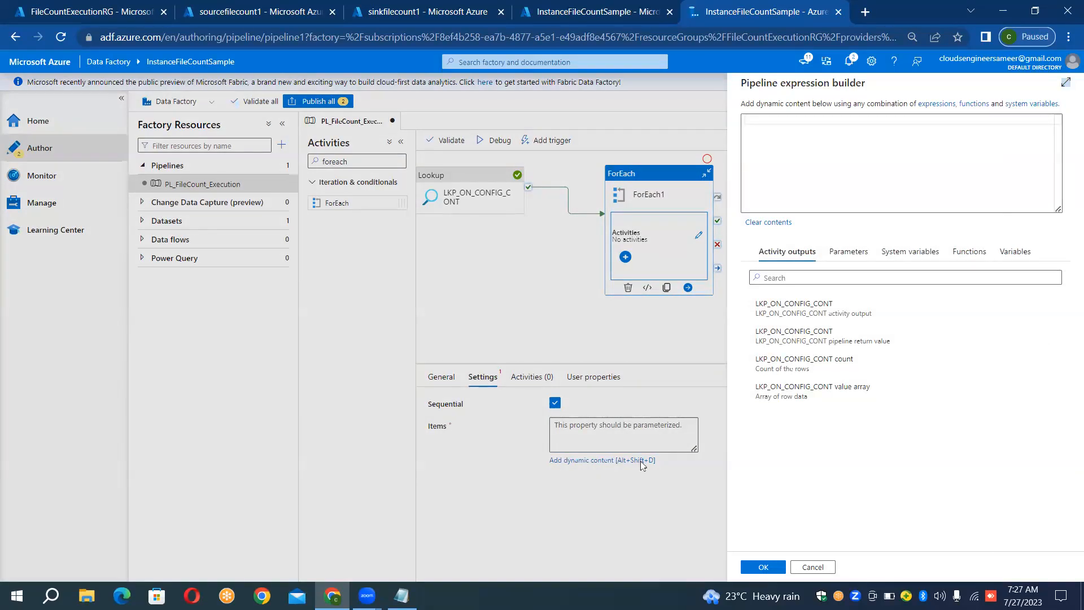
left_click(792, 308)
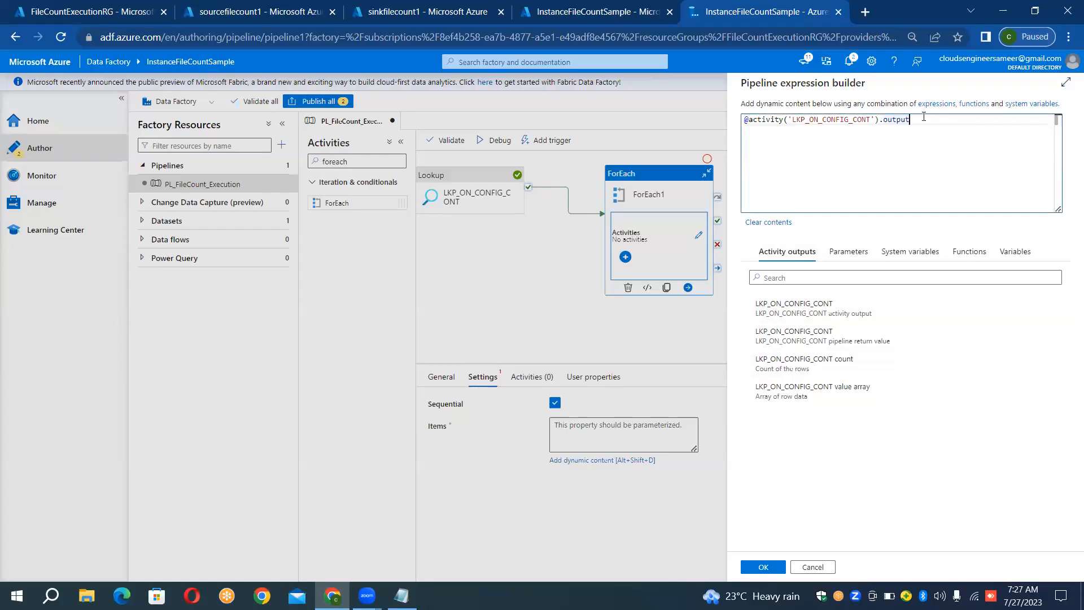
type(".")
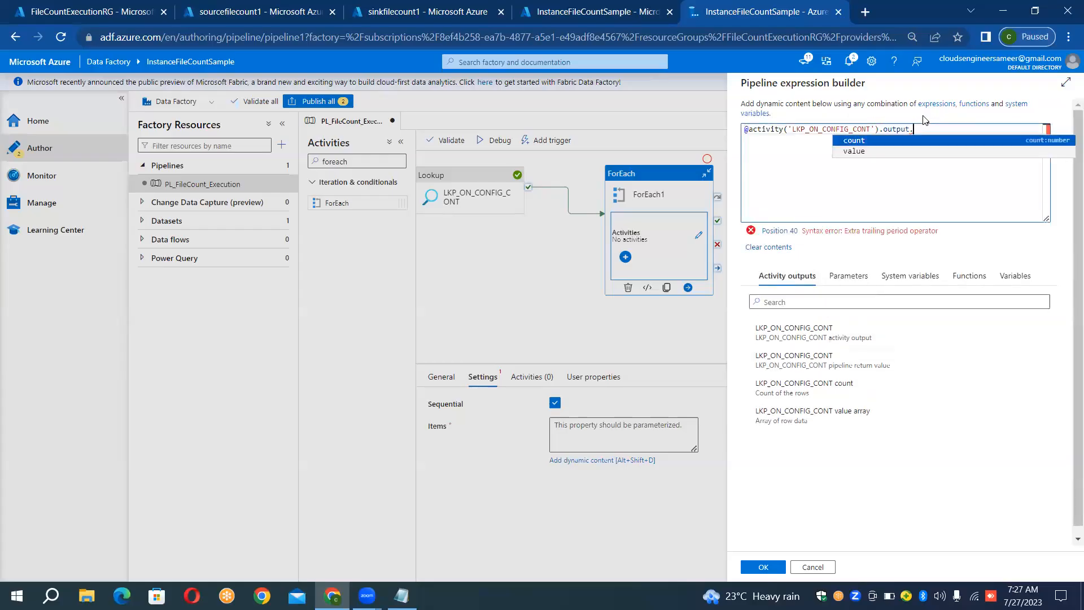
left_click(856, 151)
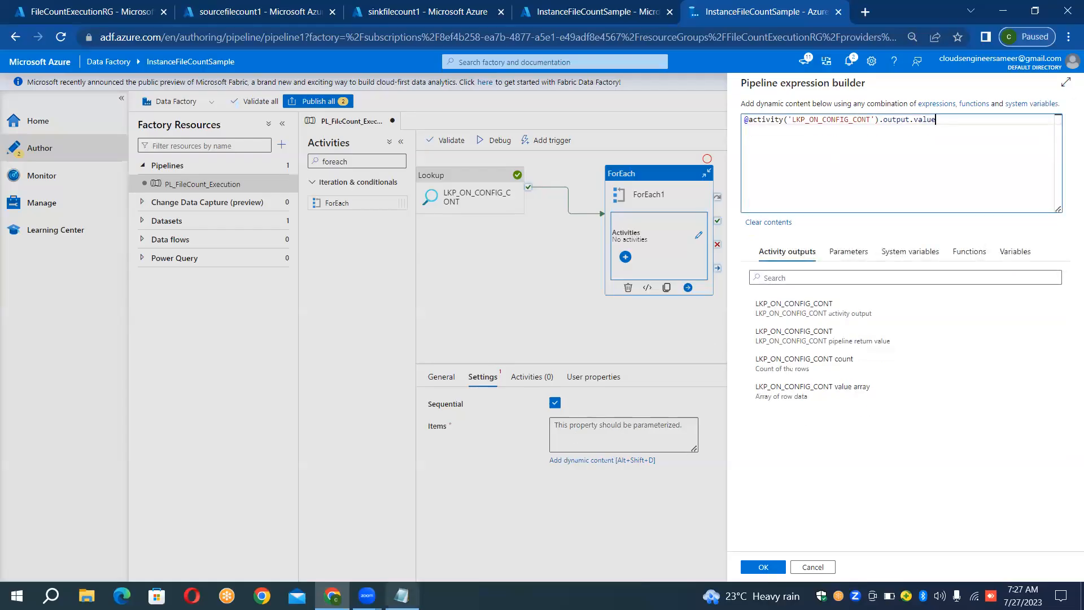
key("alt+Tab")
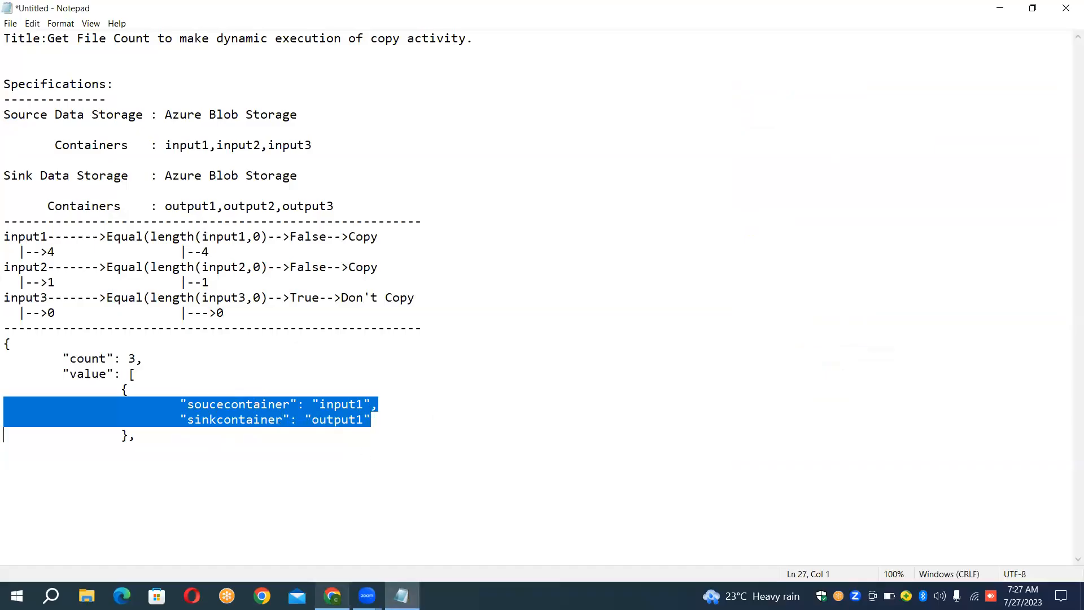
left_click(332, 595)
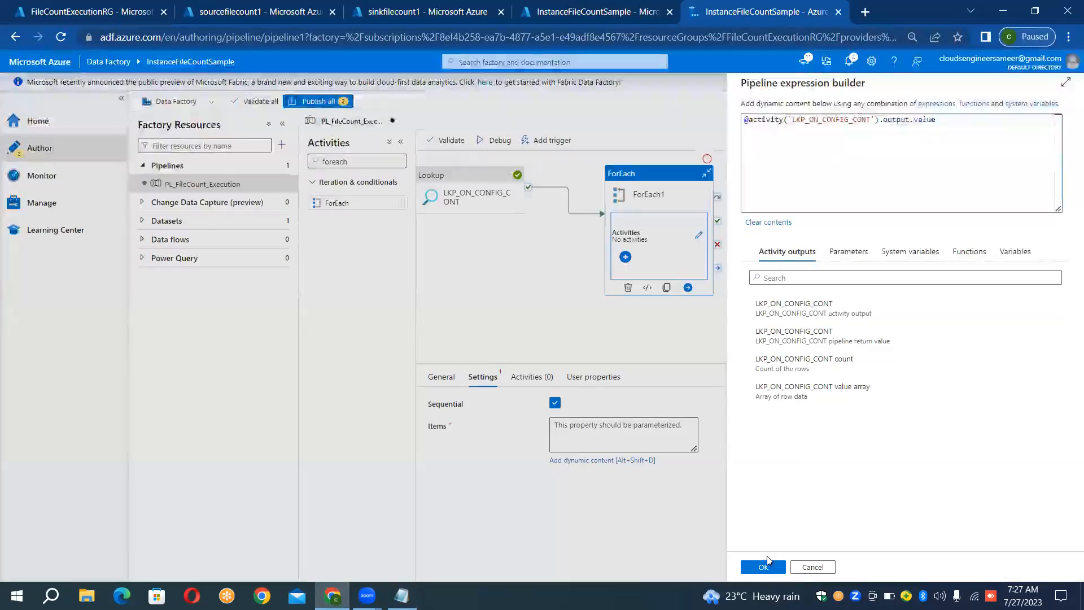
left_click(763, 566)
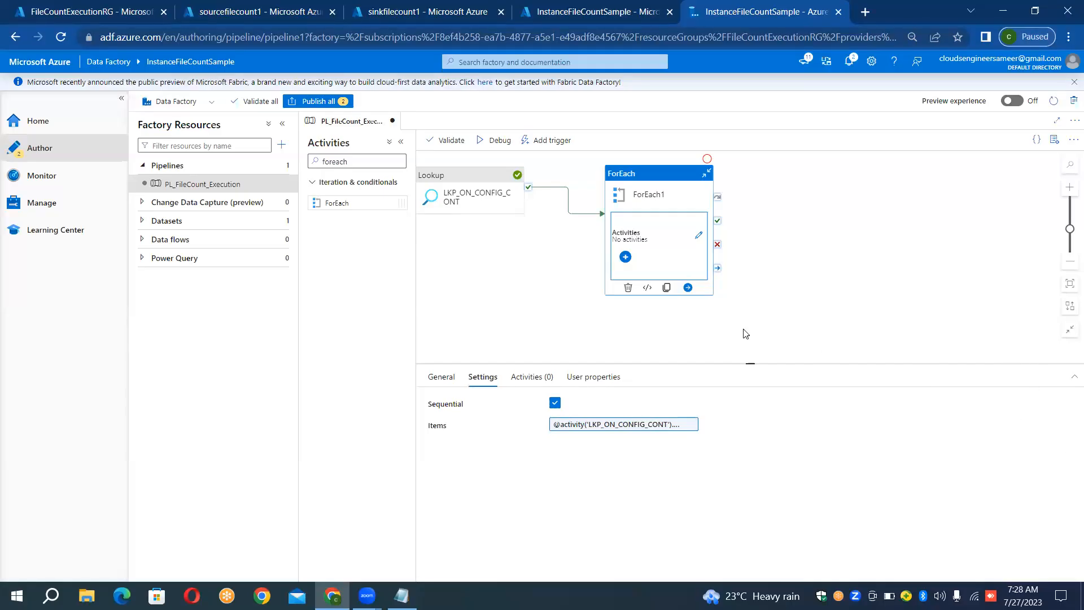
- Open ForEach1's inner activities for editing and clear the foreach filter from the activity search
left_click(698, 235)
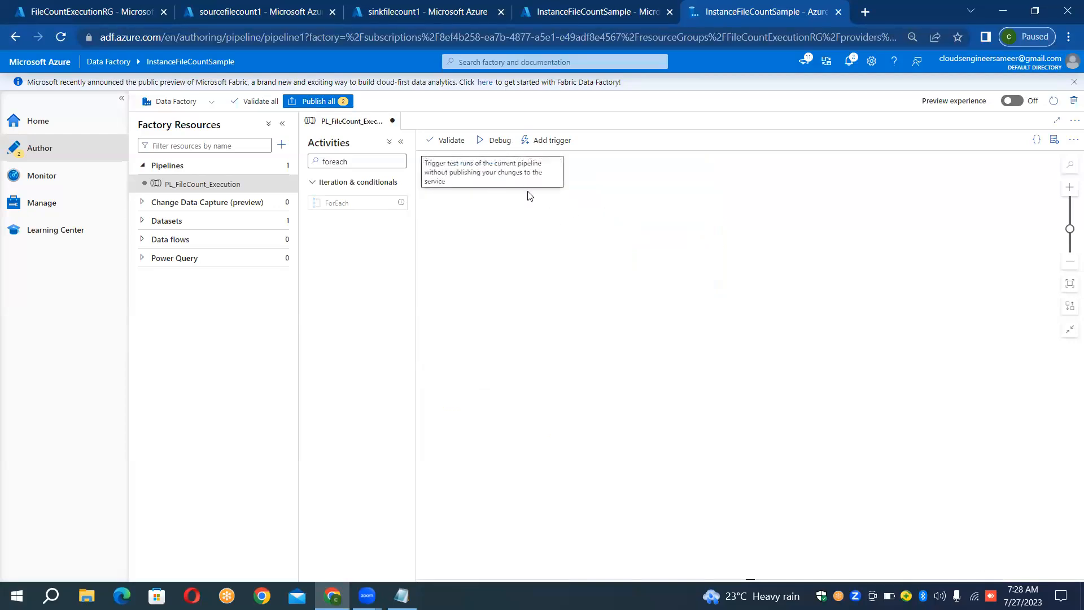
left_click(370, 160)
key("BackSpace")
key("BackSpace")
key("BackSpace")
key("BackSpace")
key("BackSpace")
key("BackSpace")
key("BackSpace")
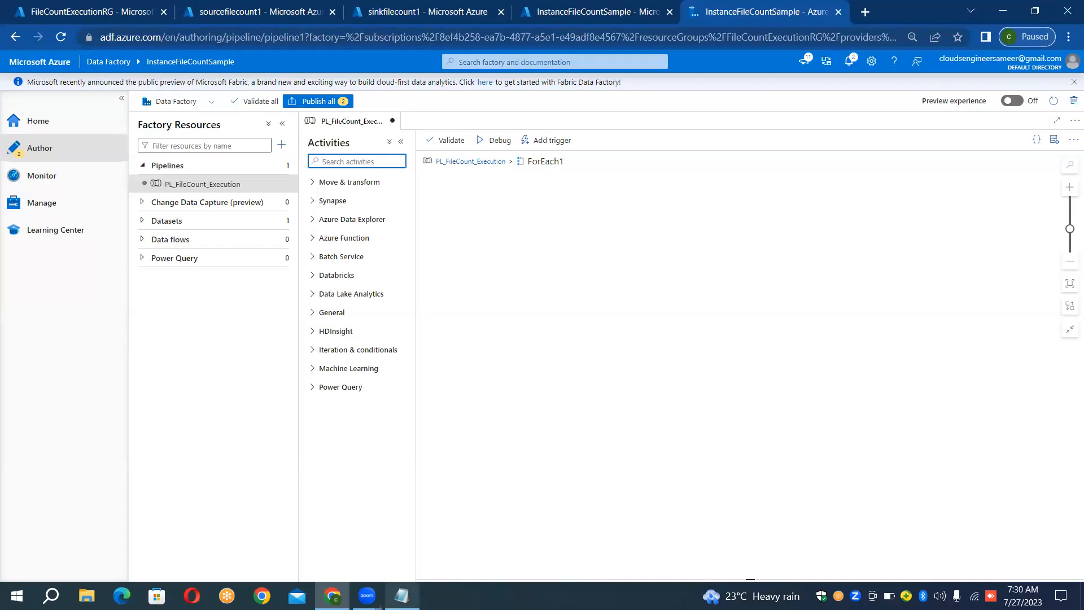
- Switch to Notepad and highlight input1 in the length condition and the file count noted beneath it
left_click(401, 596)
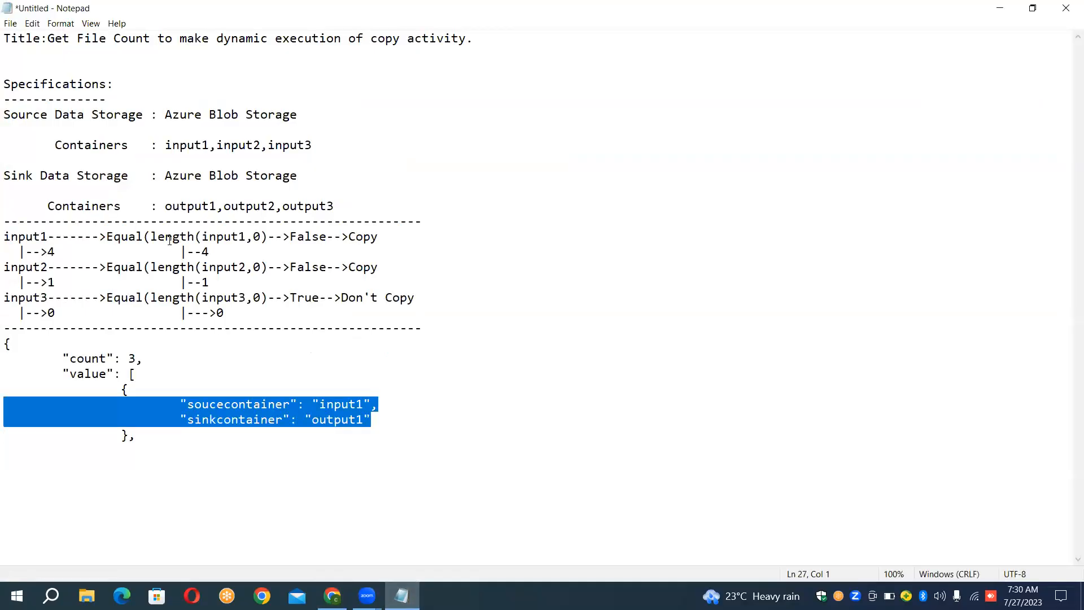
left_click(202, 236)
left_click_drag(202, 236, 247, 236)
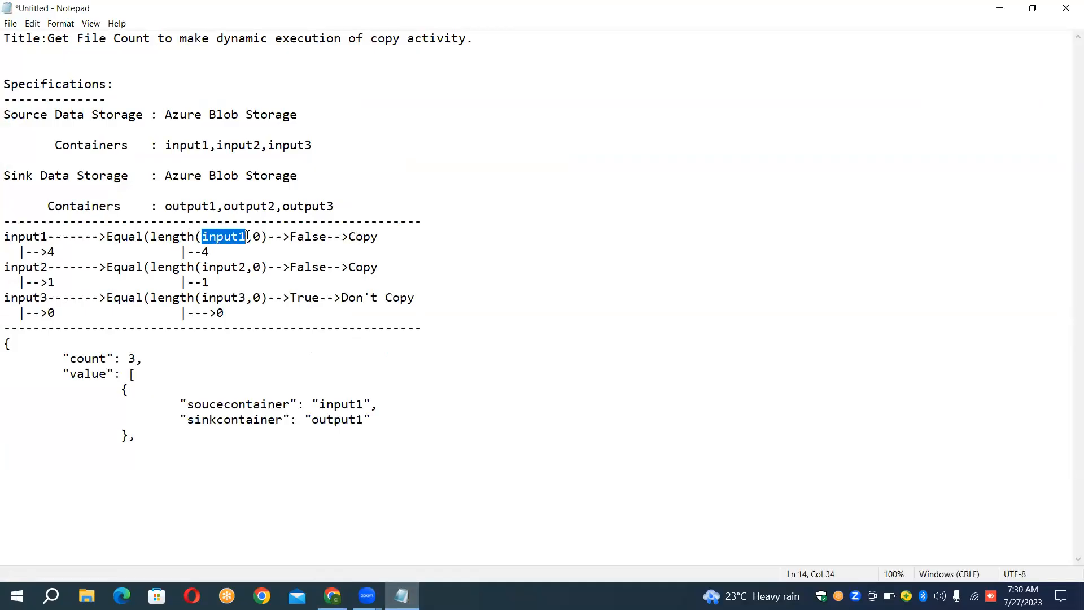
left_click(201, 251)
left_click_drag(180, 251, 217, 250)
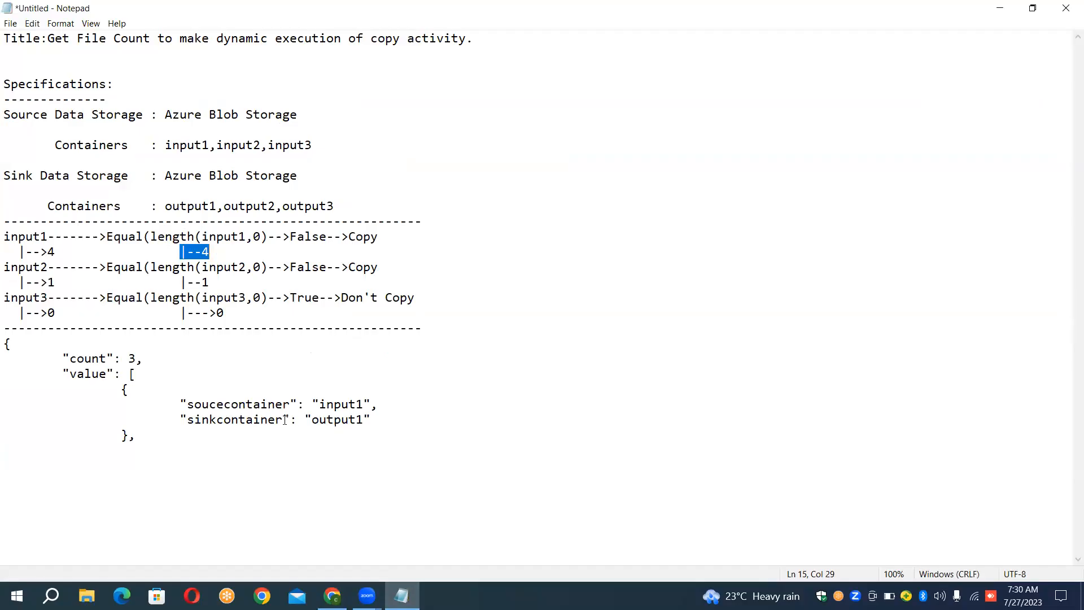
- Switch to the sourcefilecount1 storage account in the Azure portal and examine the files in the input1 container against the notes
left_click(333, 594)
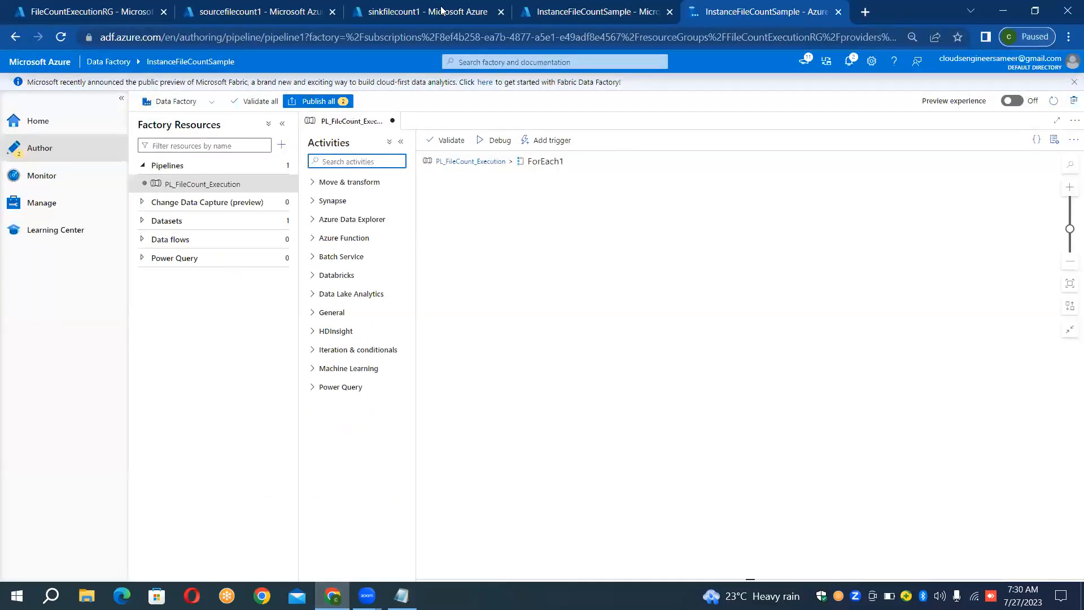
left_click(291, 11)
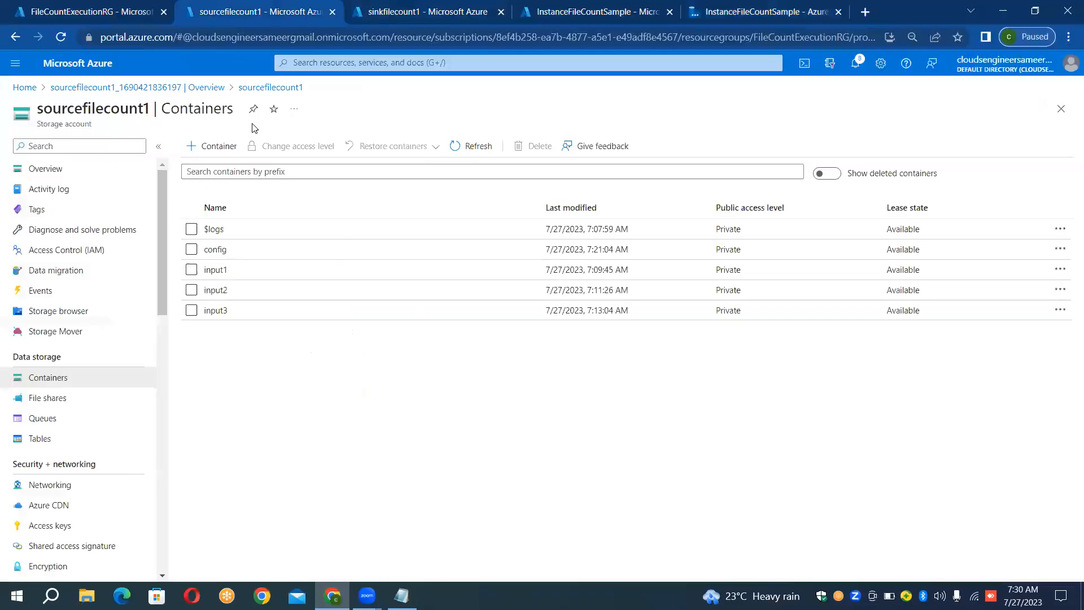
left_click(213, 275)
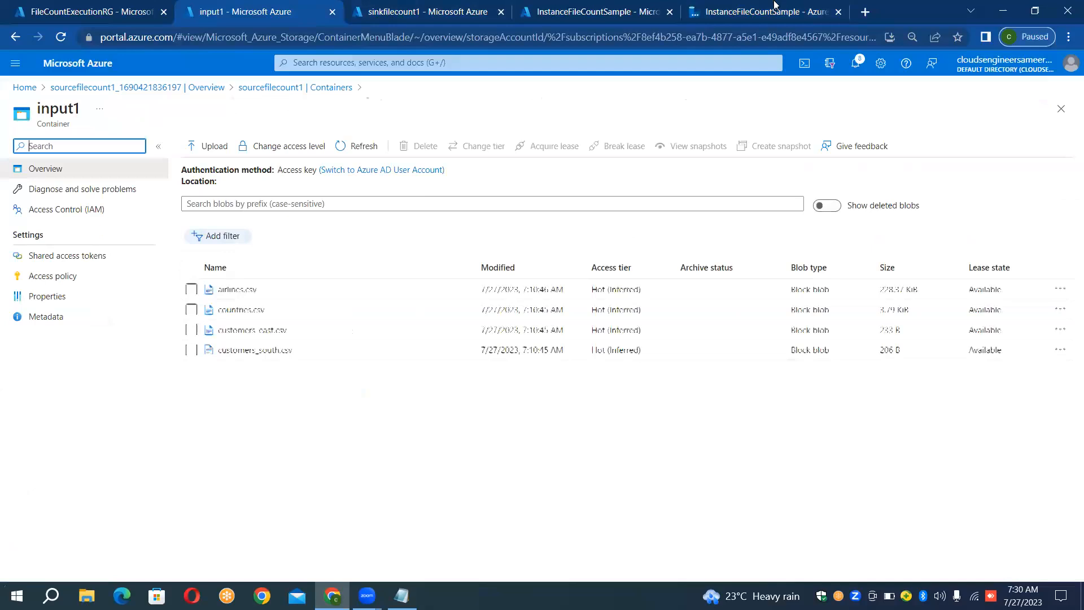
left_click(1005, 11)
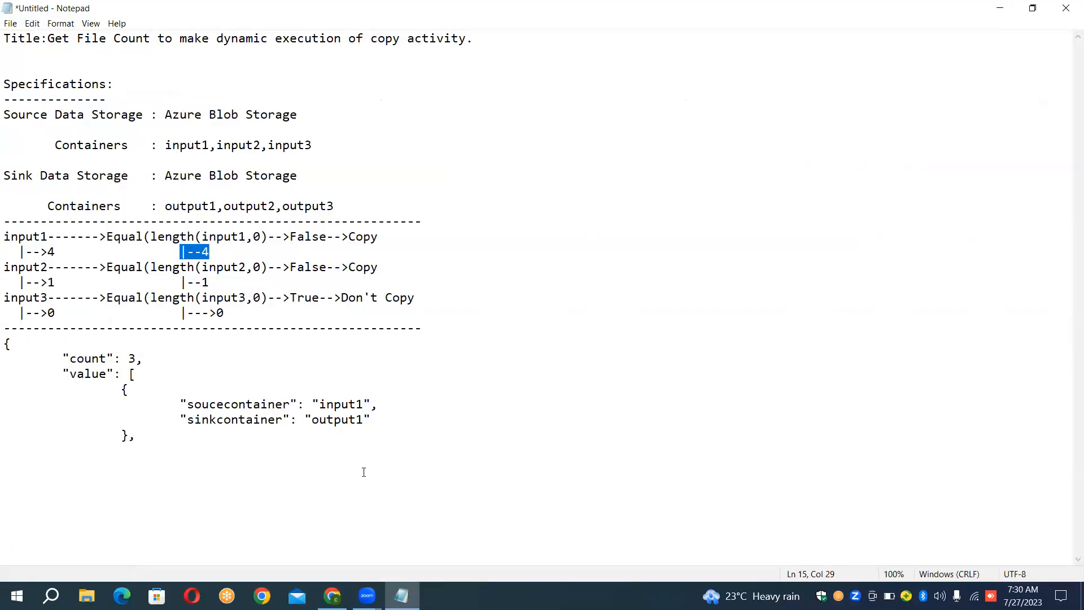
left_click(332, 596)
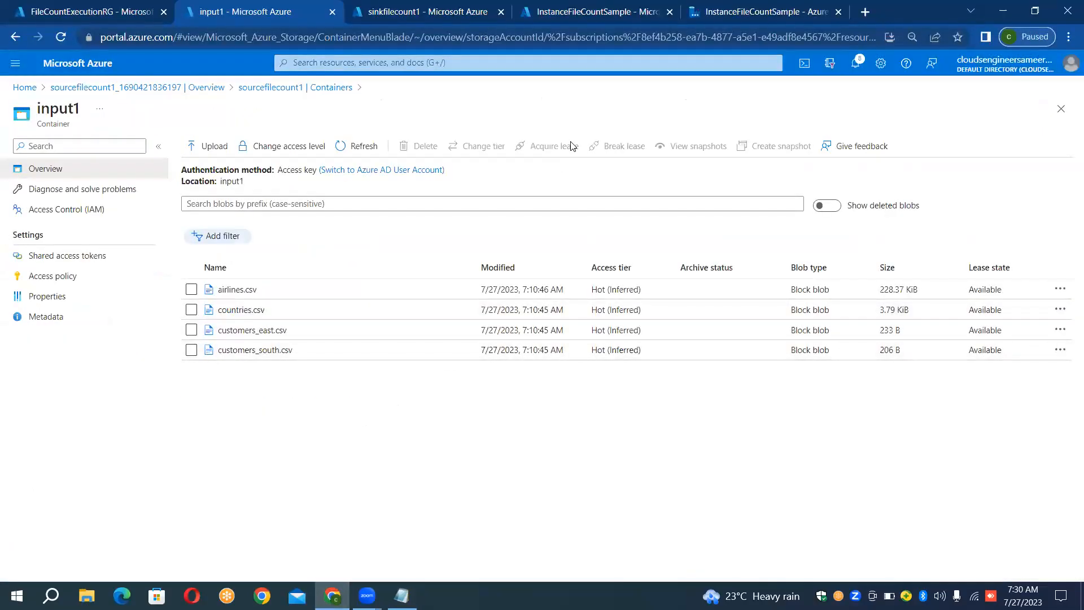
- Return to the main pipeline in Data Factory and copy the input2/output2 and input3/output3 pairs from the full LKP_ON_CONFIG_CONT output
left_click(709, 8)
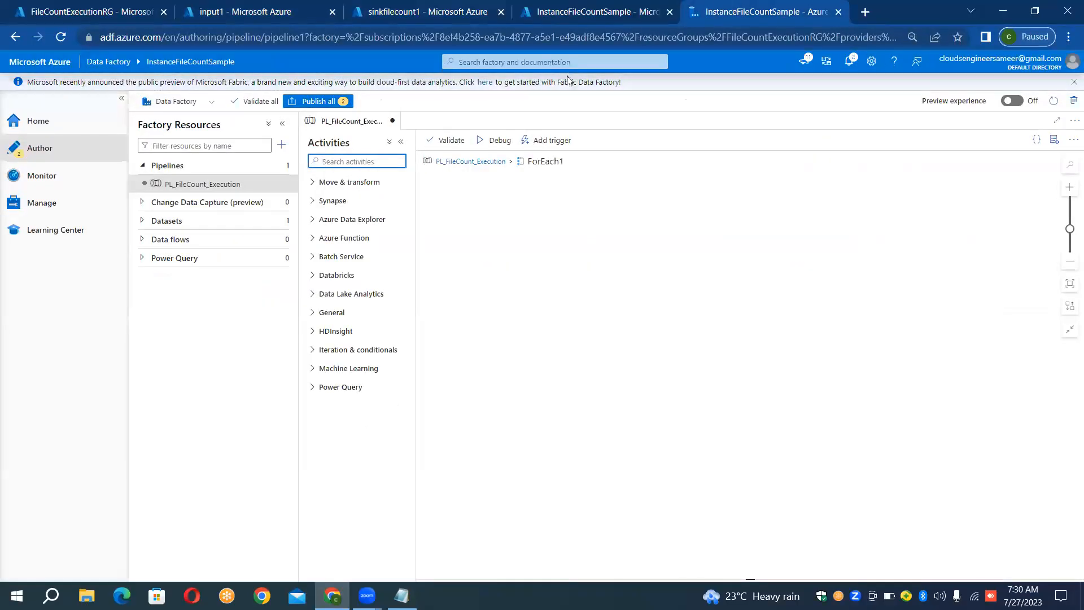
left_click(447, 162)
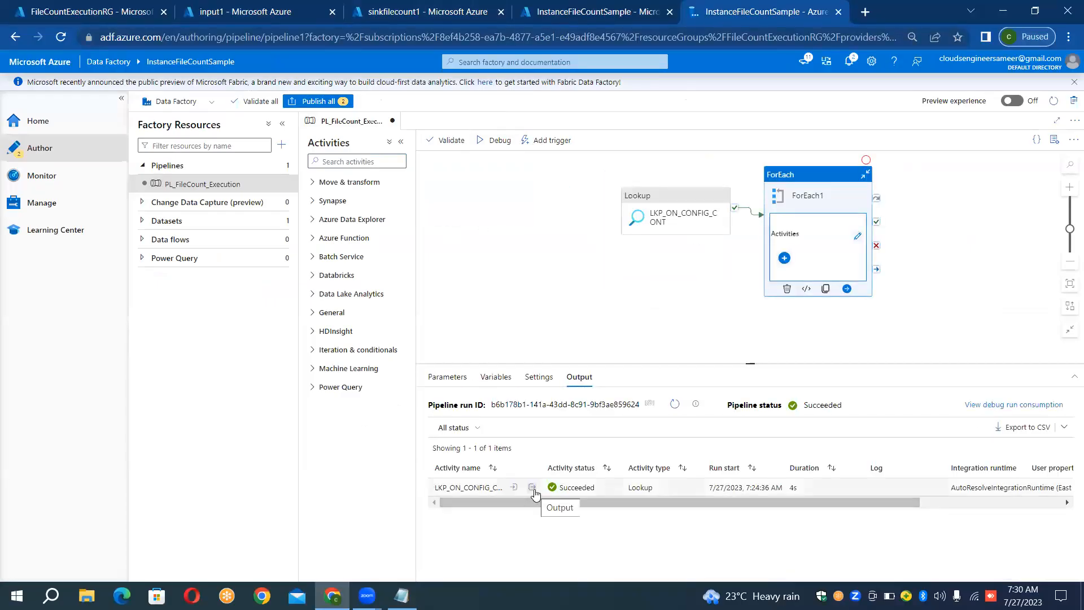
left_click(532, 488)
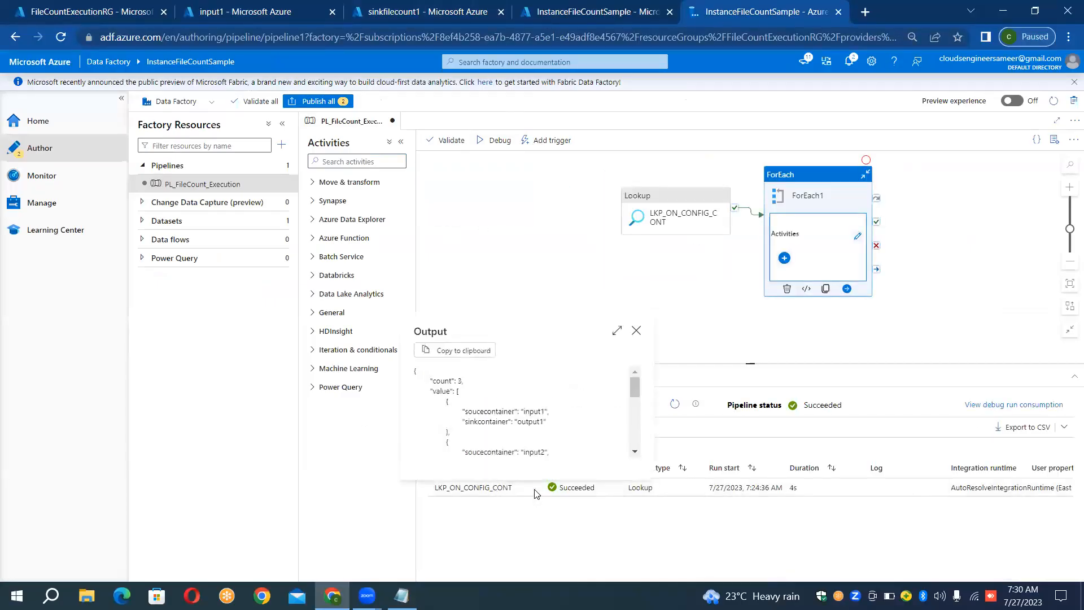
left_click(617, 330)
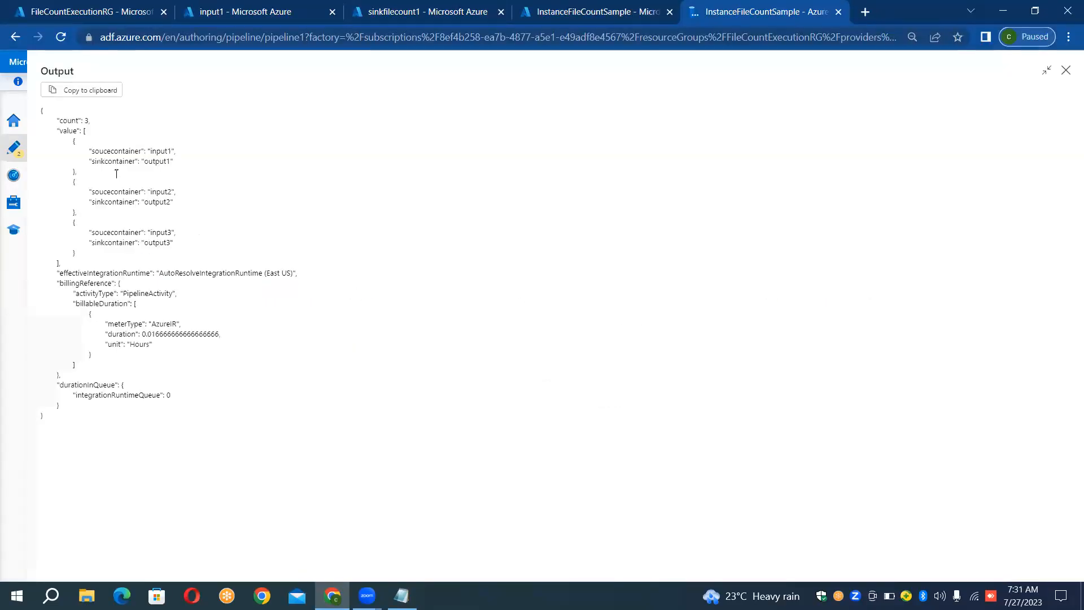
left_click_drag(66, 171, 176, 249)
key("ctrl+c")
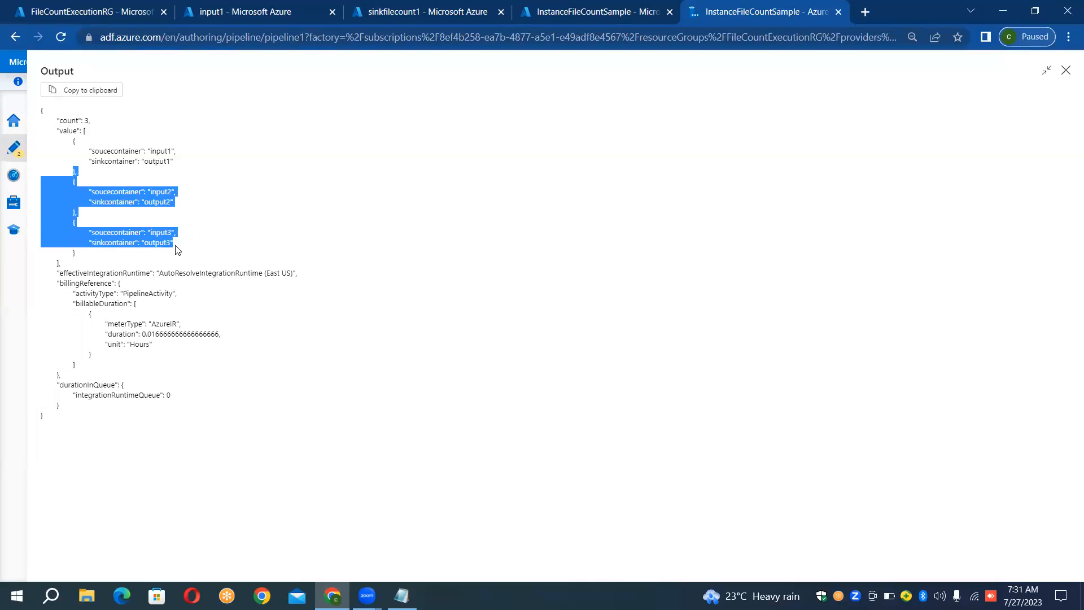
left_click(1066, 72)
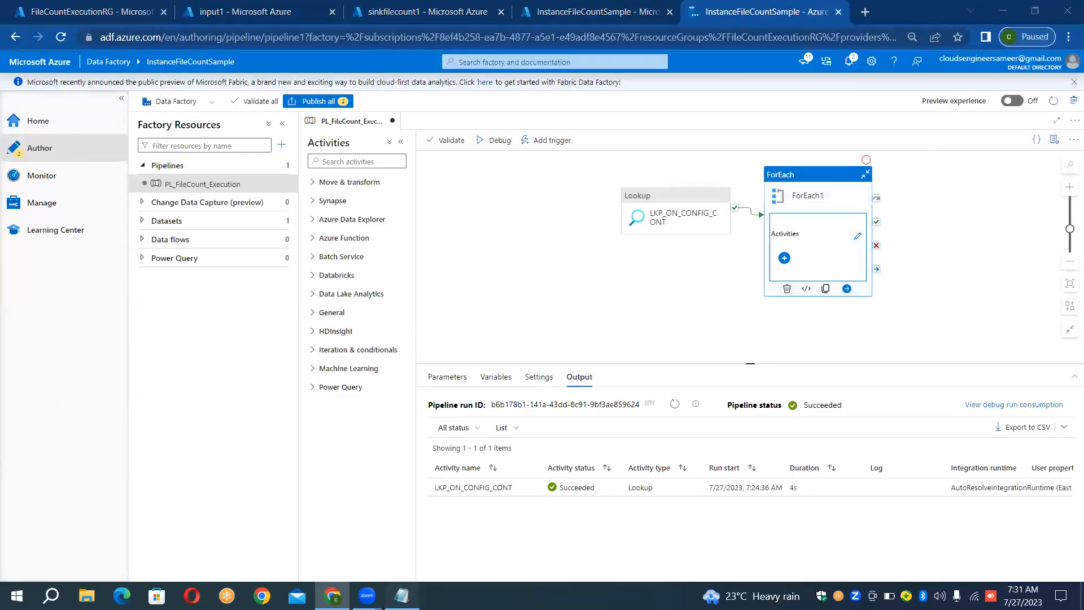
- Paste the copied container pairs below the first pair in the Notepad notes and remove the duplicate closing bracket line
left_click(401, 595)
left_click(143, 441)
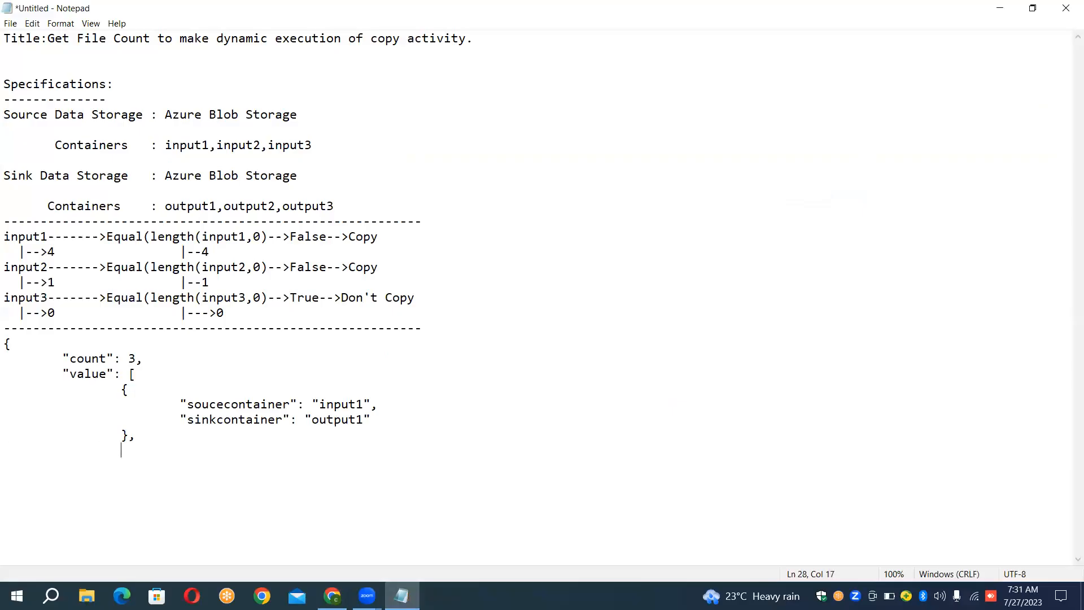
key("ctrl+v")
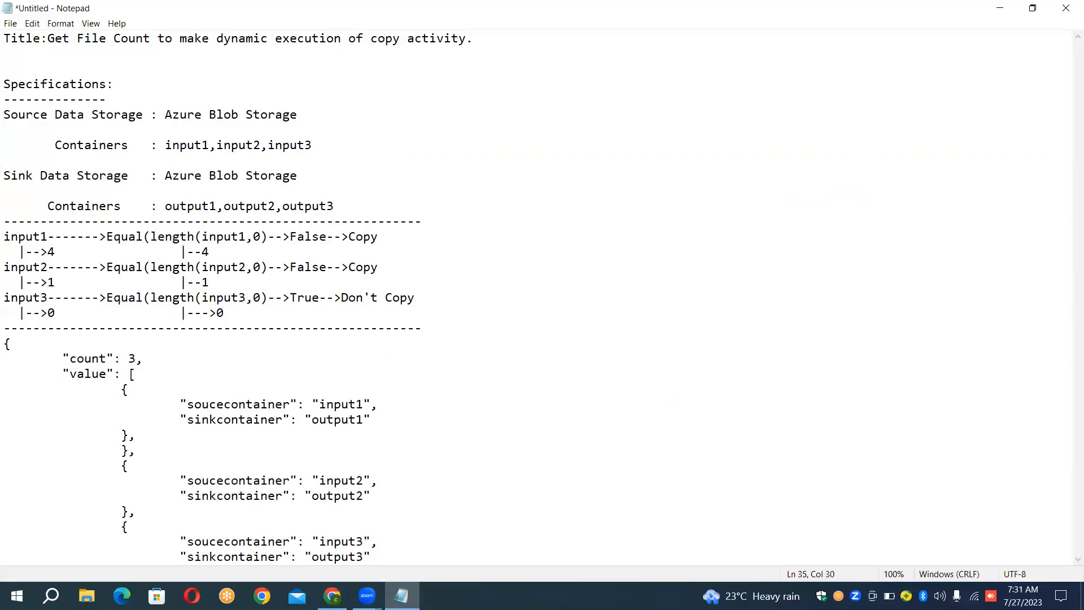
left_click(154, 455)
key("BackSpace")
key("BackSpace")
key("BackSpace")
key("BackSpace")
key("BackSpace")
key("BackSpace")
key("BackSpace")
key("BackSpace")
key("BackSpace")
key("BackSpace")
key("BackSpace")
key("BackSpace")
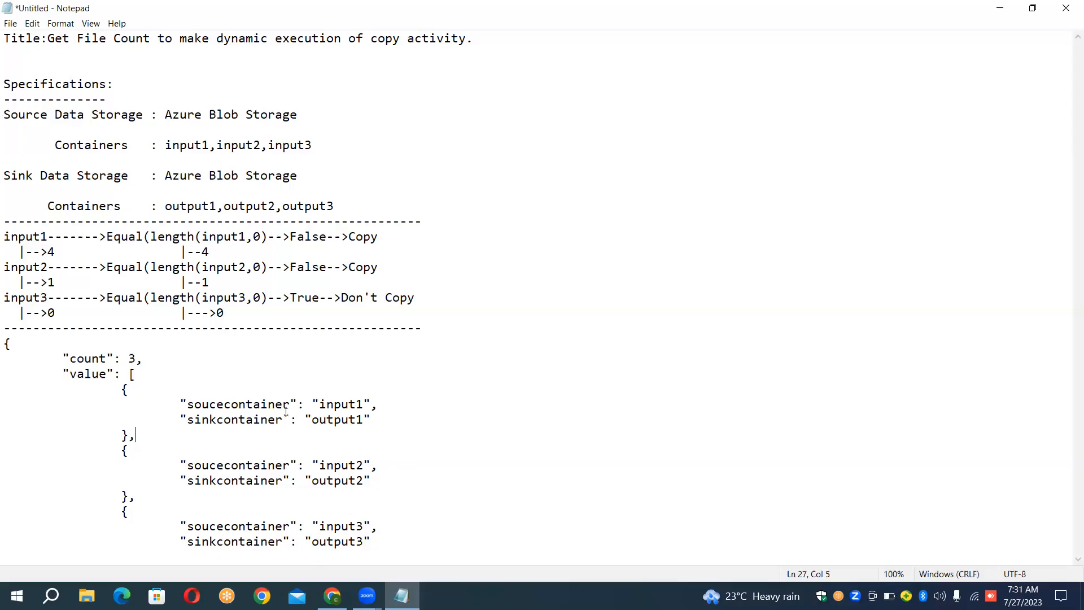
- Switch back to Data Factory and add a Get Metadata activity inside ForEach1
left_click(331, 596)
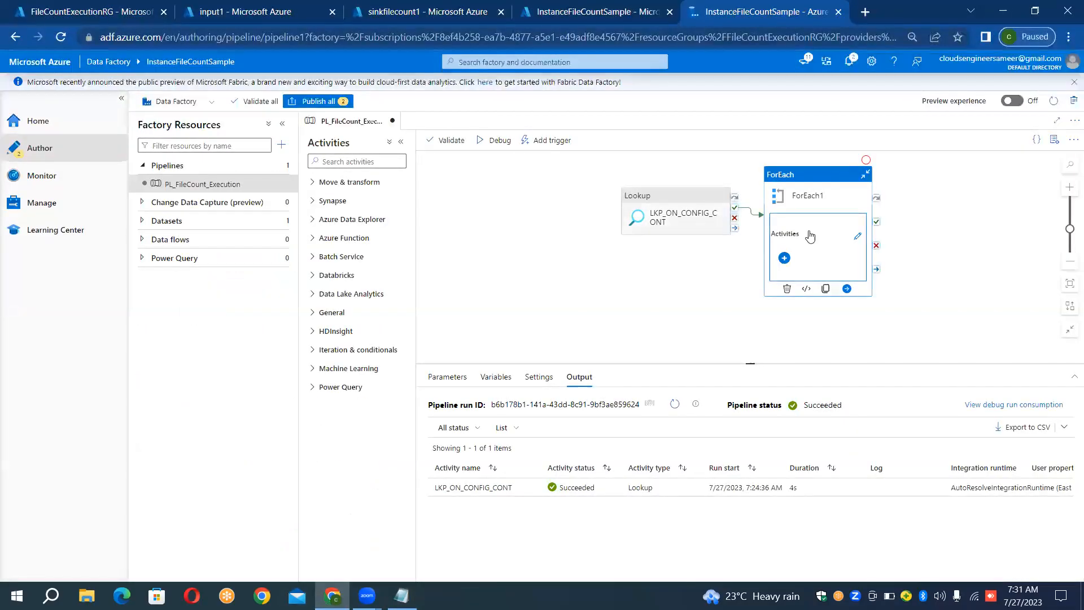
left_click(856, 236)
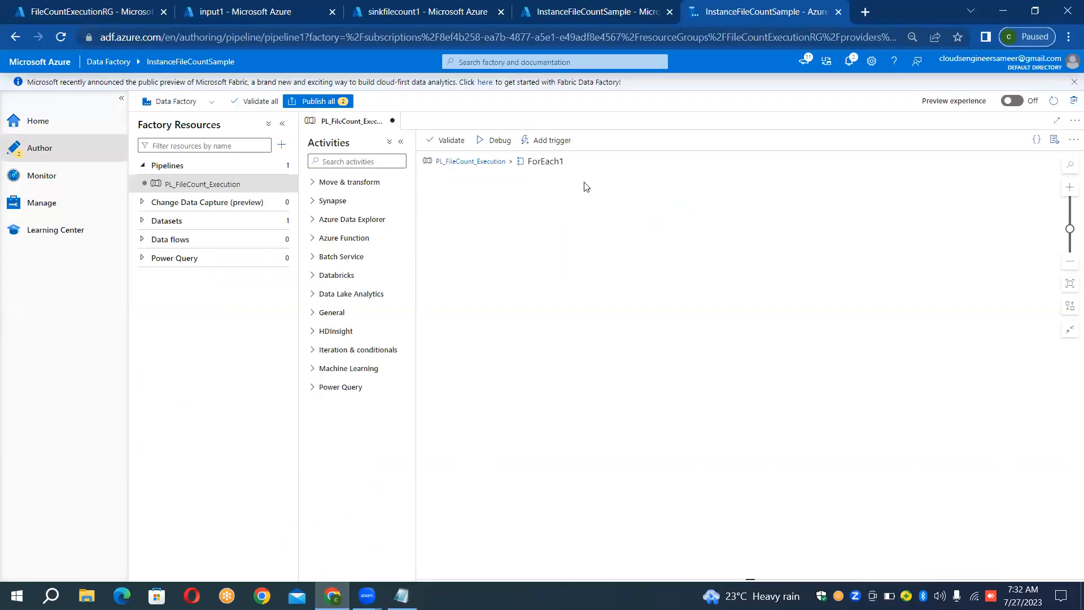
left_click(374, 161)
left_click(374, 161)
type("me")
type("tadata")
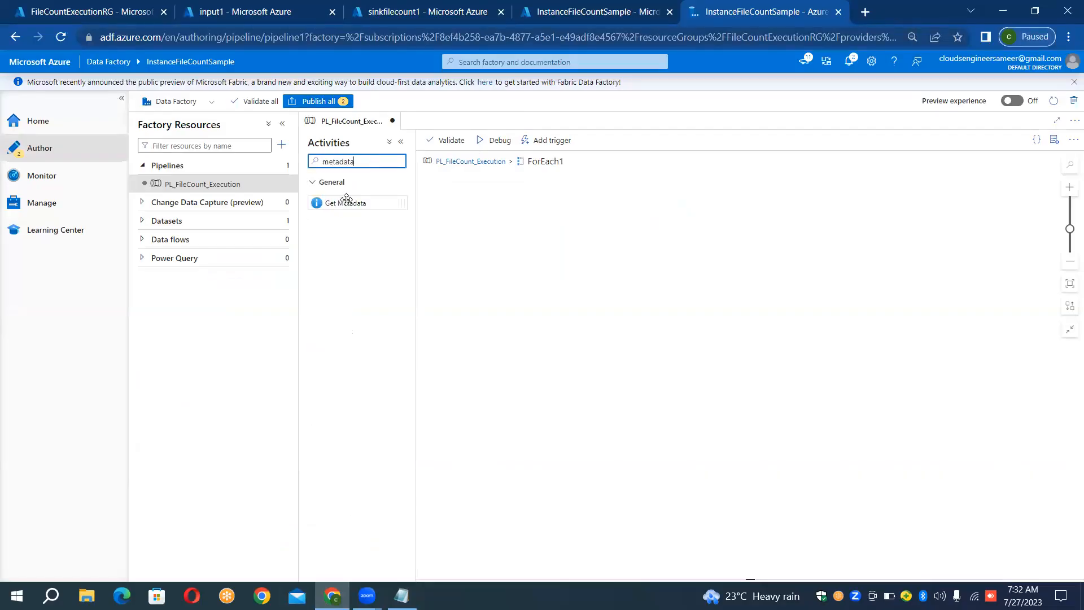
left_click_drag(346, 201, 466, 195)
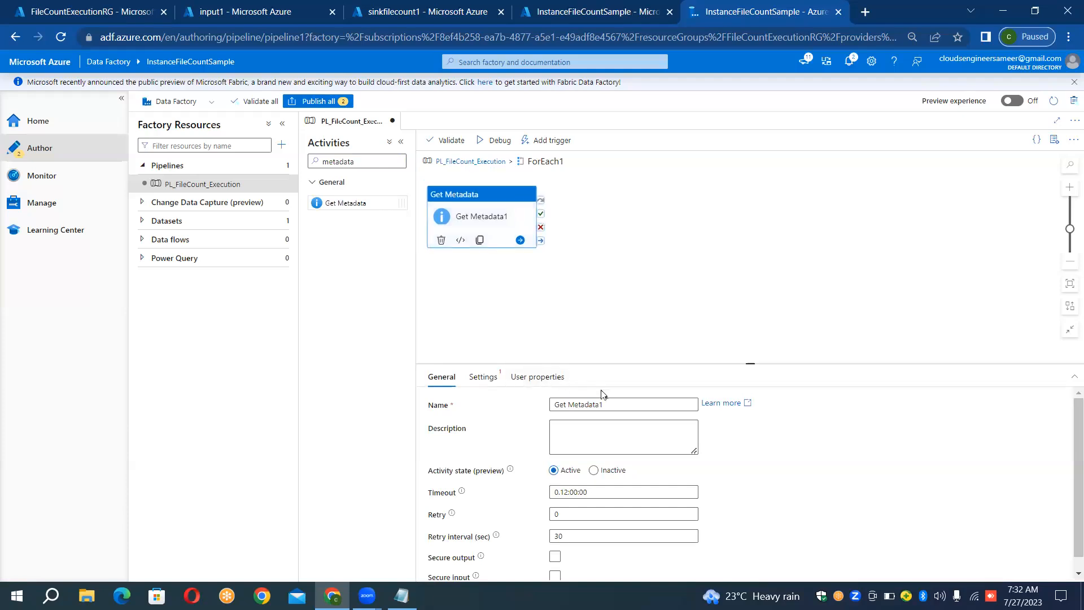
- Rename the Get Metadata activity as Get Metadata_Folder
left_click(612, 404)
key("shift+Left")
key("BackSpace")
type("_Folder")
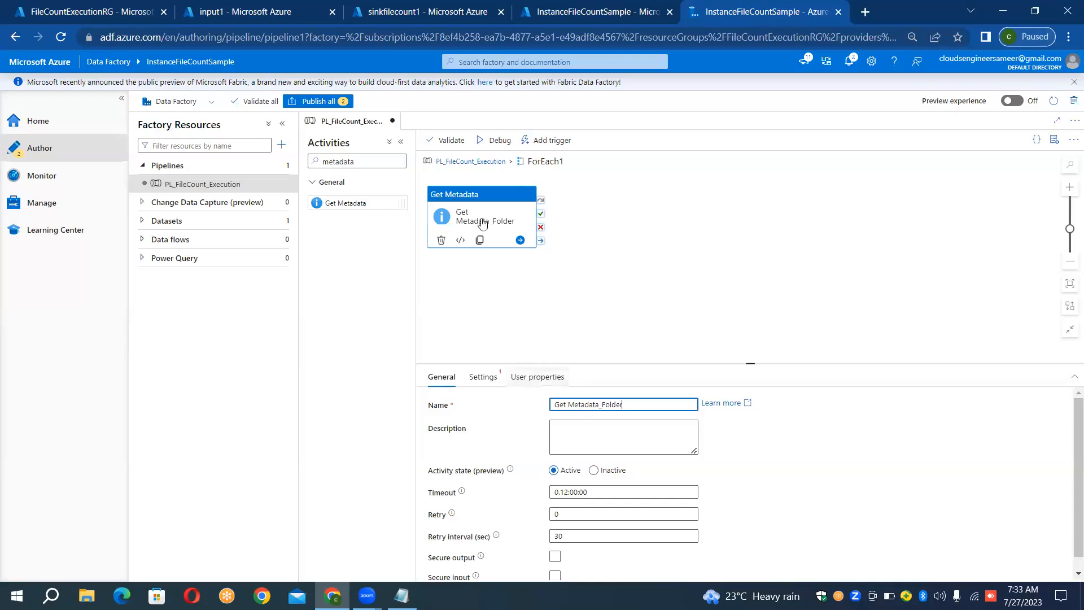
- Start a new Azure Blob Storage dataset in DelimitedText format for the Get Metadata_Folder activity
left_click(484, 376)
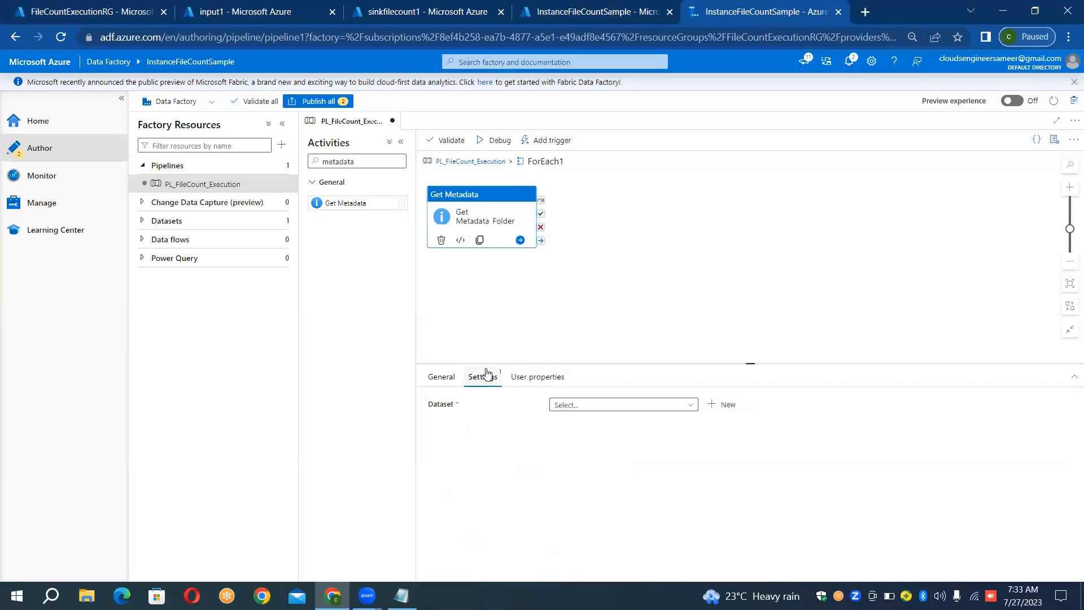
left_click(713, 408)
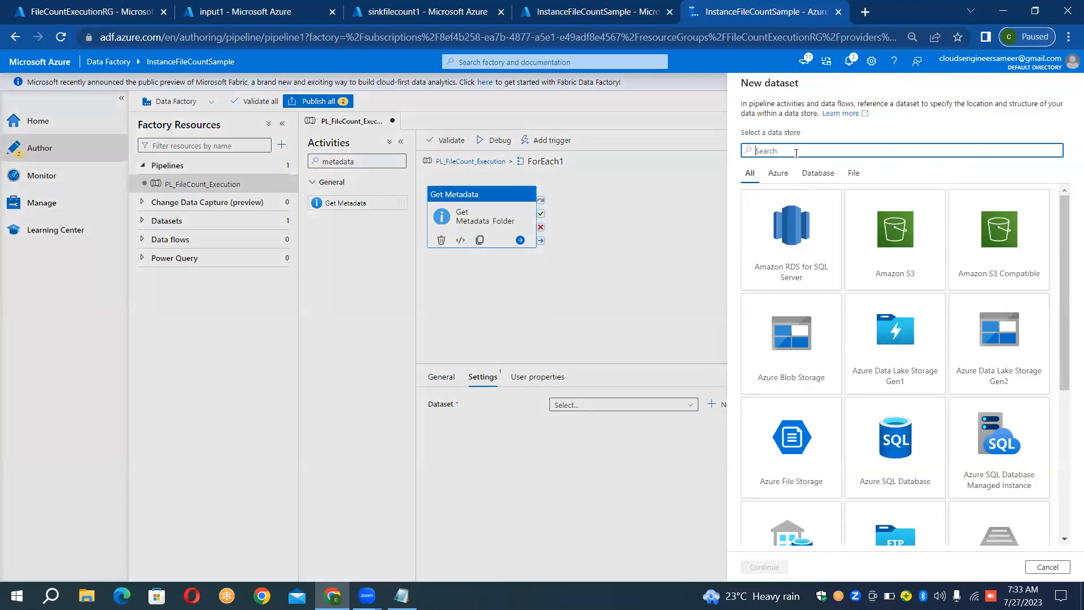
type("blob")
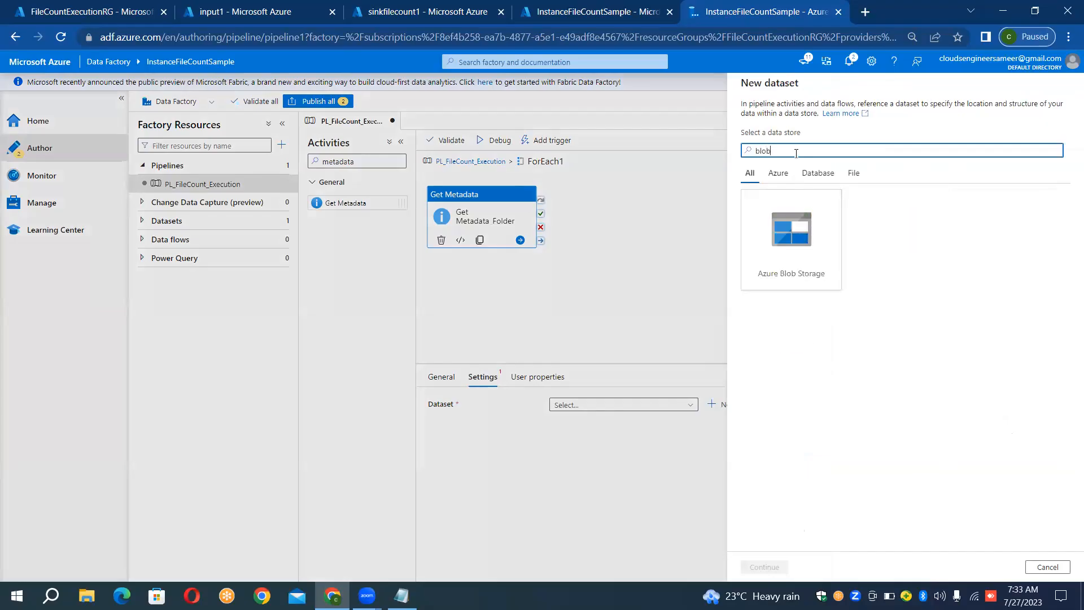
double_click(774, 228)
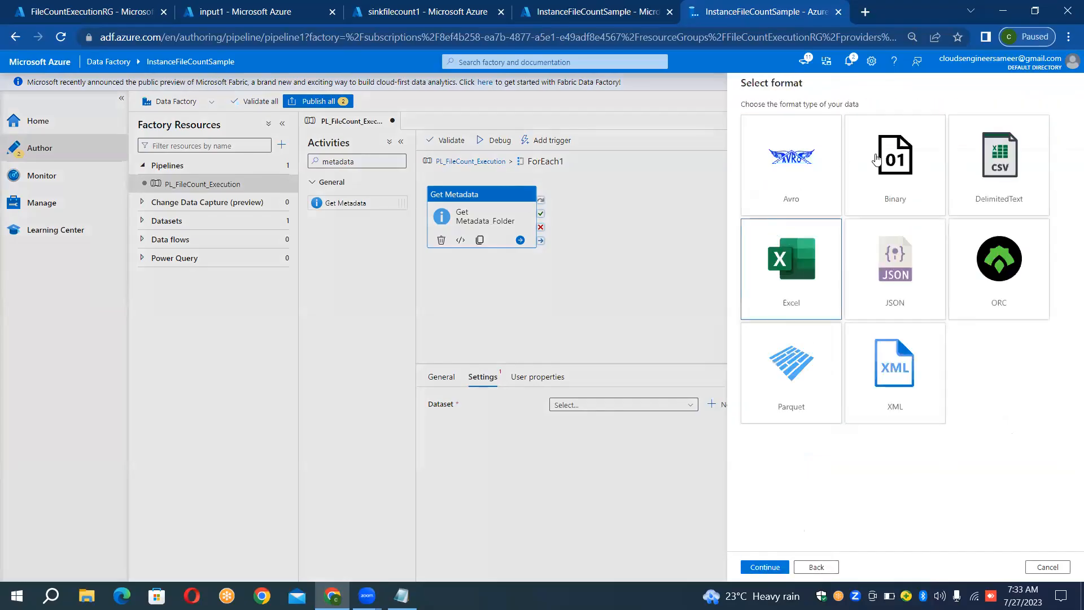
double_click(969, 168)
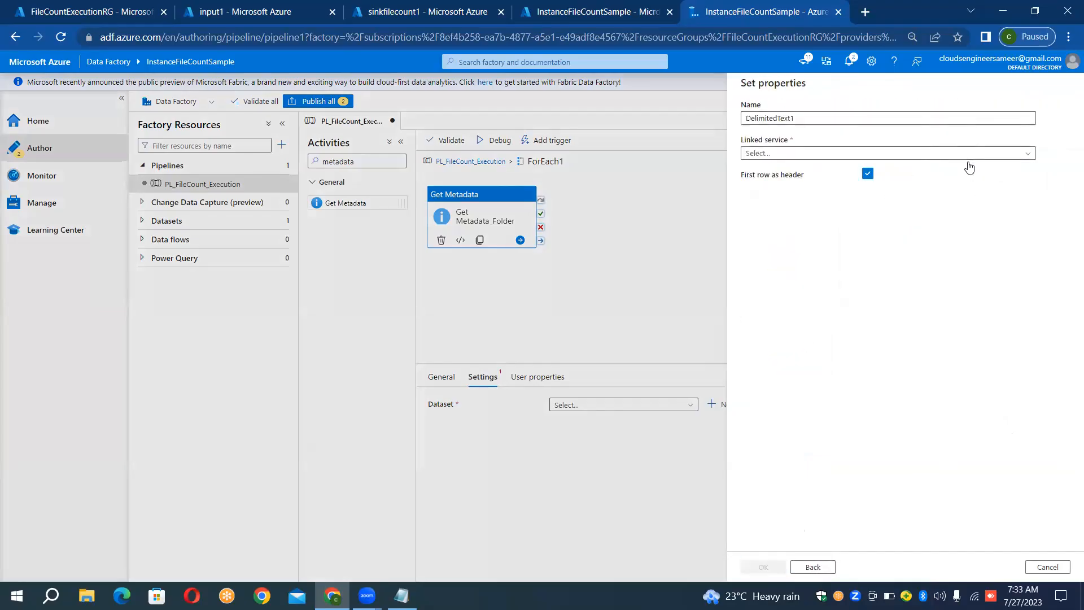
- Name the new dataset DS_GetChild_Items
left_click(921, 118)
key("ctrl+a")
key("BackSpace")
type("Get")
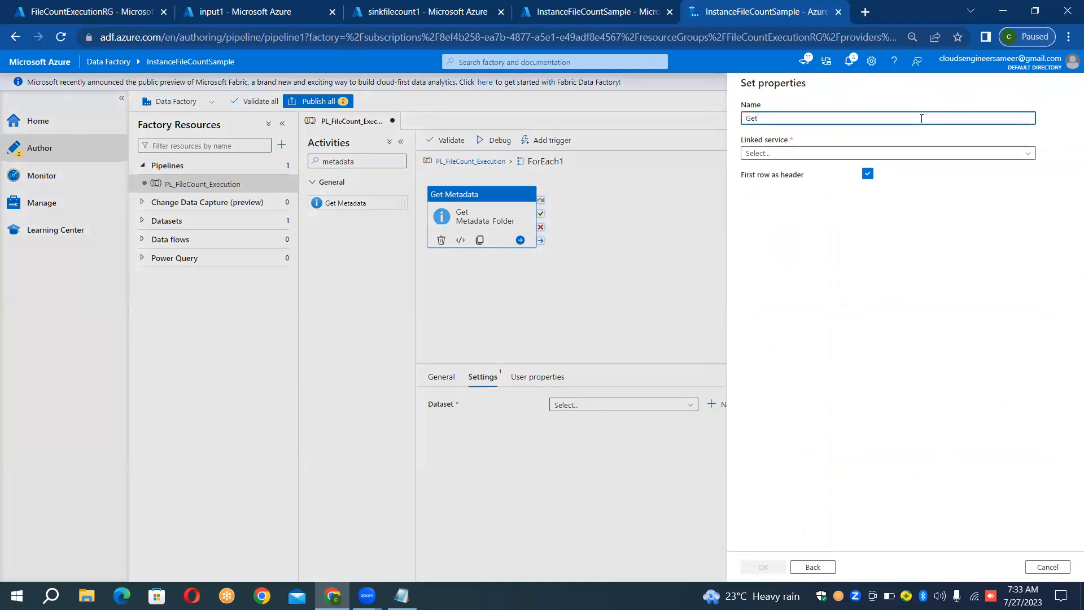
key("BackSpace")
key("BackSpace")
key("BackSpace")
type("DS_Get")
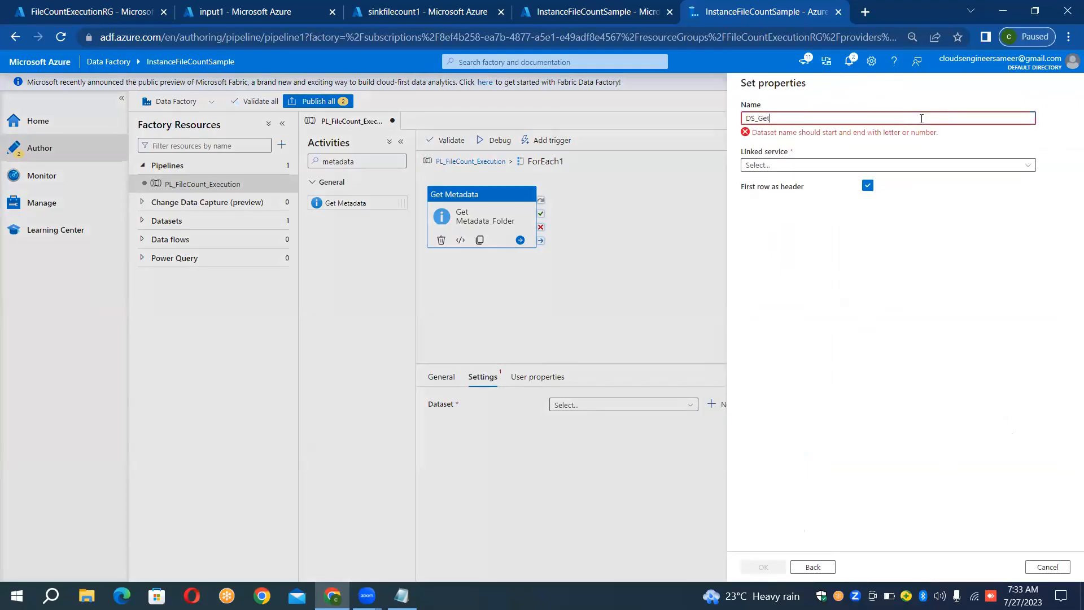
type("Ch")
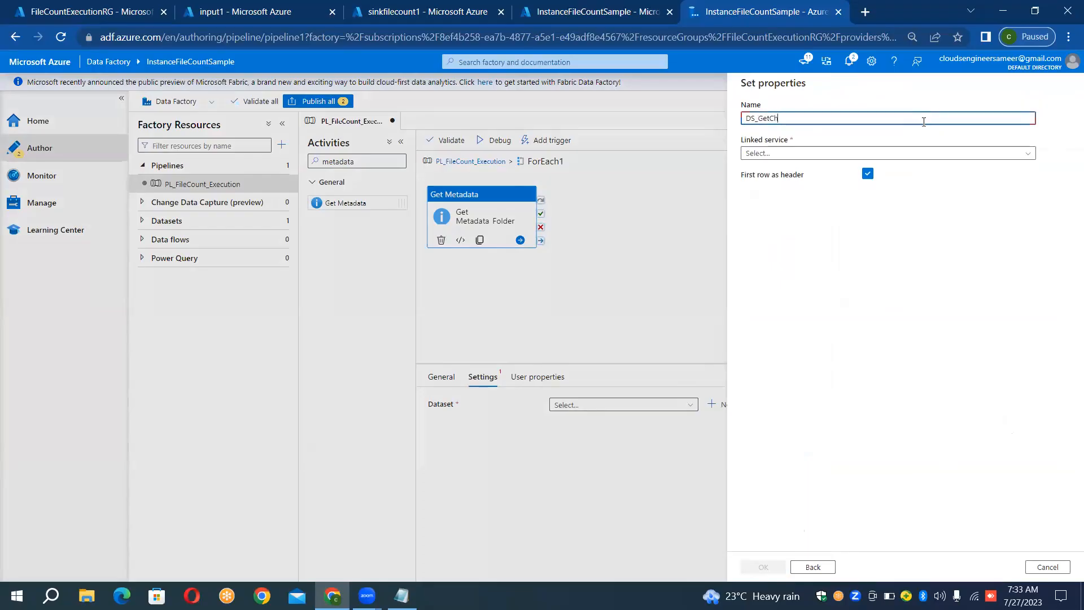
type("ild_Items")
- Link the dataset to LS_BLOB_SOURCE, browse the source containers without choosing one, and create it with an empty file path
left_click(840, 153)
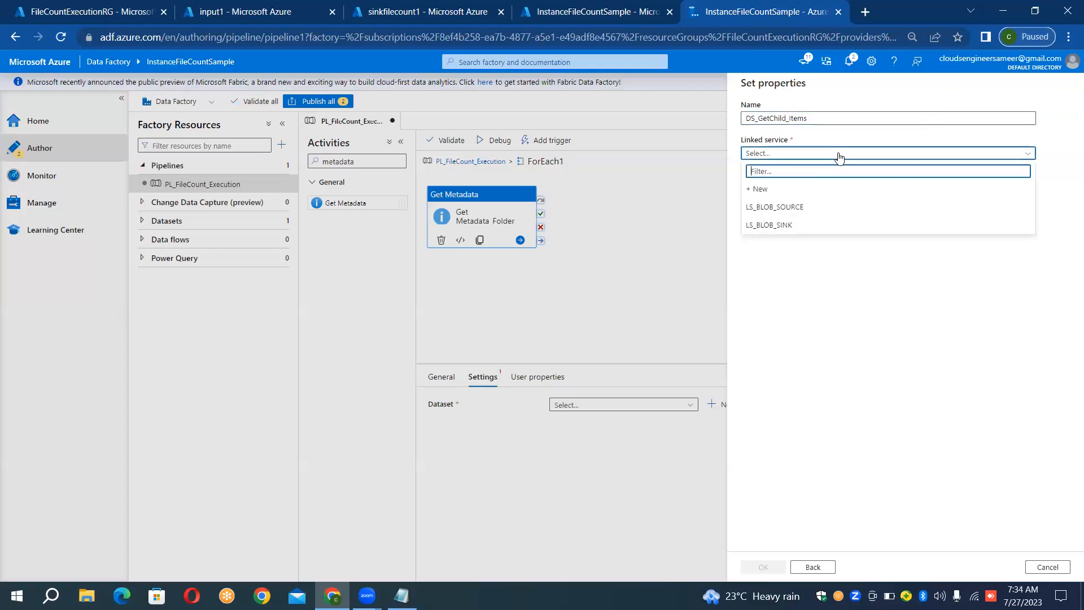
left_click(797, 207)
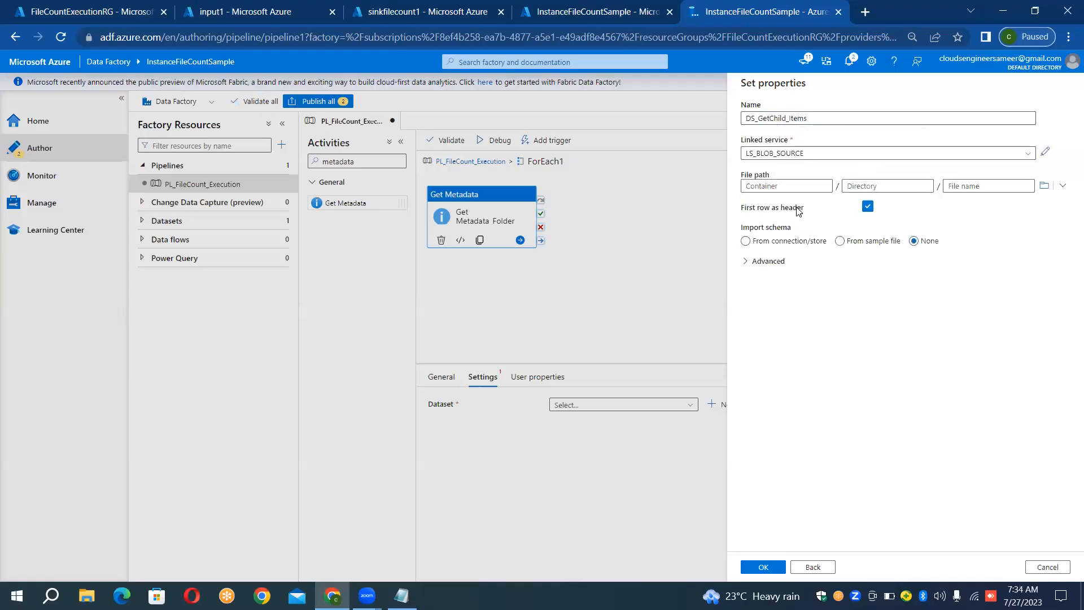
left_click(1043, 187)
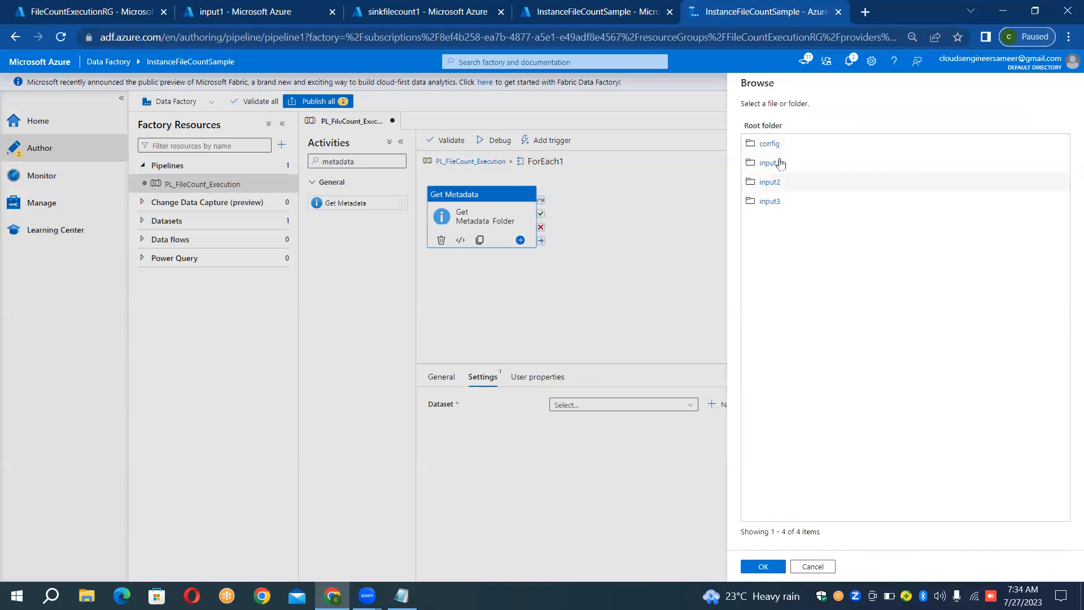
left_click(804, 569)
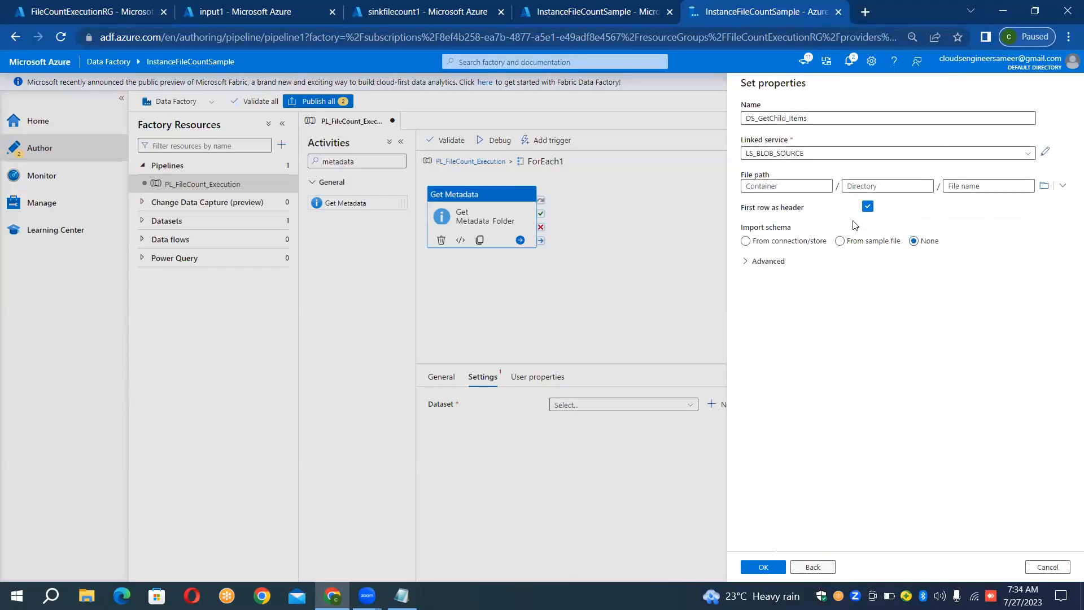
left_click(763, 567)
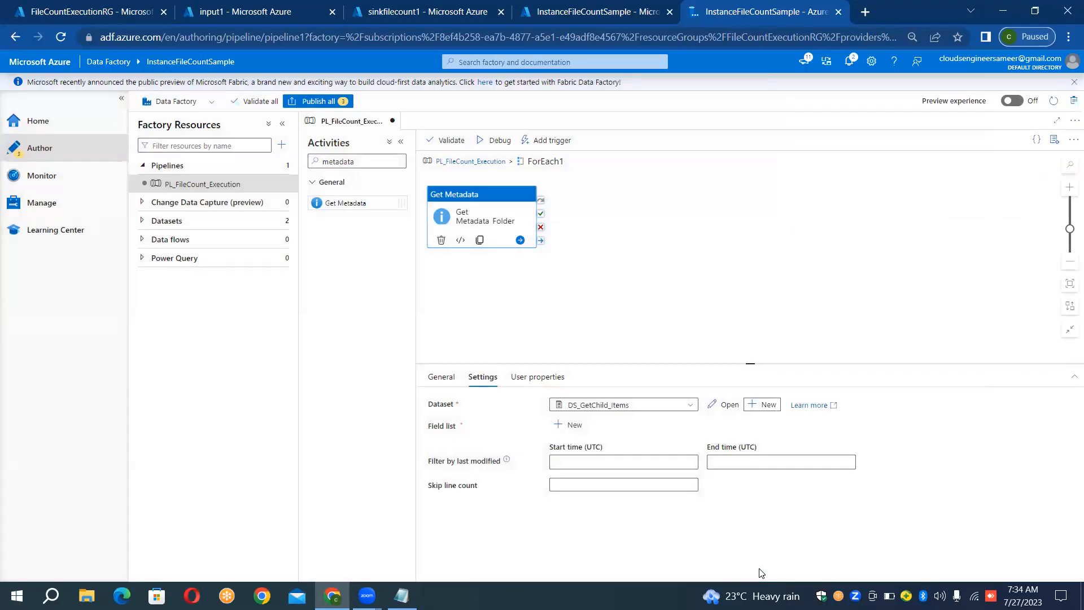
- Open the DS_GetChild_Items dataset and add a String parameter named ds_src_cont_param
left_click(724, 406)
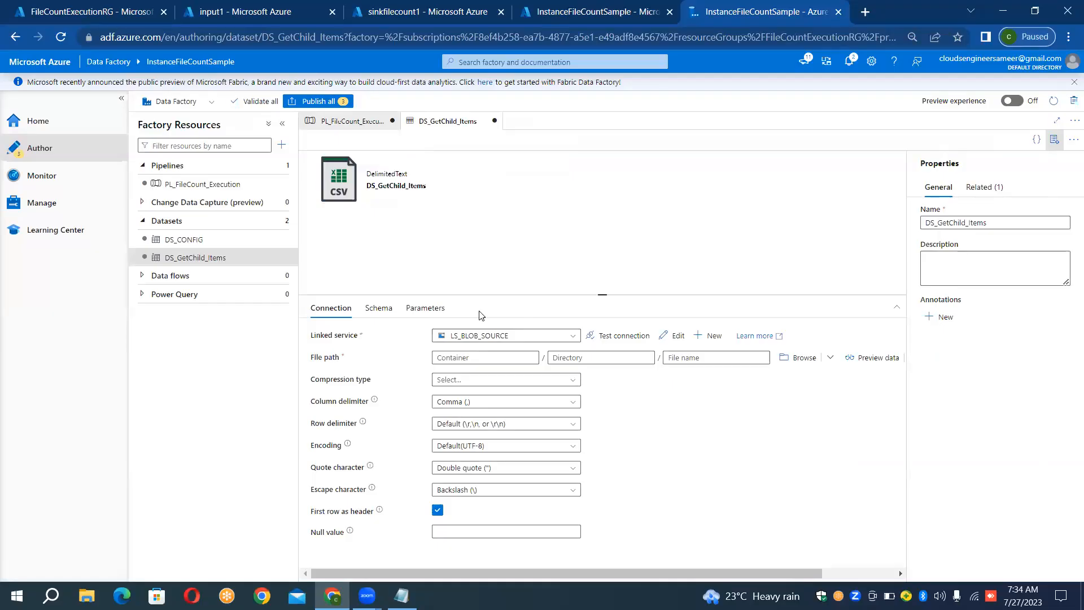
left_click(422, 311)
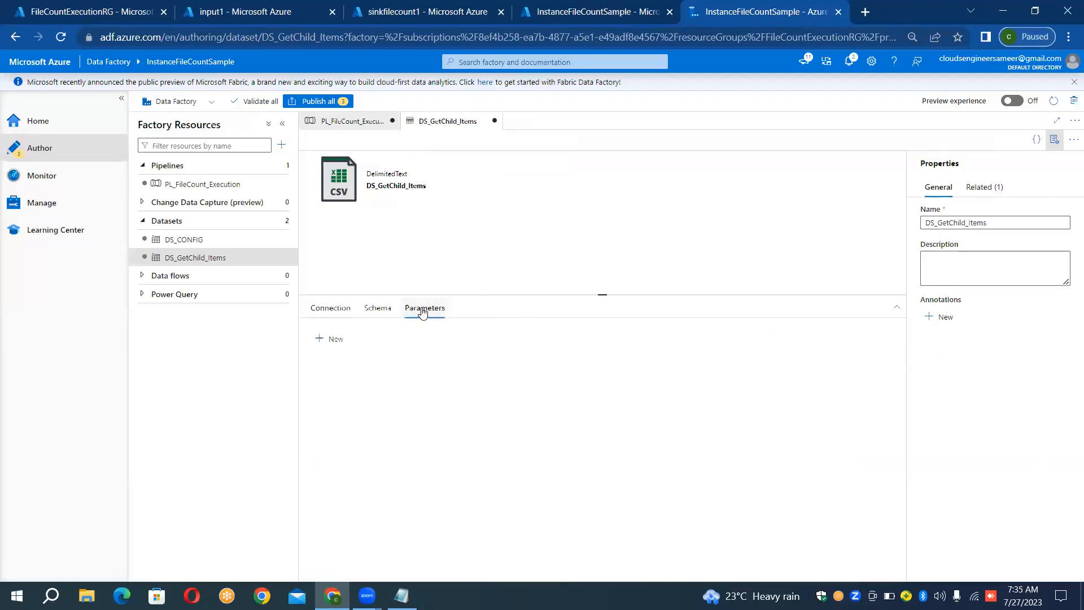
left_click(331, 344)
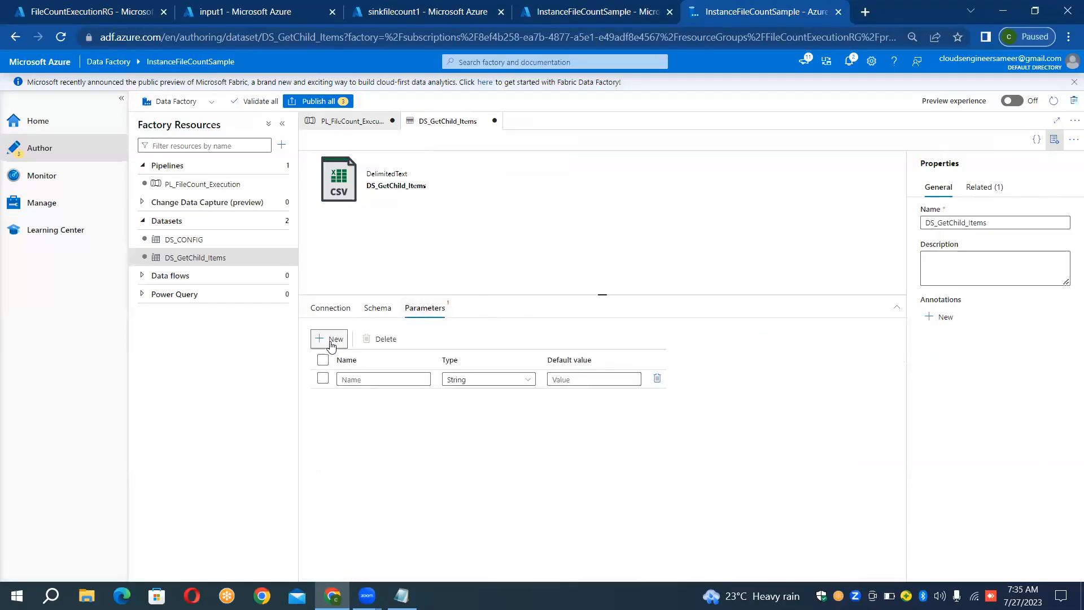
left_click(353, 379)
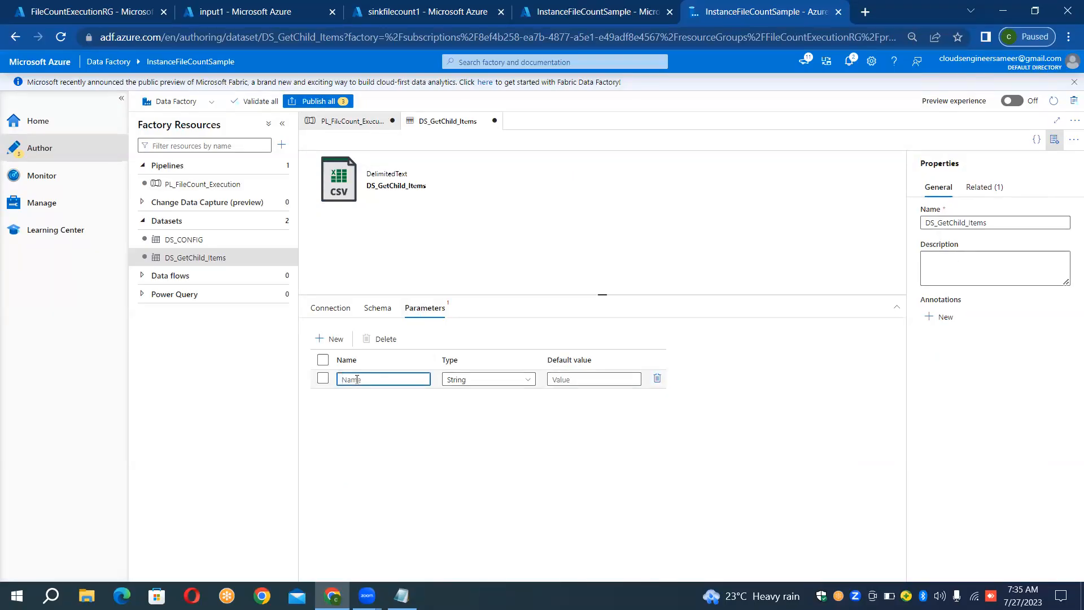
type("ds")
type("_f")
type("rc")
type("_cont")
type("param")
left_click(338, 308)
left_click(442, 357)
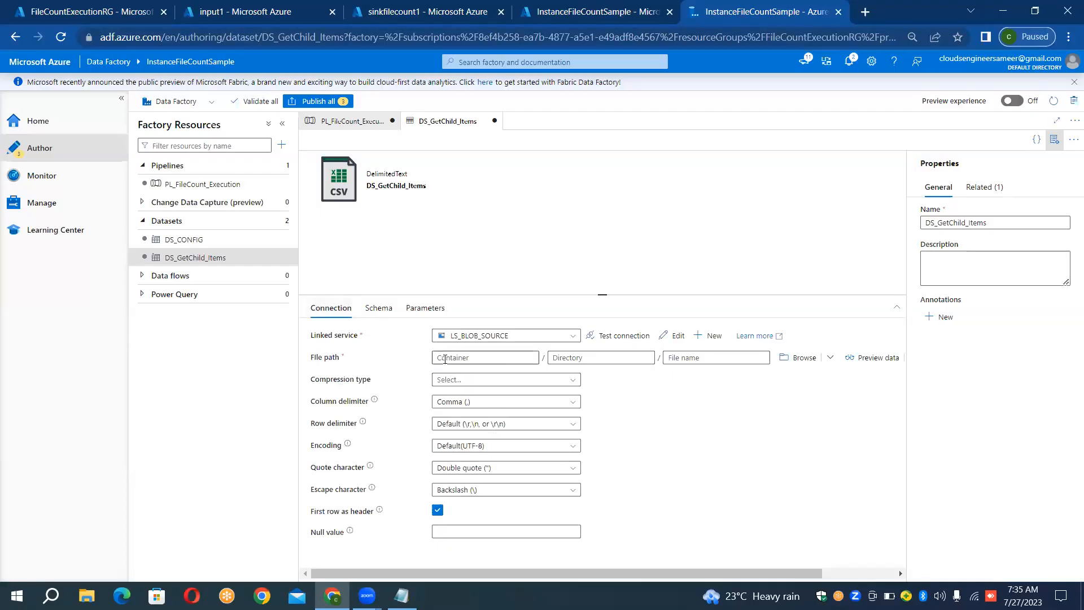
left_click(473, 373)
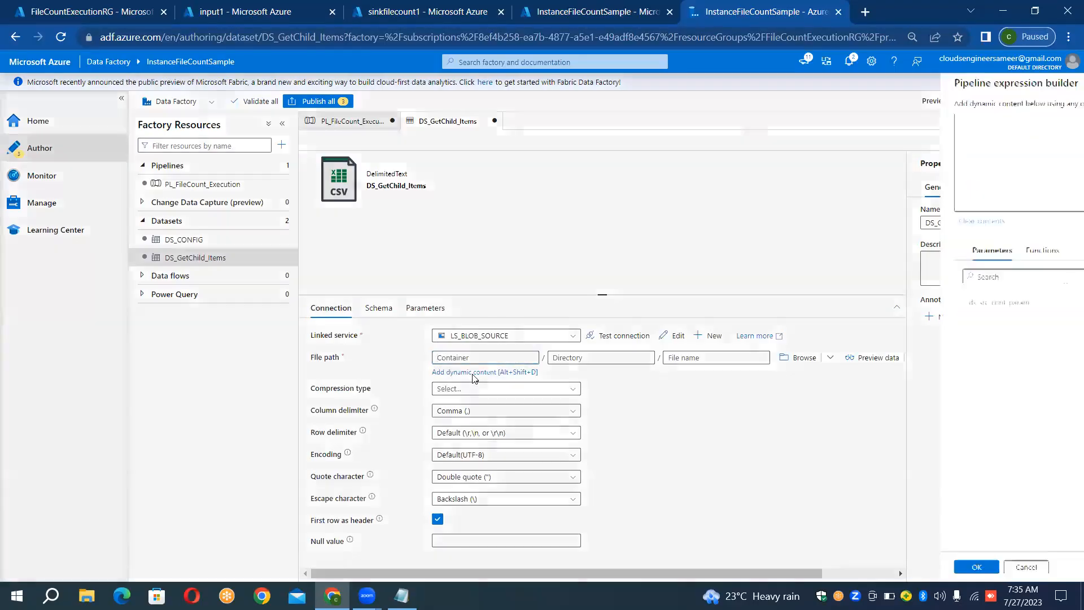
left_click(805, 304)
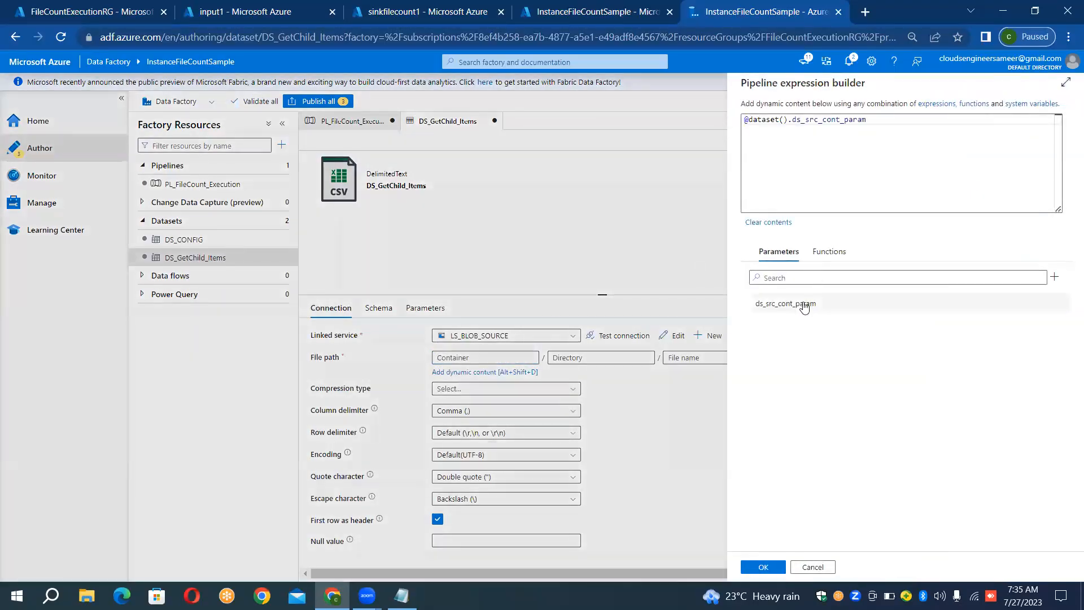
left_click(763, 567)
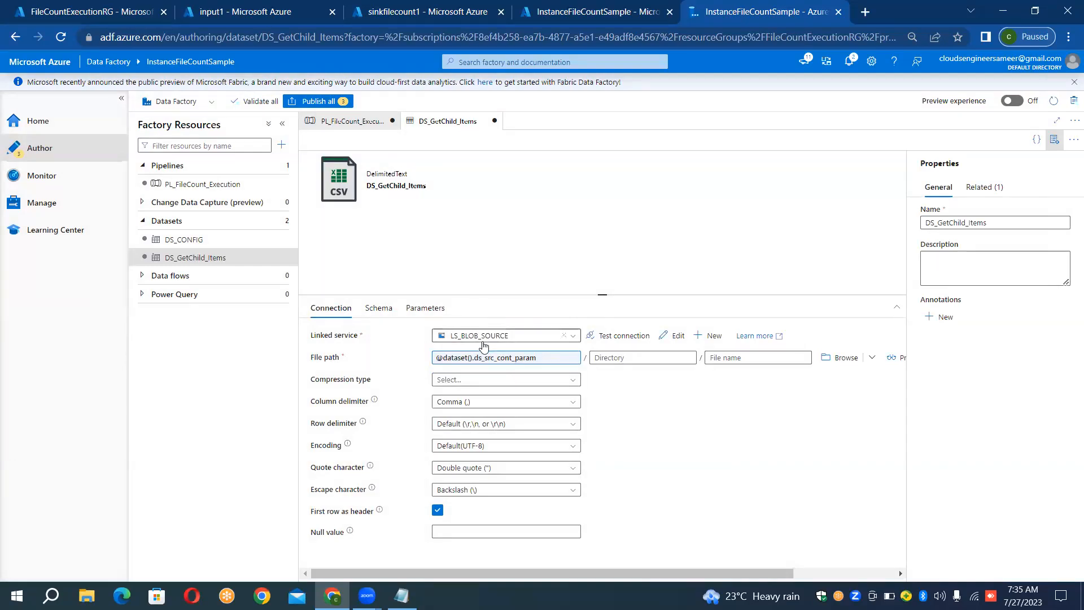
- Return to PL_FileCount_Execution and begin a dynamic expression for ds_src_cont_param with the ForEach1 current item, followed by a period
left_click(211, 185)
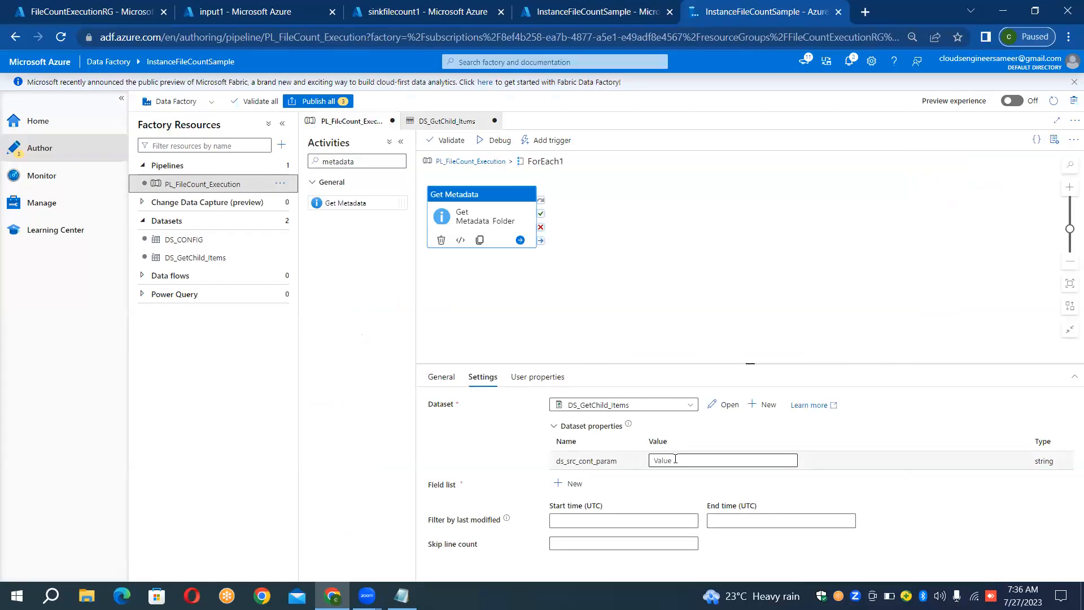
left_click(712, 459)
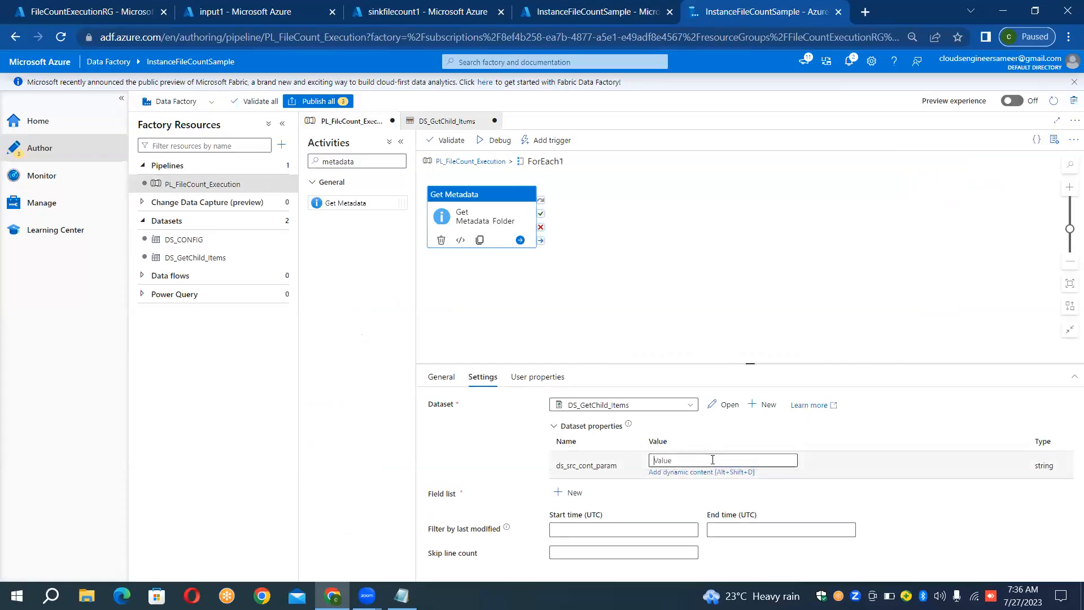
left_click(698, 472)
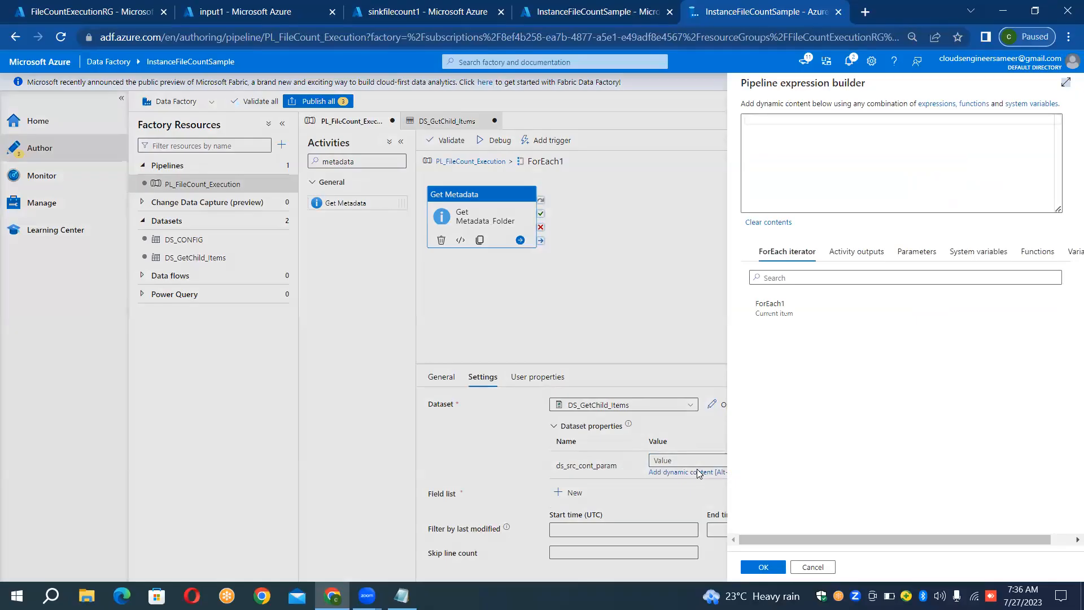
left_click(779, 309)
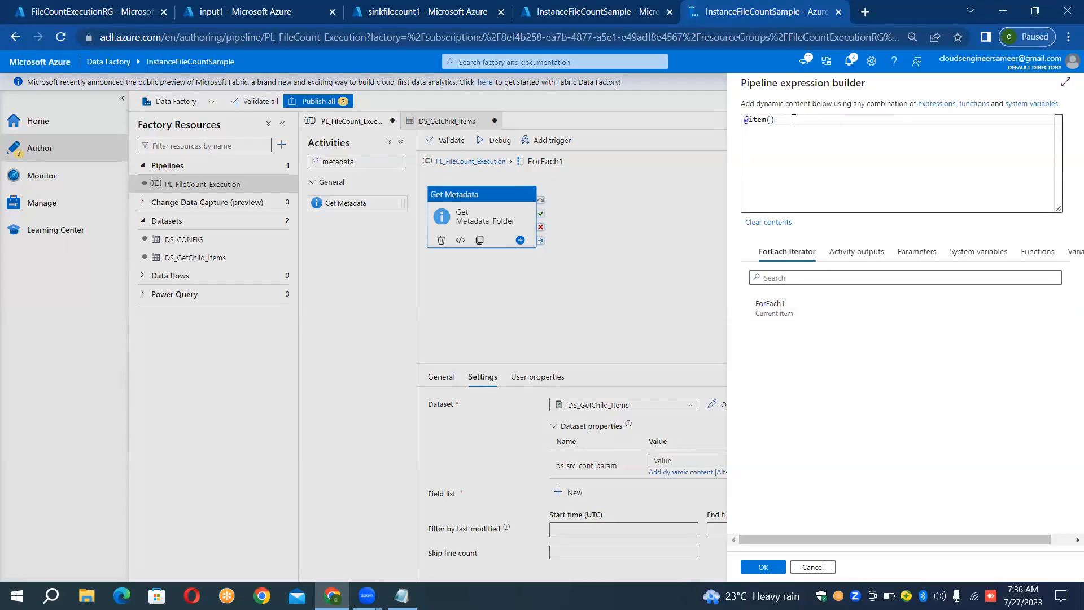
type(".")
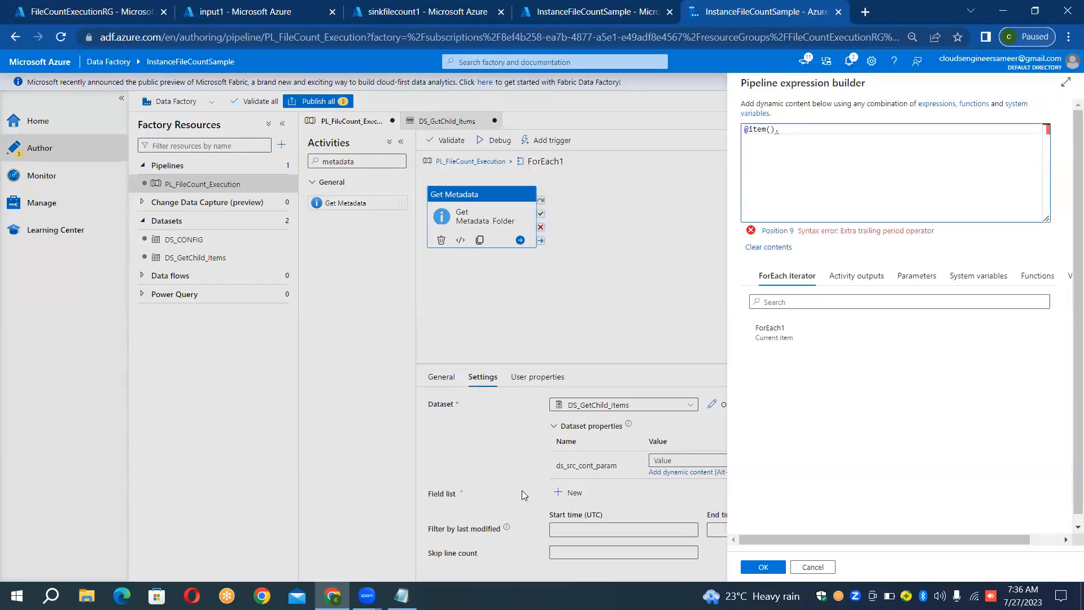
left_click(401, 595)
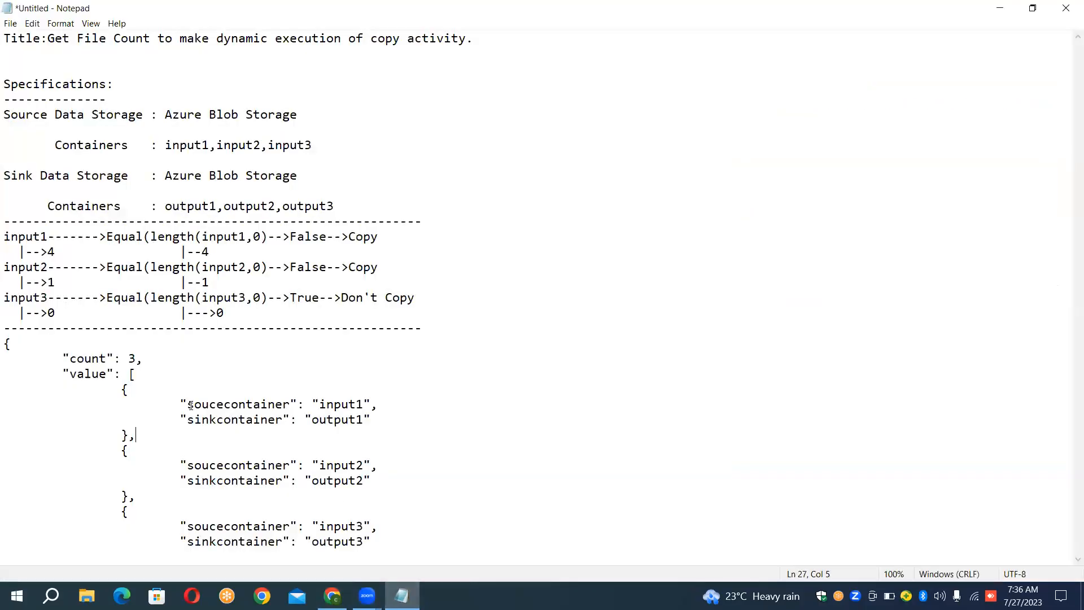
left_click_drag(190, 405, 288, 406)
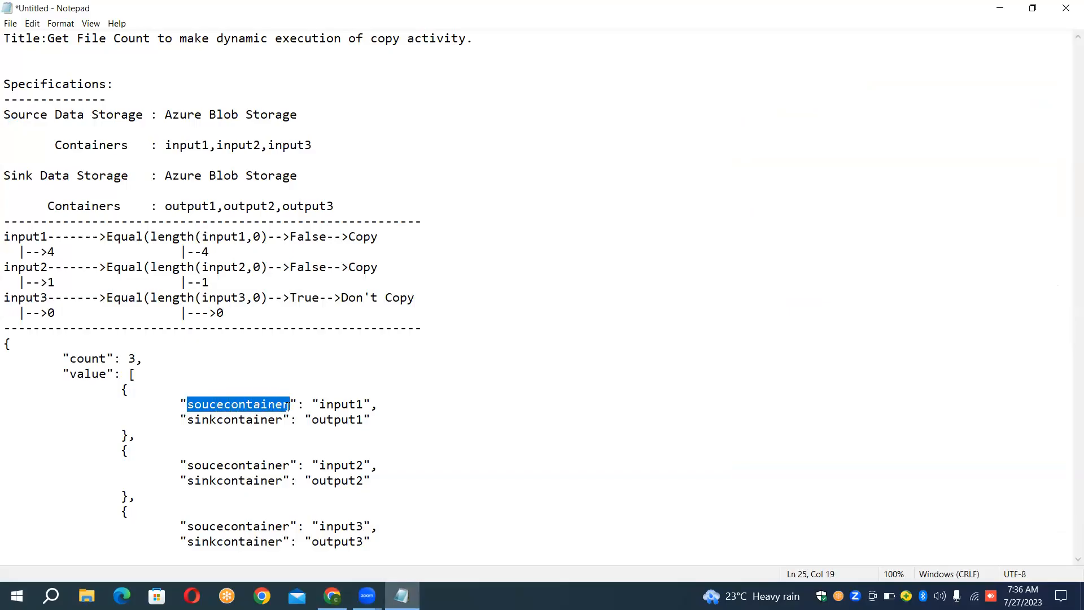
left_click(332, 596)
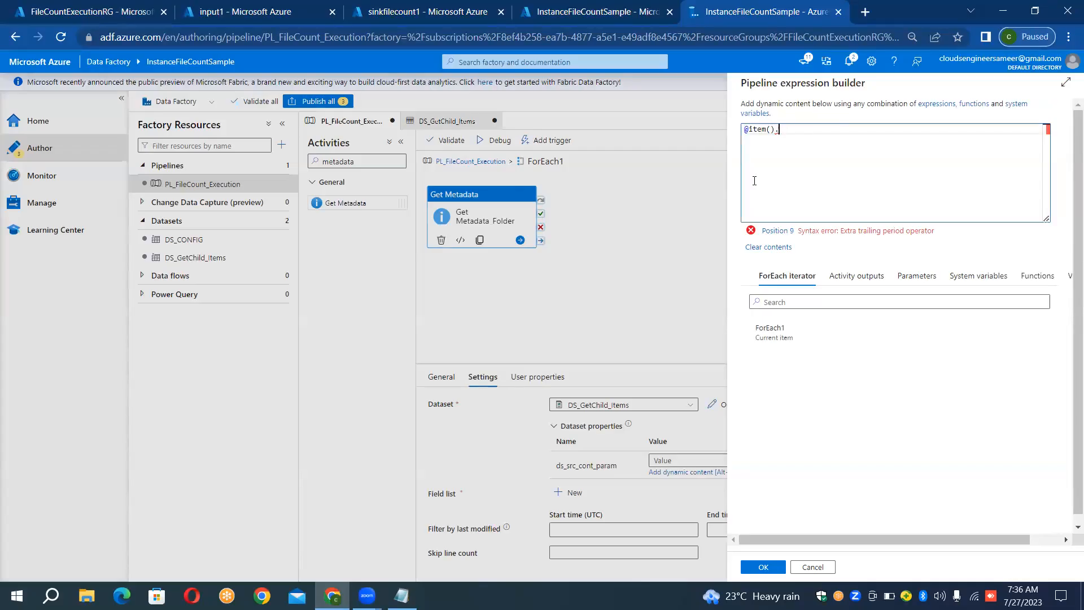
type("soucecontainer")
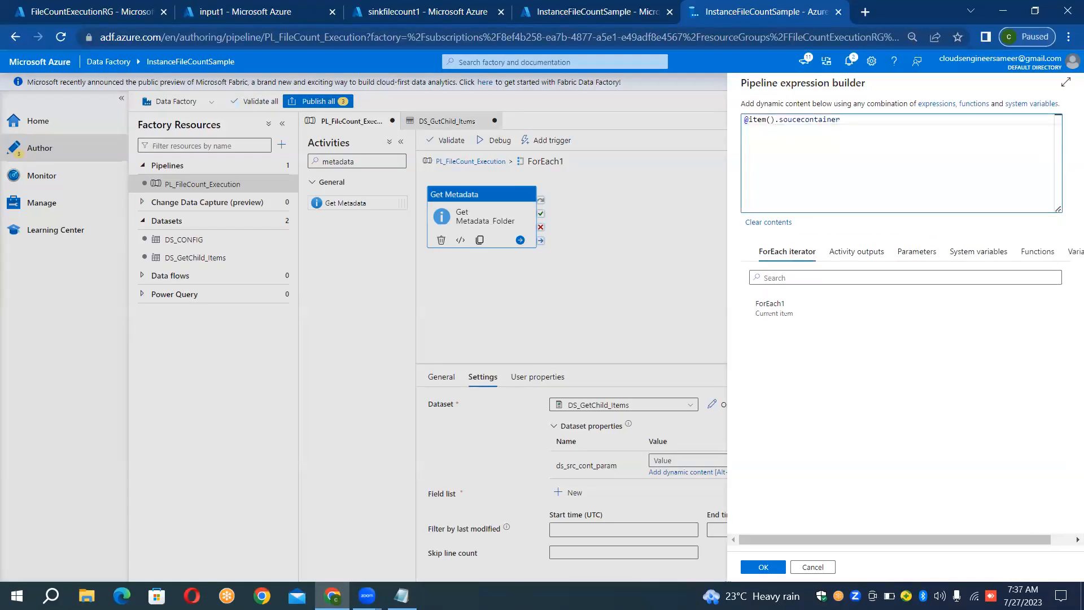
left_click(763, 566)
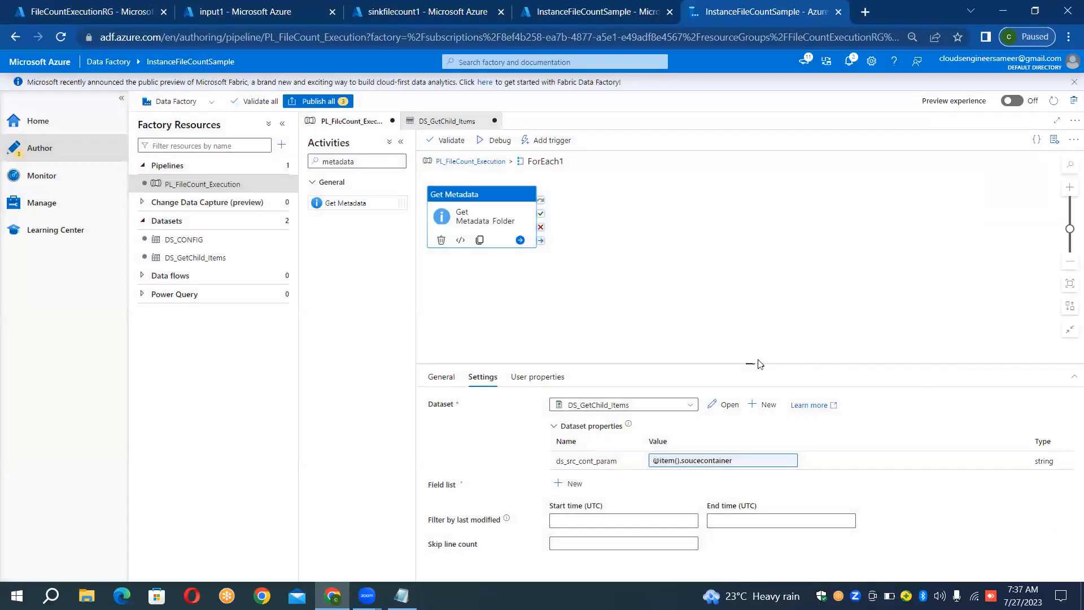
- Add a Child items argument to the Get Metadata field list and shift the activity slightly on the ForEach1 canvas
left_click_drag(753, 364, 751, 320)
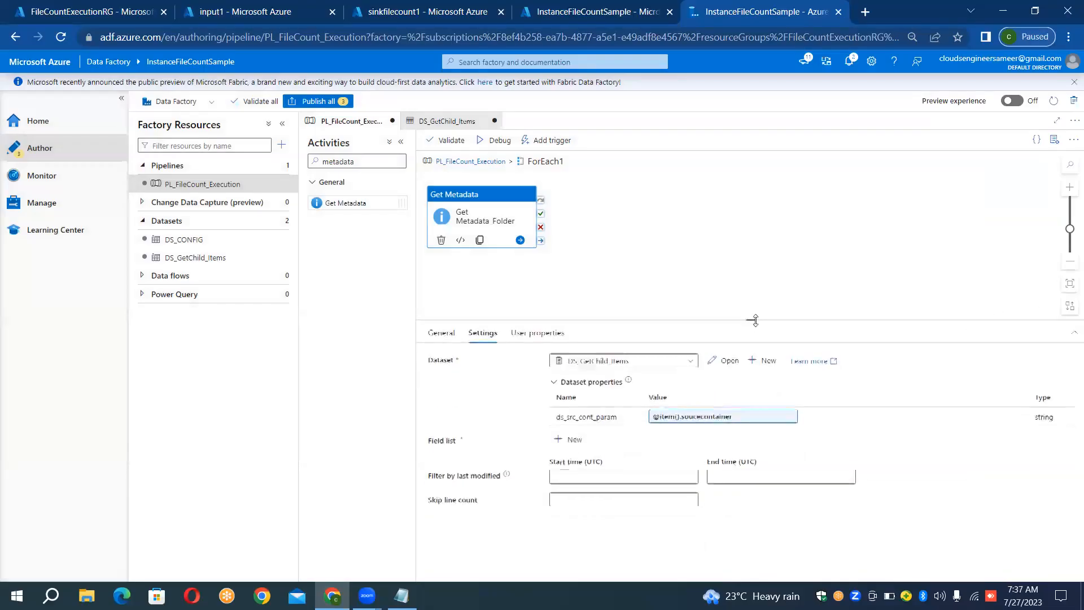
left_click(568, 441)
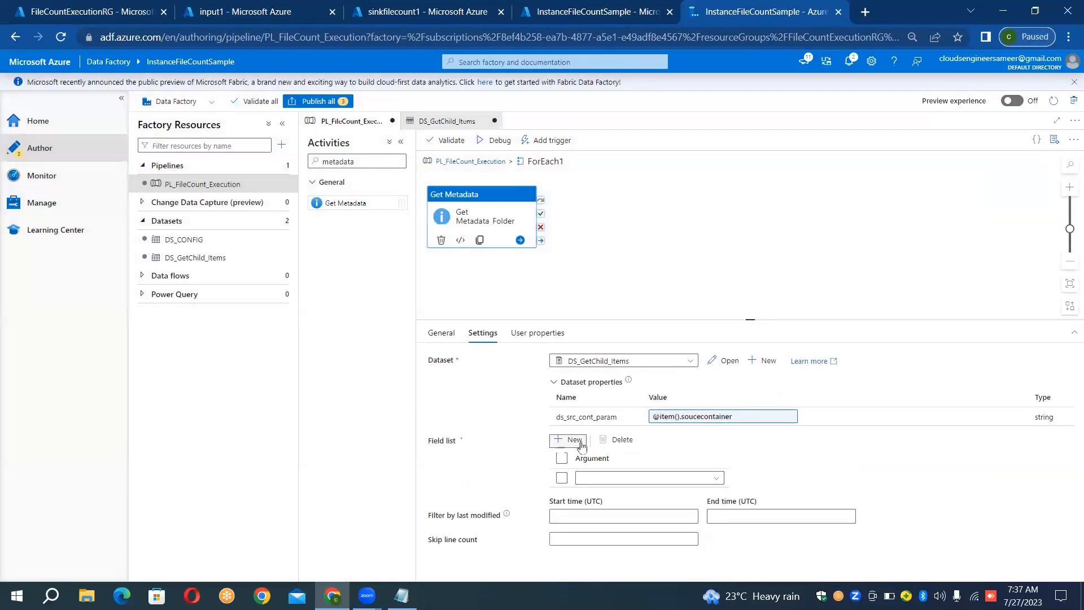
left_click(665, 479)
left_click(641, 493)
left_click_drag(499, 204, 518, 202)
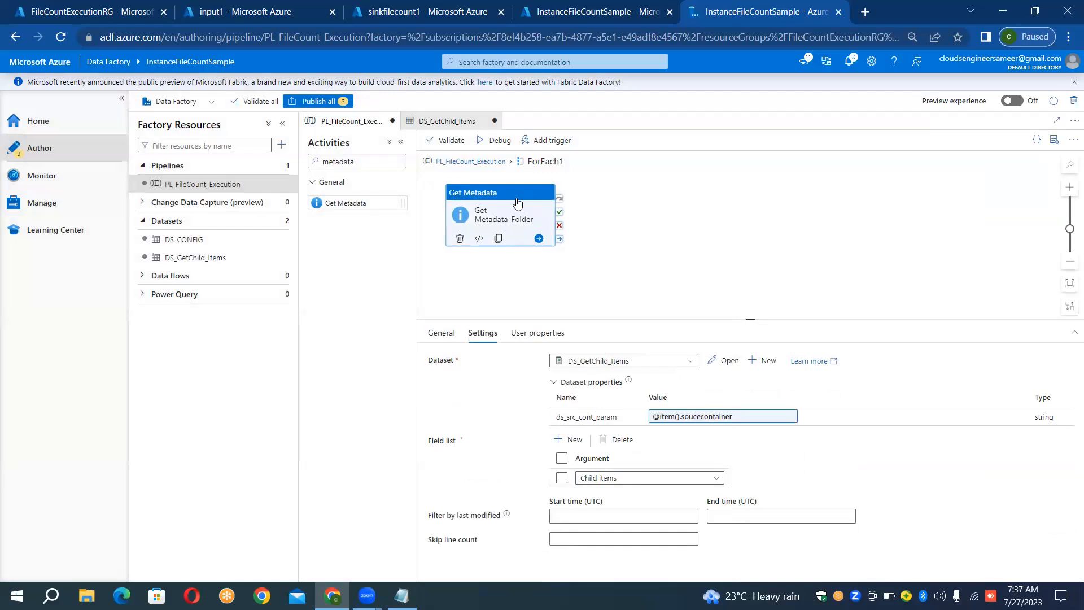
- Debug the PL_FileCount_Execution pipeline and examine the full output of the most recently started Get Metadata_Folder run
left_click(493, 141)
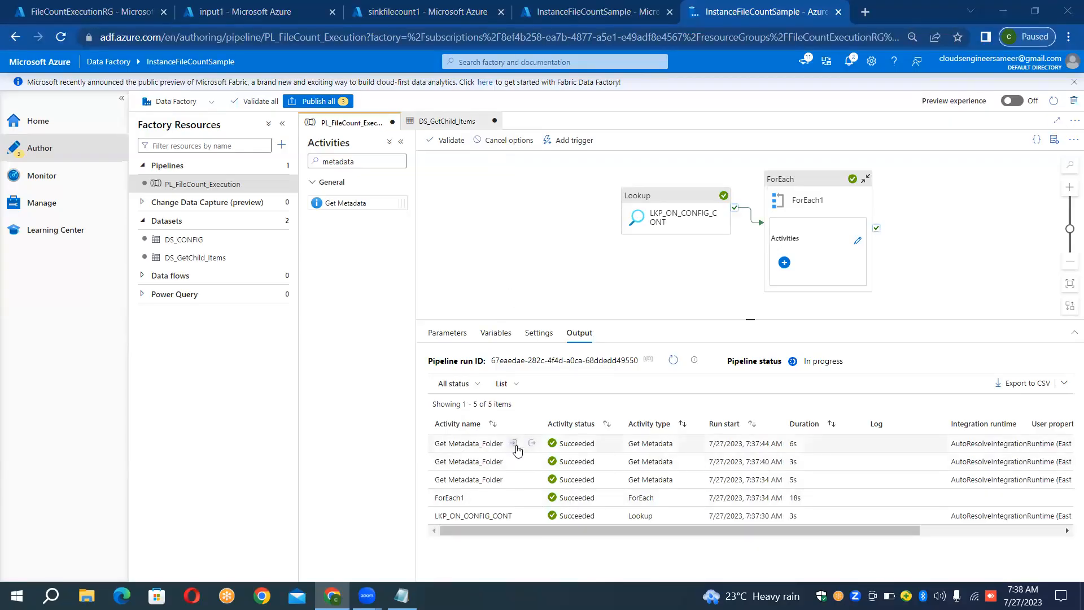
left_click(532, 443)
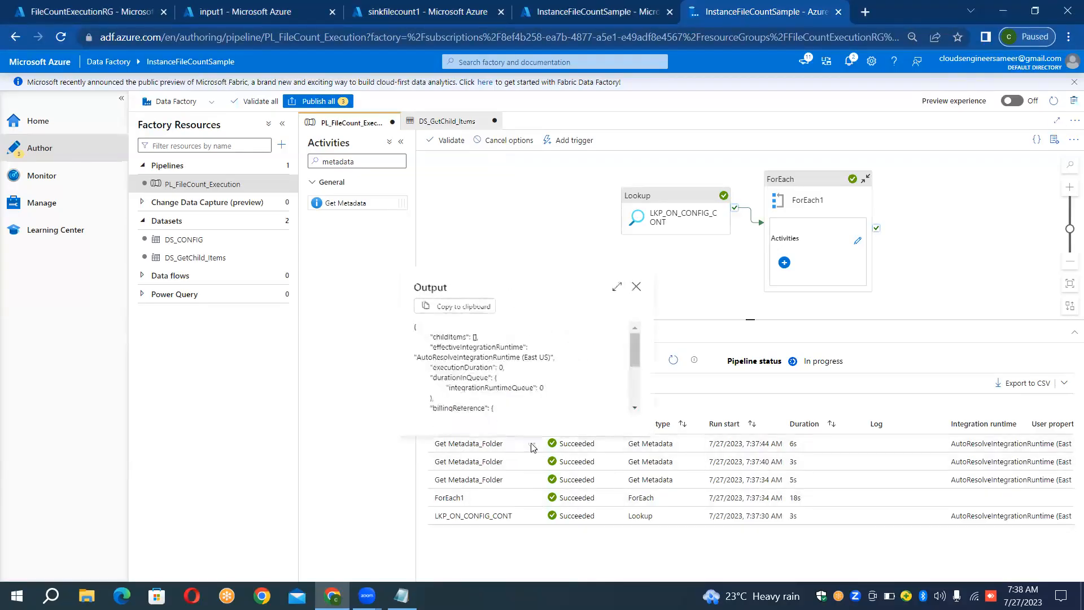
left_click(618, 287)
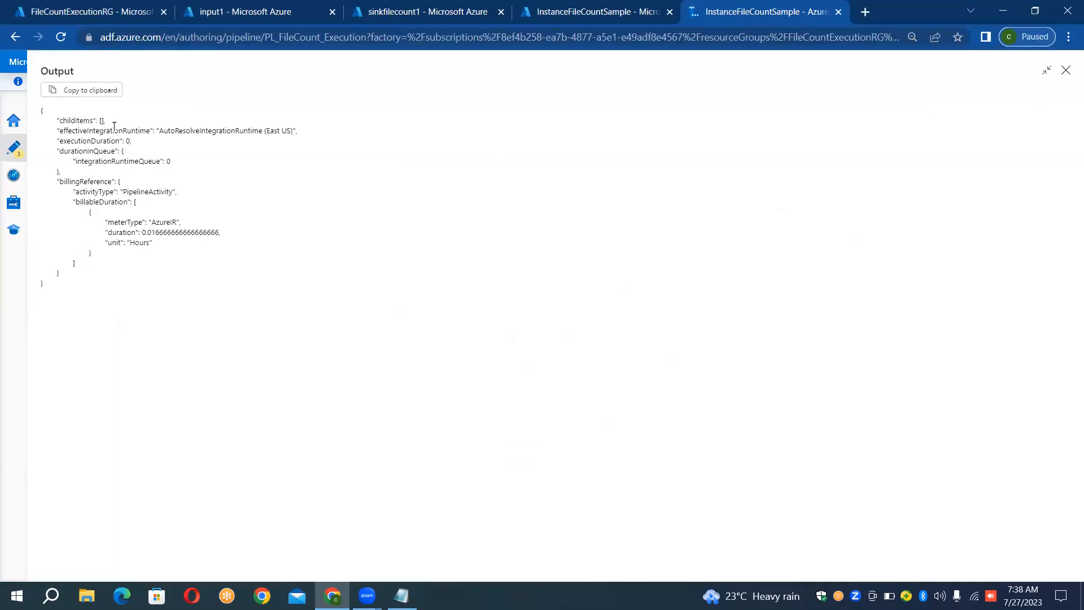
left_click(1066, 70)
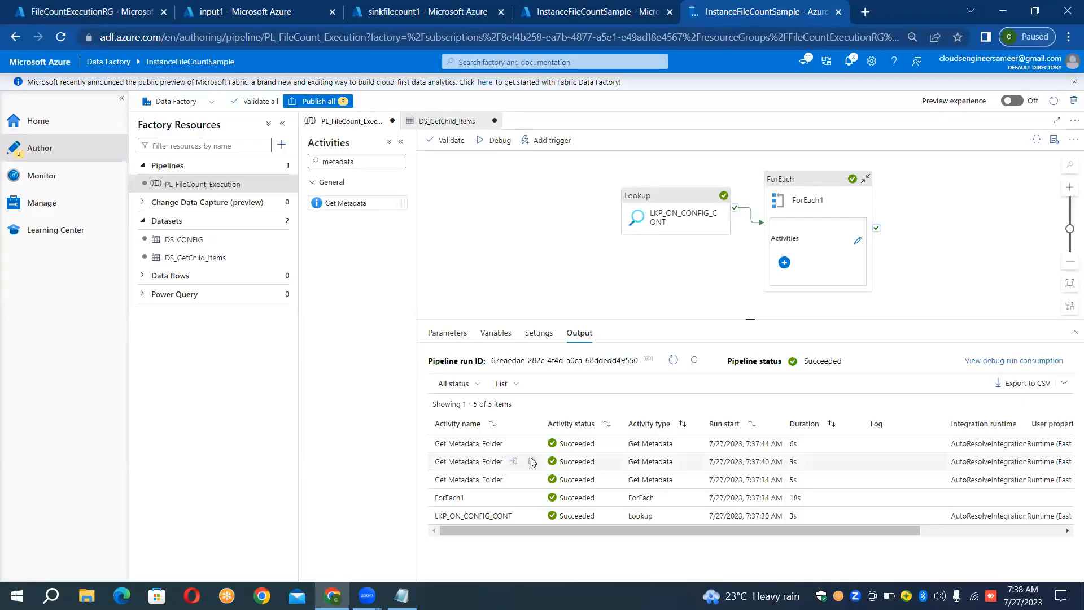
- Examine the child items in the full outputs of the other two Get Metadata_Folder runs
left_click(532, 461)
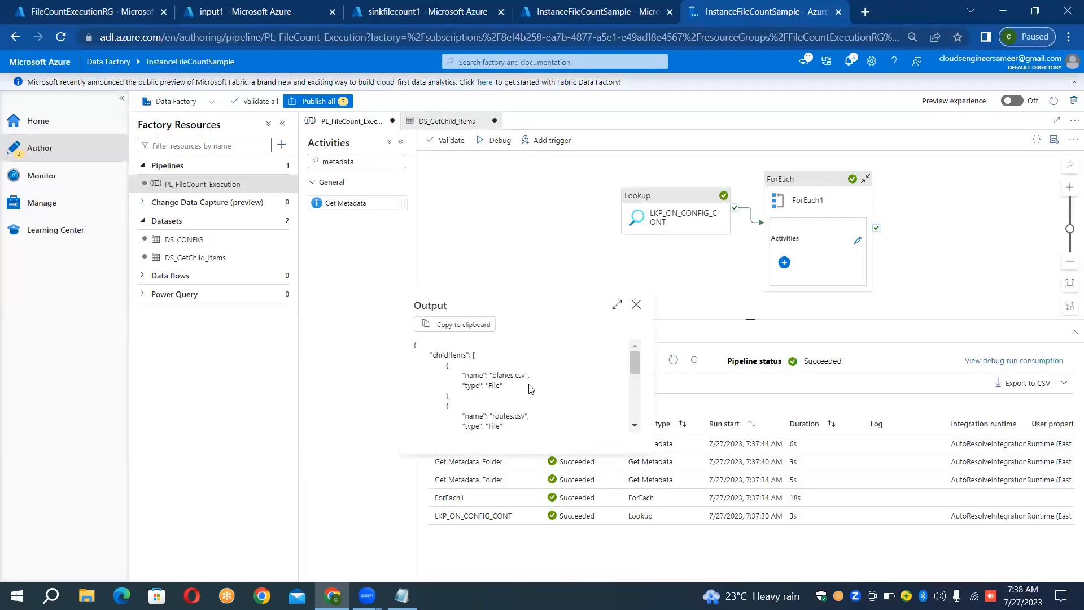
left_click(615, 305)
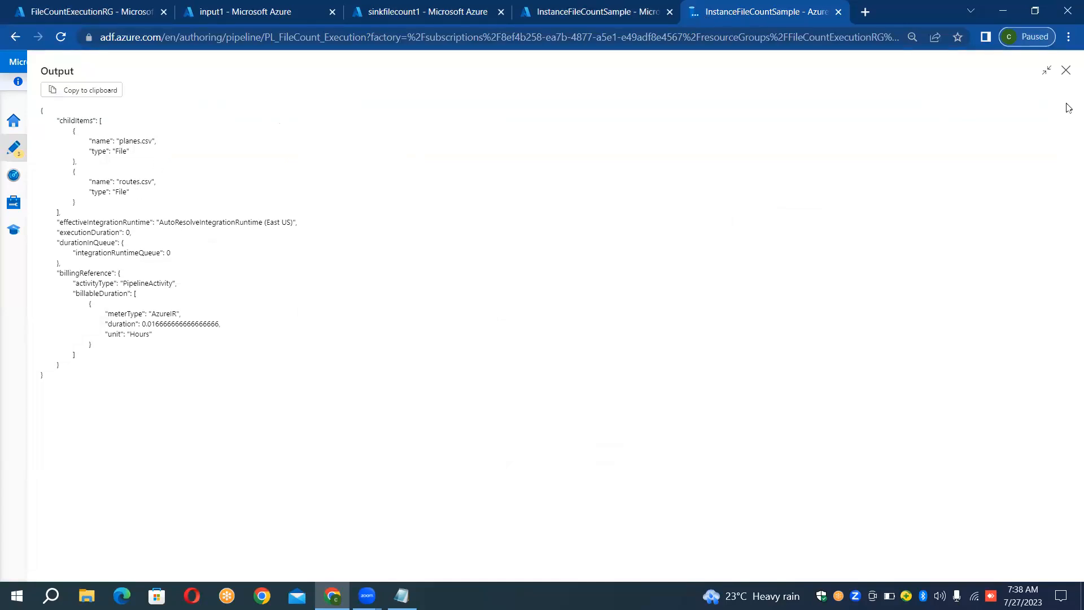
left_click(1066, 72)
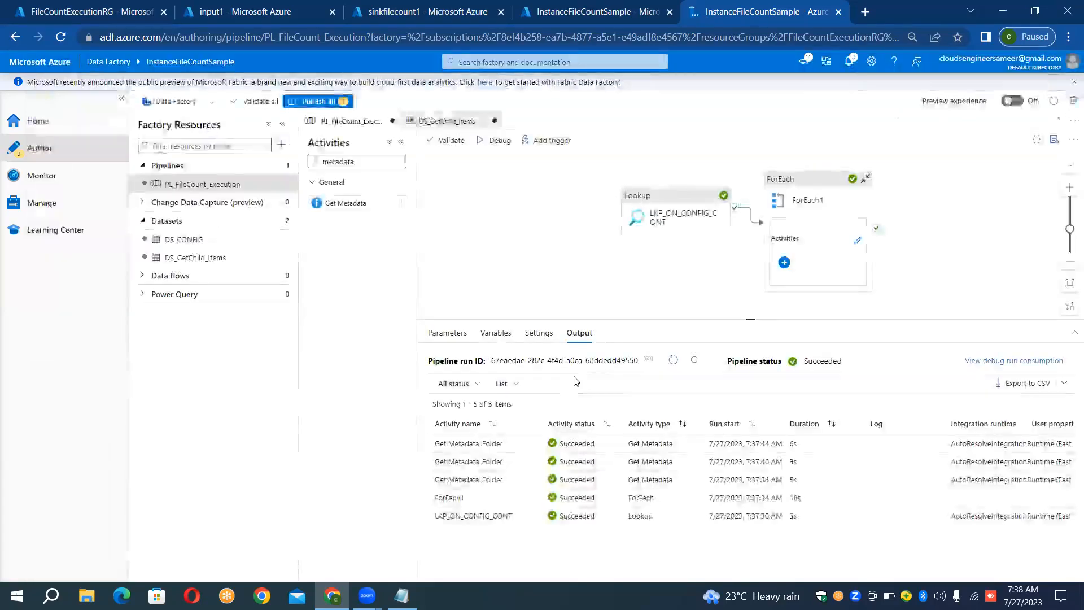
left_click(532, 481)
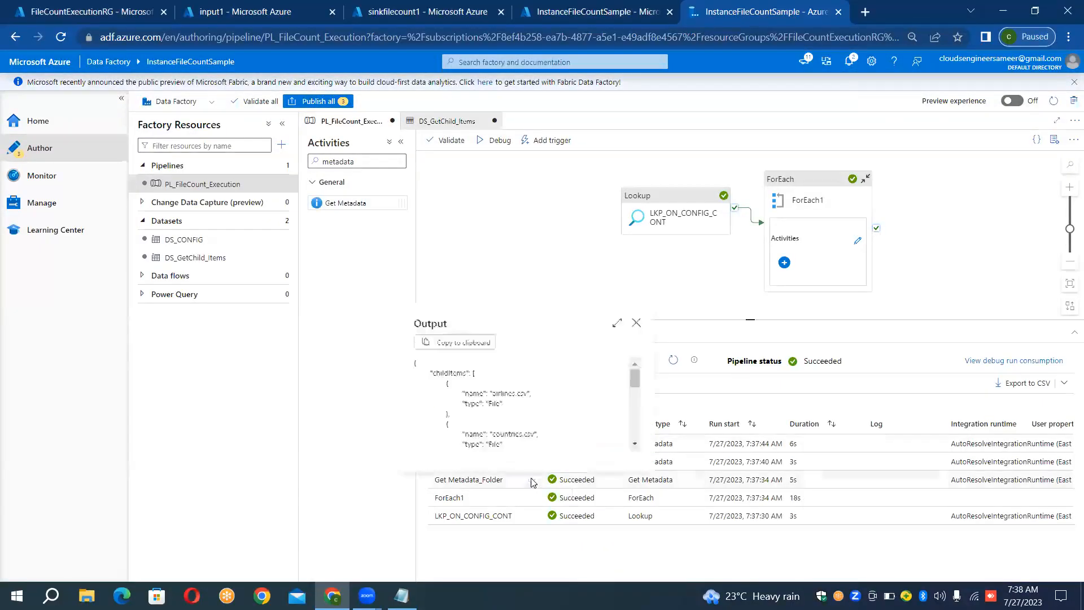
left_click(619, 322)
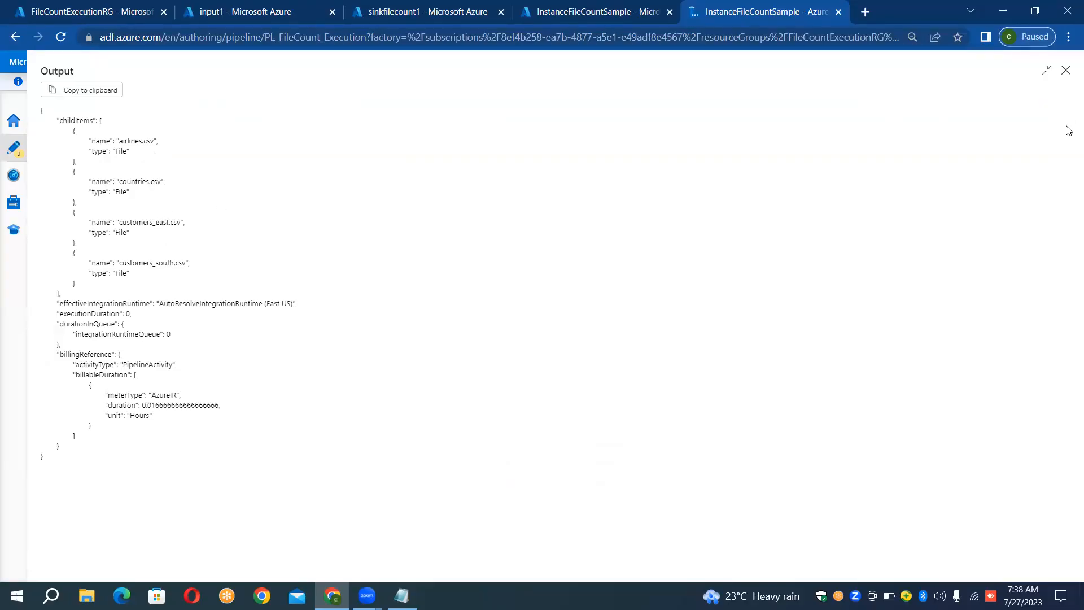
left_click(1067, 71)
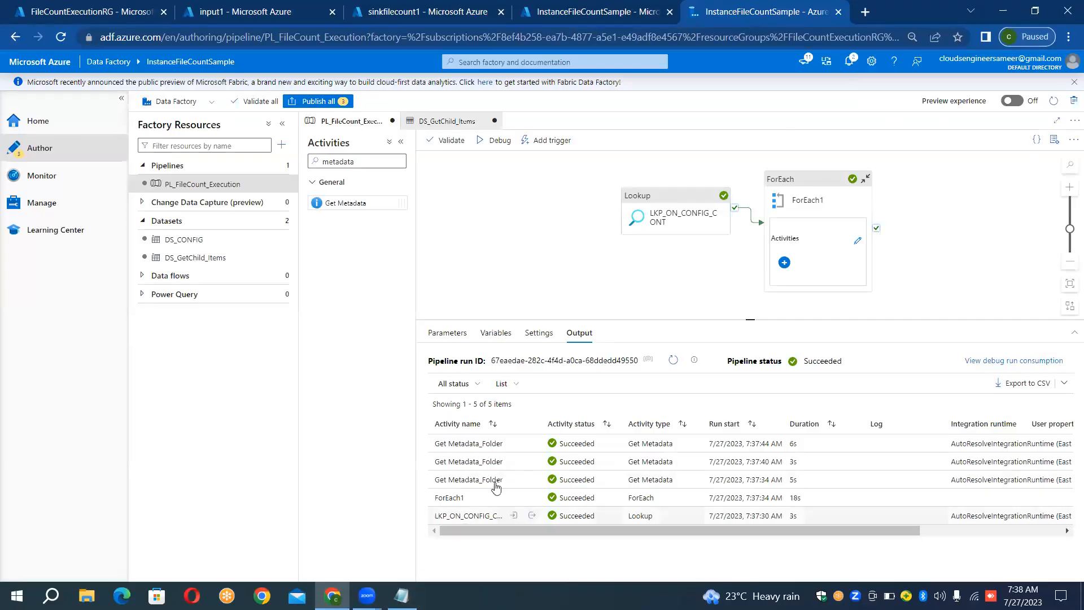
- Open the full output of the earliest Get Metadata_Folder run and copy its childItems block
left_click(531, 479)
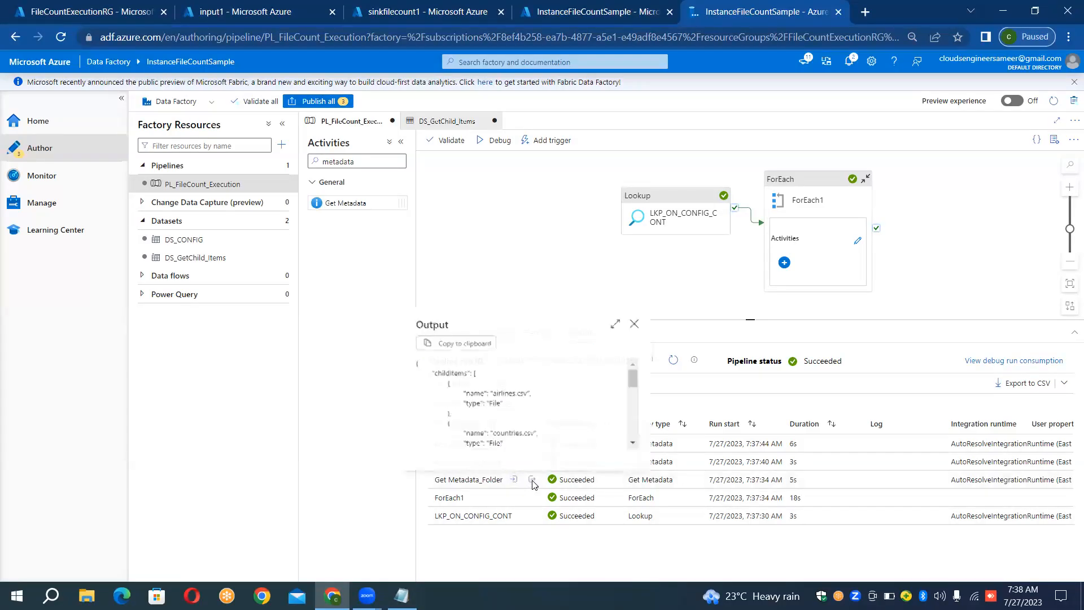
left_click(617, 323)
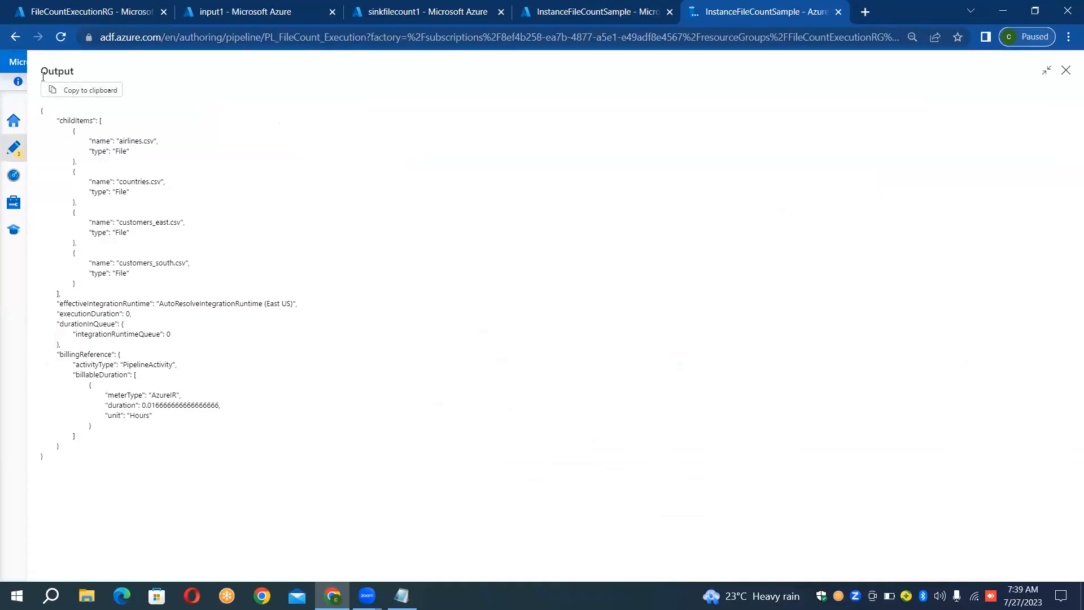
left_click_drag(41, 111, 207, 294)
key("ctrl+c")
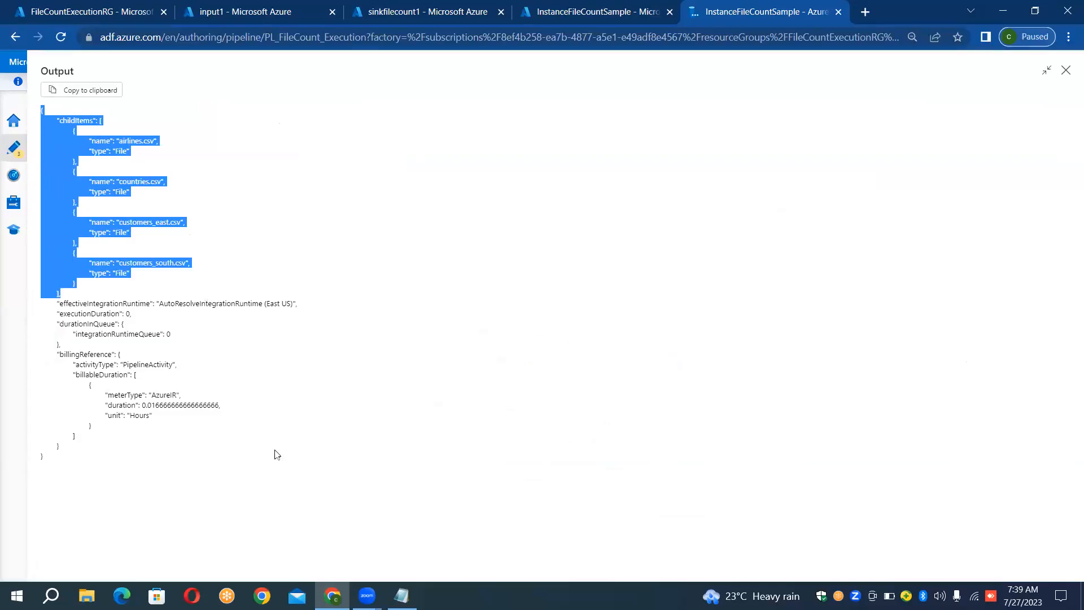
- Switch to the Notepad notes and add the heading OUTPUT_LOOKUP, underlined with dashes, directly above the Lookup JSON
left_click(401, 595)
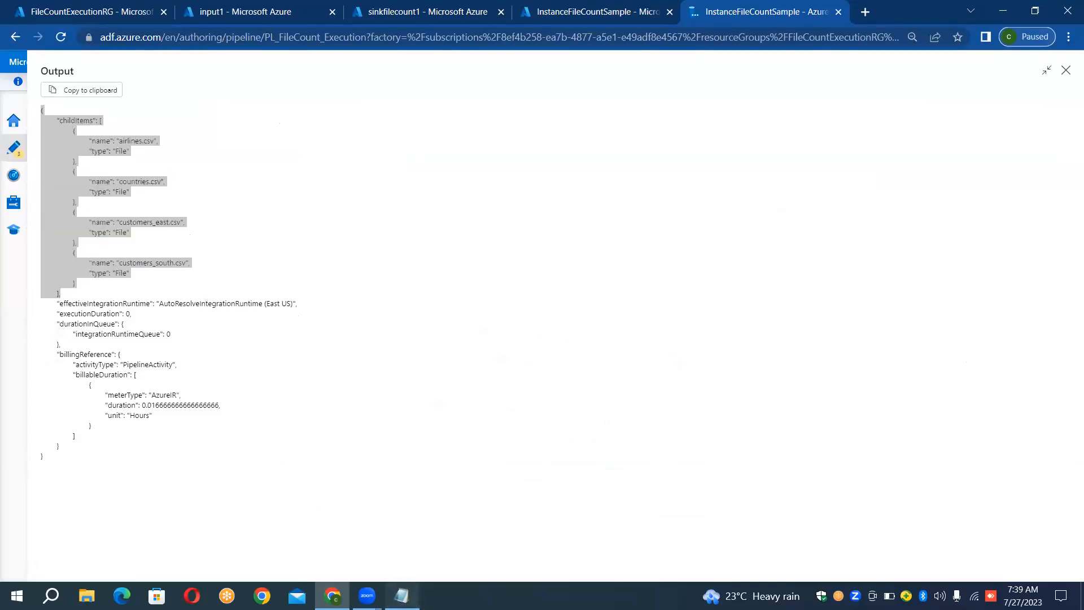
left_click(414, 518)
key("Up")
key("Up")
key("Up")
key("Up")
key("Left")
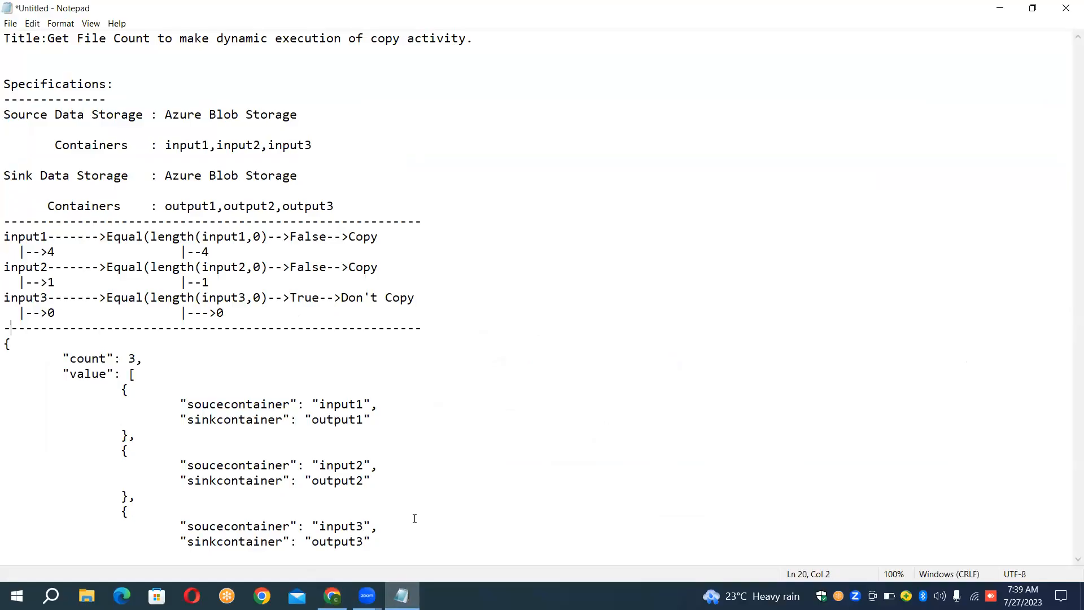
key("Down")
key("Return")
key("Up")
type("OU")
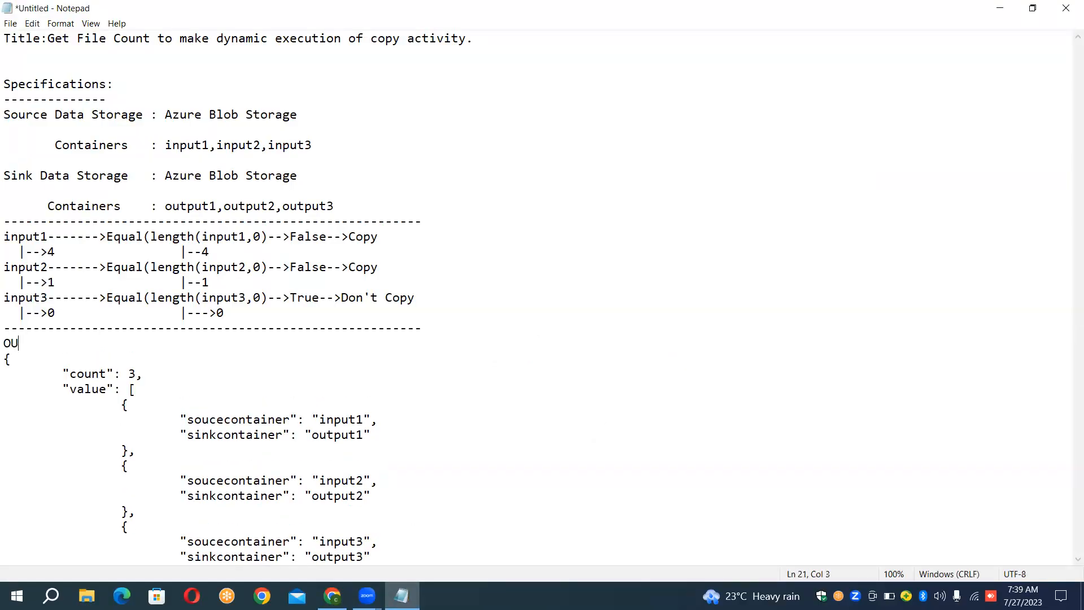
type("TPUT_")
type("LOOKUP")
key("Return")
type("---")
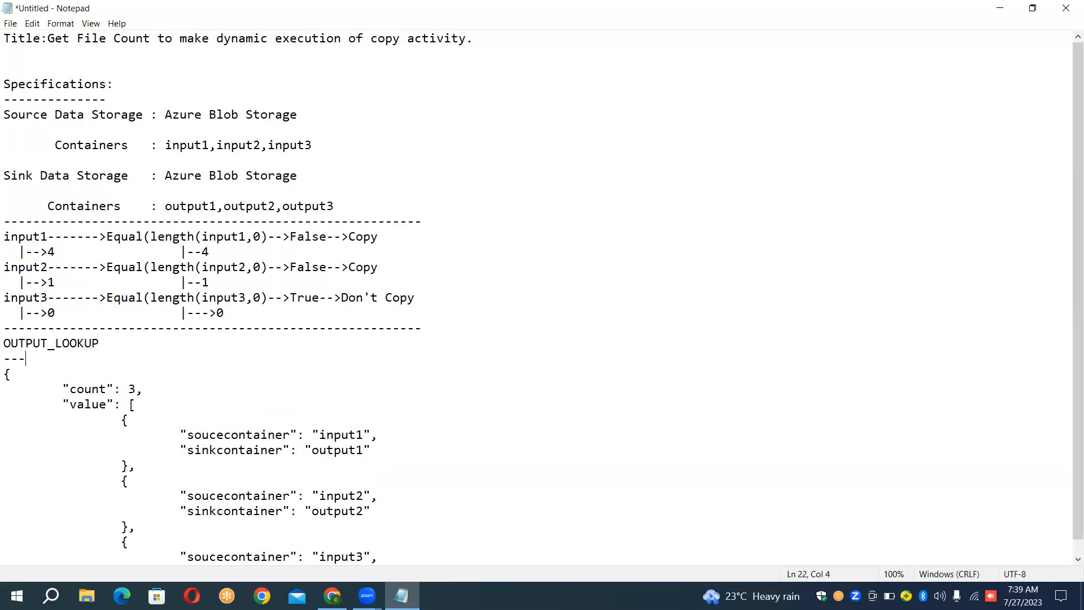
type("----------")
- Add a dash-underlined OUTPUT_GETMETADATA heading below the Lookup JSON and paste the copied childItems block under it
key("Down")
key("Down")
key("Down")
key("Down")
key("Down")
key("Down")
key("Down")
key("Down")
key("Down")
key("Down")
key("Down")
key("Down")
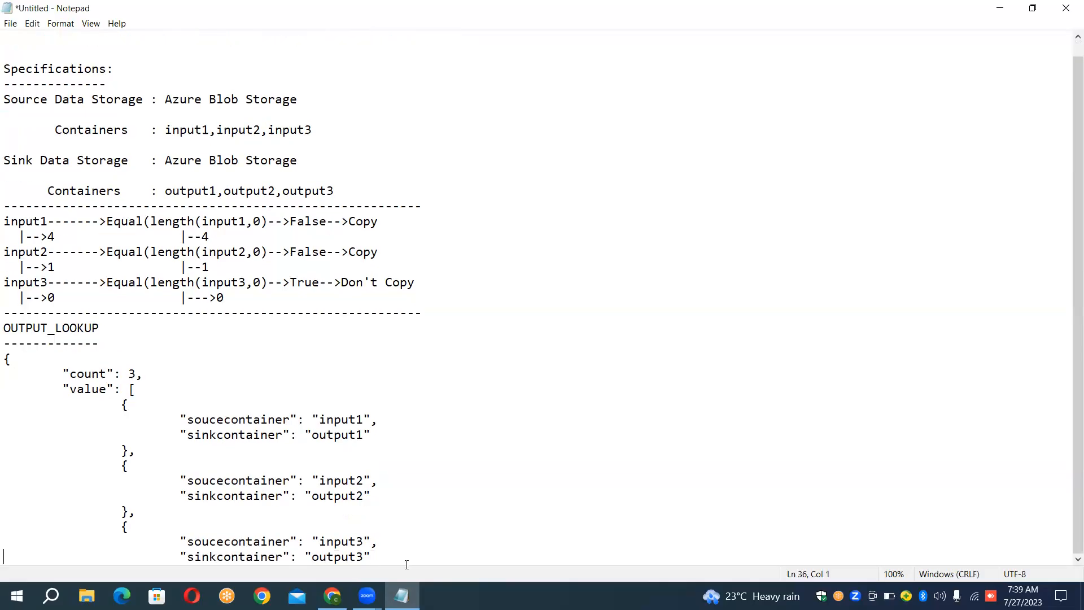
key("Left")
key("Down")
key("Return")
key("Return")
key("Return")
key("Return")
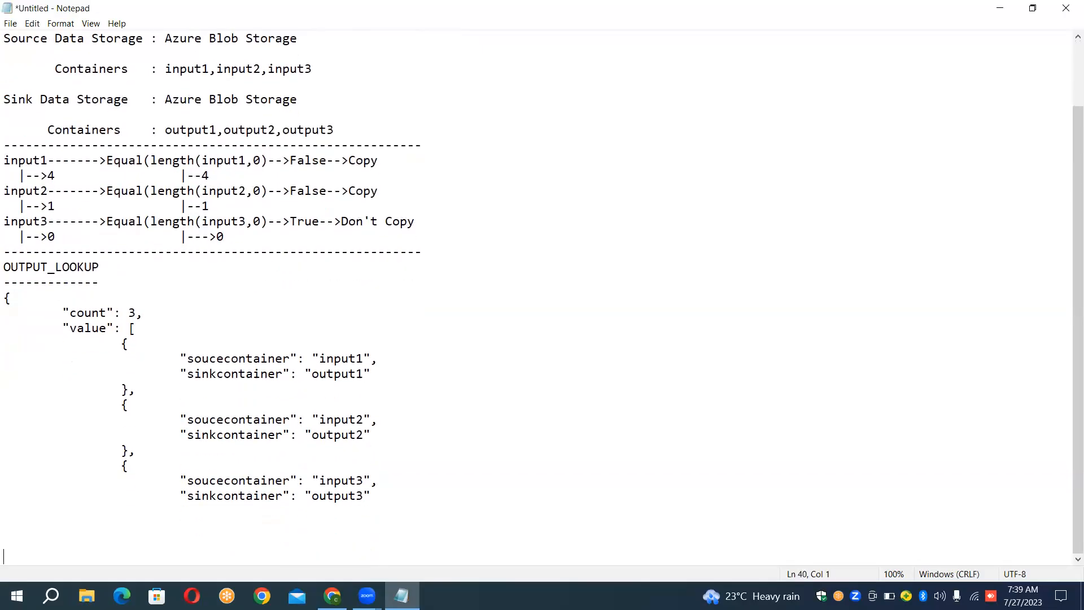
key("Up")
key("Up")
type("OUTPUT_GETMETADAT")
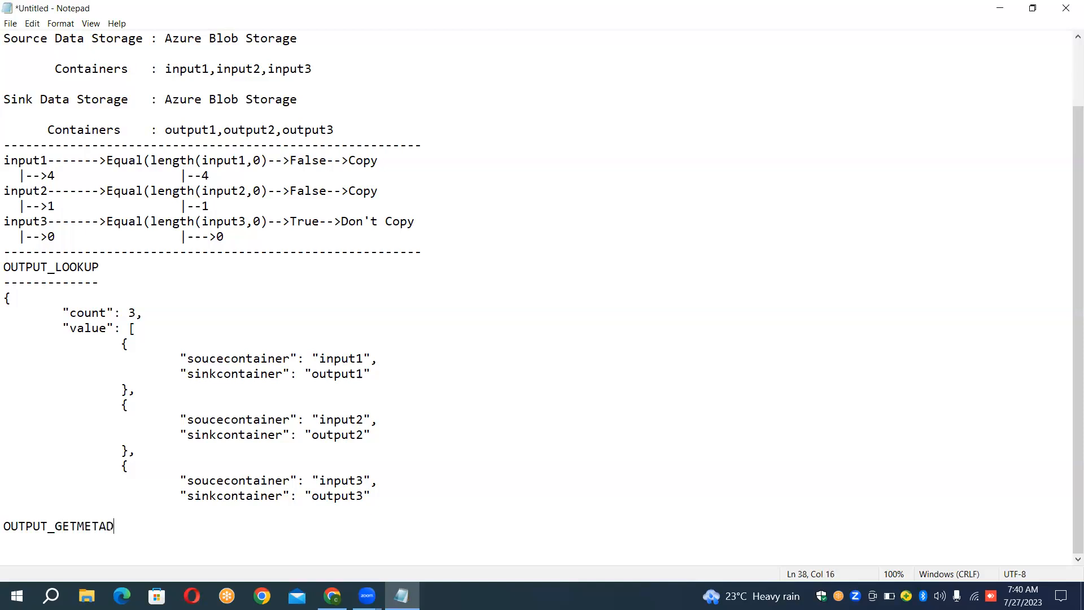
key("BackSpace")
key("BackSpace")
key("BackSpace")
key("BackSpace")
type("ADATA")
key("Return")
type("------------------")
key("Return")
key("ctrl+v")
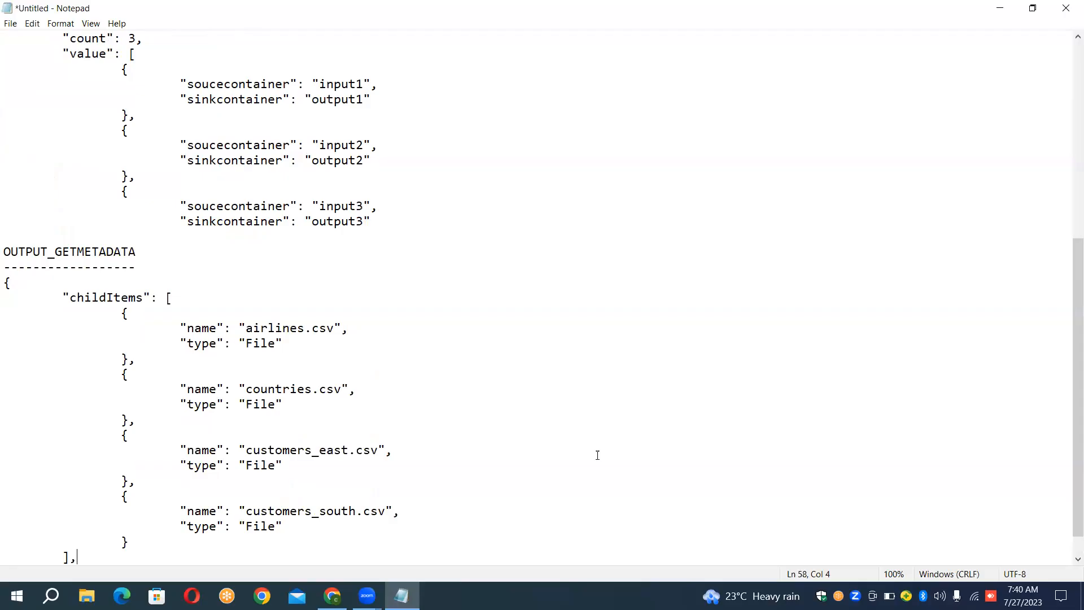
- Return to Data Factory, close the run output, and move the Lookup and ForEach1 activities toward the left side of the pipeline canvas
left_click(332, 595)
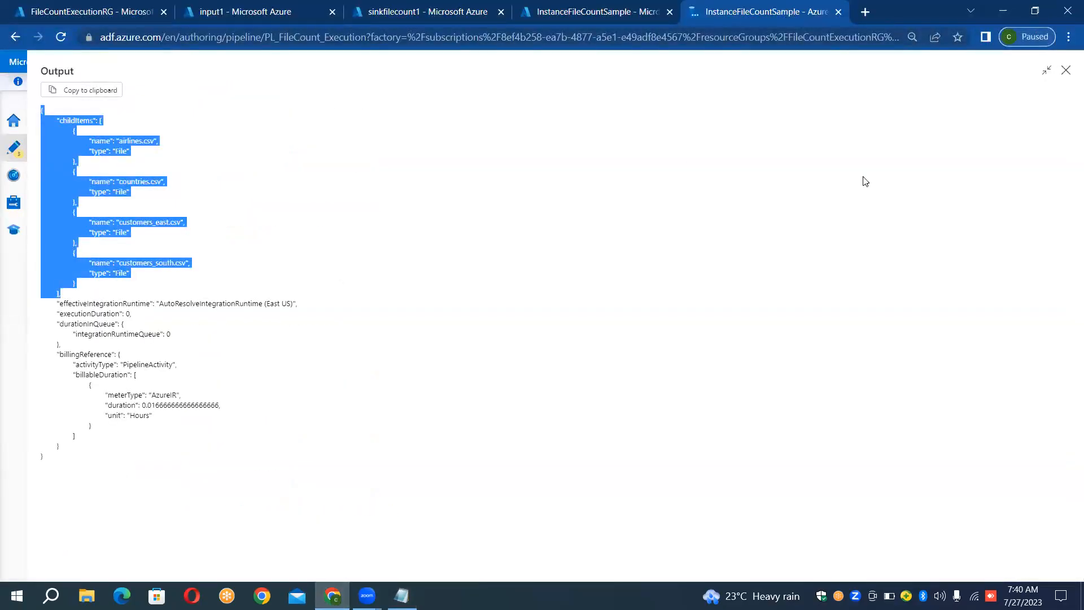
left_click(1065, 73)
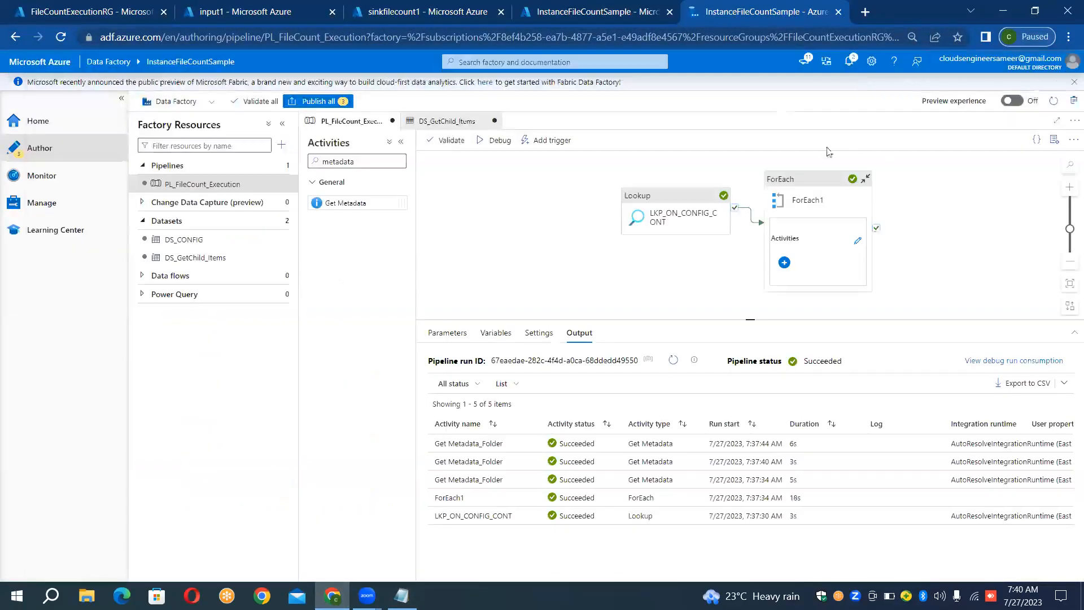
left_click_drag(684, 202, 484, 182)
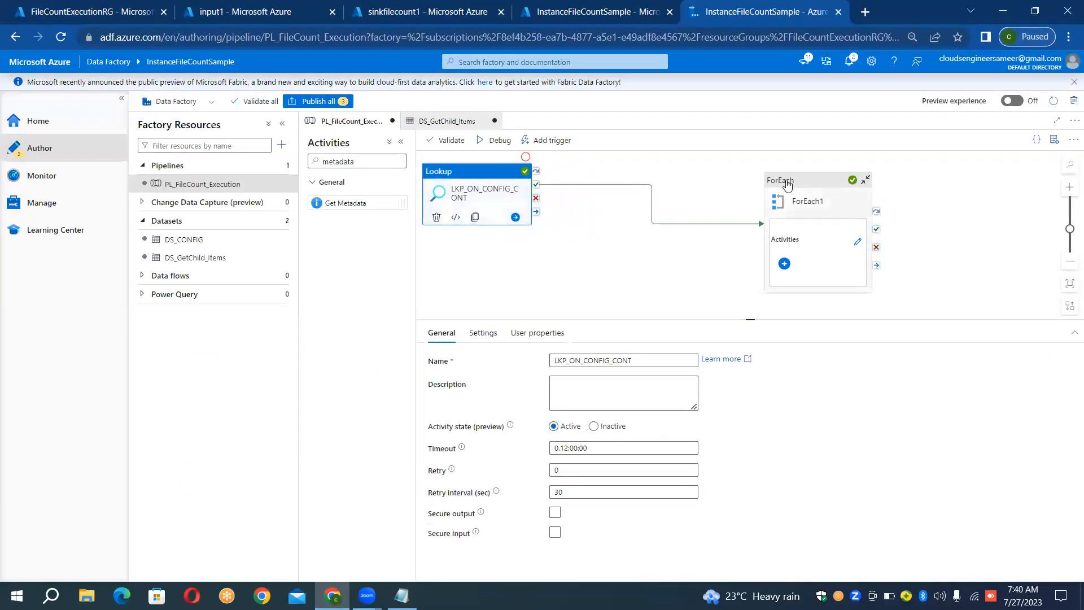
left_click_drag(787, 185, 623, 177)
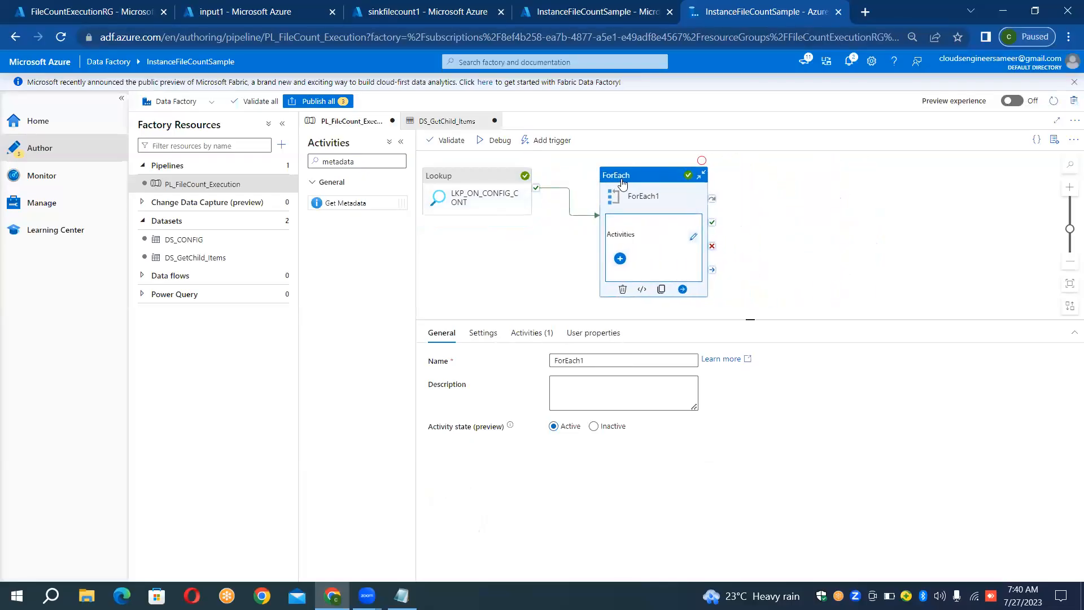
- Inside ForEach1, move Get Metadata_Folder to the left and add an If Condition activity beside it
left_click(694, 241)
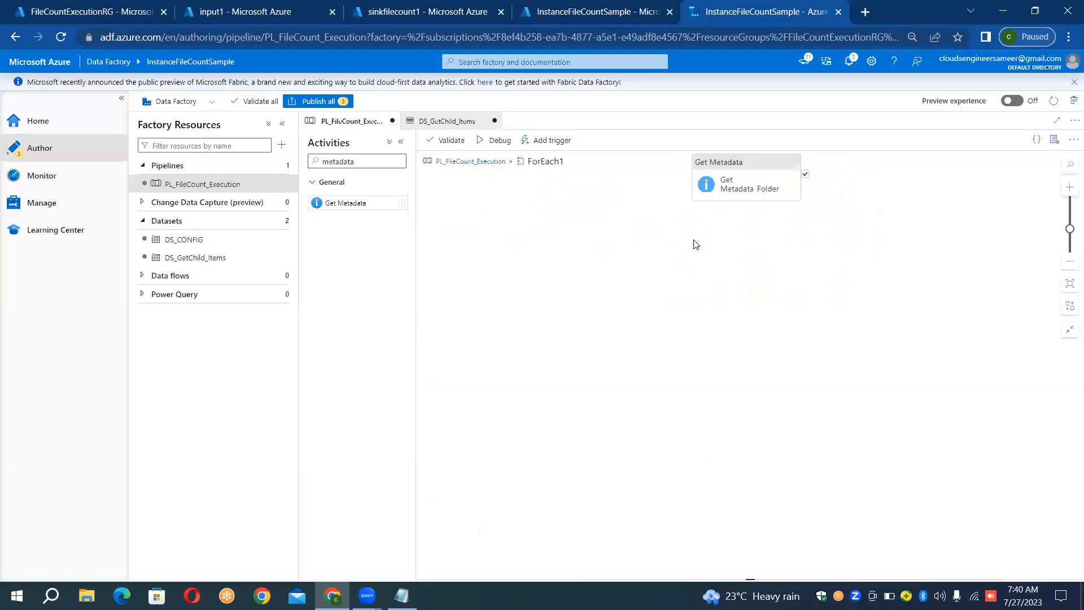
left_click_drag(722, 162, 468, 207)
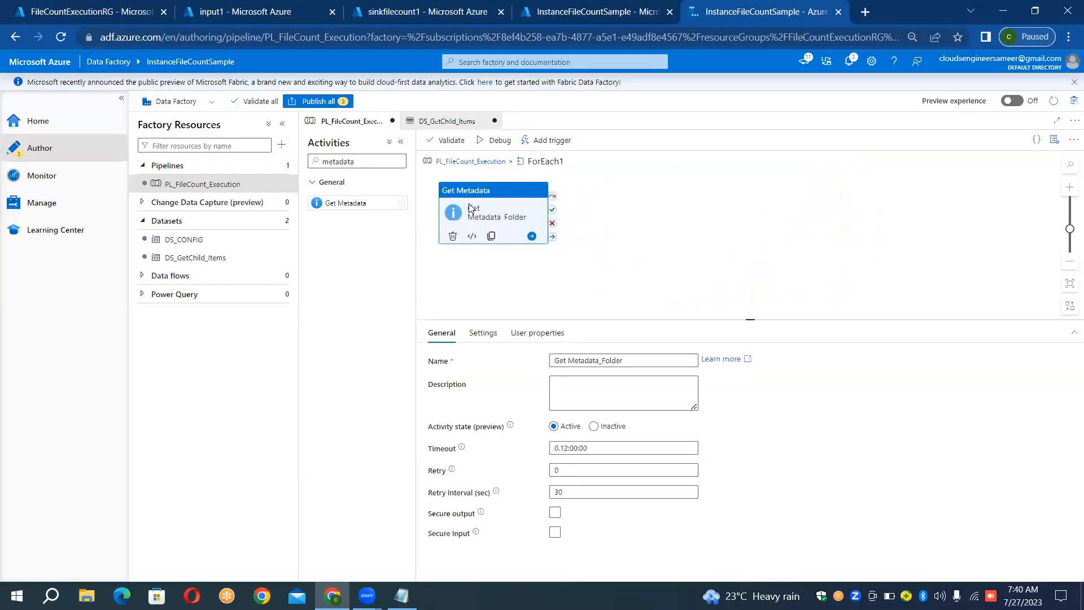
left_click(393, 162)
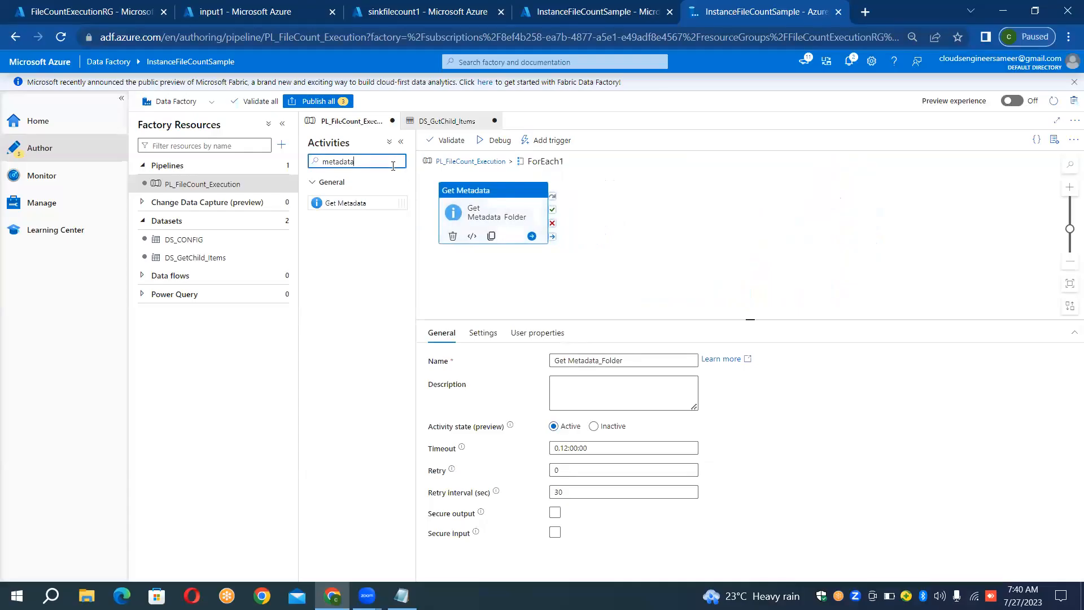
key("ctrl+a")
key("BackSpace")
type("if")
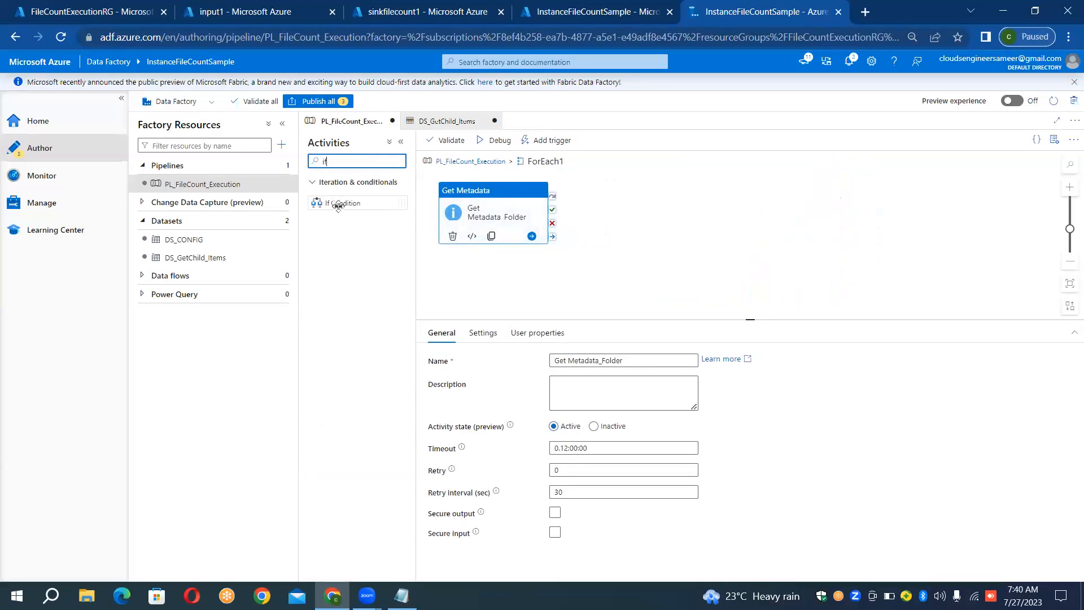
left_click_drag(338, 205, 628, 188)
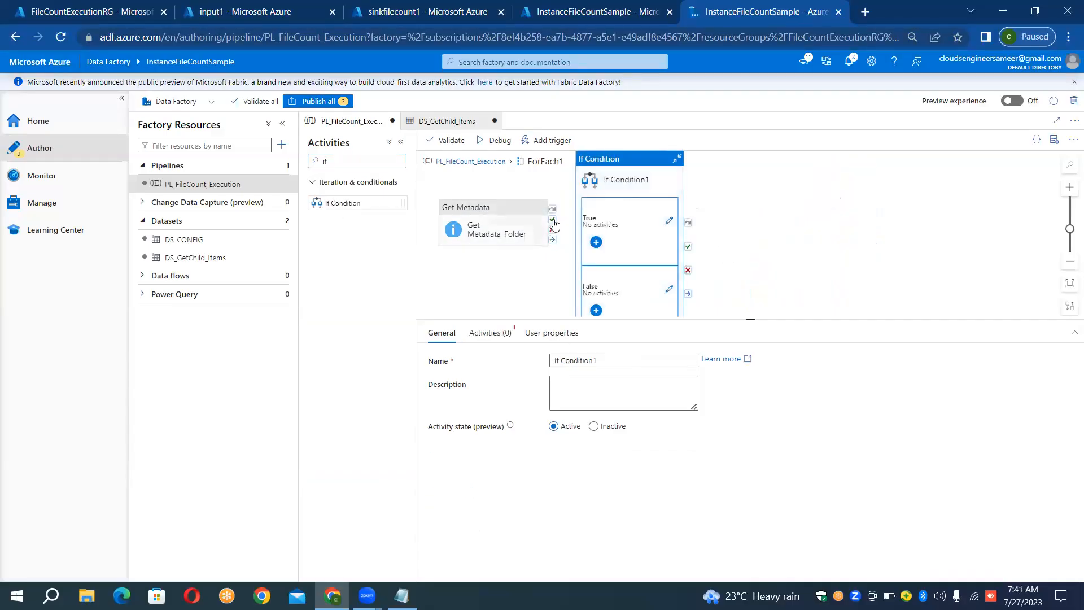
- Connect Get Metadata_Folder to If Condition1 on success and move If Condition1 farther away from it
left_click_drag(553, 223, 585, 225)
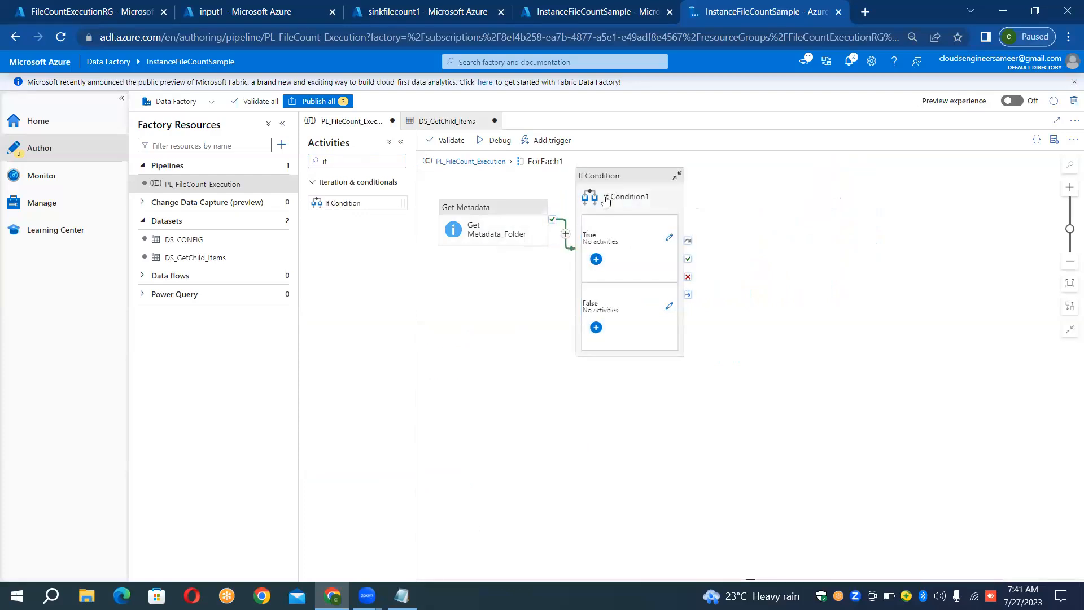
left_click_drag(619, 180, 668, 170)
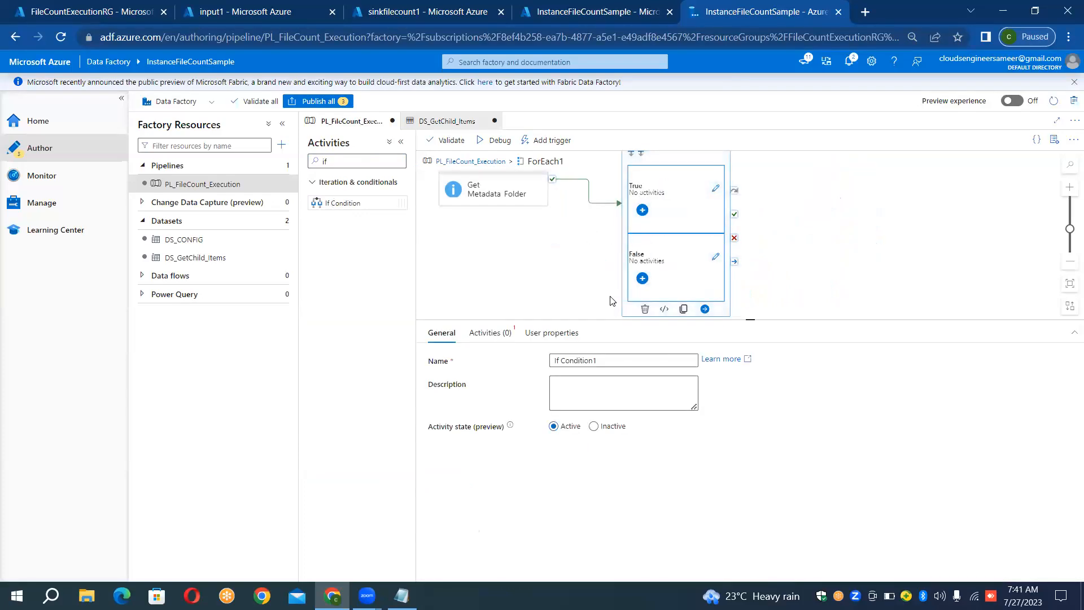
left_click_drag(694, 159, 704, 179)
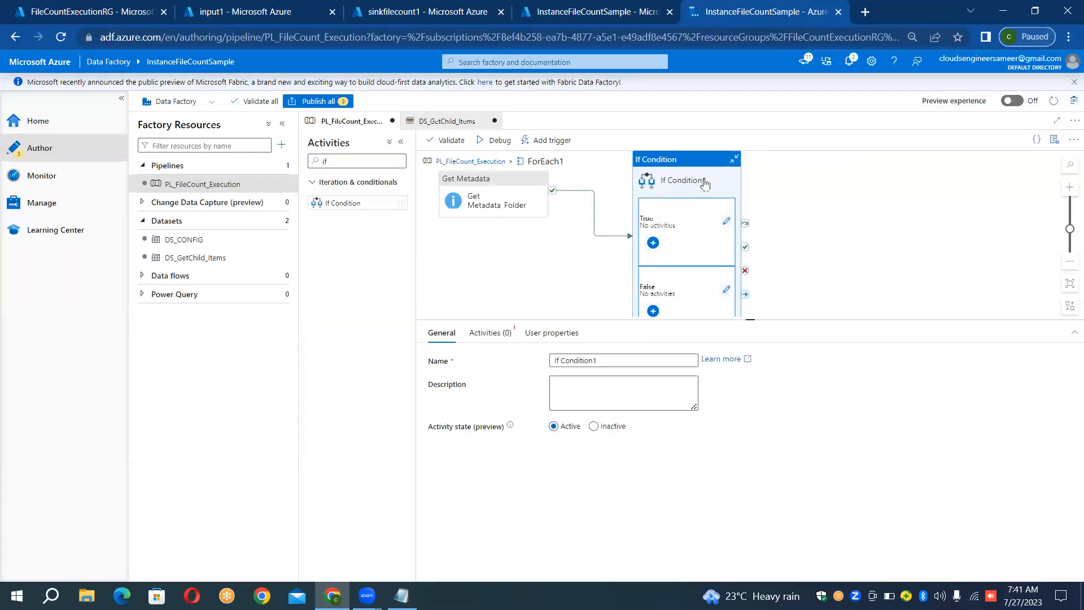
- Open If Condition1's activity settings to examine its expression and its True and False cases
left_click(503, 339)
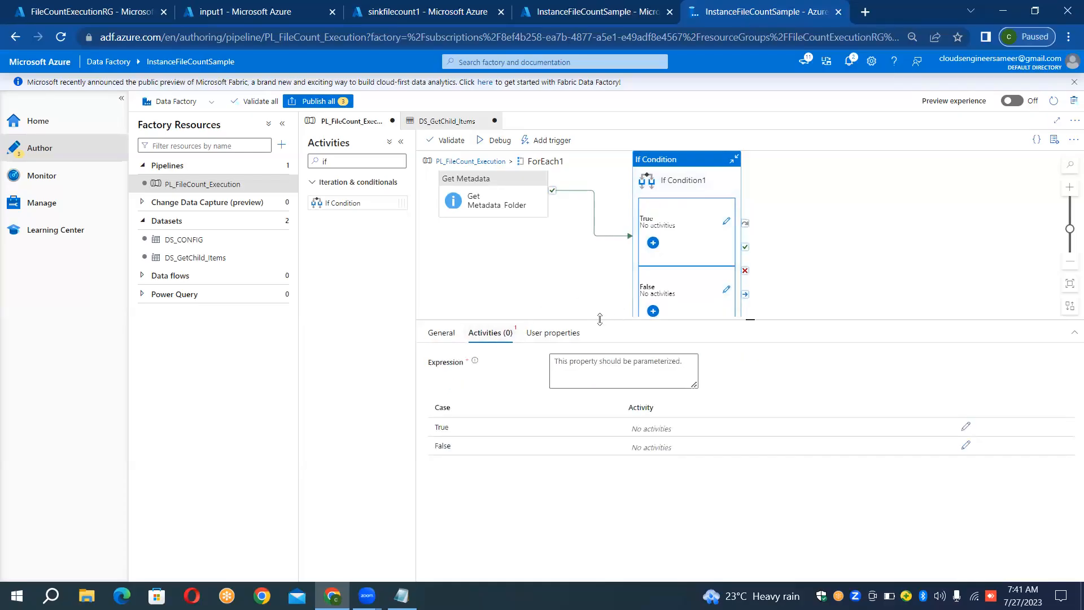
left_click(590, 371)
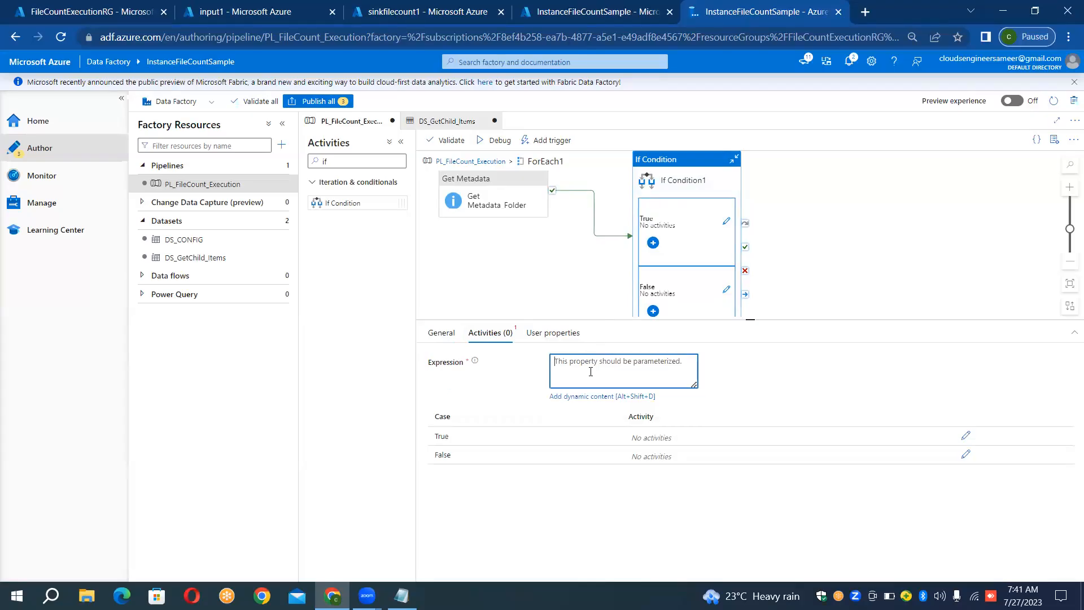
left_click(28, 94)
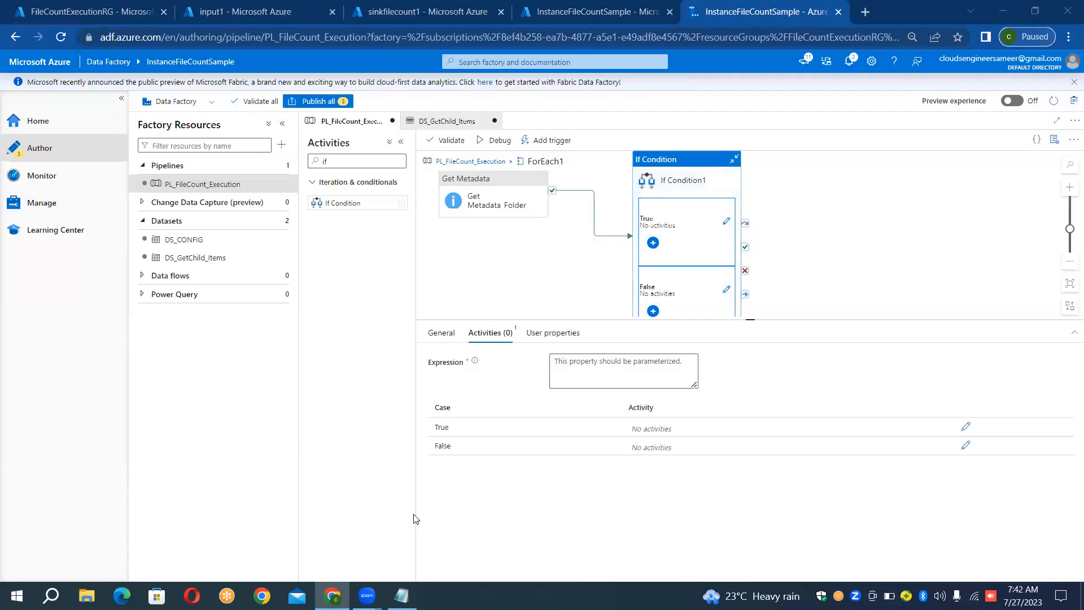
- Switch to Notepad, review the length-equals-0 rules deciding which input containers get copied, and return to Data Factory
left_click(401, 595)
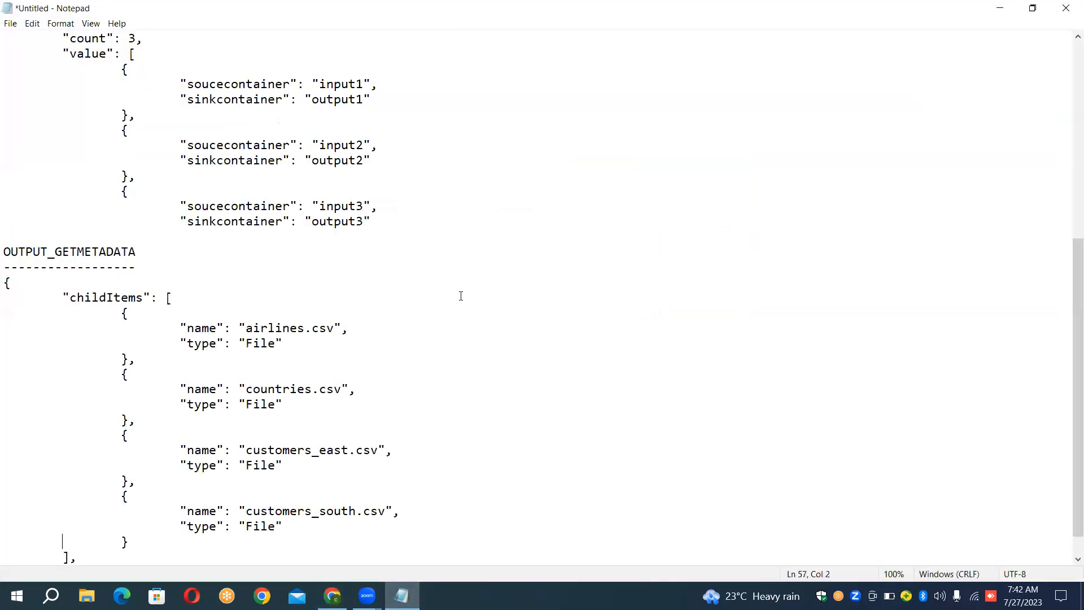
key("Up")
key("Up")
key("Up")
key("Up")
key("Up")
key("Up")
key("Up")
key("Up")
key("Up")
key("Up")
key("Up")
key("Up")
key("Up")
key("Up")
key("Up")
key("Up")
key("Up")
key("Up")
key("Up")
key("Up")
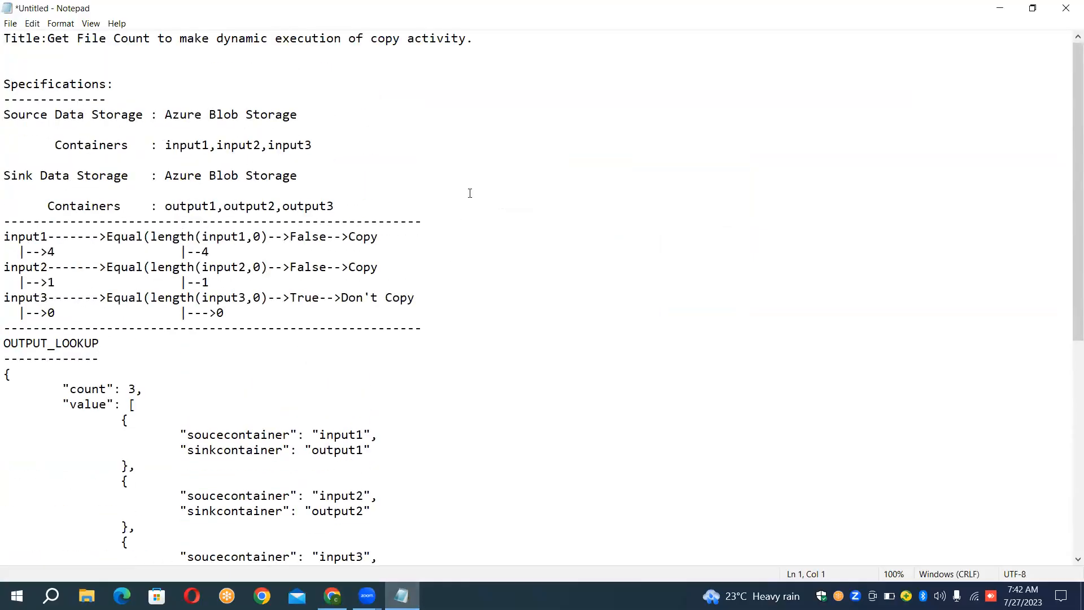
left_click(327, 238)
left_click(332, 596)
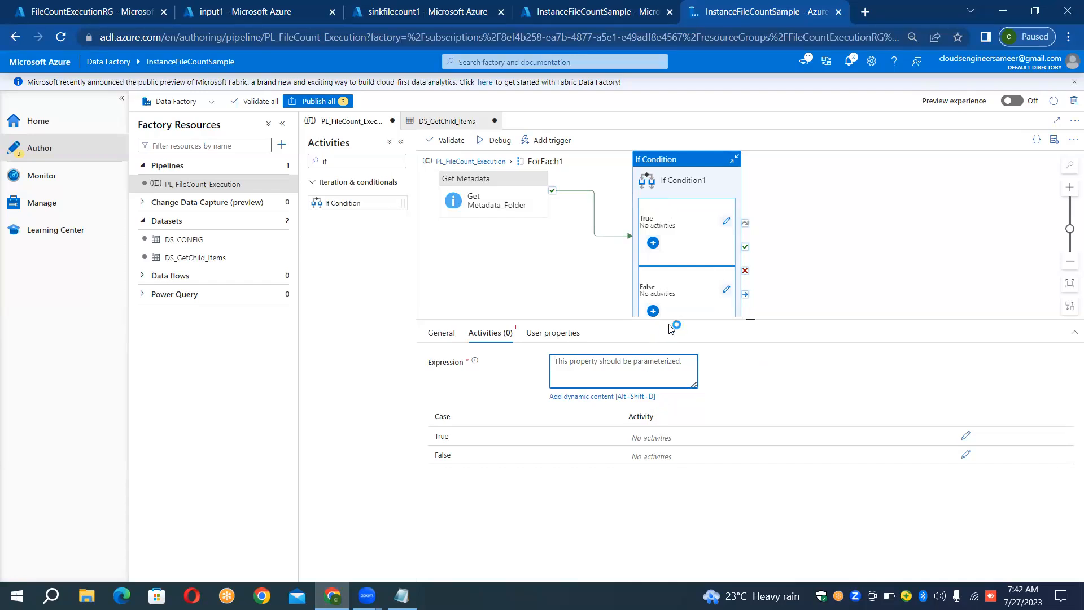
- Open the False activities of If Condition1 for editing and clear the activity search filter
left_click(724, 291)
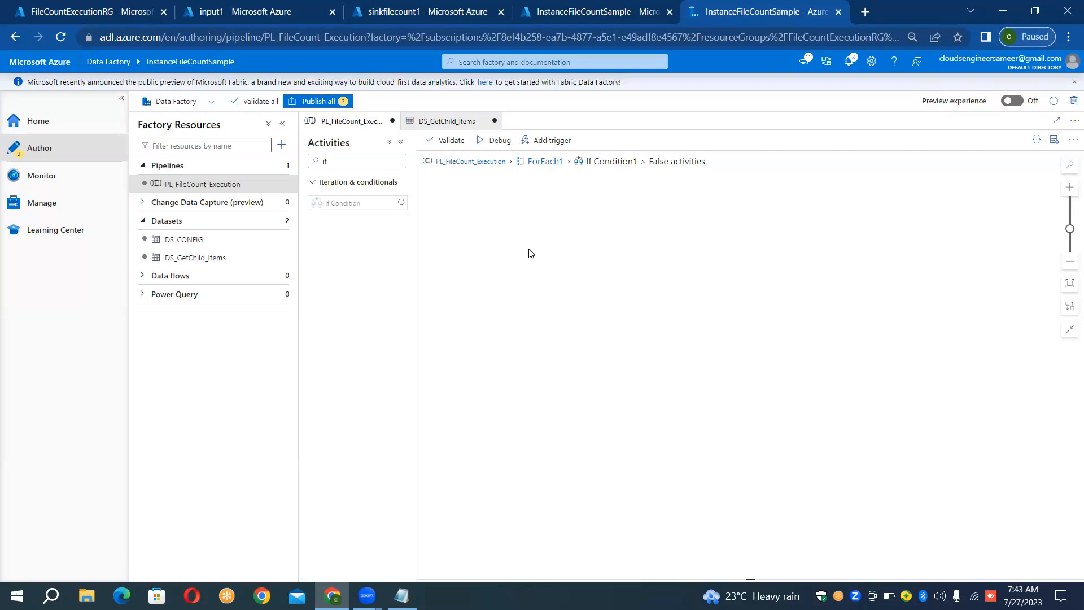
left_click(375, 162)
key("BackSpace")
key("BackSpace")
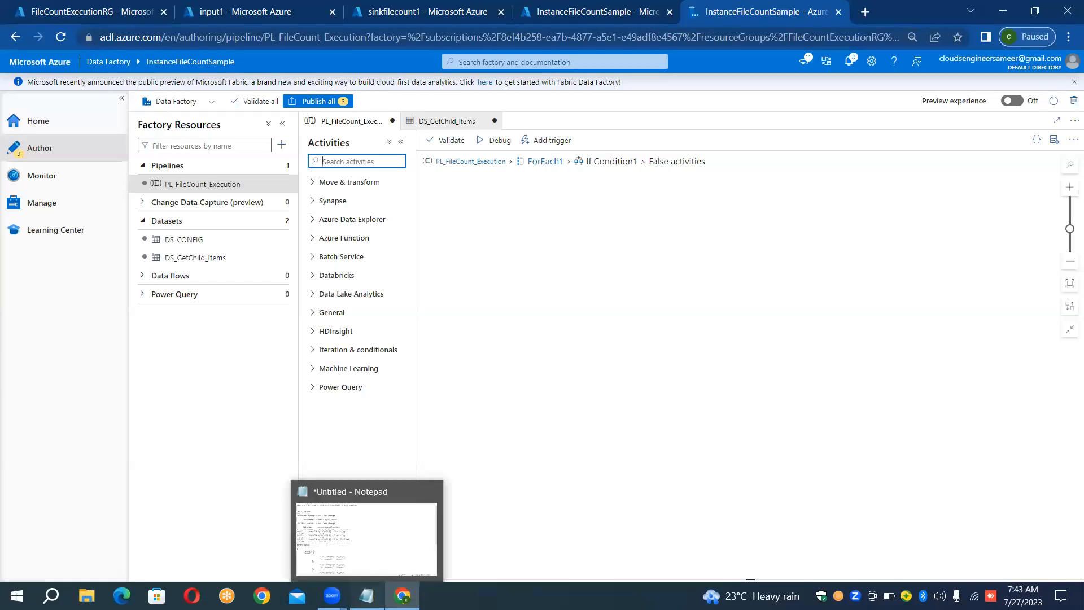
- Switch to Notepad to recheck the False branch's copy rule in the file-count notes
left_click(367, 596)
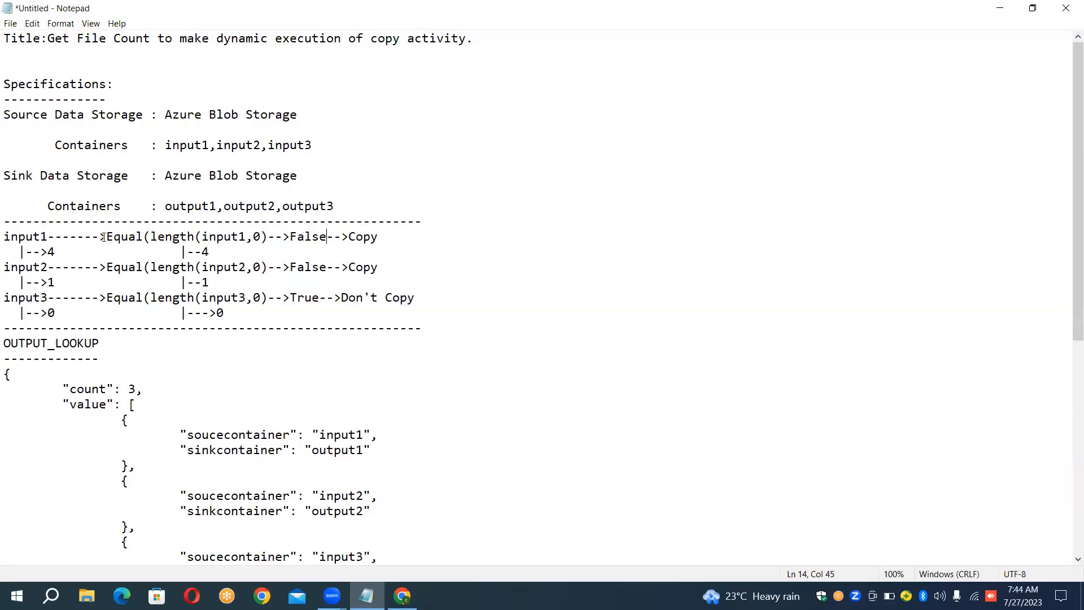
- Highlight the Equal(length(input1,0) rule for input1 in the Notepad notes and return to Data Factory
left_click(265, 237)
left_click_drag(265, 236, 105, 236)
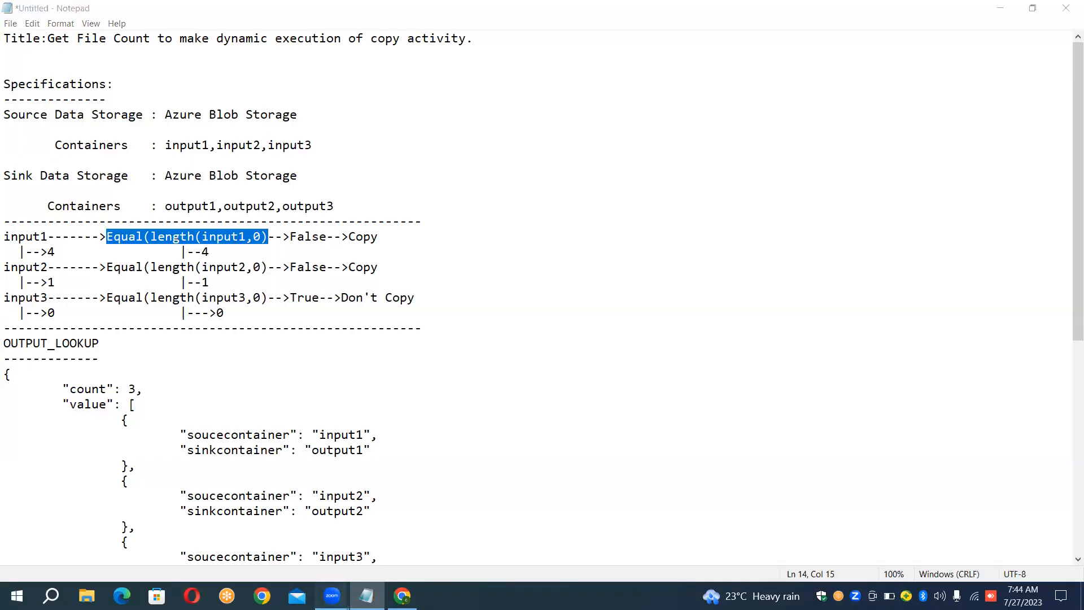
left_click(402, 596)
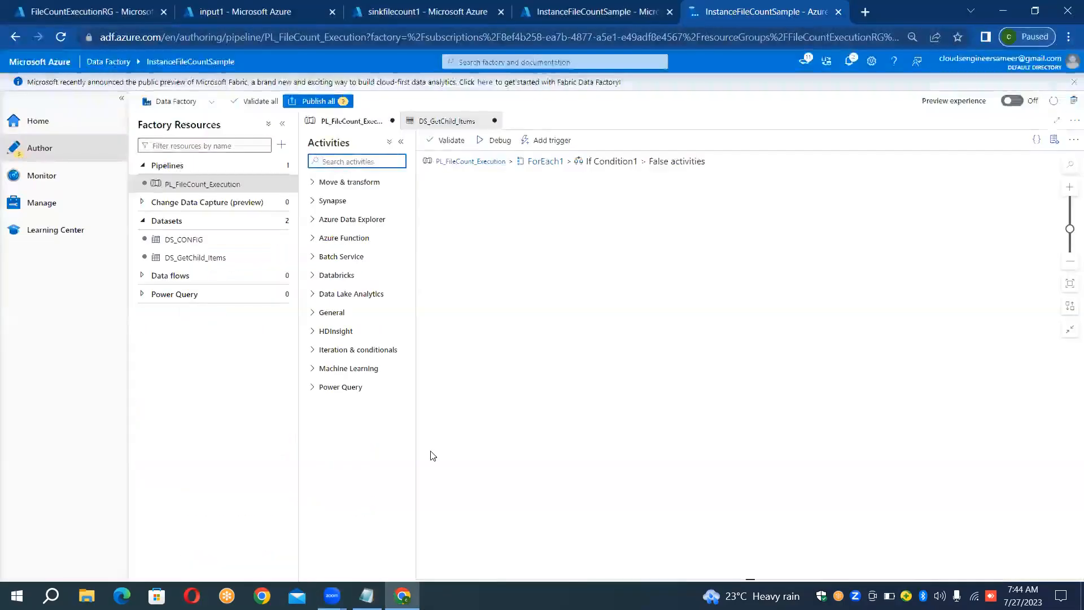
- Return to the ForEach1 level and rename If Condition1 as If Condition_Based_On_False_with_Equals_Operators
left_click(550, 162)
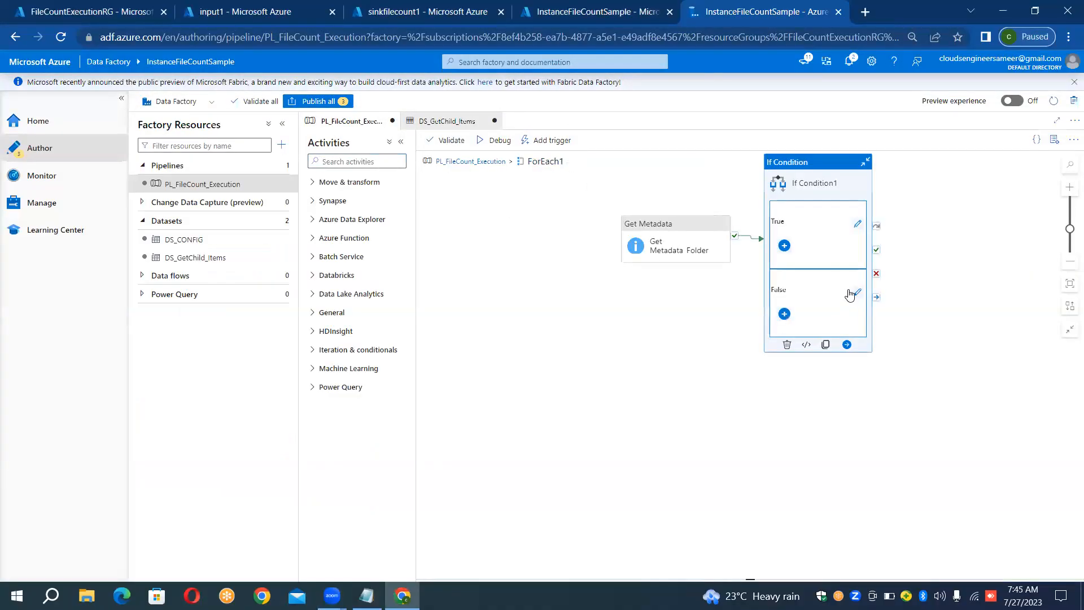
left_click(858, 242)
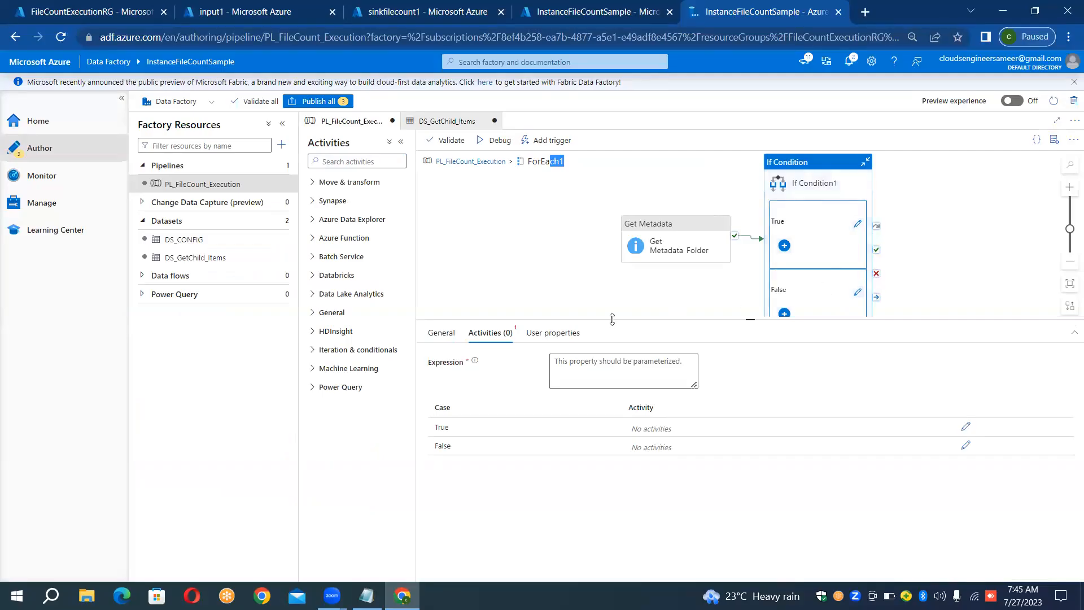
left_click(441, 333)
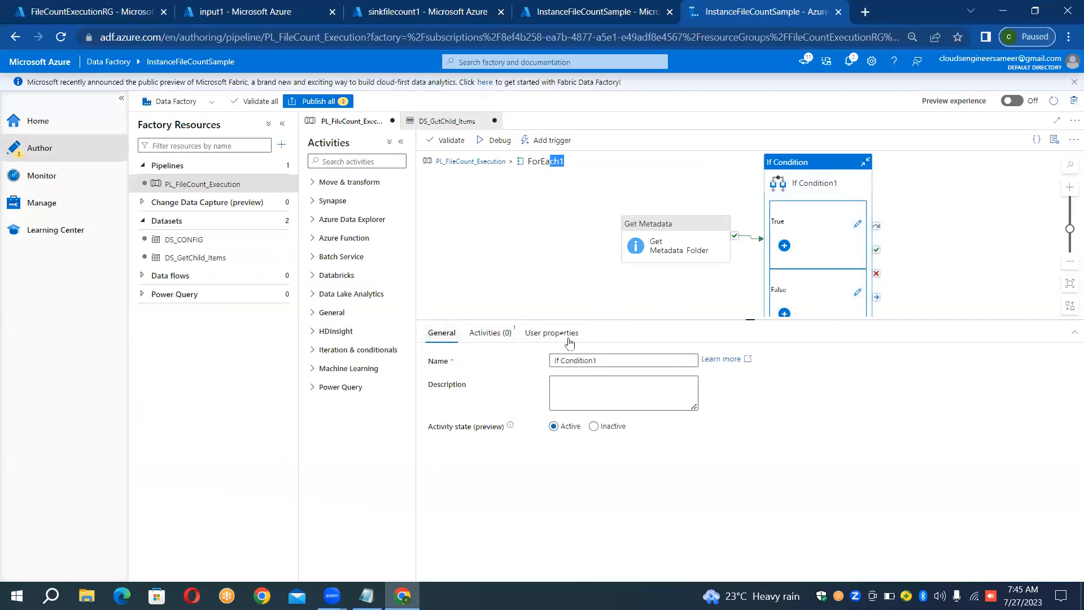
left_click(603, 359)
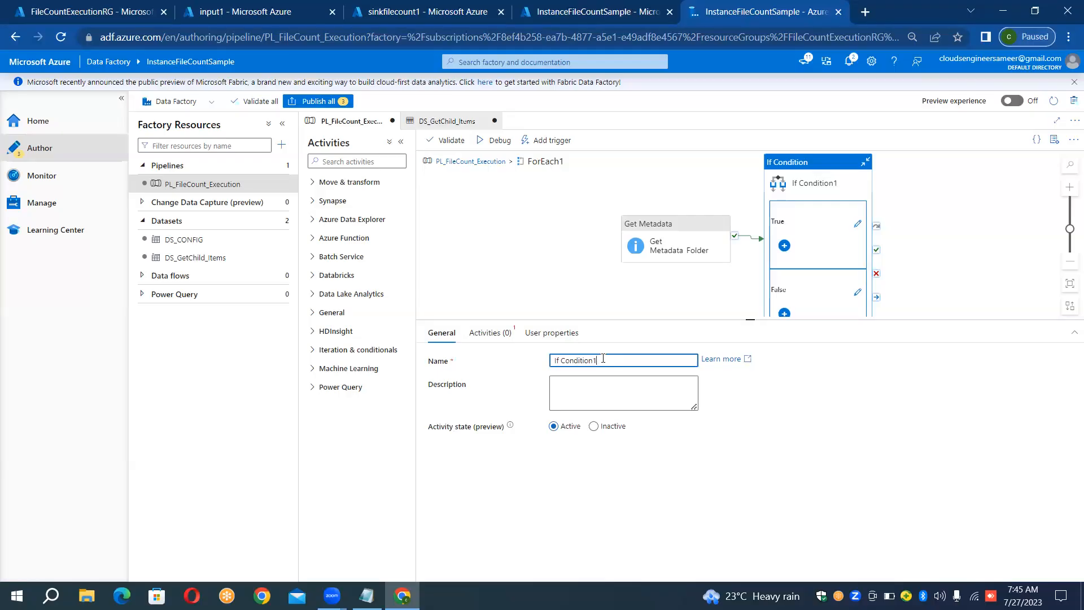
key("shift+Left")
key("BackSpace")
type("_Based_On_False")
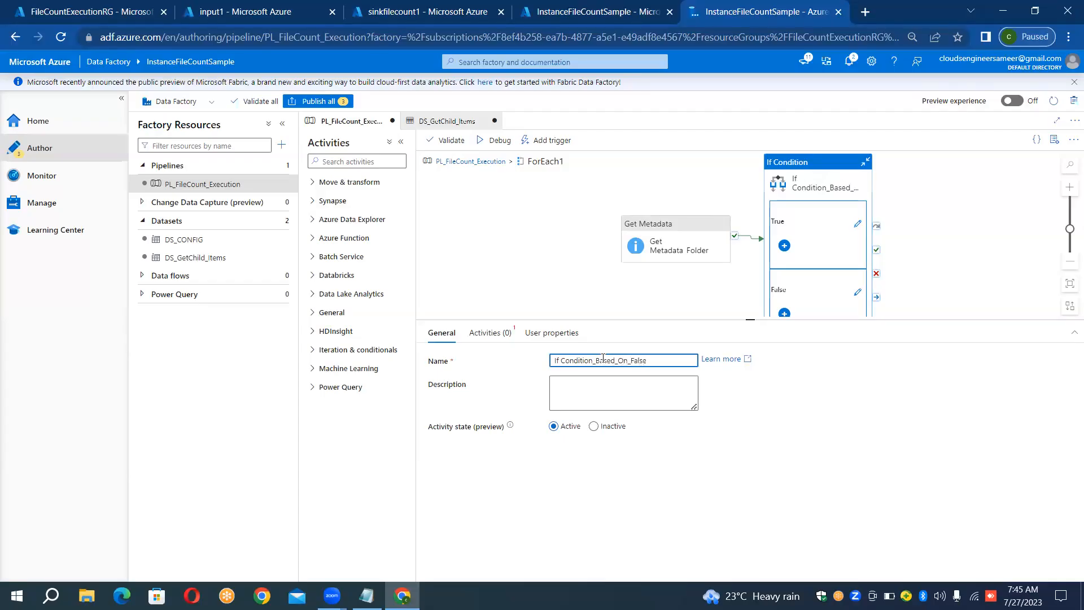
type("_")
type("with_")
type("Equals")
type("_Equals")
type("_Oper")
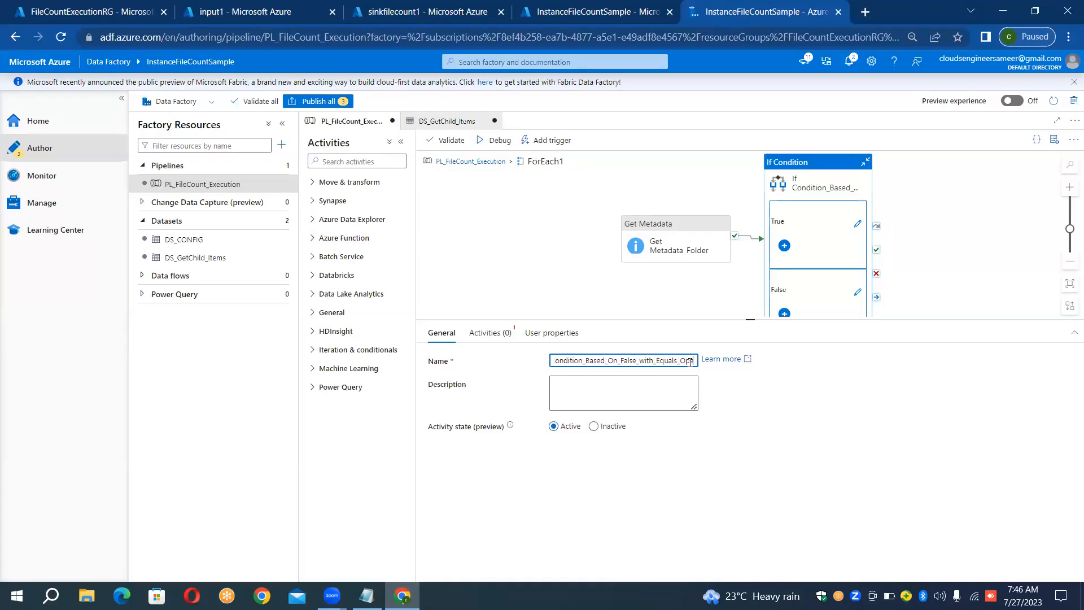
type("ators")
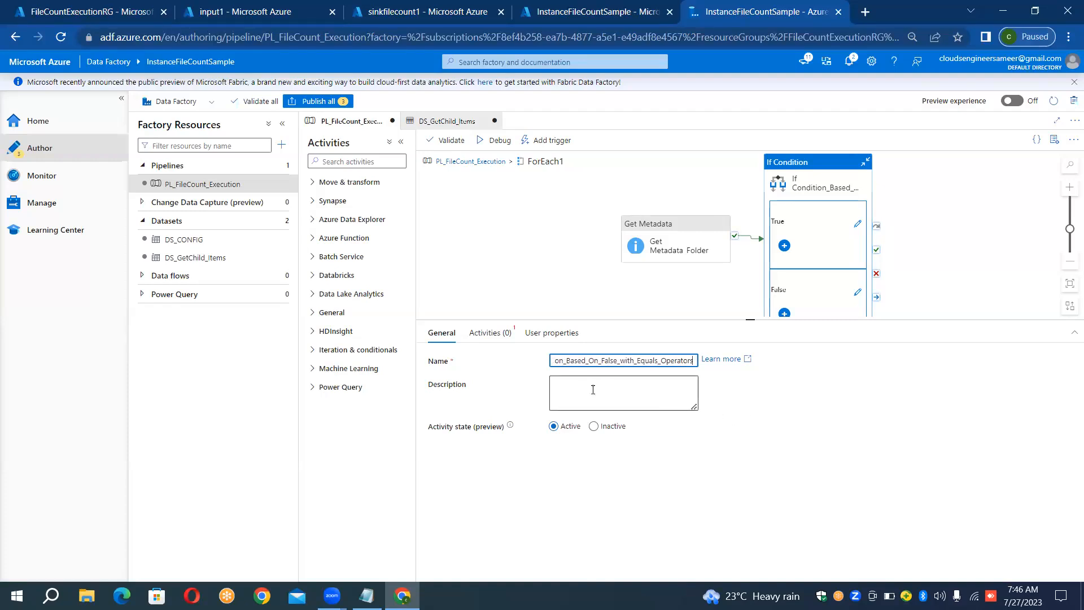
- Open the expression builder for the If Condition's expression and insert the logical function equals
left_click(508, 336)
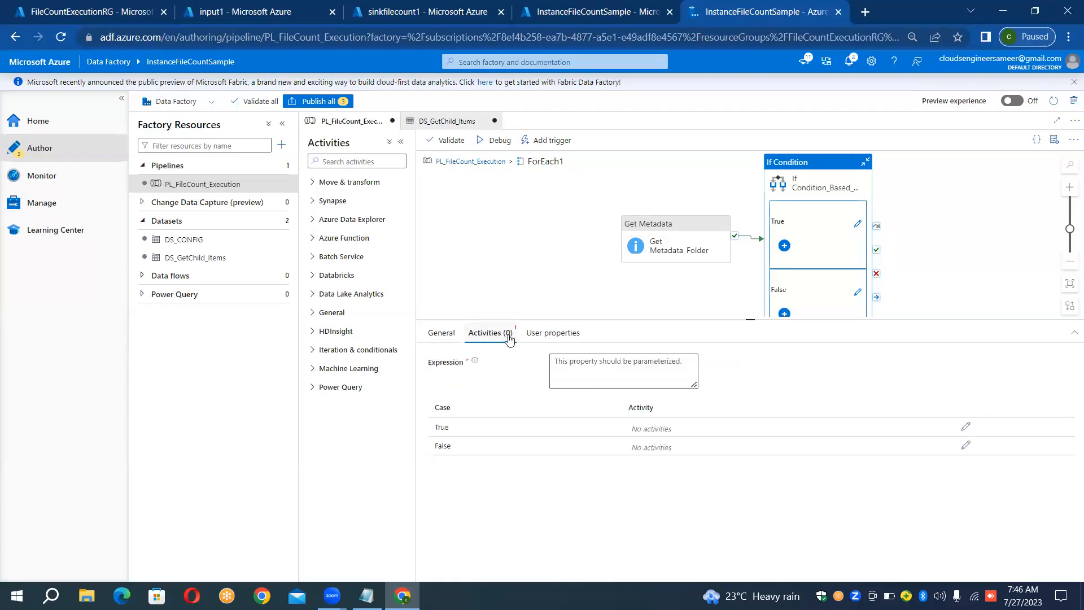
left_click(570, 373)
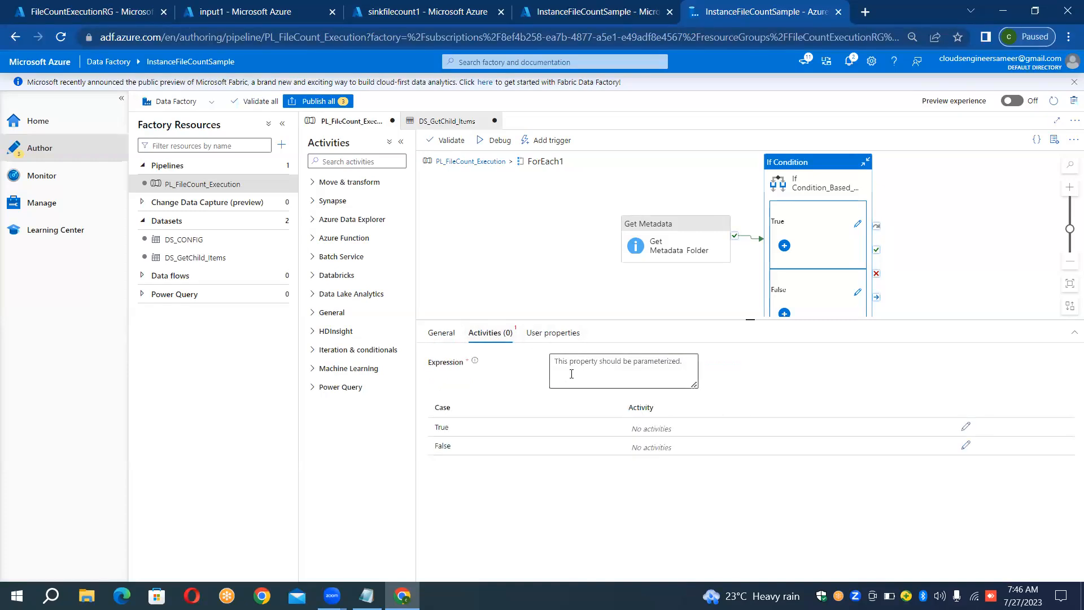
left_click(600, 397)
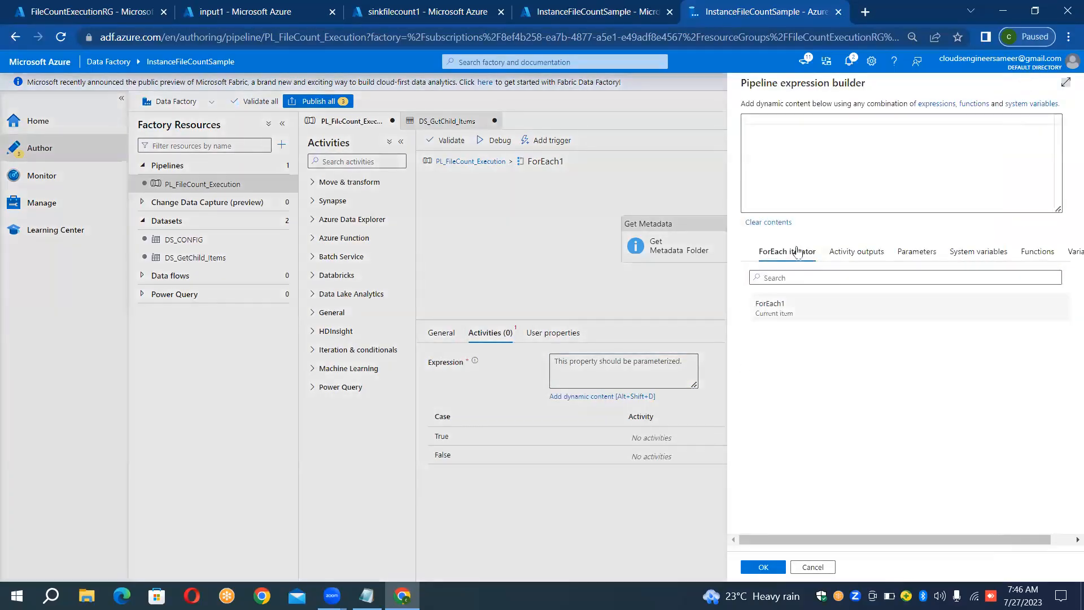
left_click(789, 276)
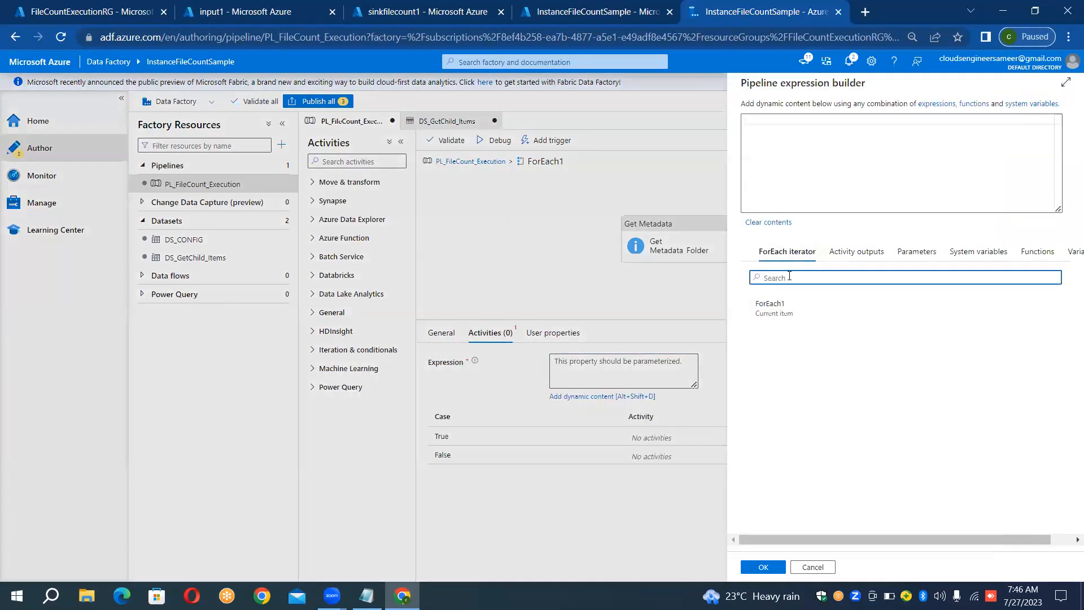
type("ec")
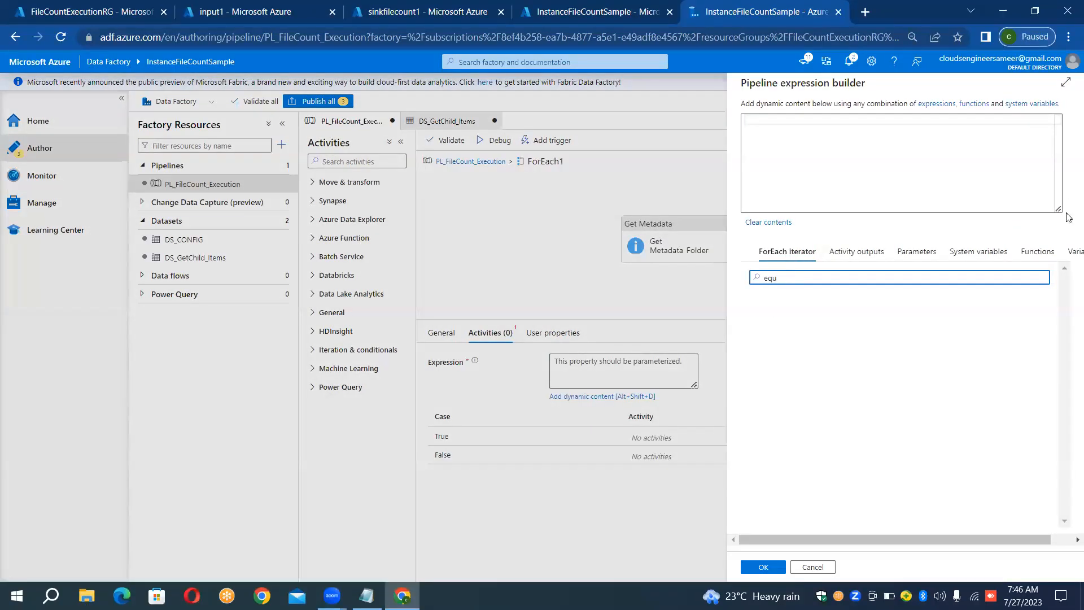
left_click(1033, 252)
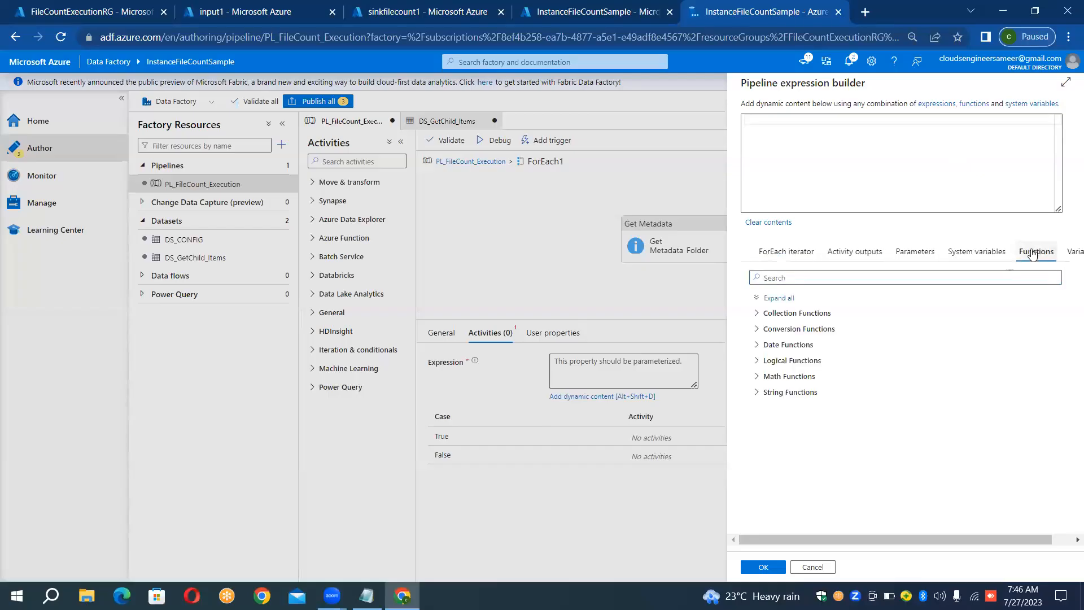
left_click(852, 272)
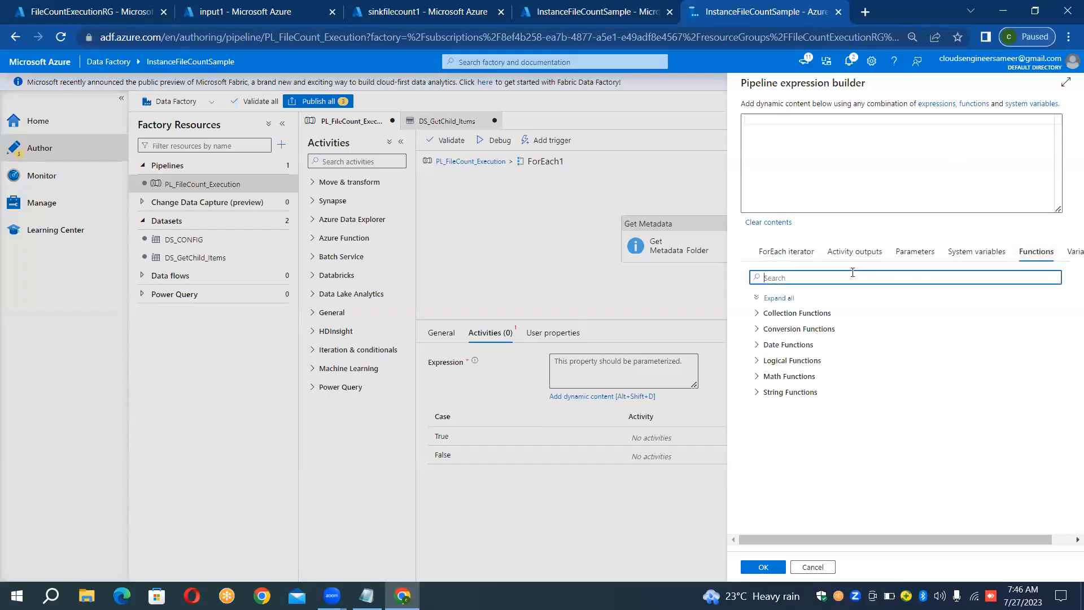
type("e")
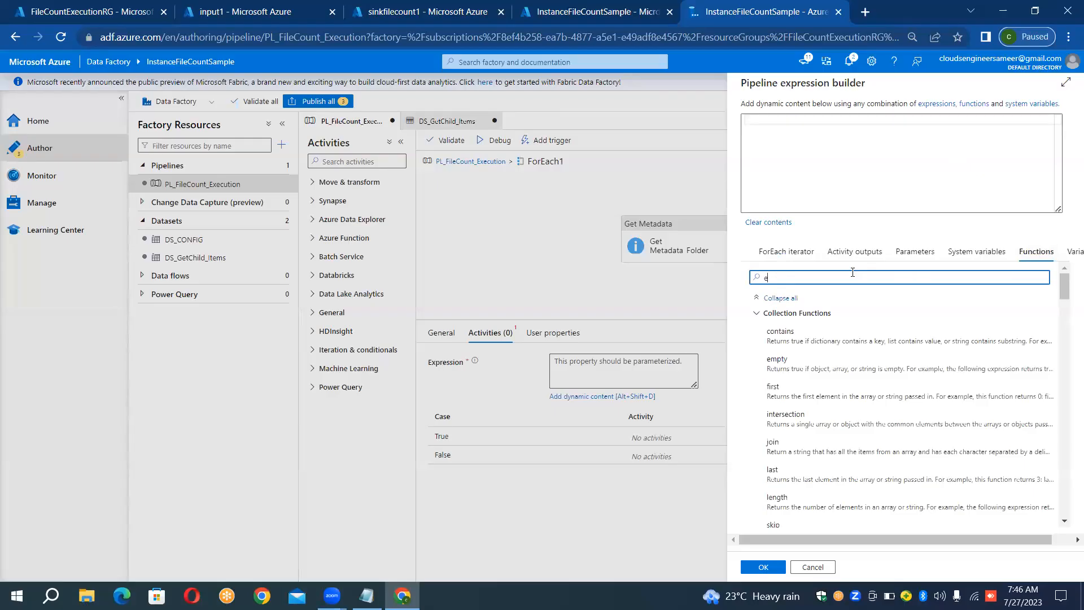
type("q")
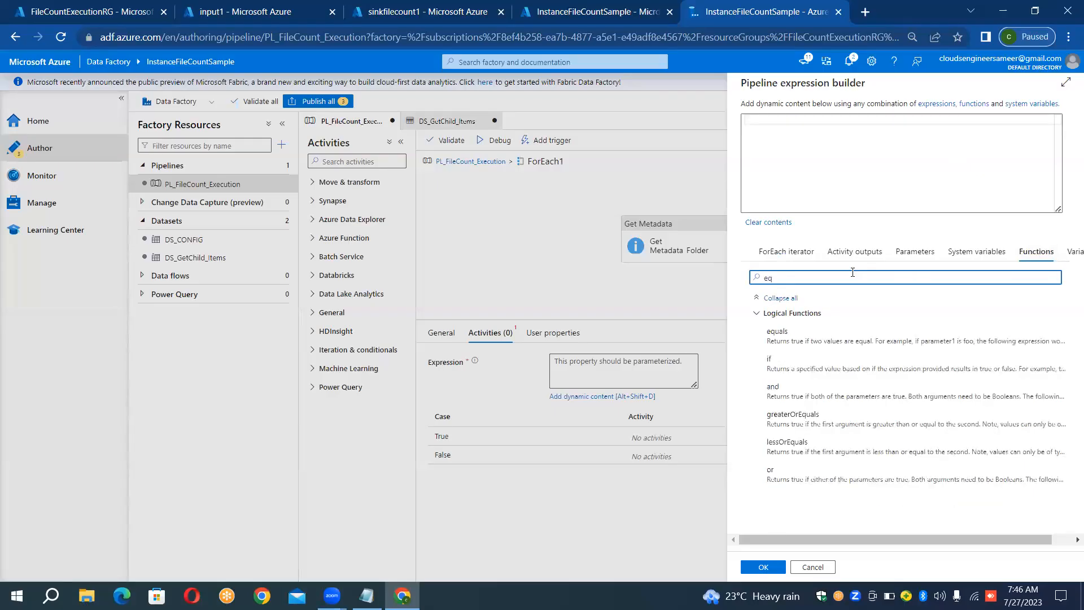
left_click(804, 342)
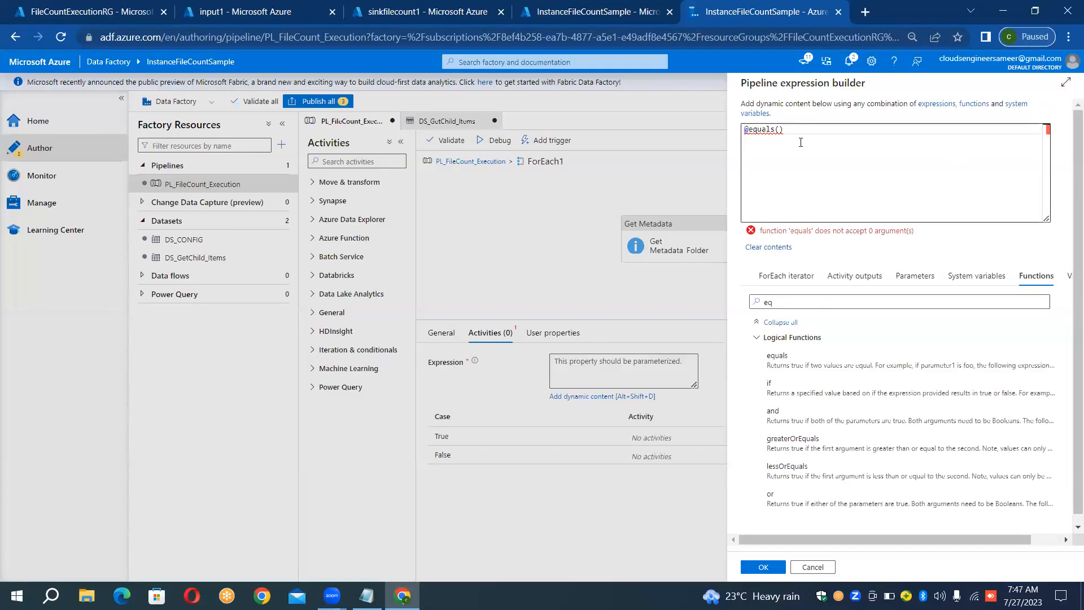
left_click(779, 131)
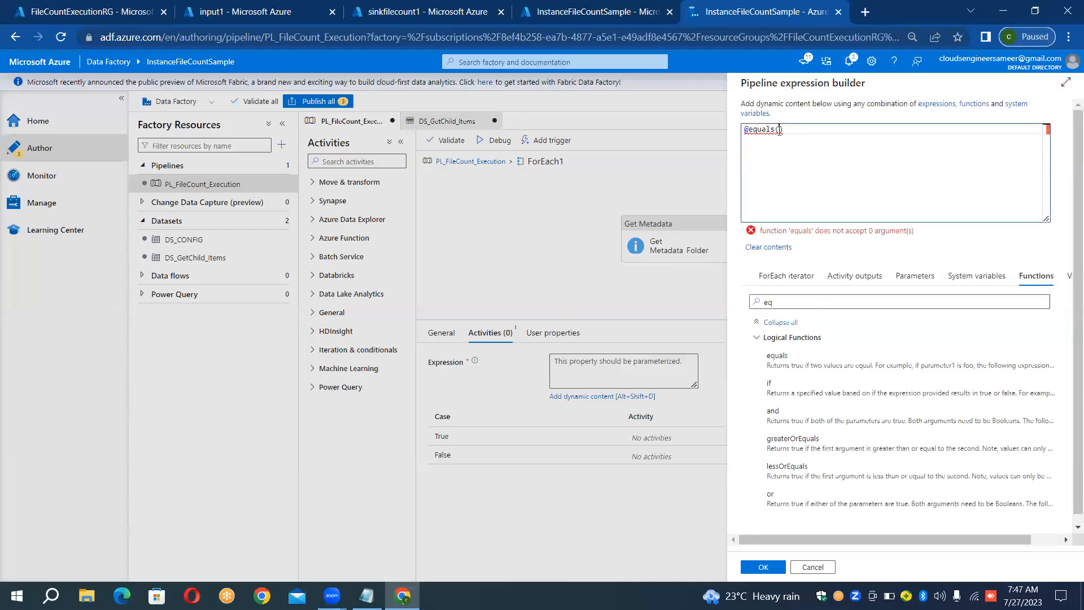
left_click(787, 305)
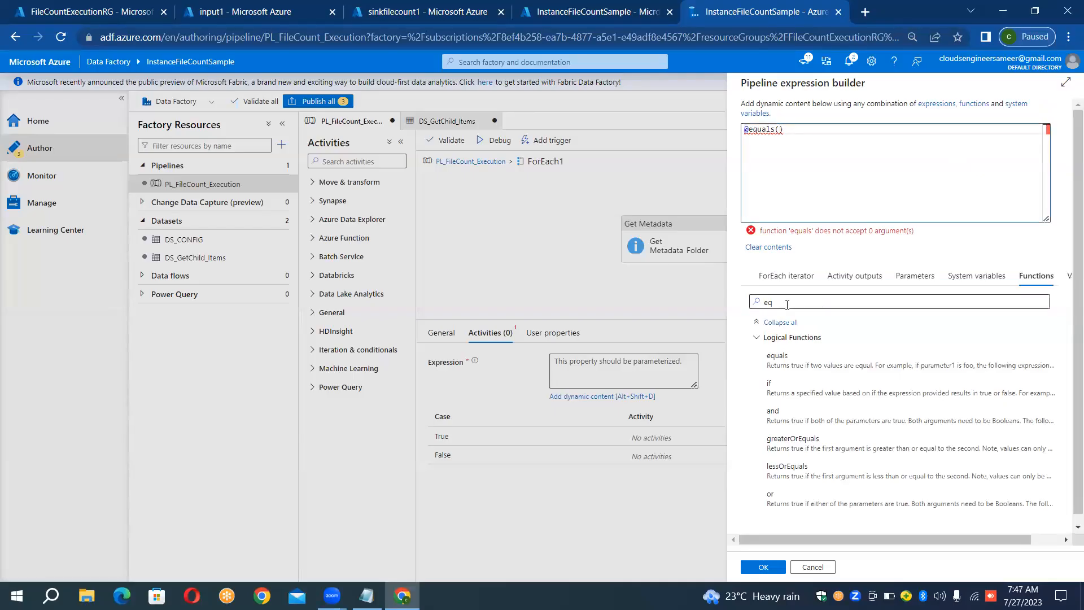
key("BackSpace")
key("BackSpace")
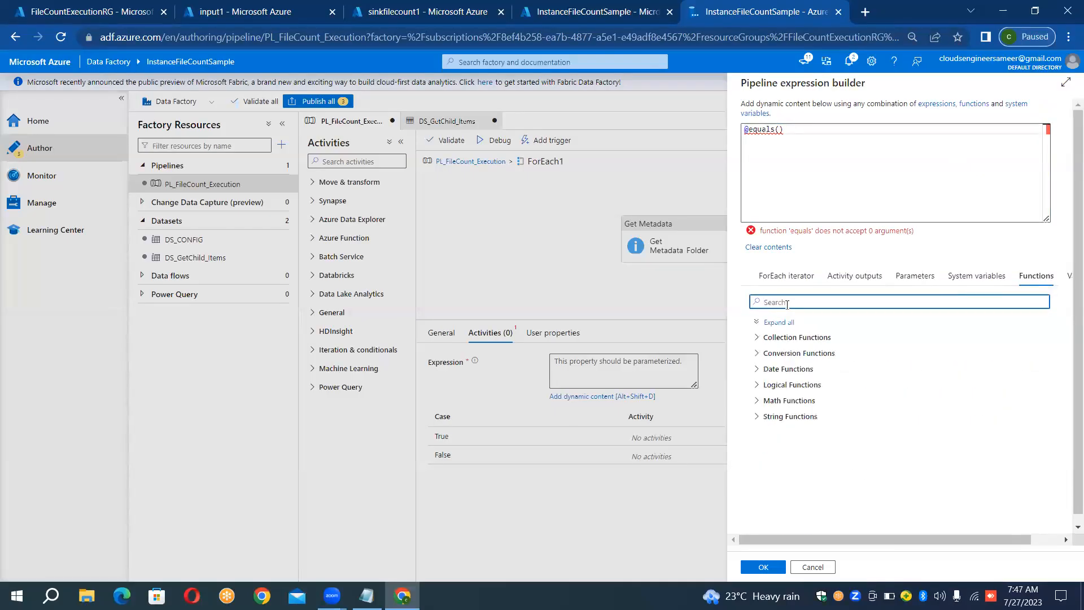
type("leng")
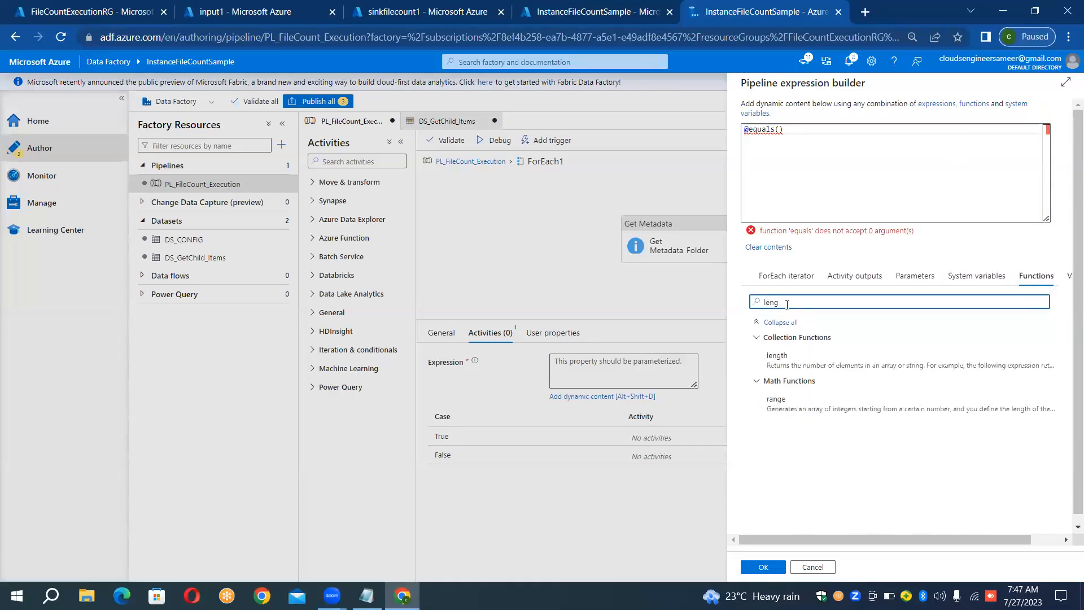
left_click(771, 358)
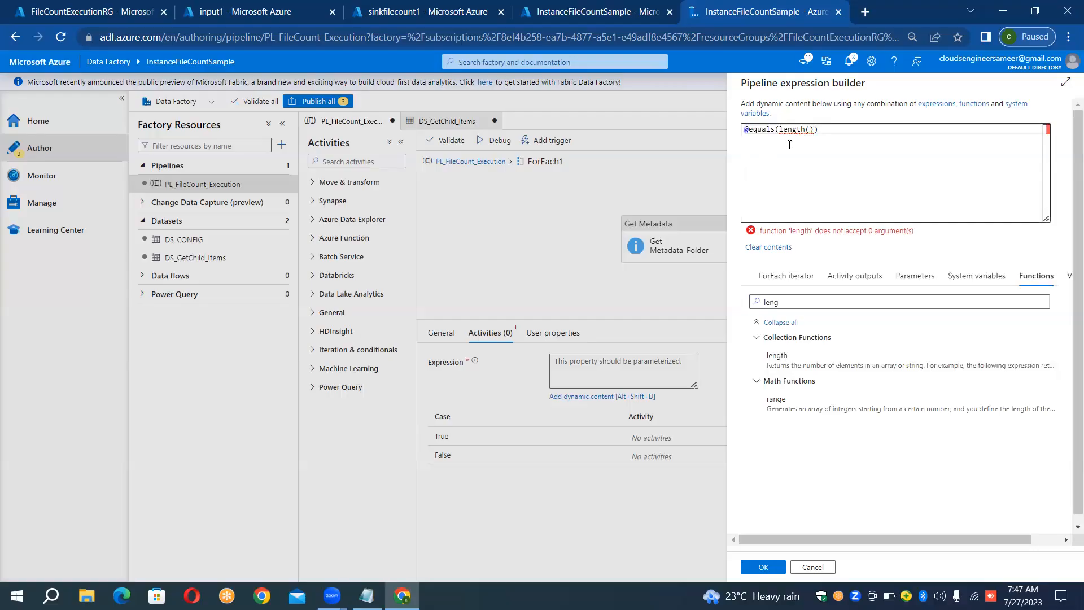
- Insert the Get Metadata_Folder activity output as the argument of the length function
left_click(809, 129)
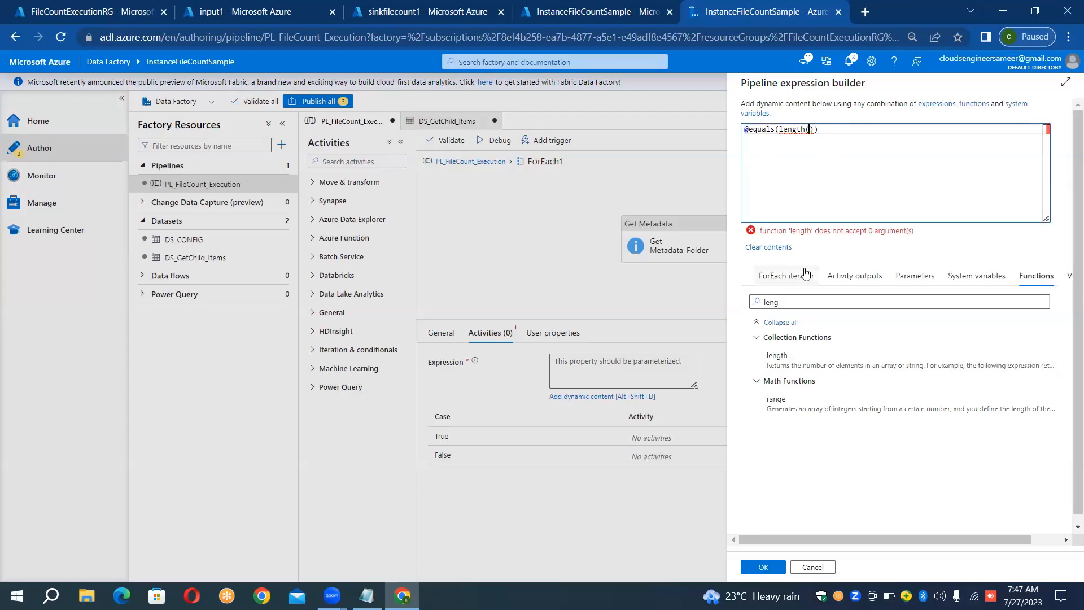
left_click(816, 299)
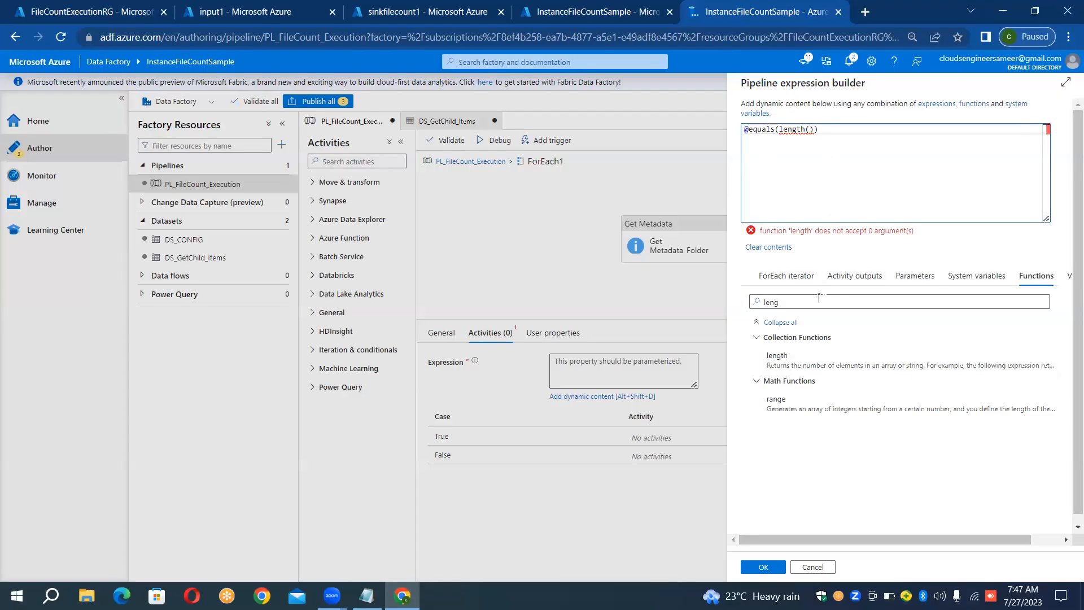
key("BackSpace")
key("BackSpace")
key("BackSpace")
key("BackSpace")
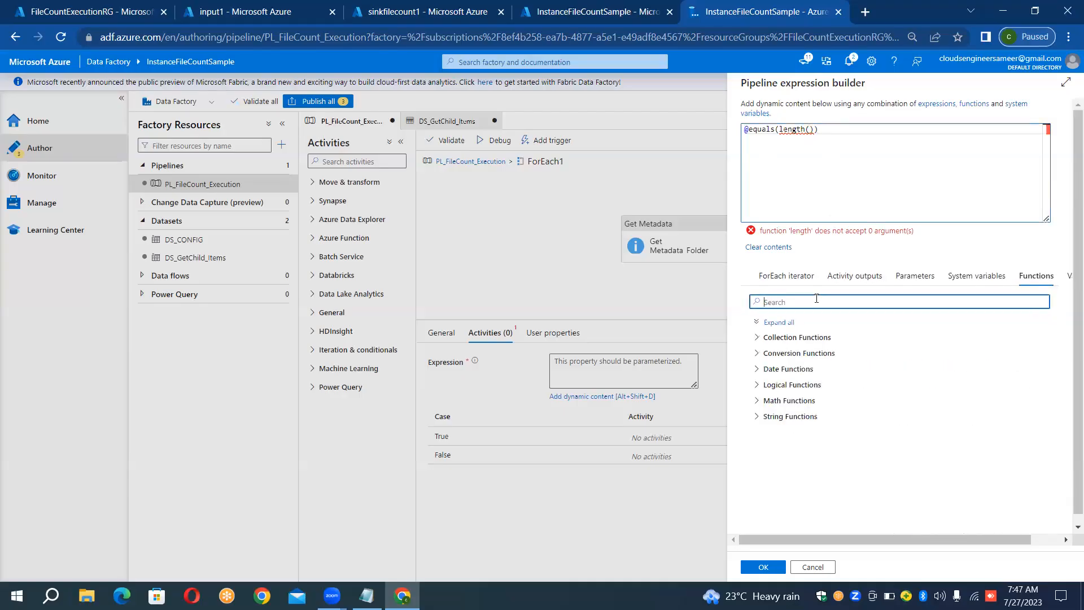
type("g")
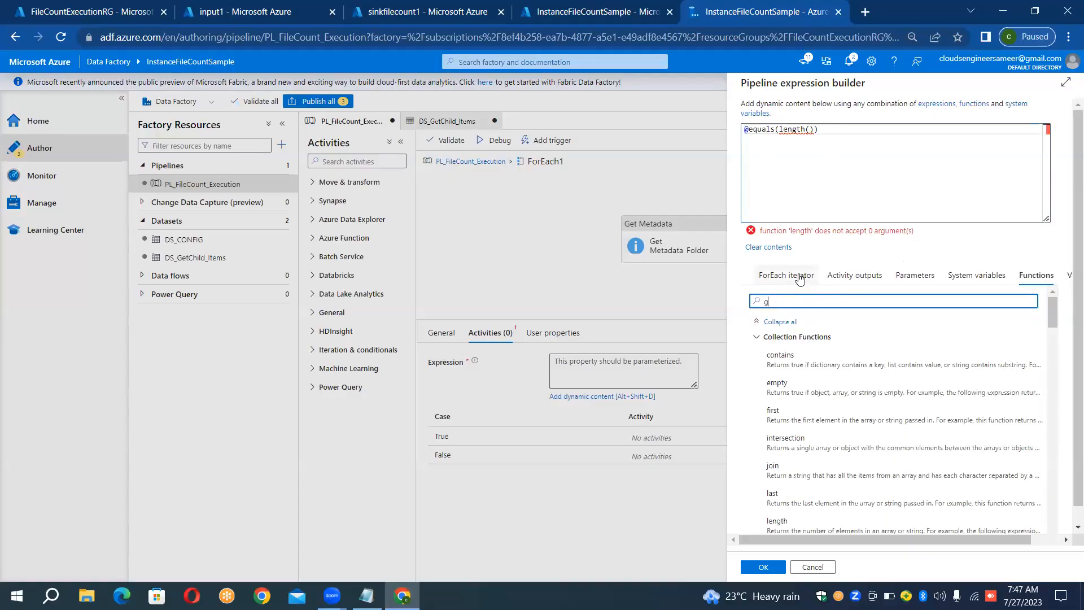
left_click(799, 277)
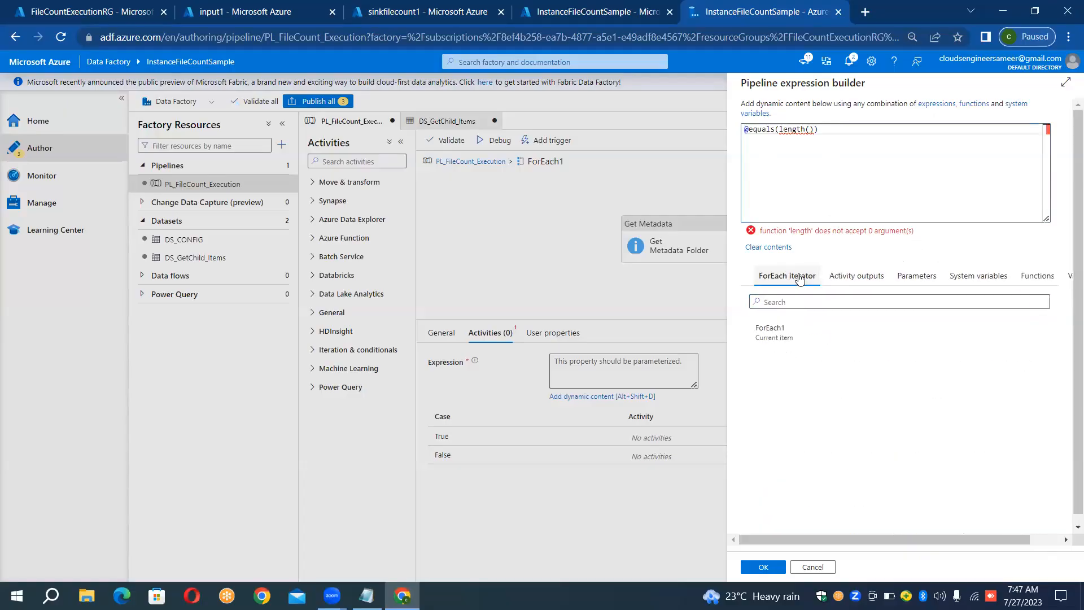
left_click(837, 277)
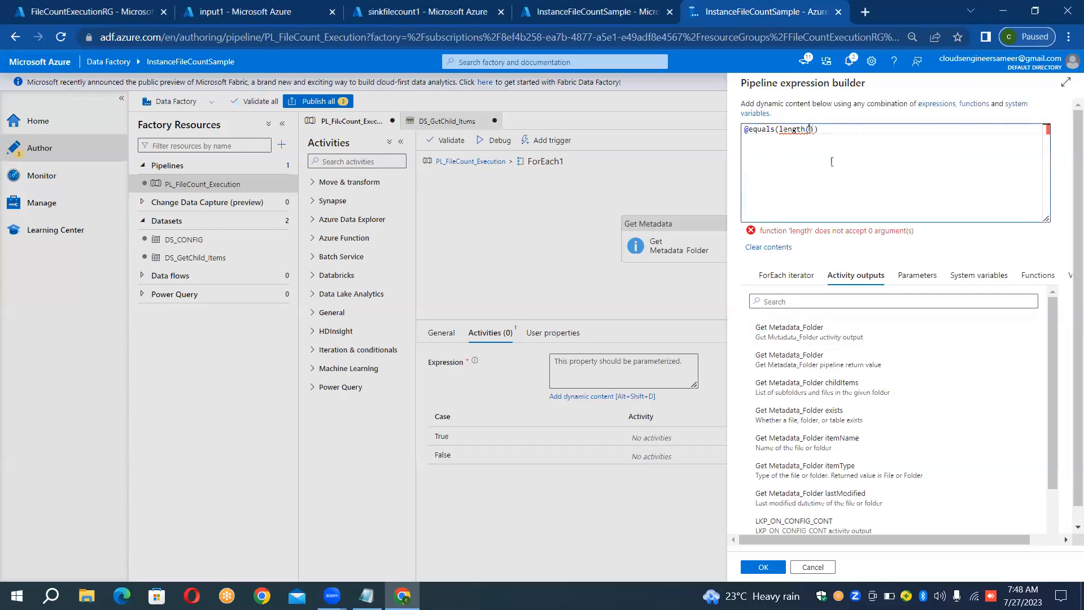
left_click(816, 333)
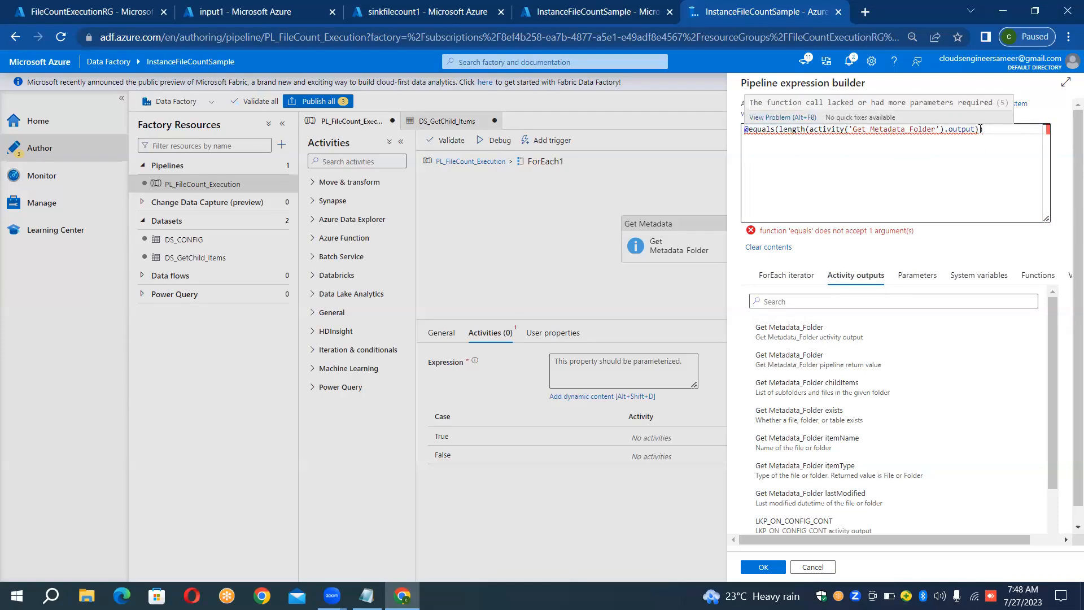
- Append .childItems to the Get Metadata_Folder output inside the length function
key("Left")
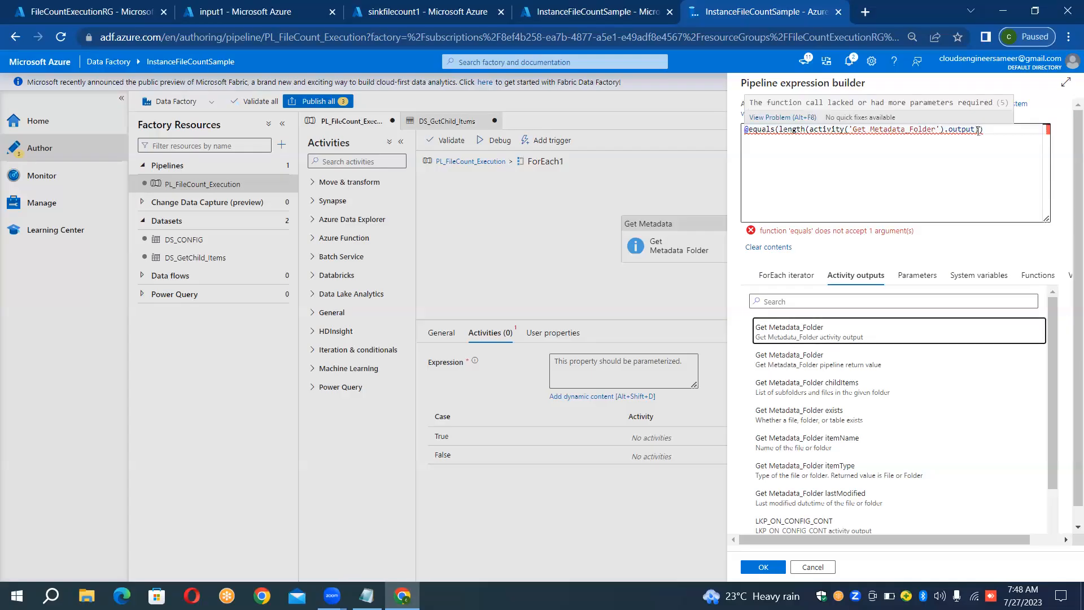
left_click(976, 130)
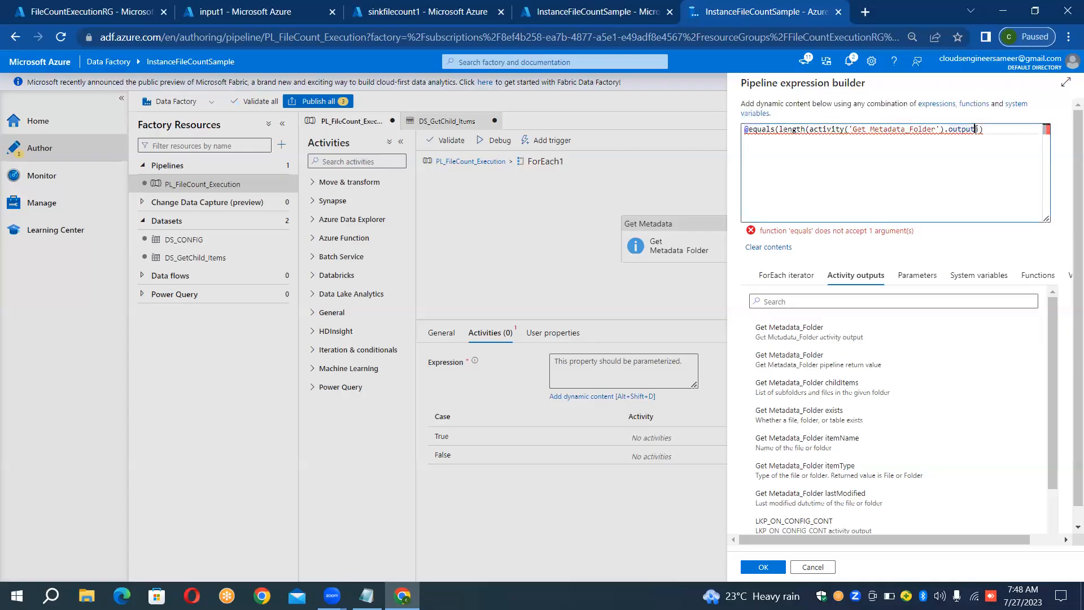
type(".")
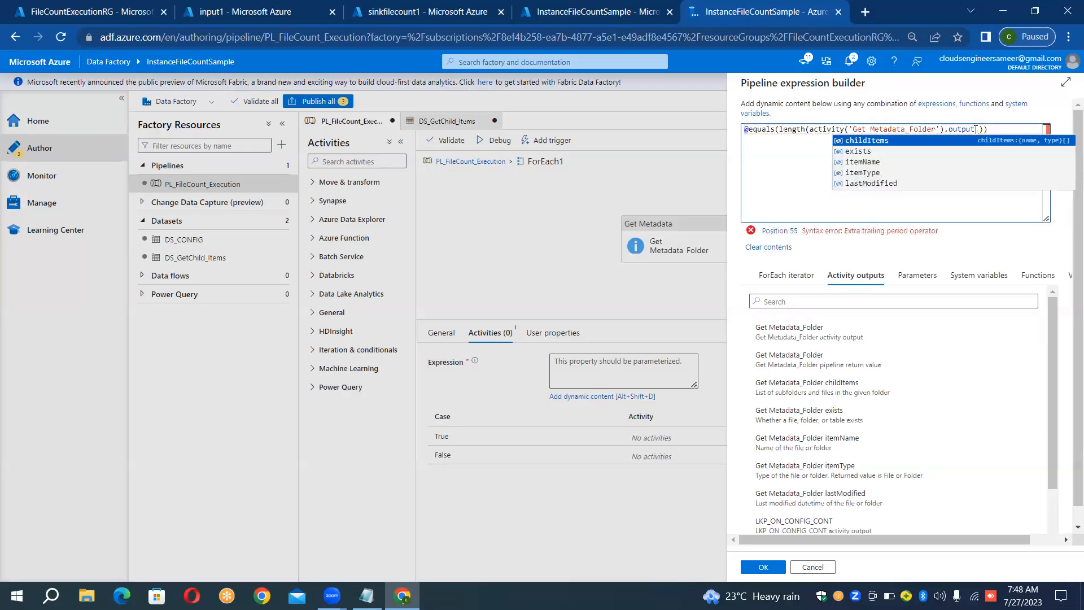
left_click(880, 141)
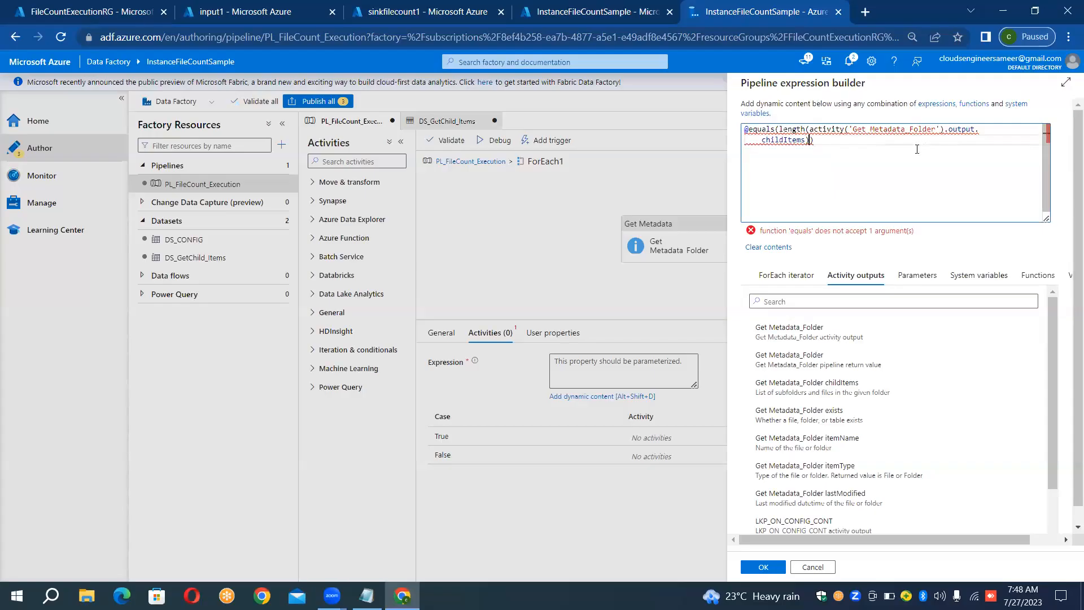
- Add 0 as the second argument of equals, check it against the input1 copy rule in the Notepad notes, and apply the expression
type(",0")
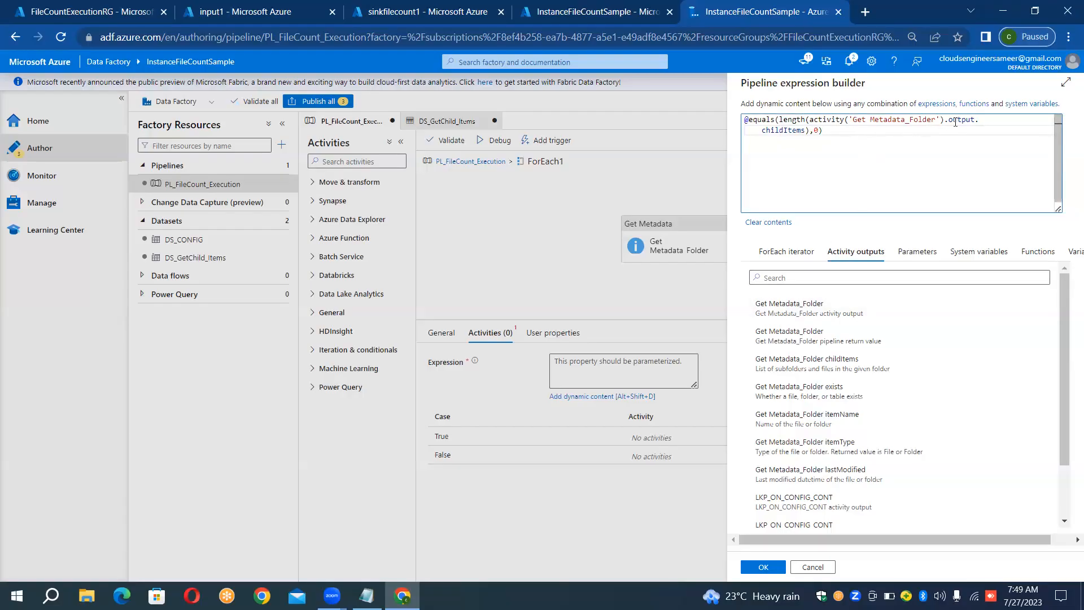
mouse_move(955, 121)
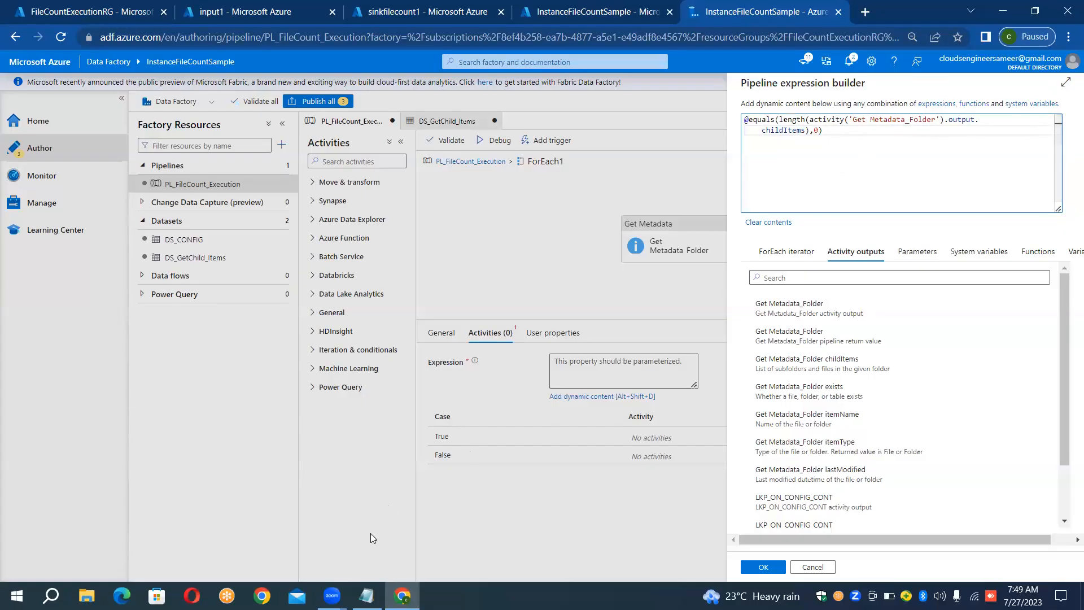
left_click(367, 595)
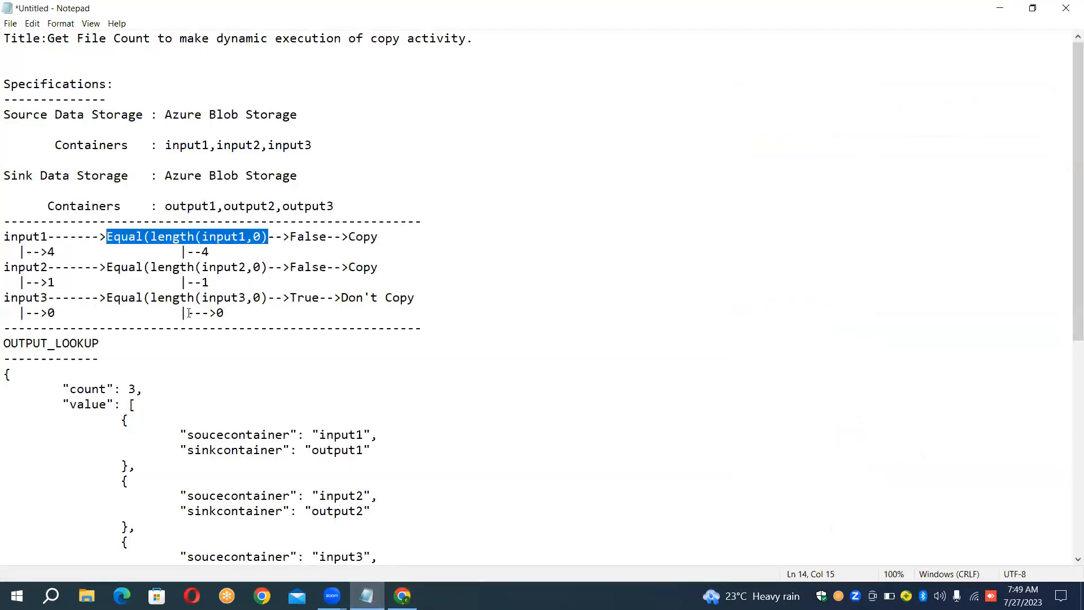
left_click(136, 236)
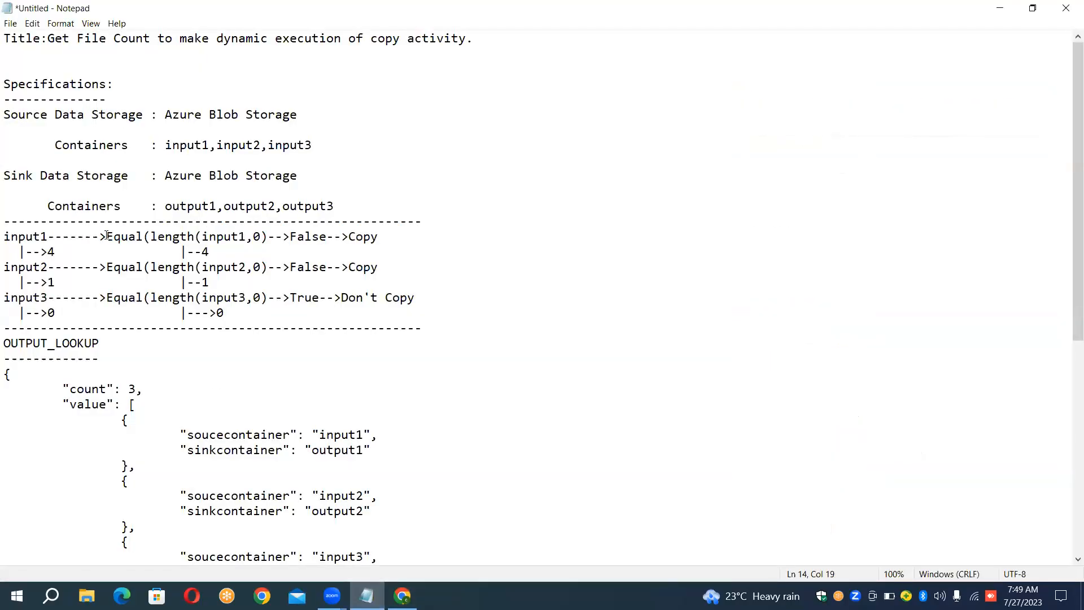
left_click_drag(107, 235, 389, 235)
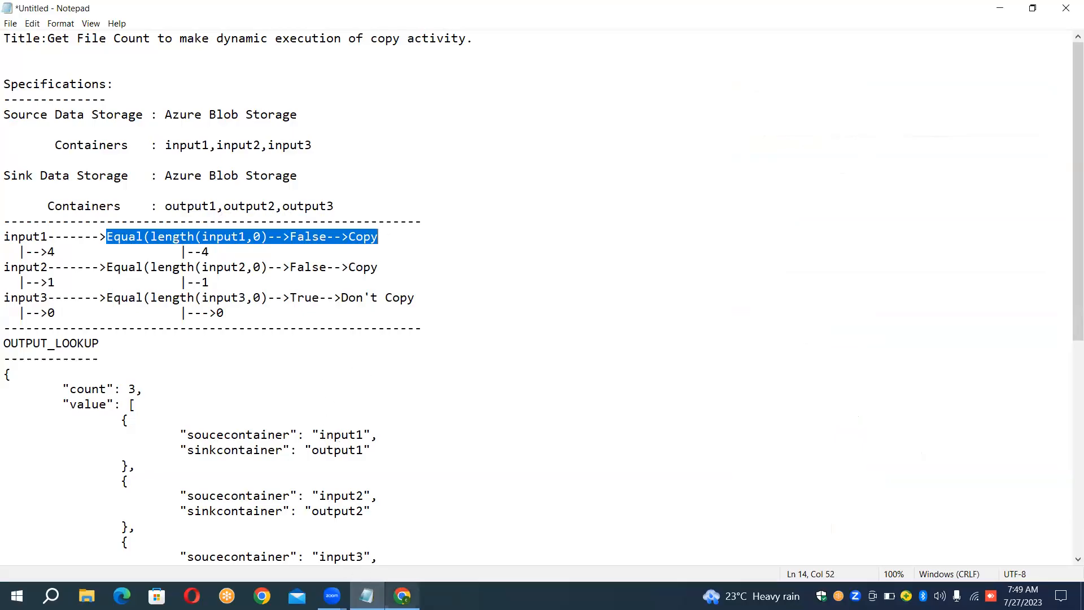
left_click(402, 595)
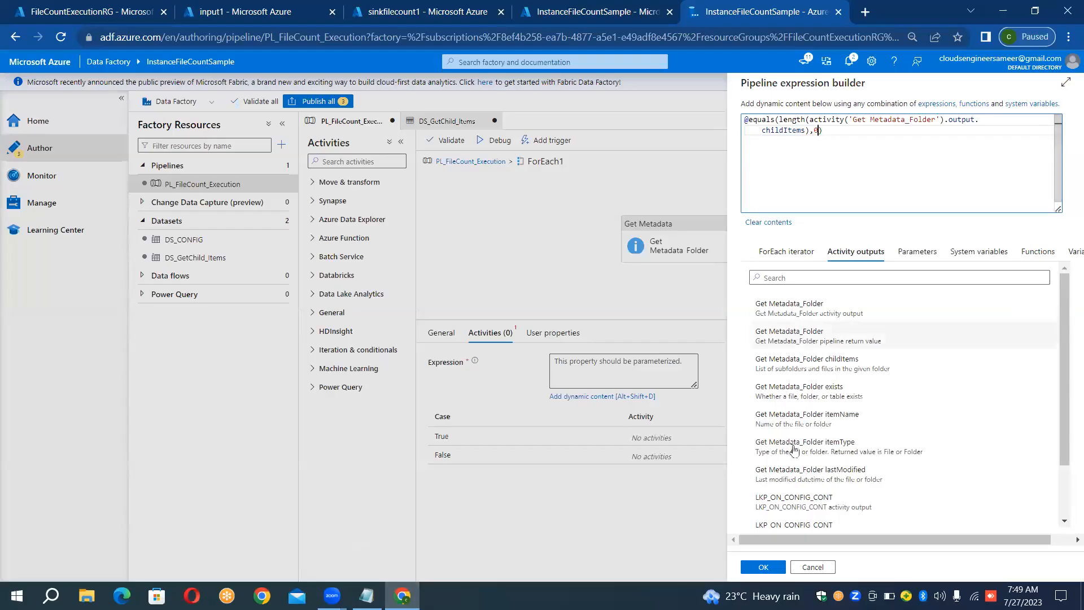
left_click(763, 566)
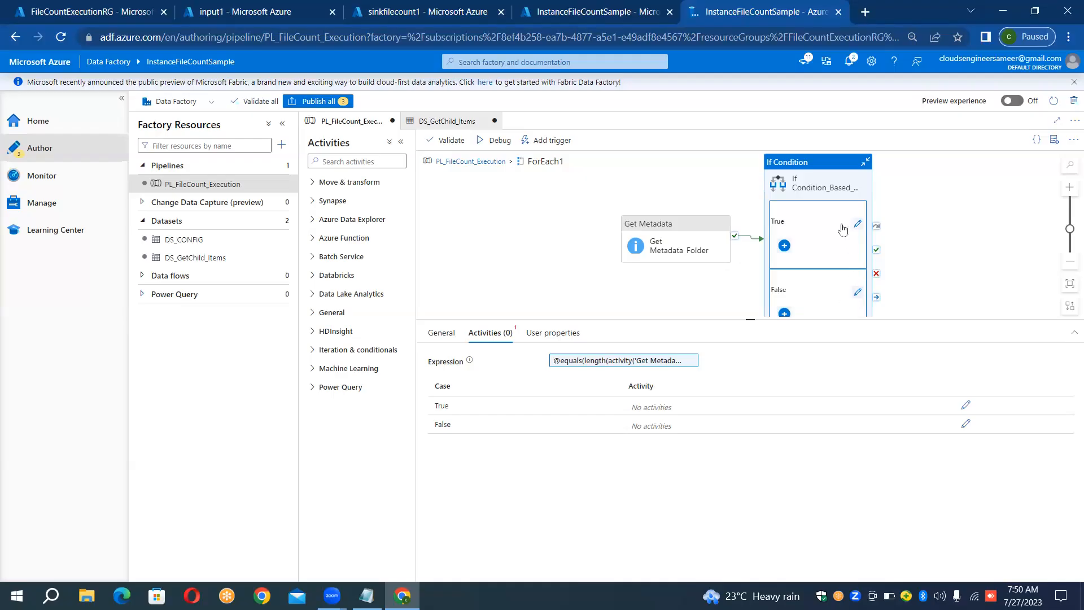
- Open the If Condition's False activities and add a Copy data activity there
left_click(856, 294)
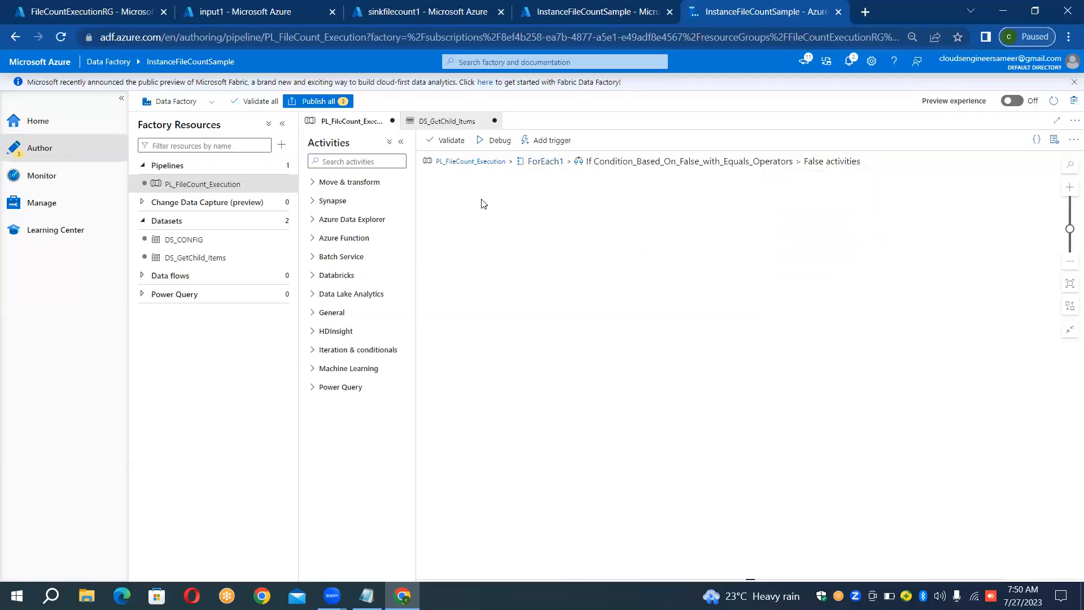
left_click(358, 161)
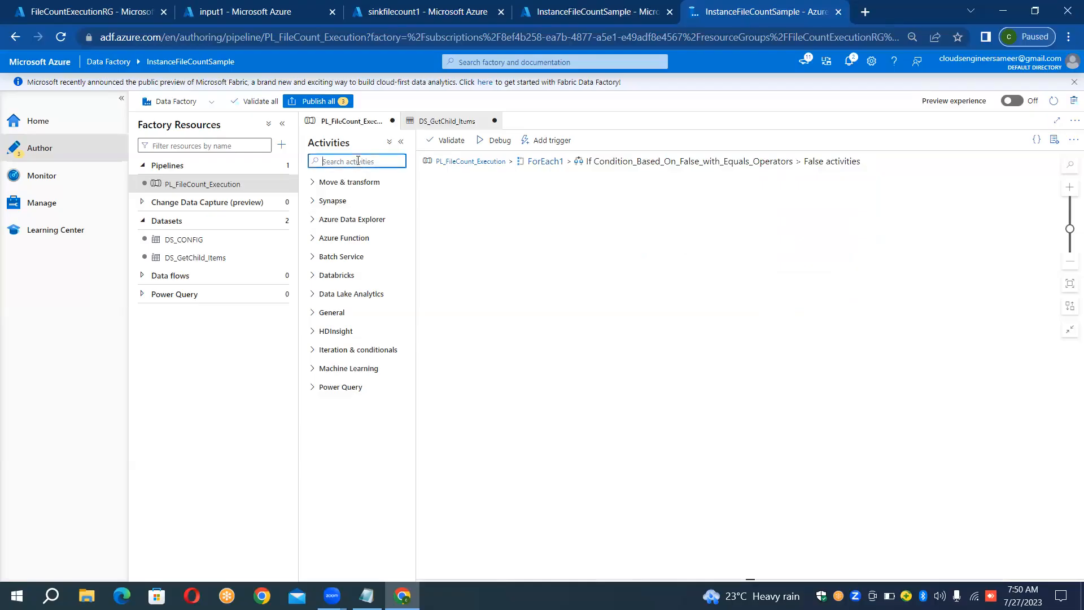
type("copy")
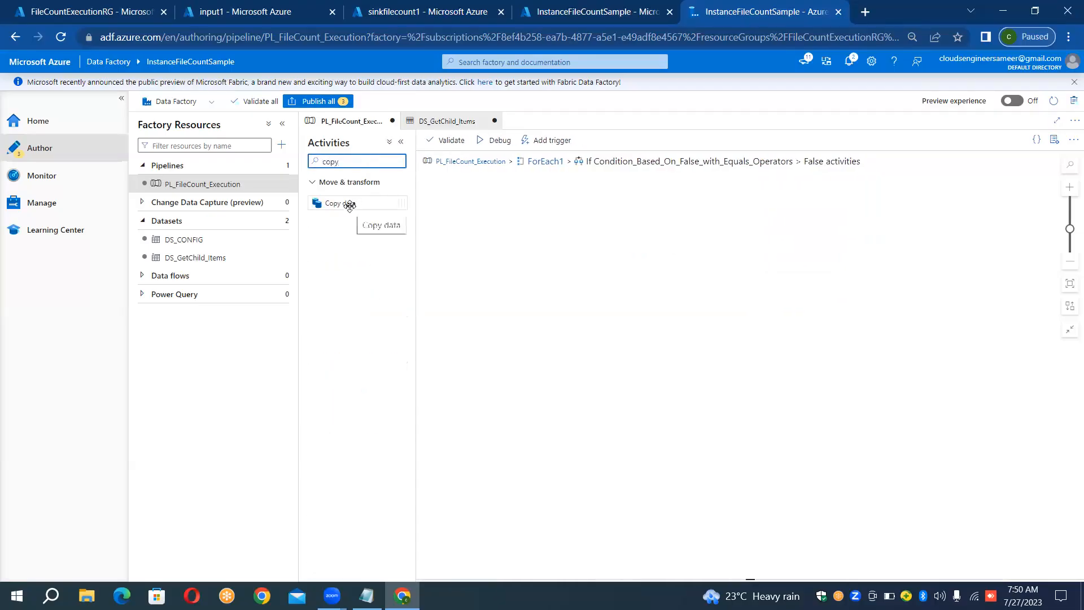
left_click_drag(351, 203, 510, 225)
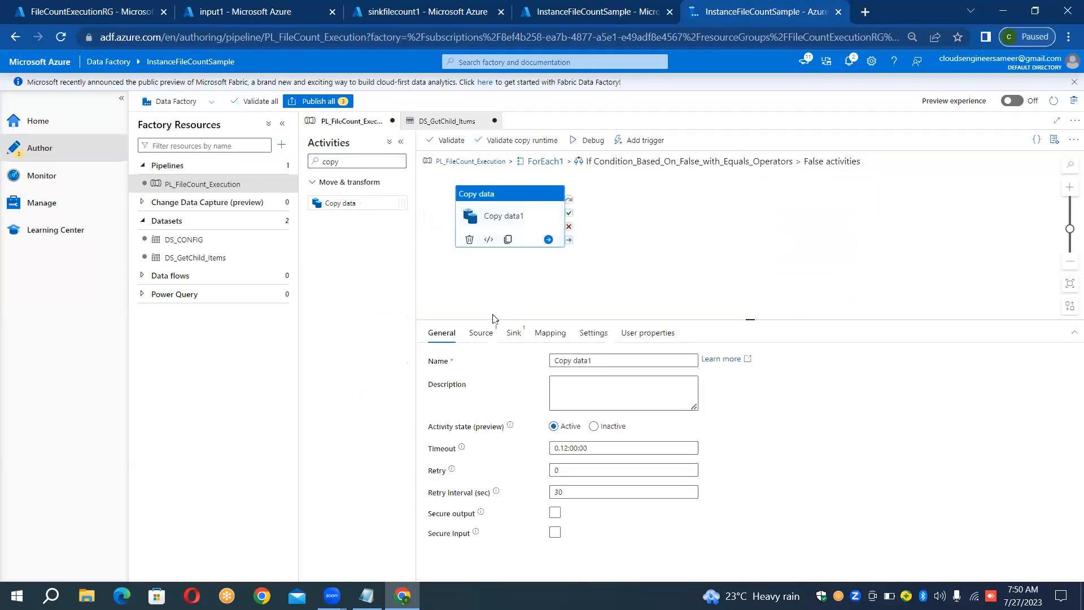
- Start a new source dataset for the Copy data activity using Azure Blob Storage and the DelimitedText format
left_click(486, 336)
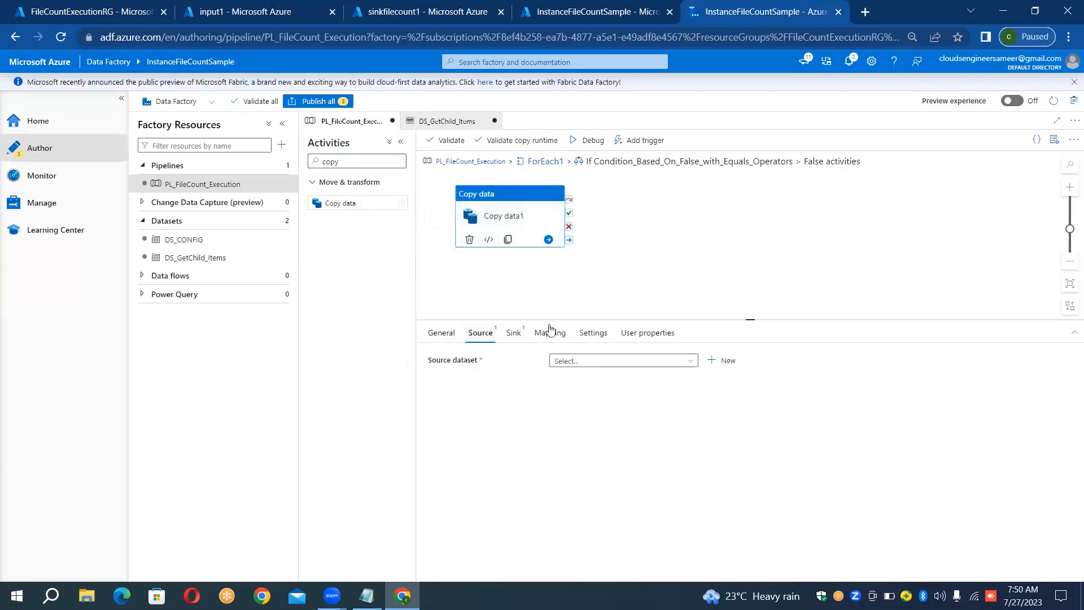
left_click(714, 362)
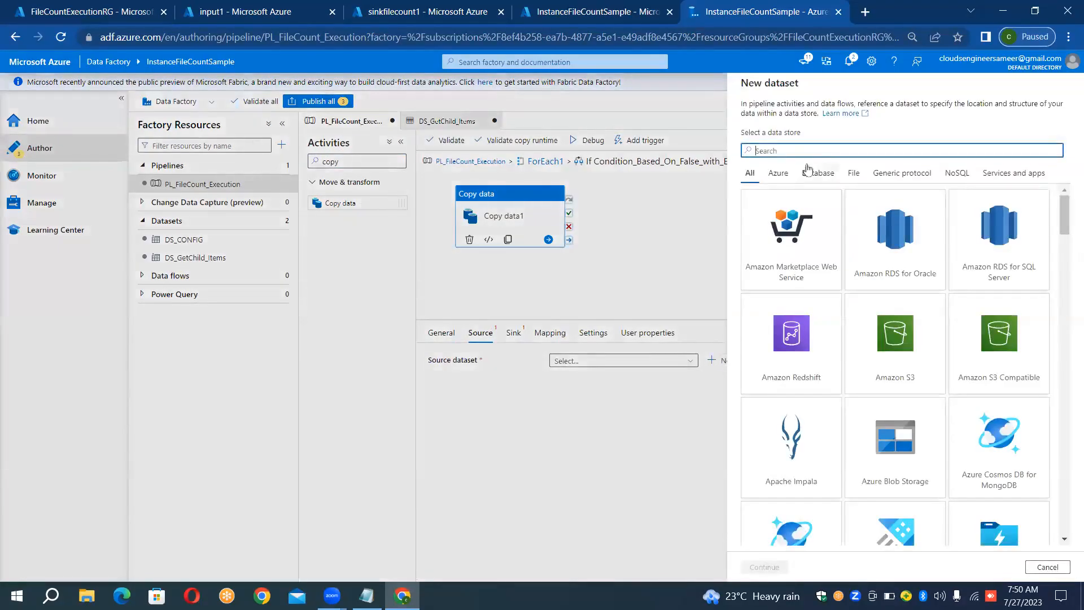
type("blob")
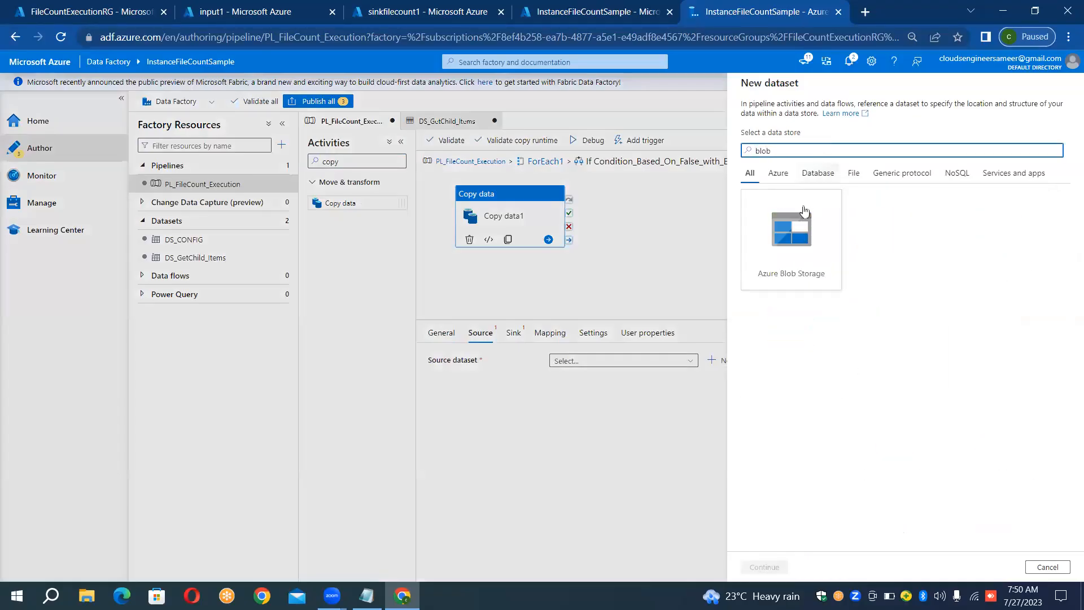
double_click(804, 211)
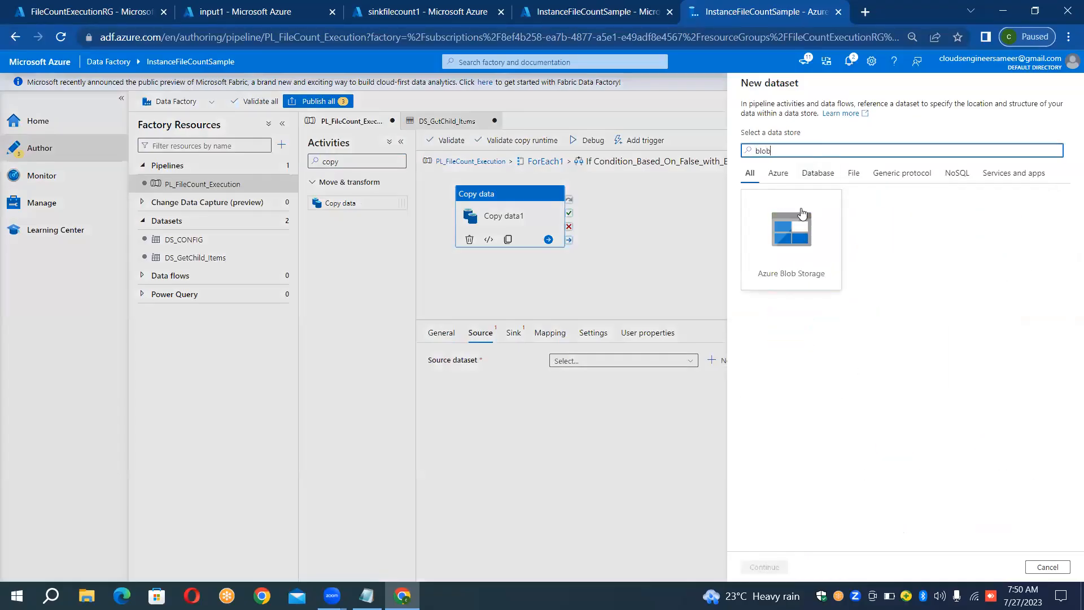
double_click(1003, 163)
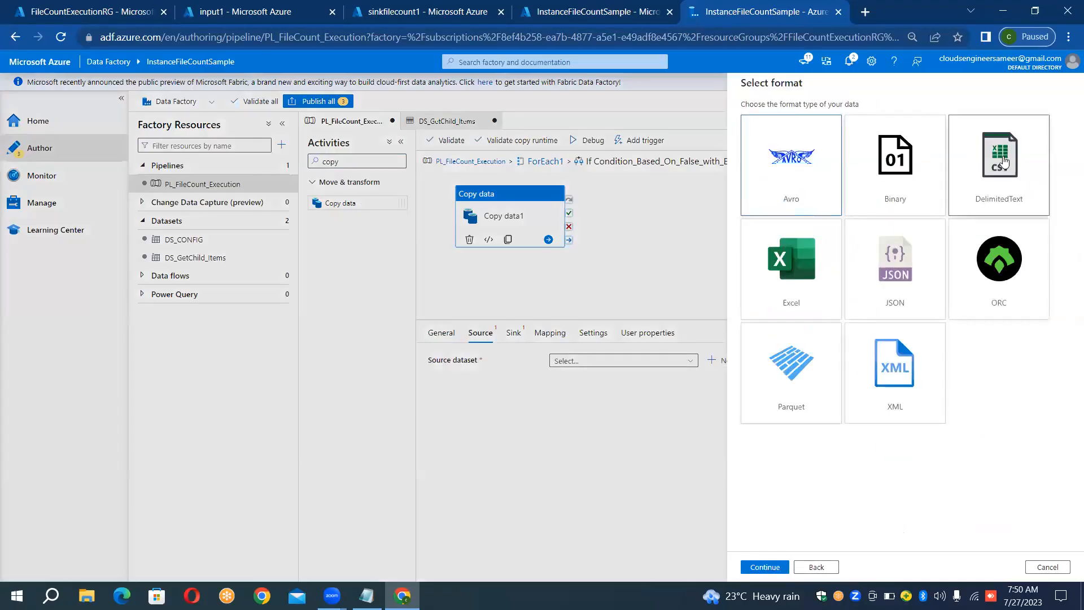
- Name the dataset DS_SOURCE, link it to LS_BLOB_SOURCE, and create it with the root folder as its path
left_click(844, 117)
double_click(844, 118)
key("BackSpace")
type("DS_")
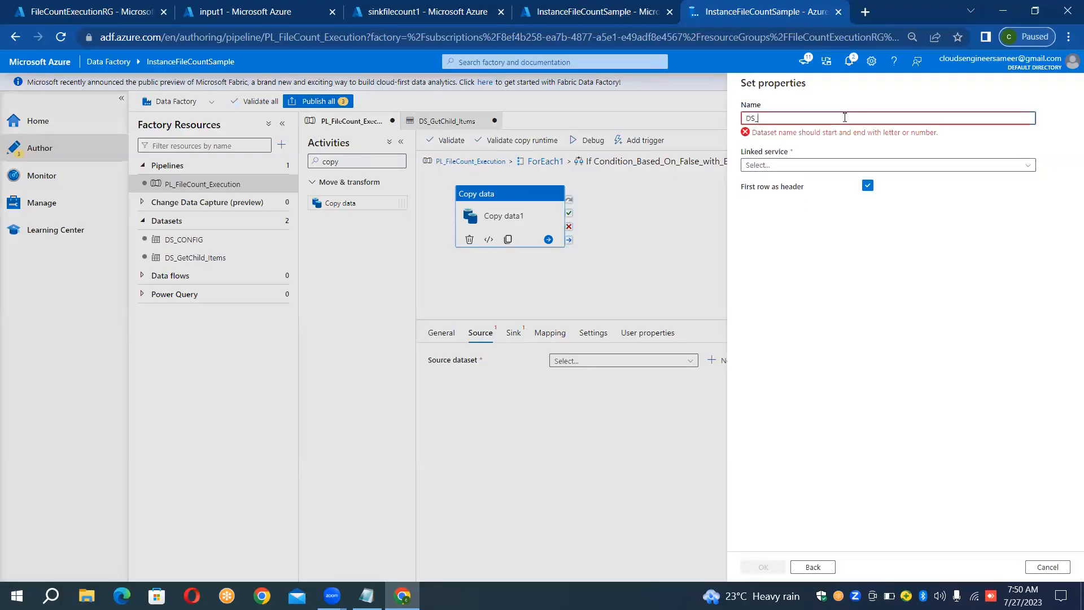
type("SOURCE")
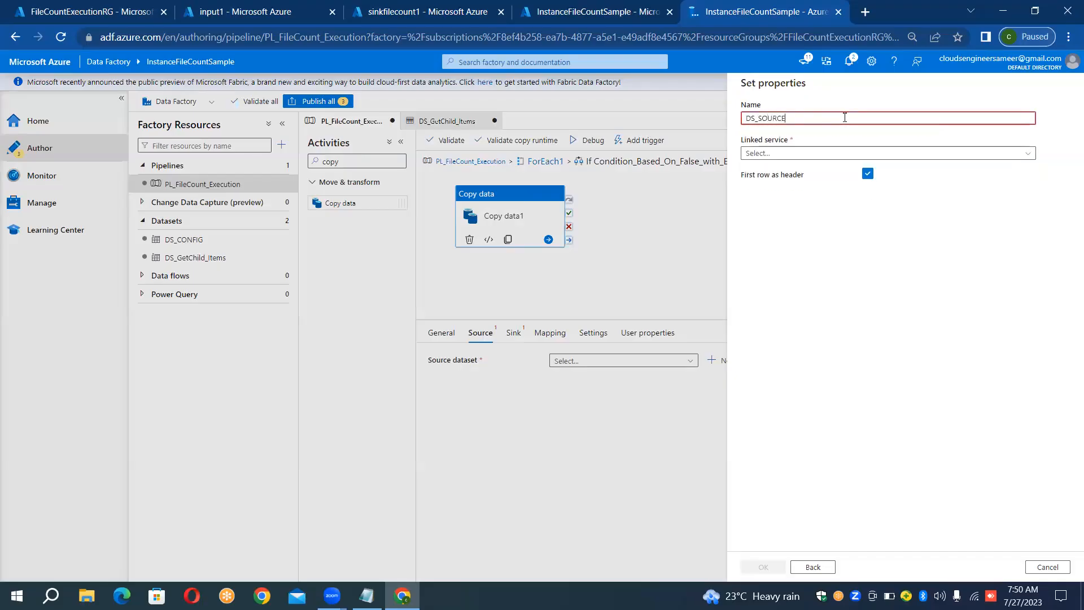
left_click(790, 159)
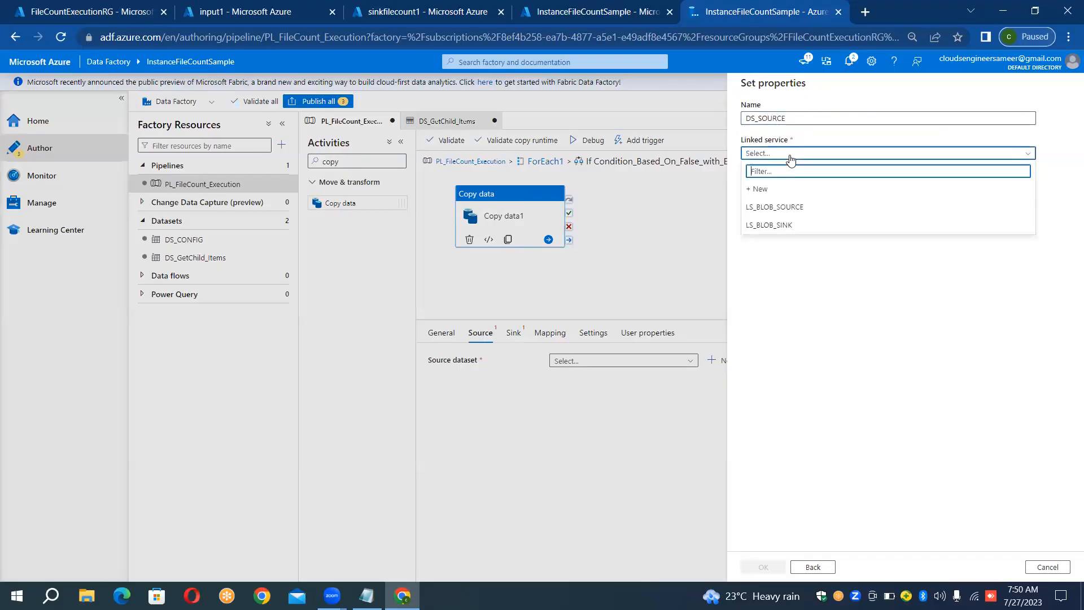
left_click(785, 207)
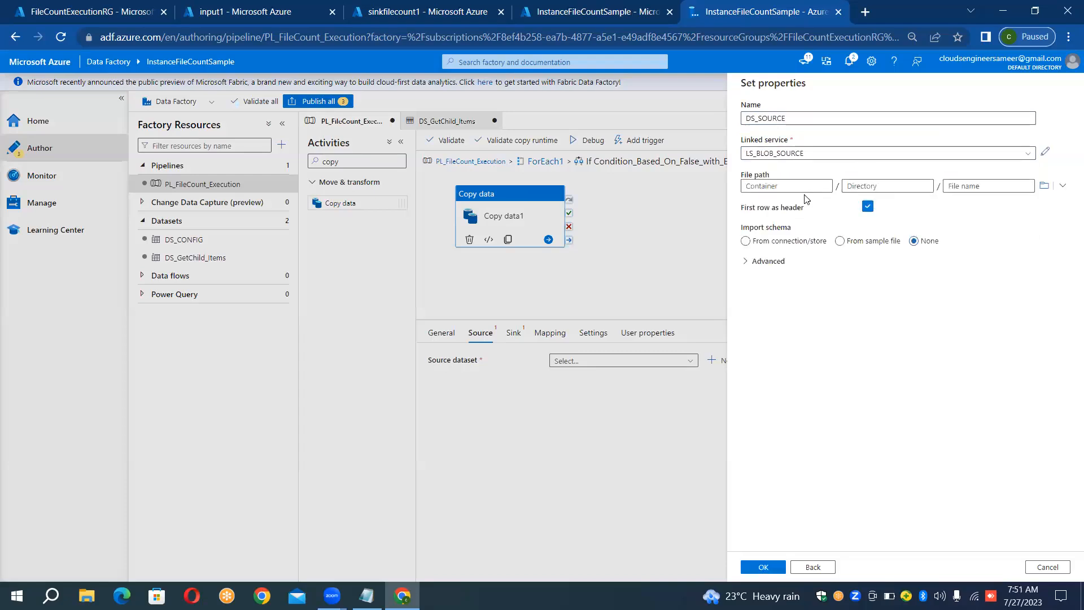
left_click(1043, 188)
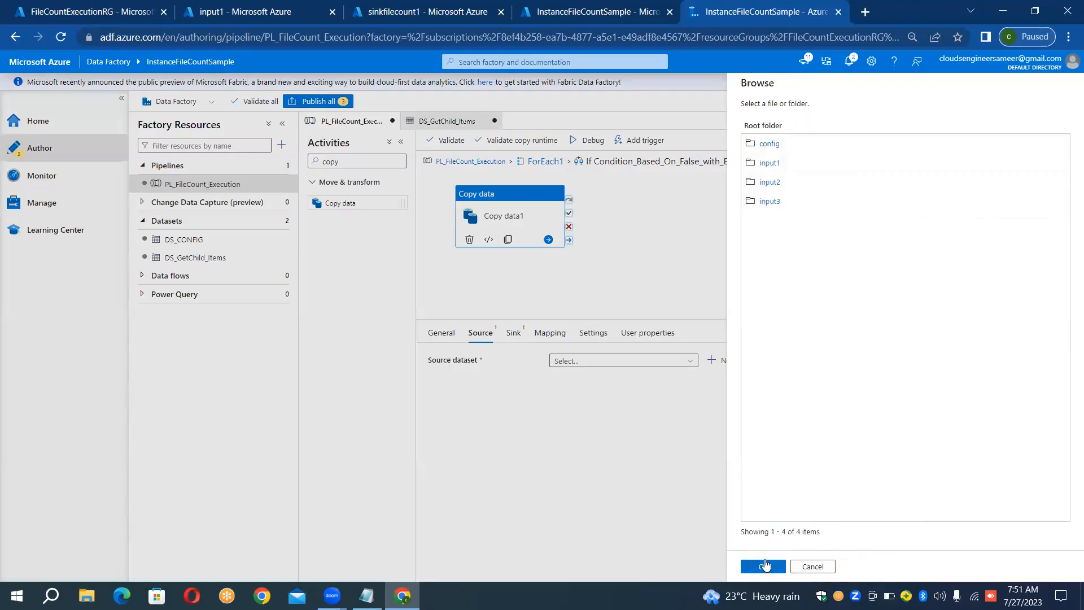
left_click(764, 565)
left_click(764, 565)
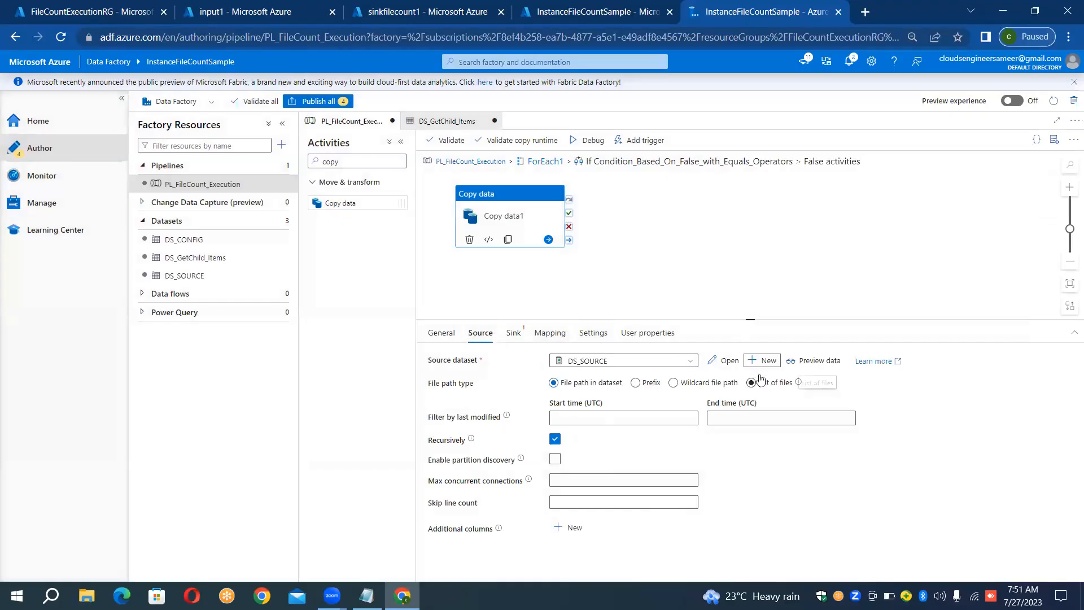
- Open the DS_SOURCE dataset and add a String parameter named ds_srccontainer_param
left_click(725, 362)
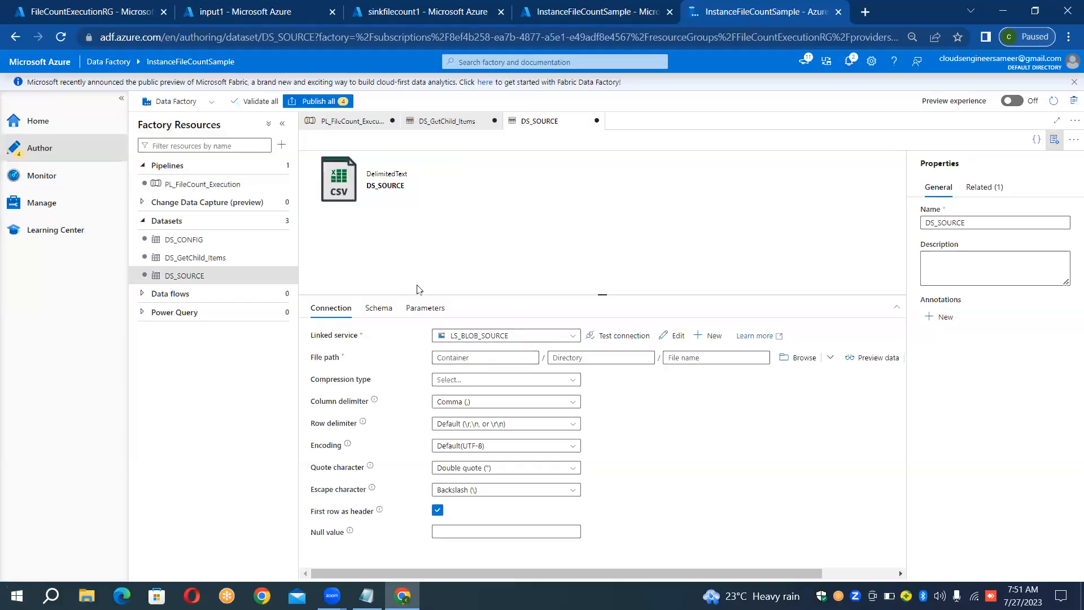
left_click(424, 315)
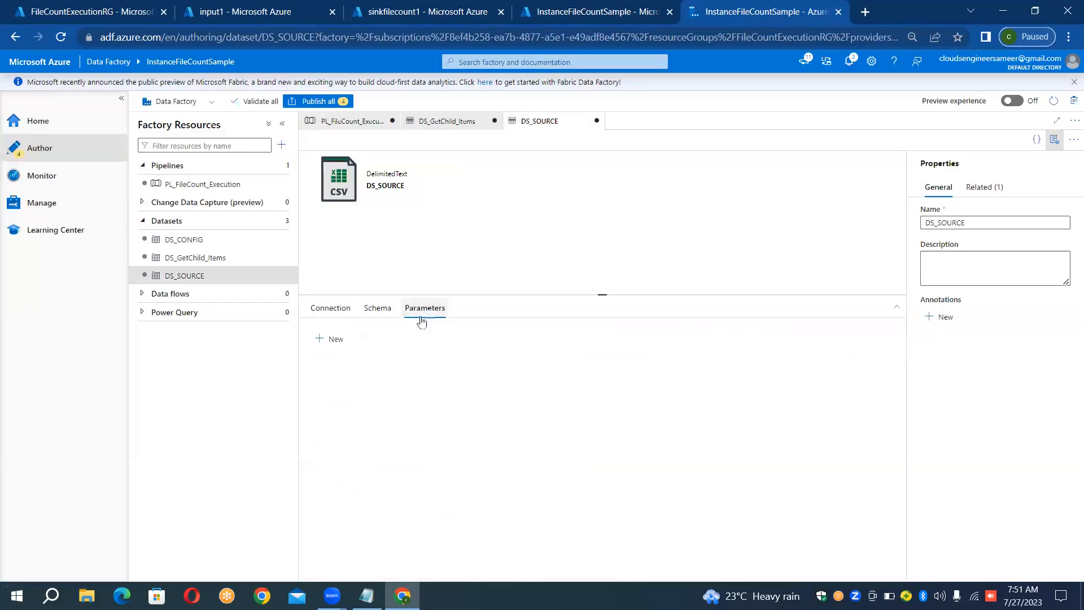
left_click(331, 339)
left_click(360, 379)
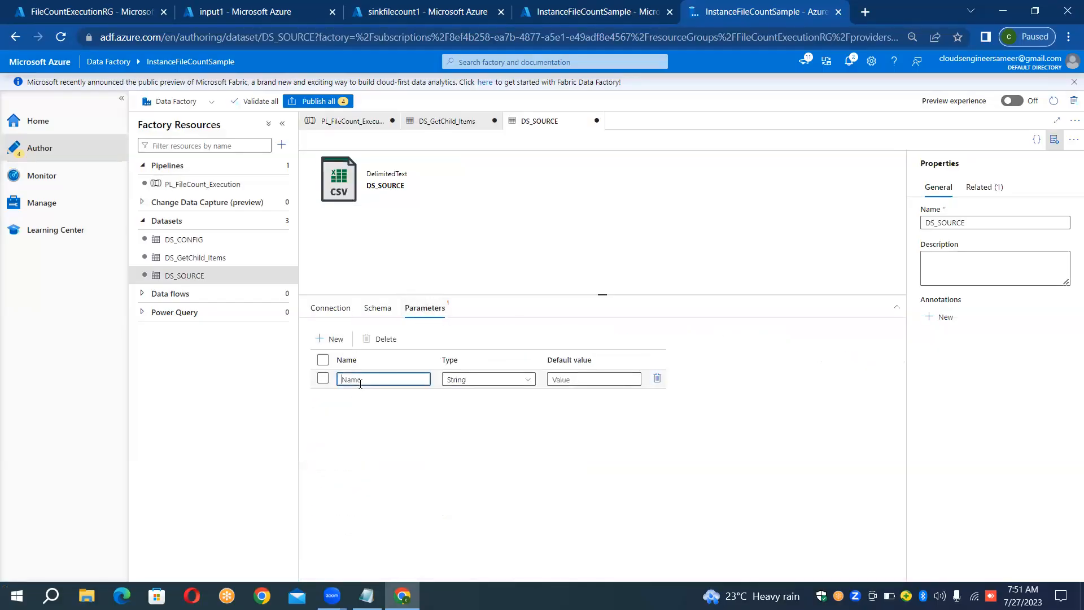
type("ds_sr")
type("container_param")
left_click(324, 305)
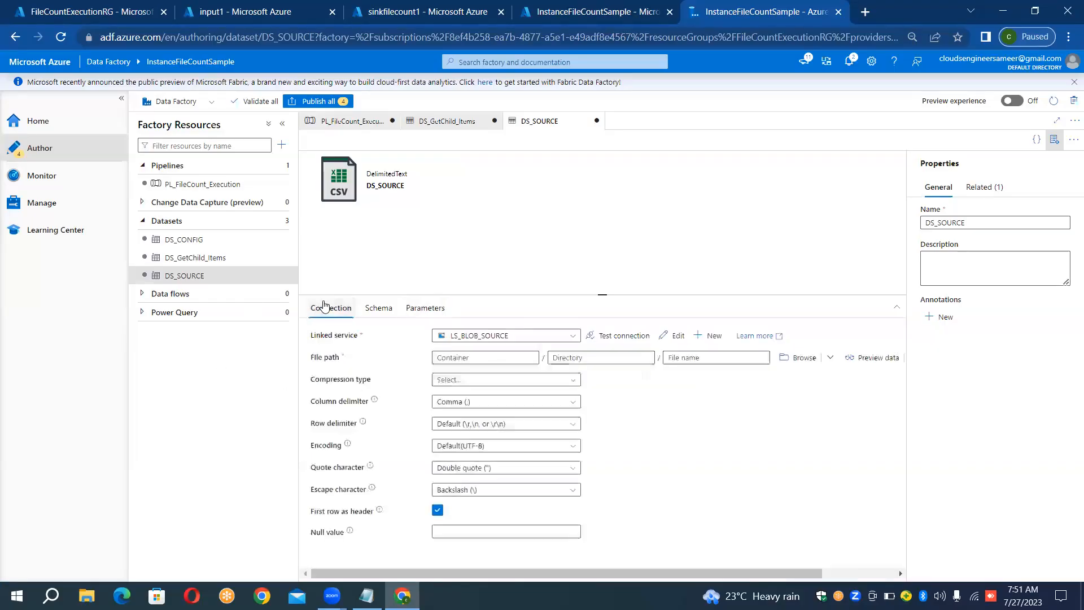
left_click(452, 356)
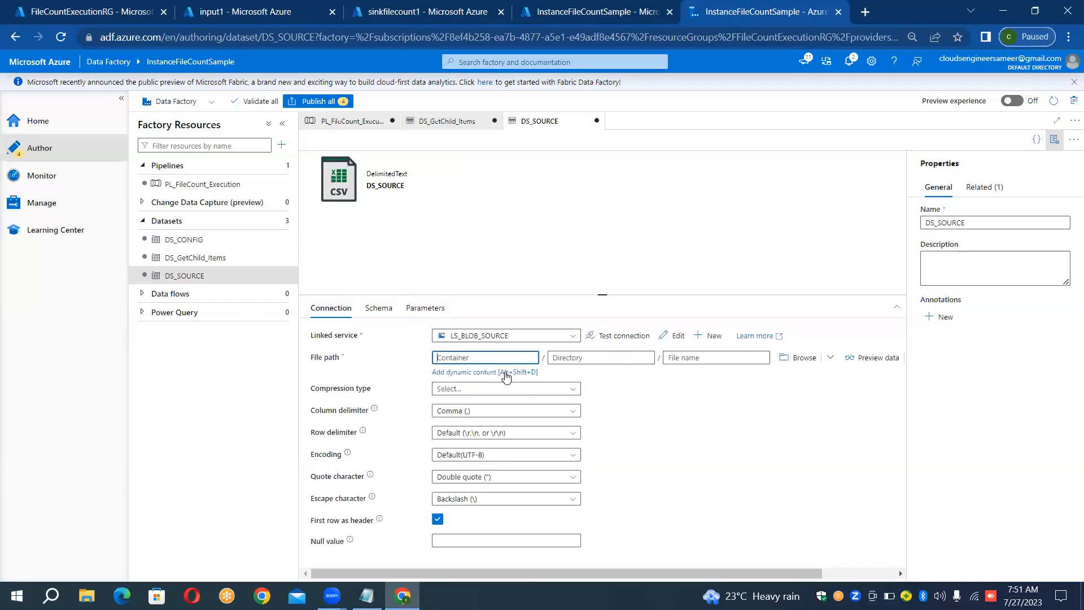
left_click(504, 372)
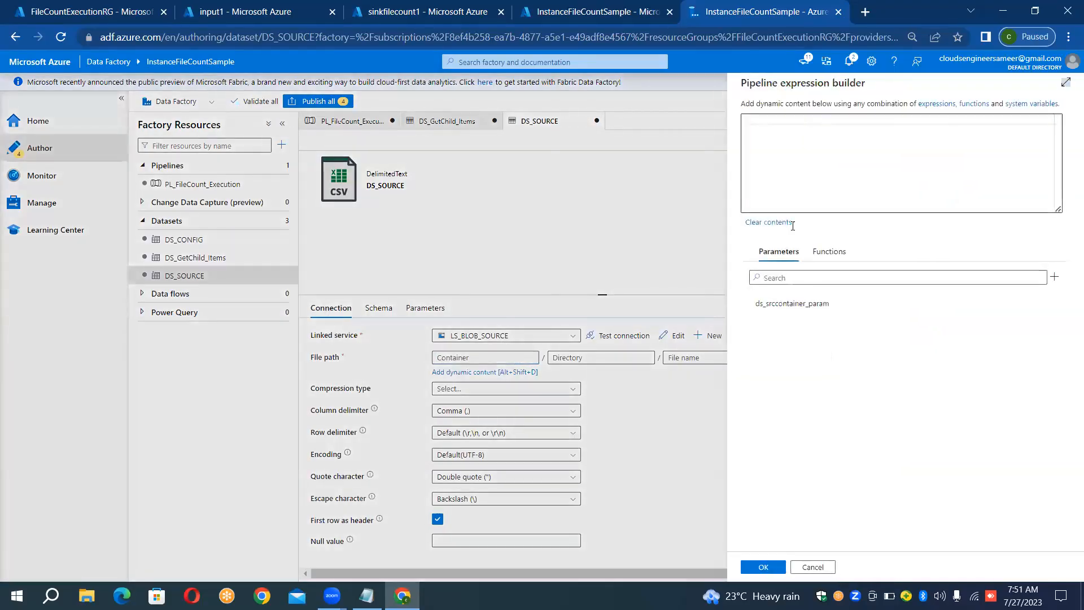
left_click(792, 304)
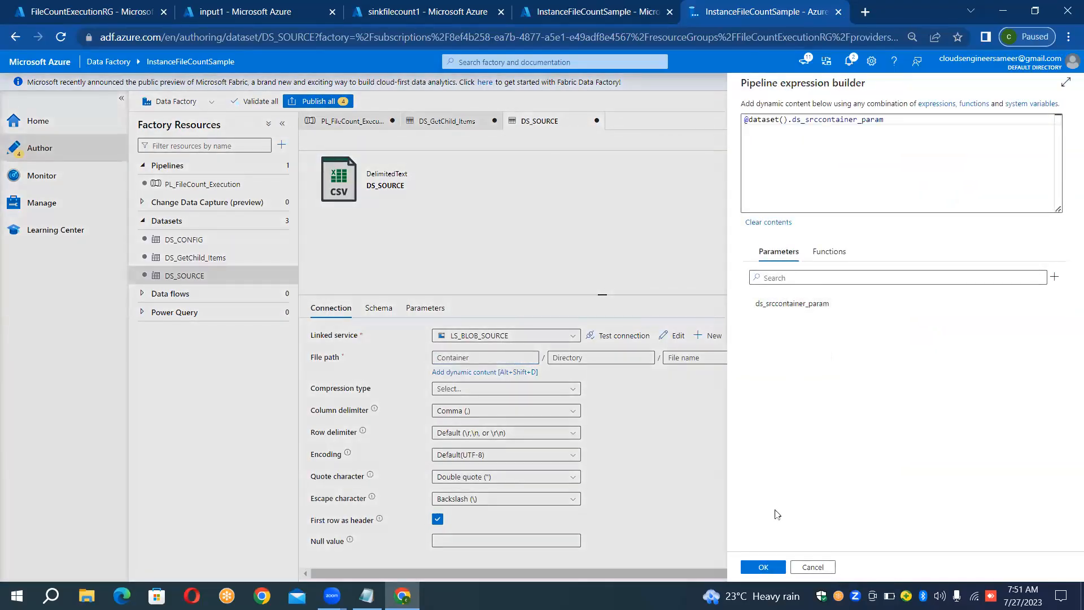
left_click(761, 567)
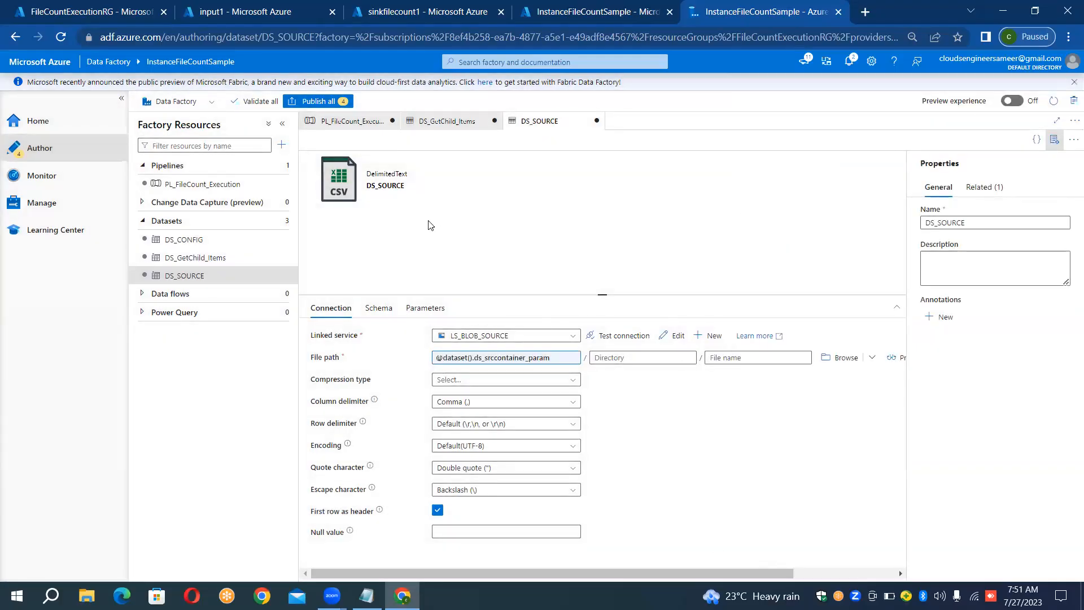
left_click(387, 123)
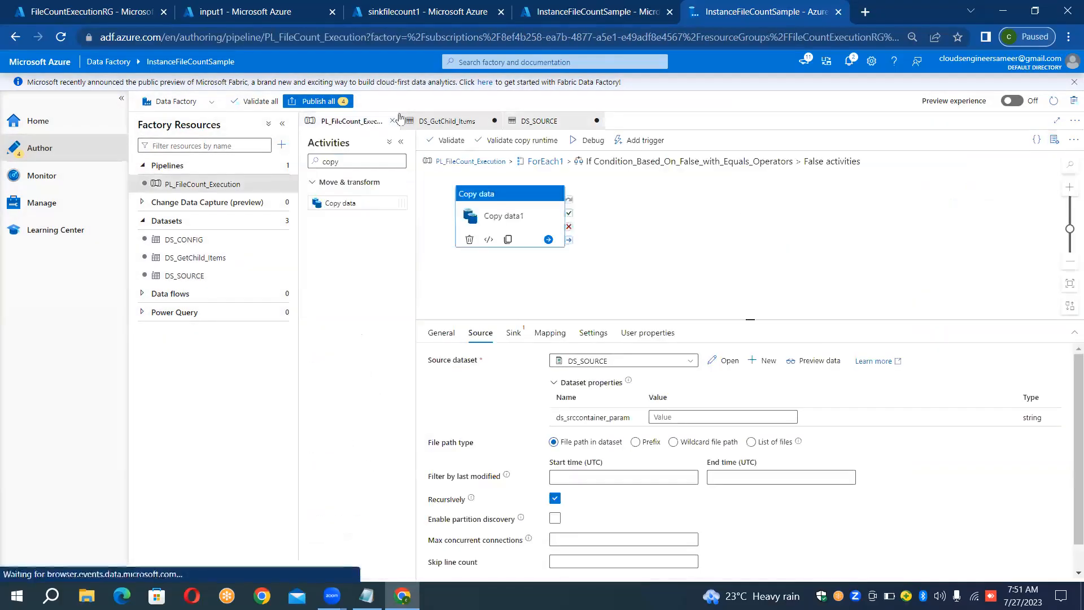
left_click(683, 415)
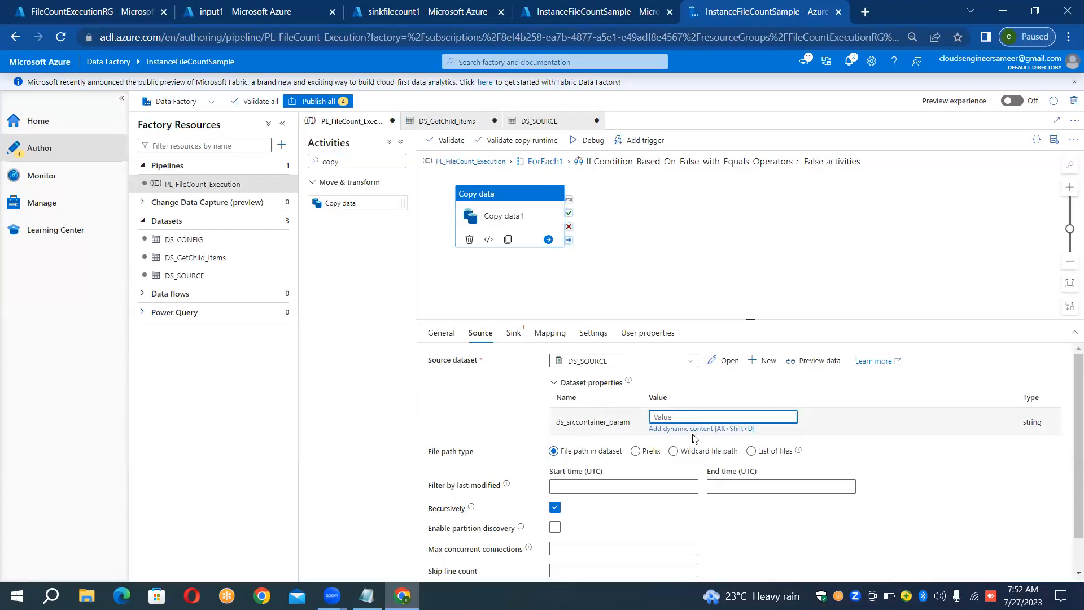
left_click(693, 430)
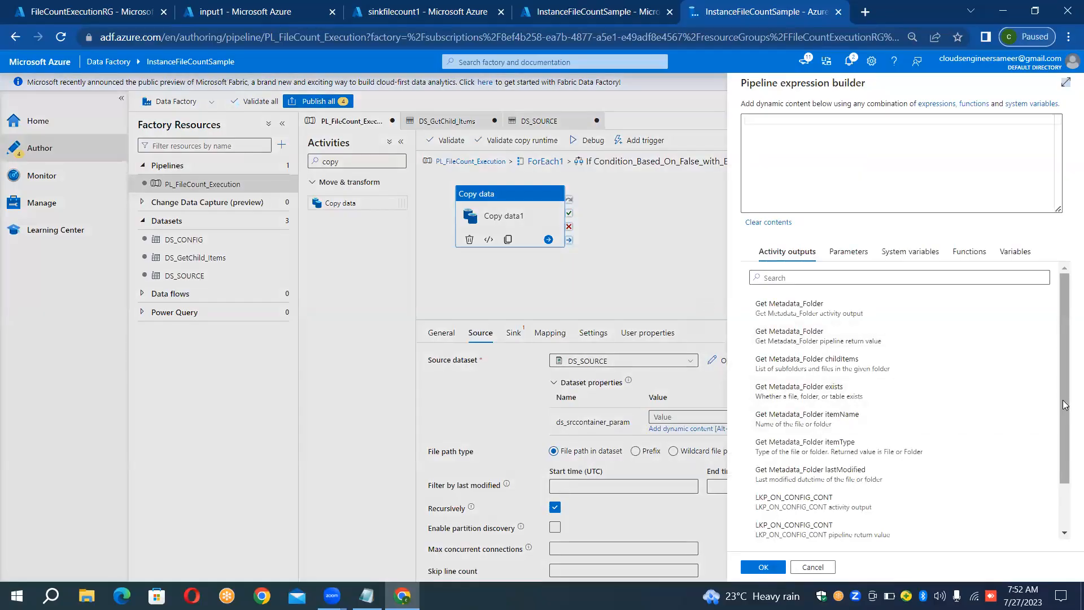
left_click_drag(1064, 405, 1056, 371)
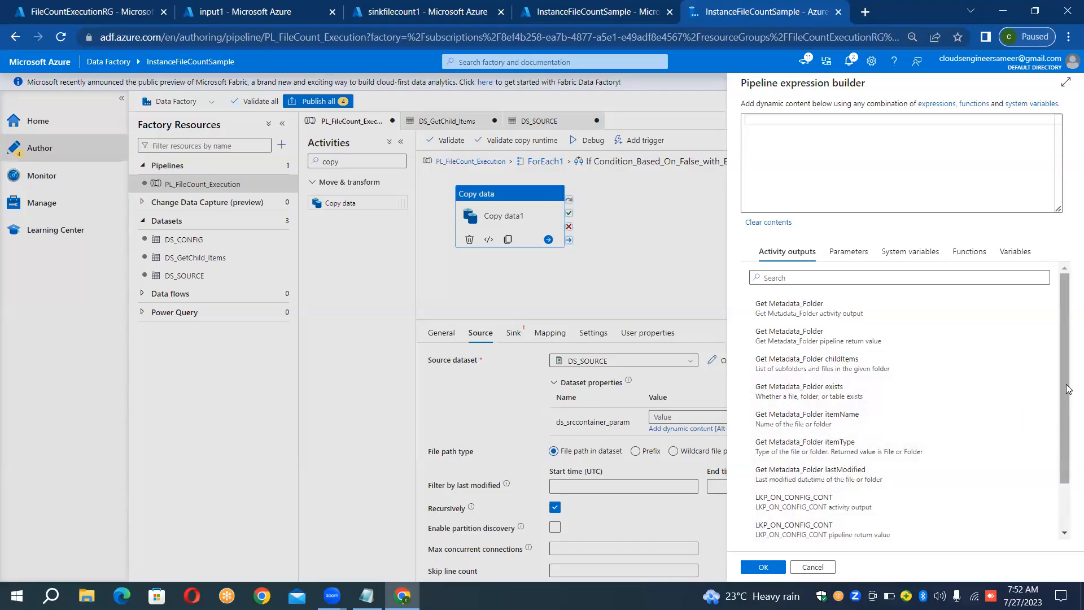
mouse_move(1068, 388)
left_mouse_down()
mouse_move(1067, 458)
mouse_move(1065, 376)
left_mouse_up()
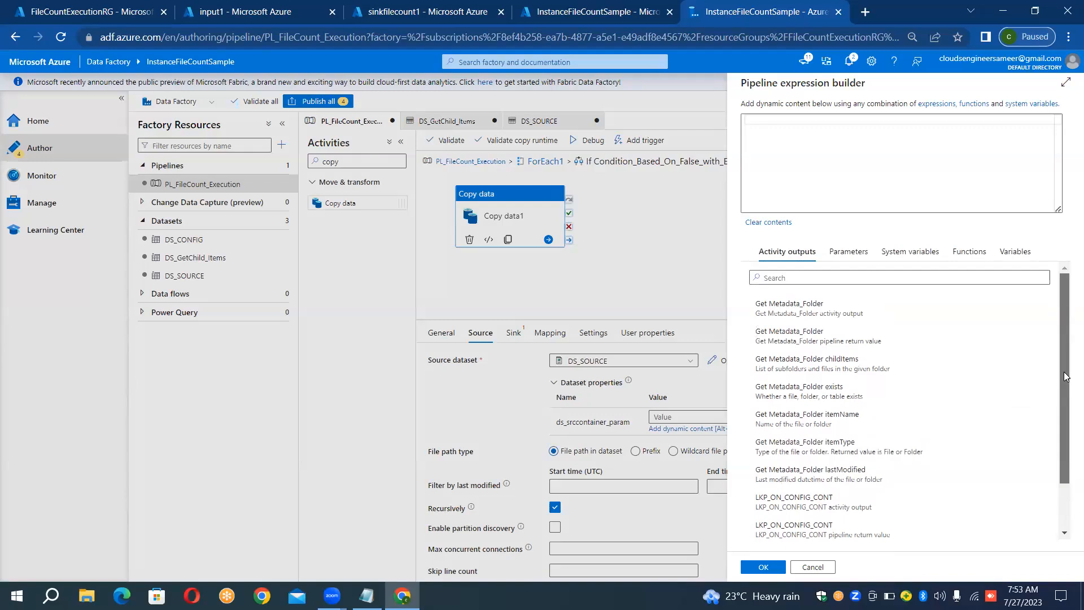
left_click(751, 121)
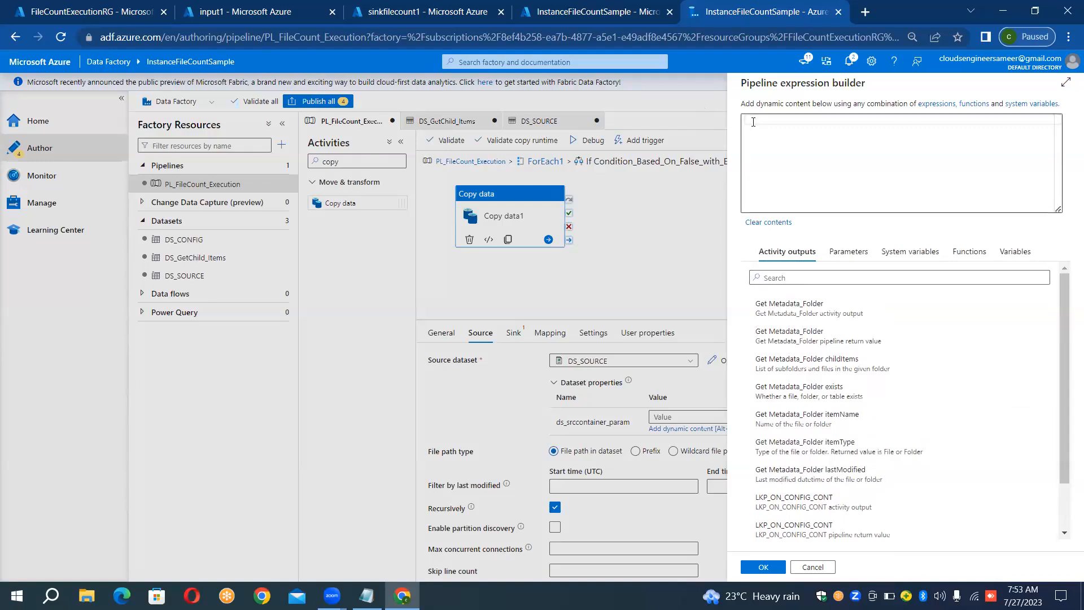
type("@")
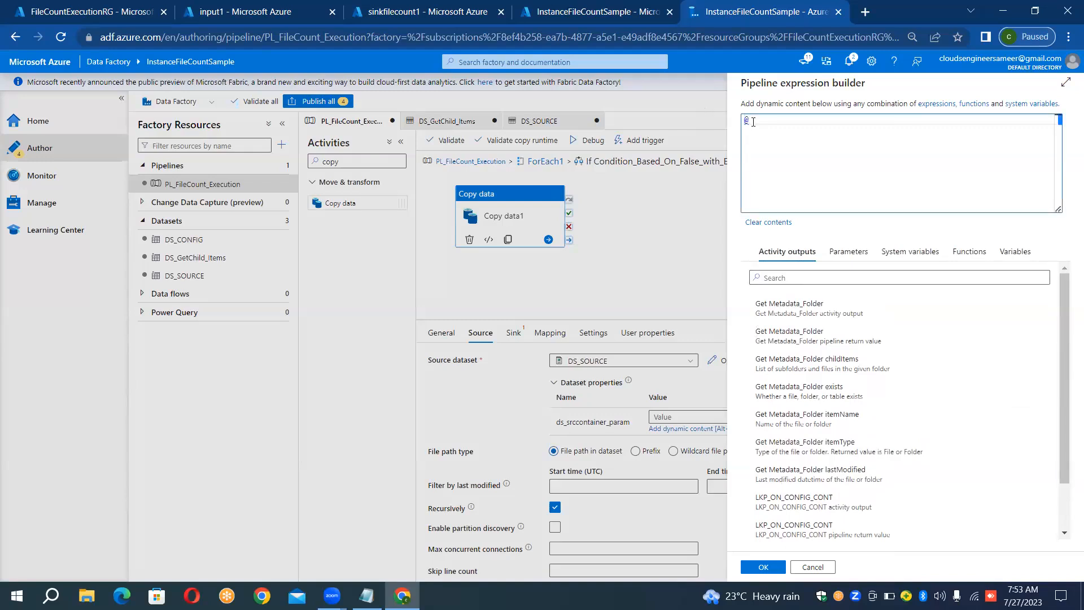
type("i")
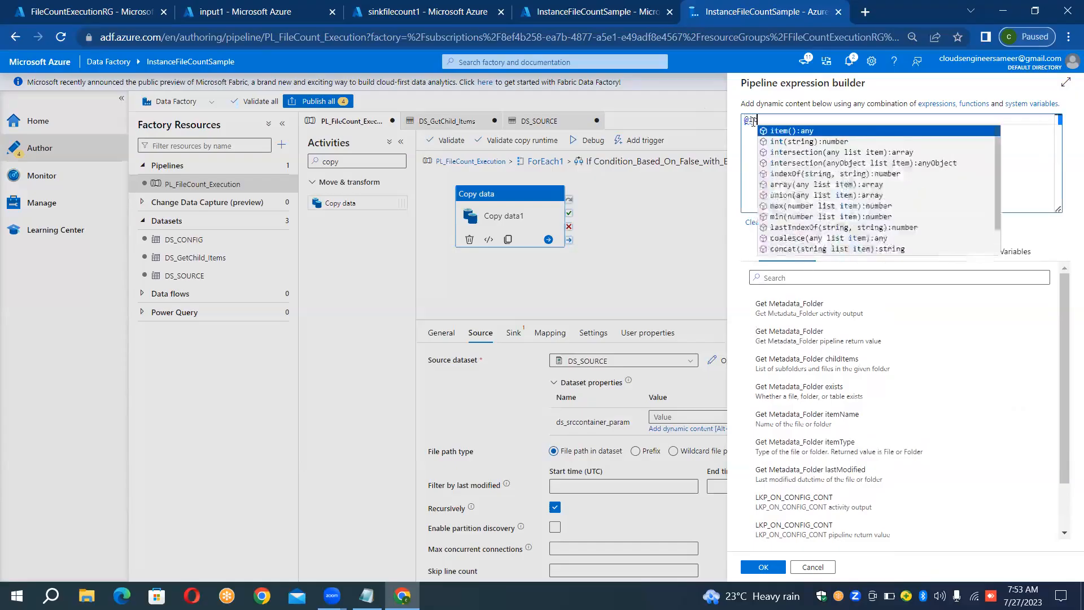
type("tem(")
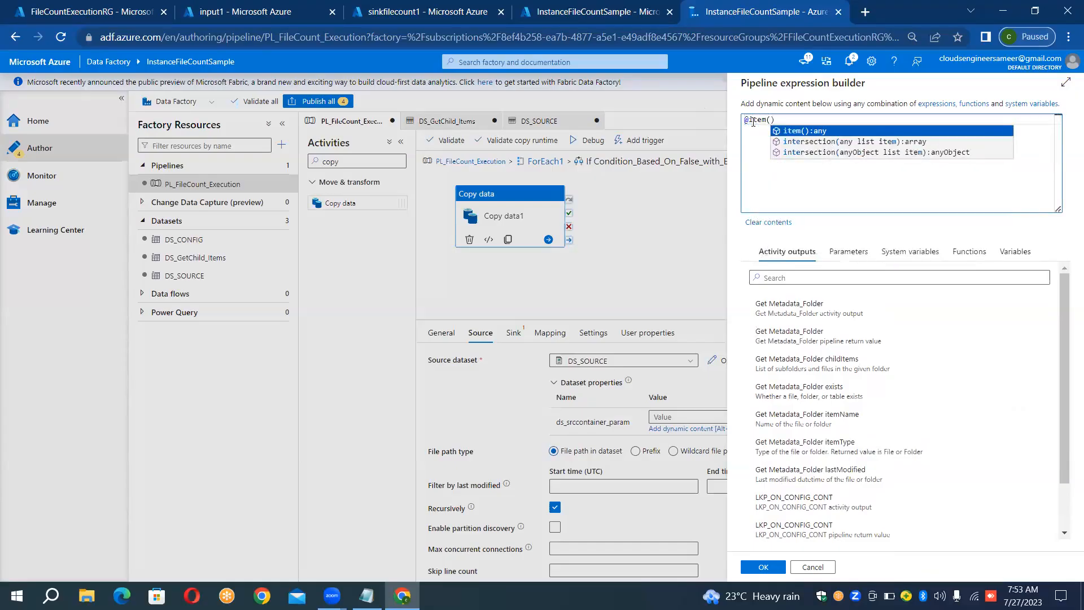
type(")")
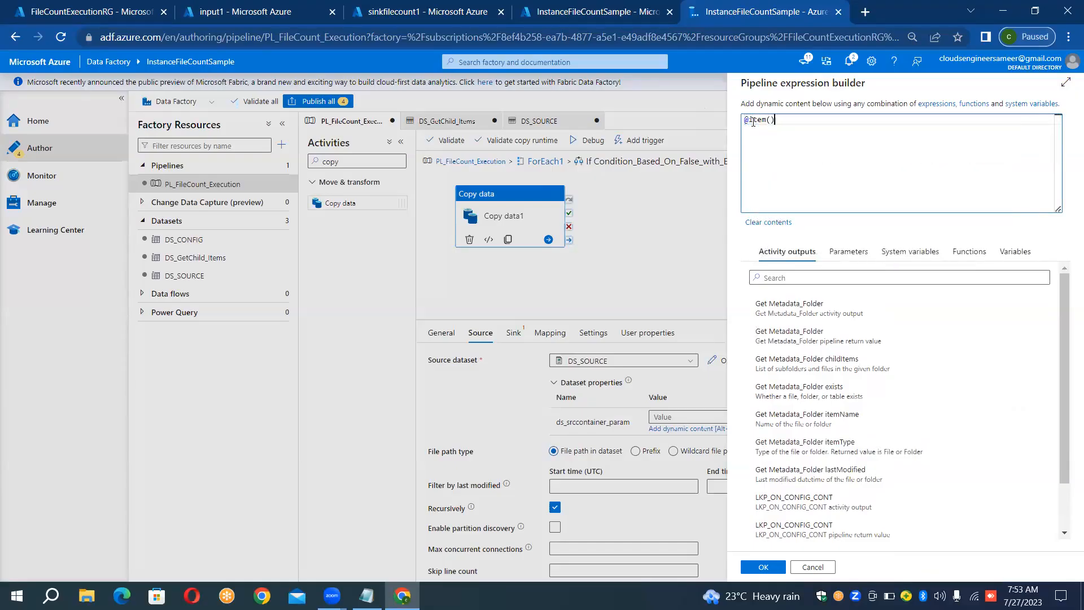
type(".")
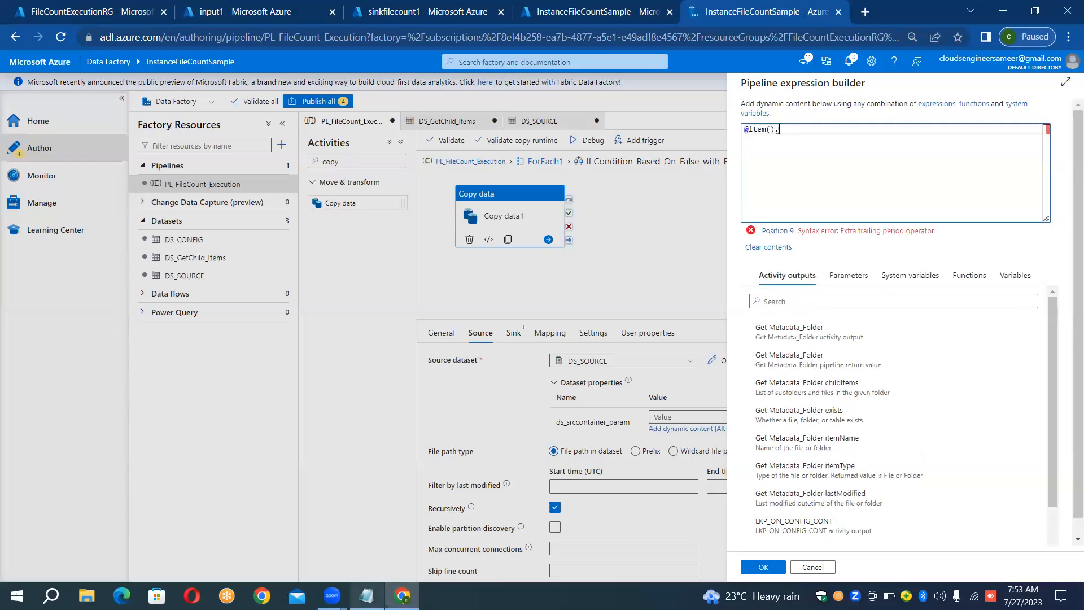
left_click(366, 595)
left_click(194, 434)
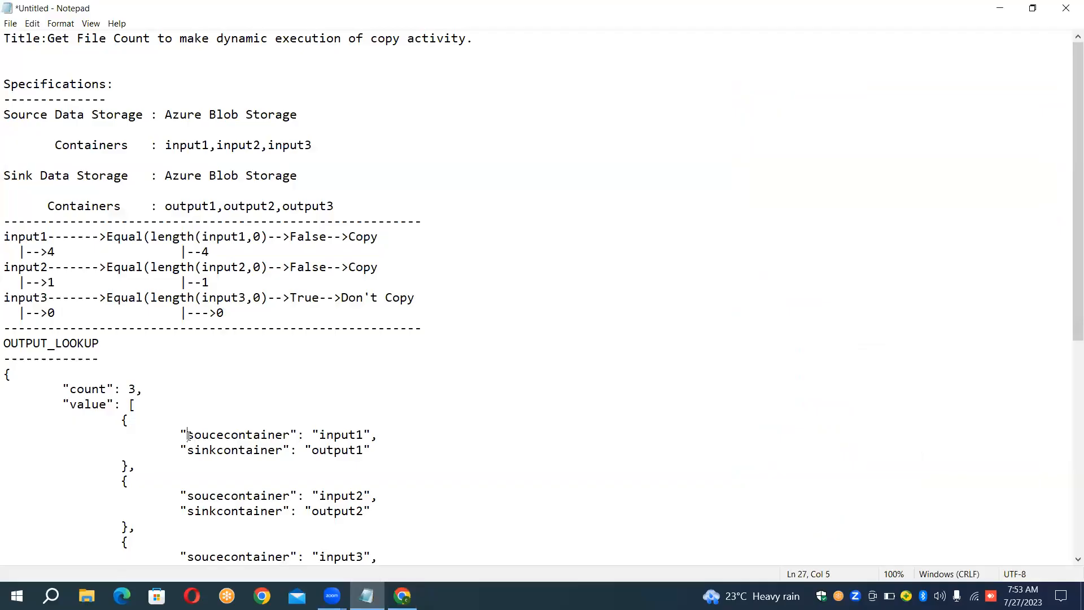
left_click_drag(189, 435, 289, 437)
key("ctrl+c")
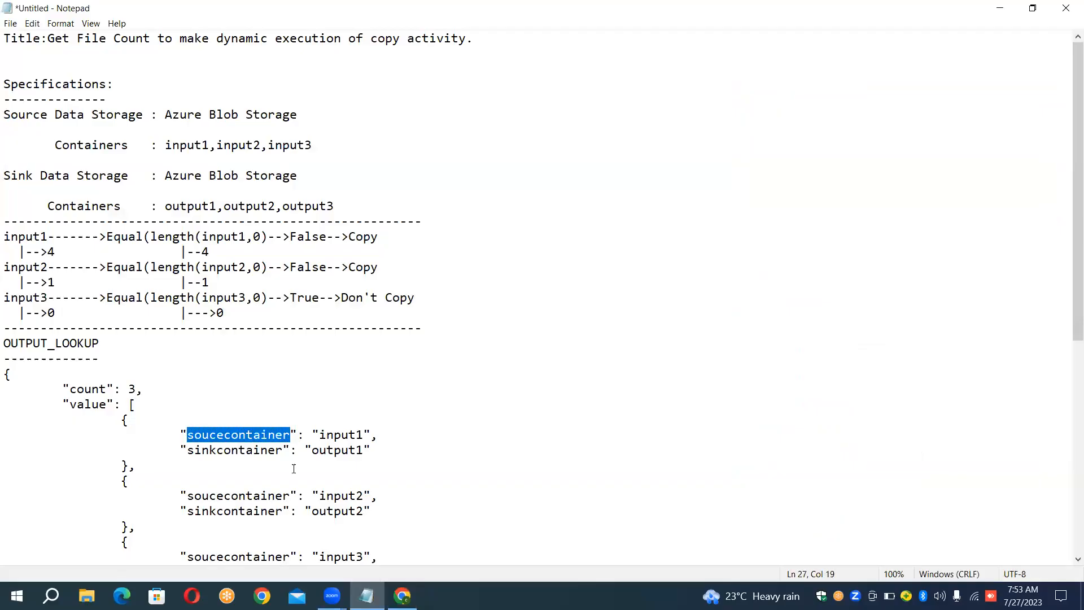
left_click(402, 595)
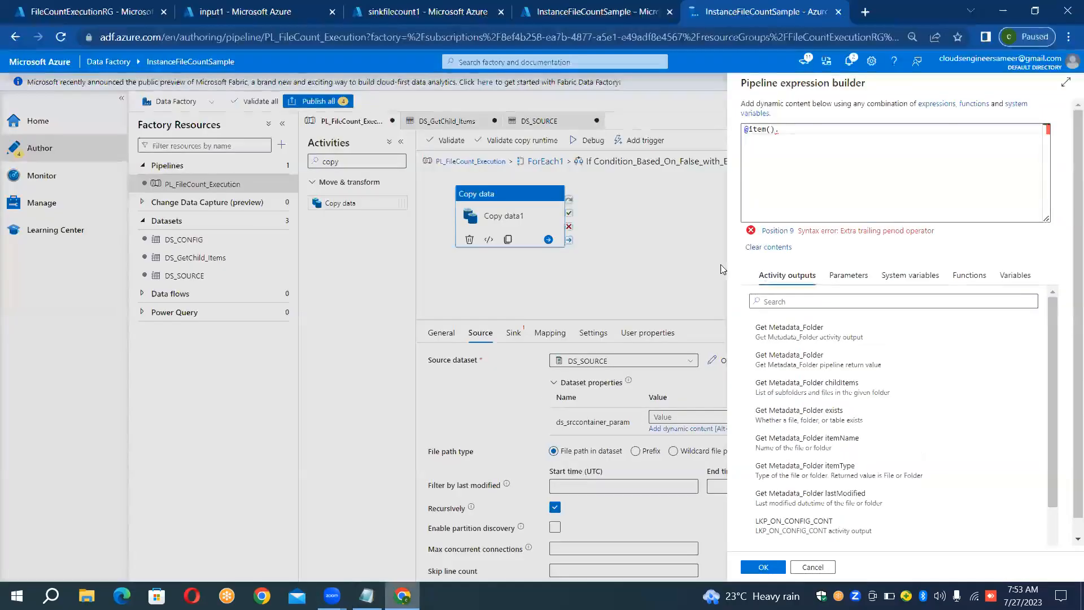
key("ctrl+v")
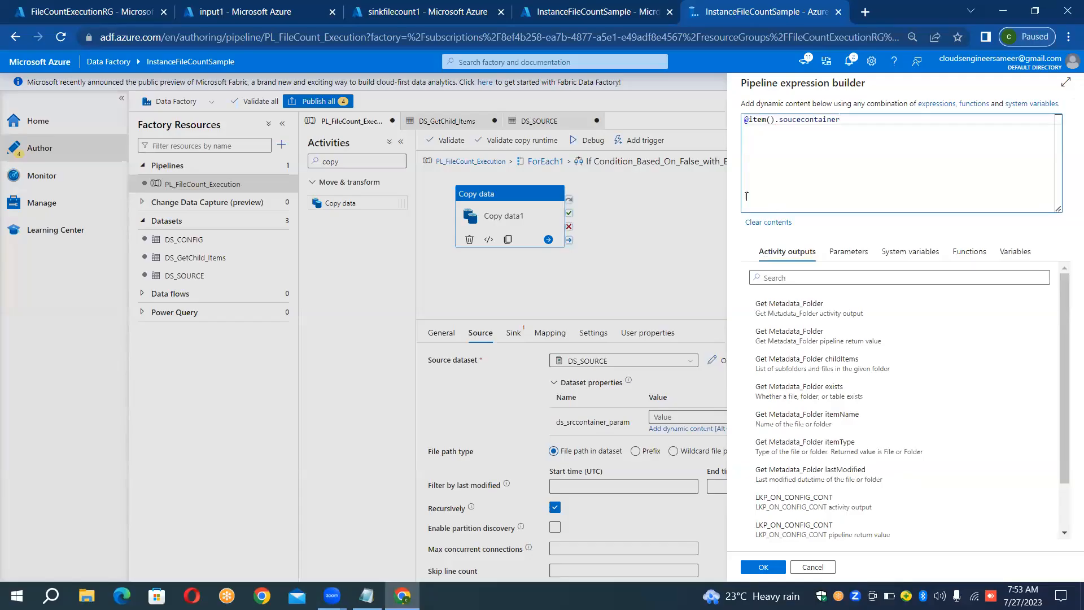
left_click(765, 567)
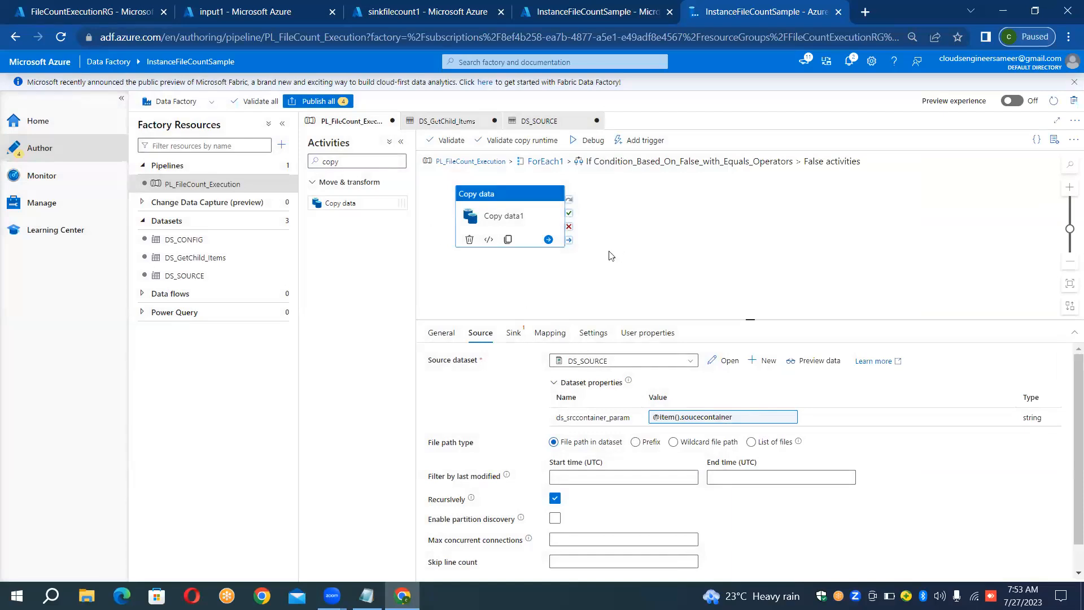
- Set the Copy data source's file path type to Wildcard file path
left_click(515, 332)
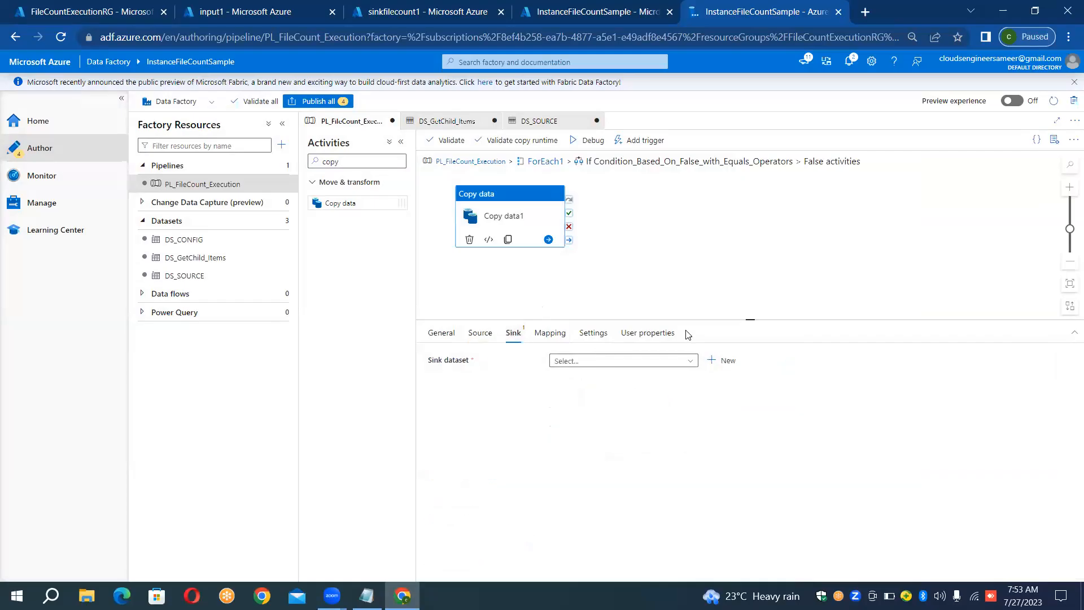
left_click(481, 333)
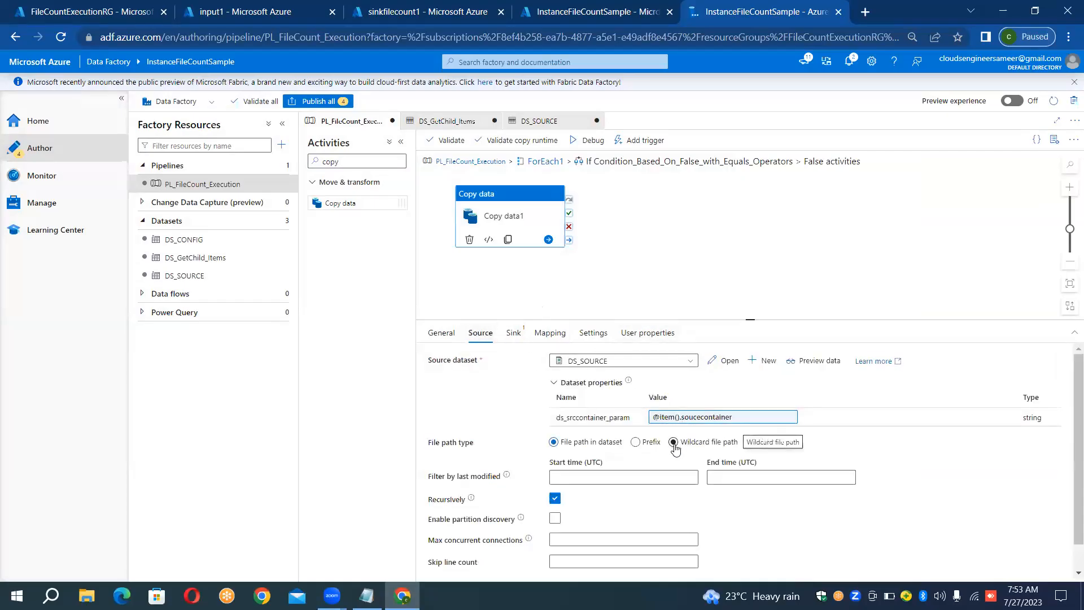
left_click(673, 442)
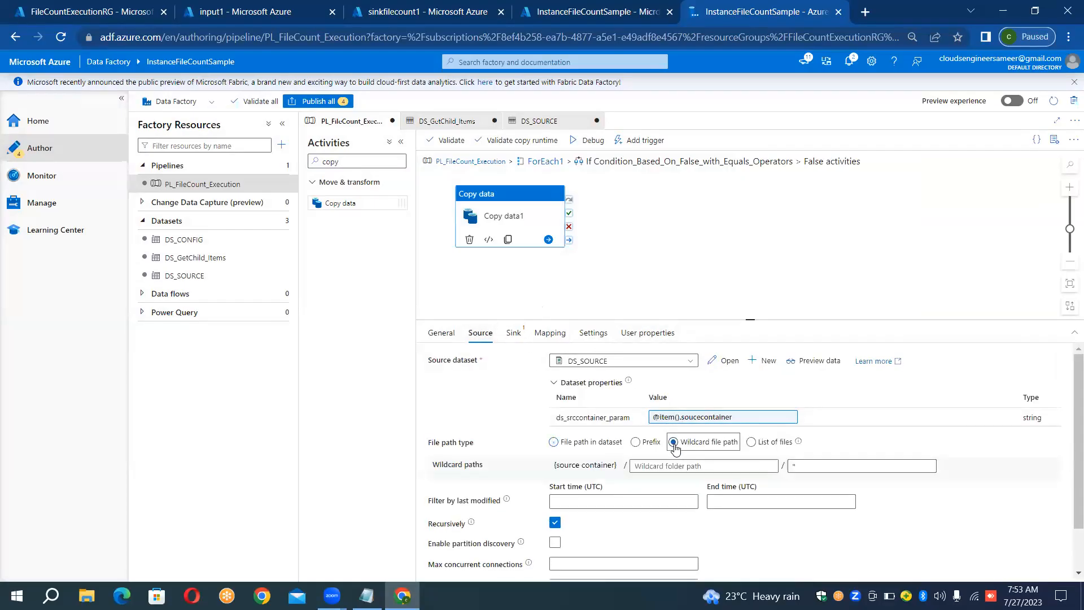
- Start a new sink dataset for the Copy data activity using Azure Blob Storage and the DelimitedText format
left_click(515, 340)
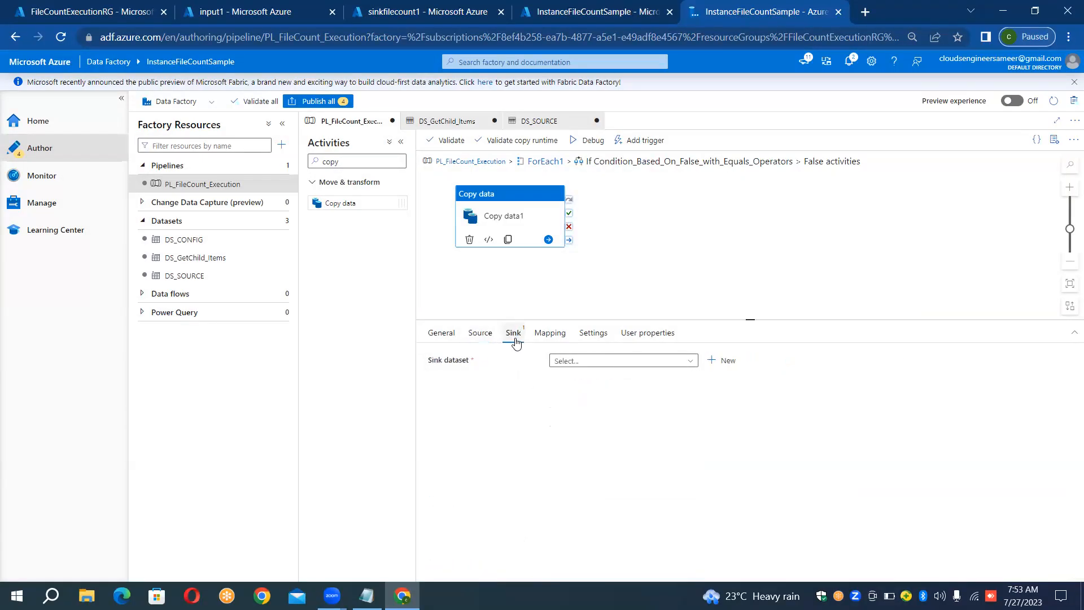
left_click(710, 363)
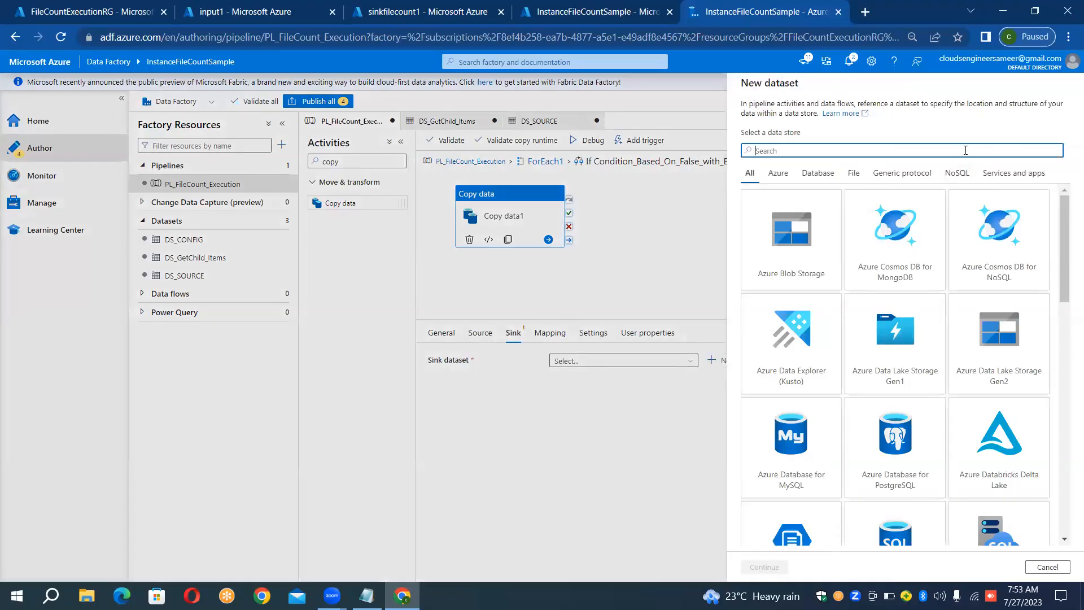
type("blob")
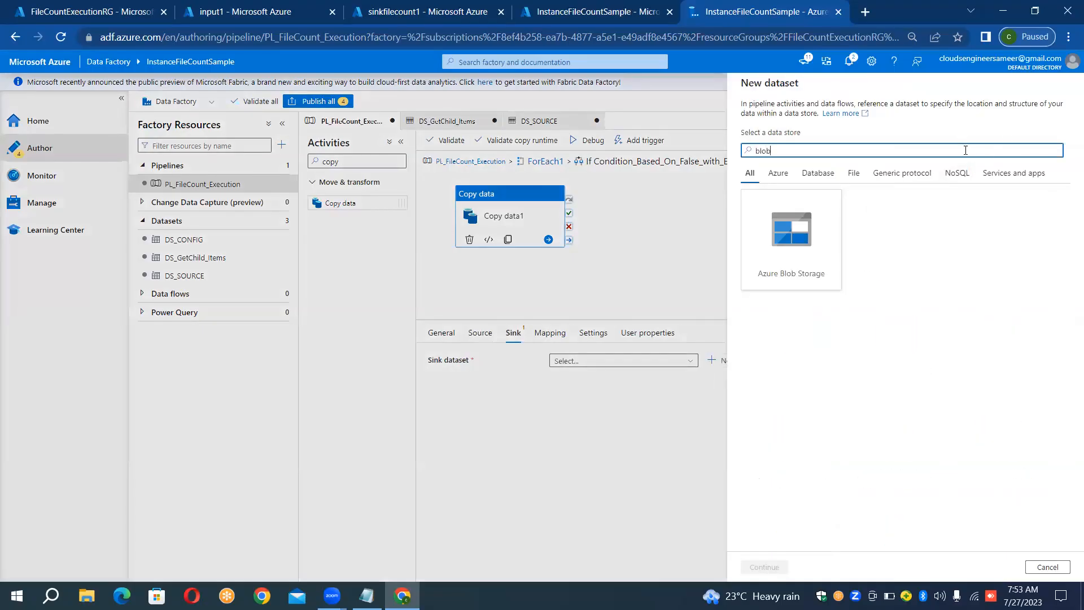
double_click(799, 261)
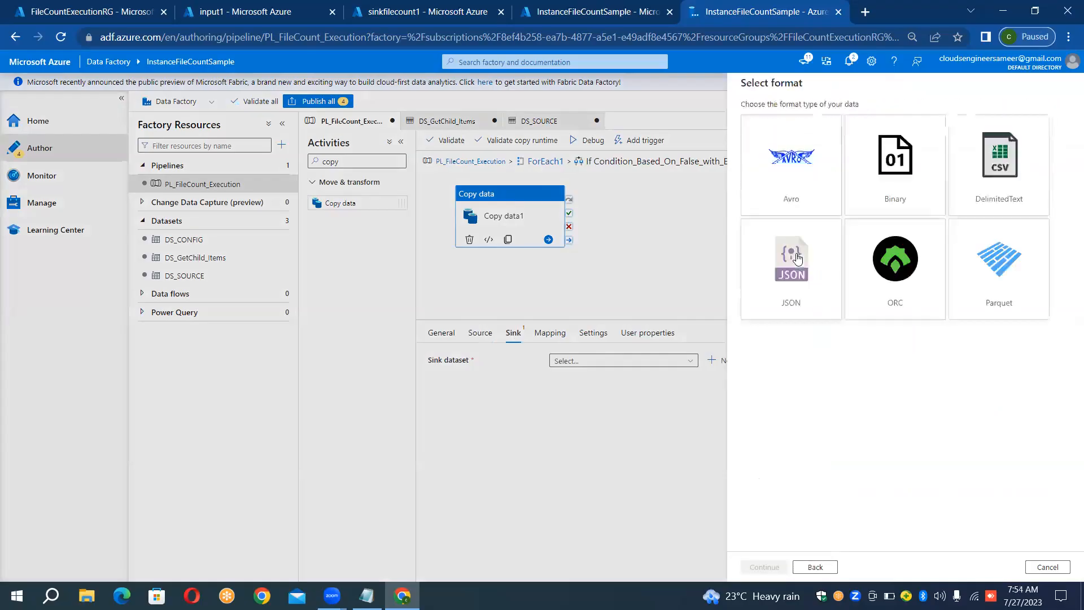
double_click(1008, 162)
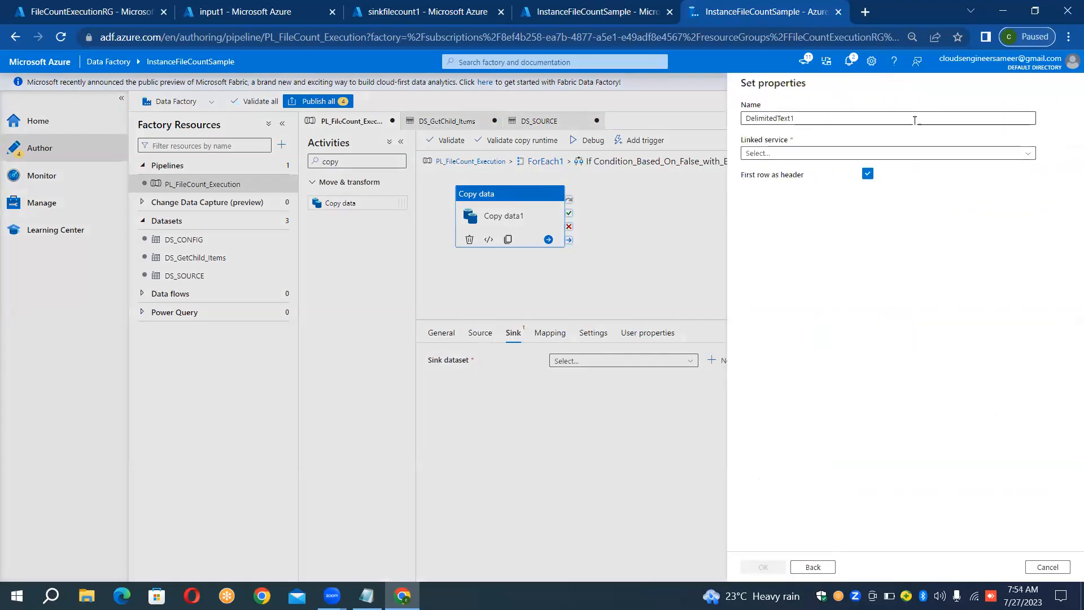
- Name the dataset DS_SINK, link it to LS_BLOB_SINK, and create it with the root folder as its path
key("ctrl+a")
key("BackSpace")
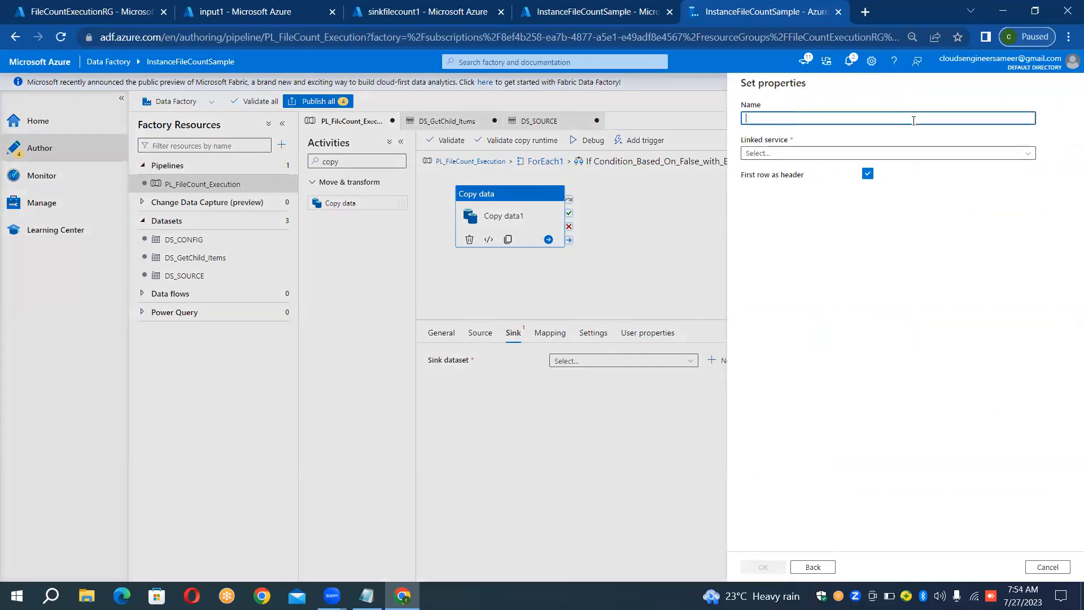
type("DS_")
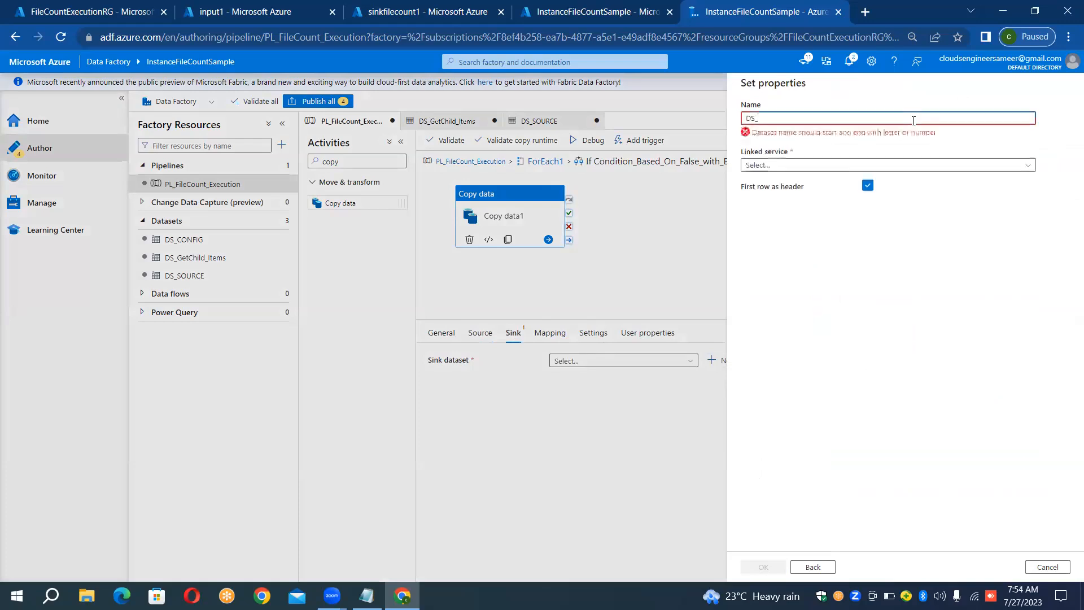
type("SINK")
left_click(837, 156)
left_click(792, 225)
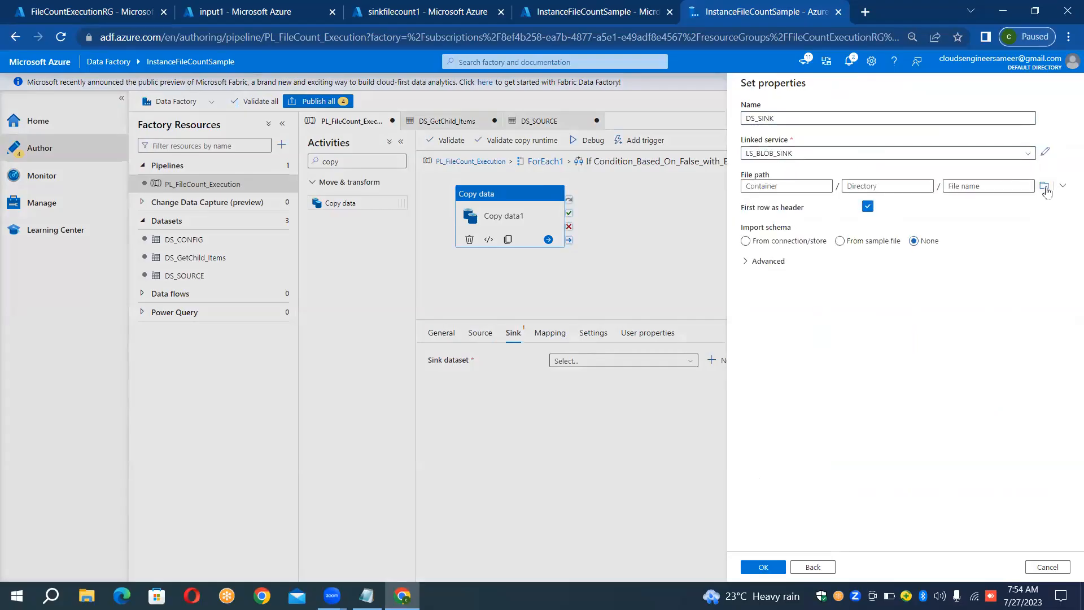
left_click(1044, 186)
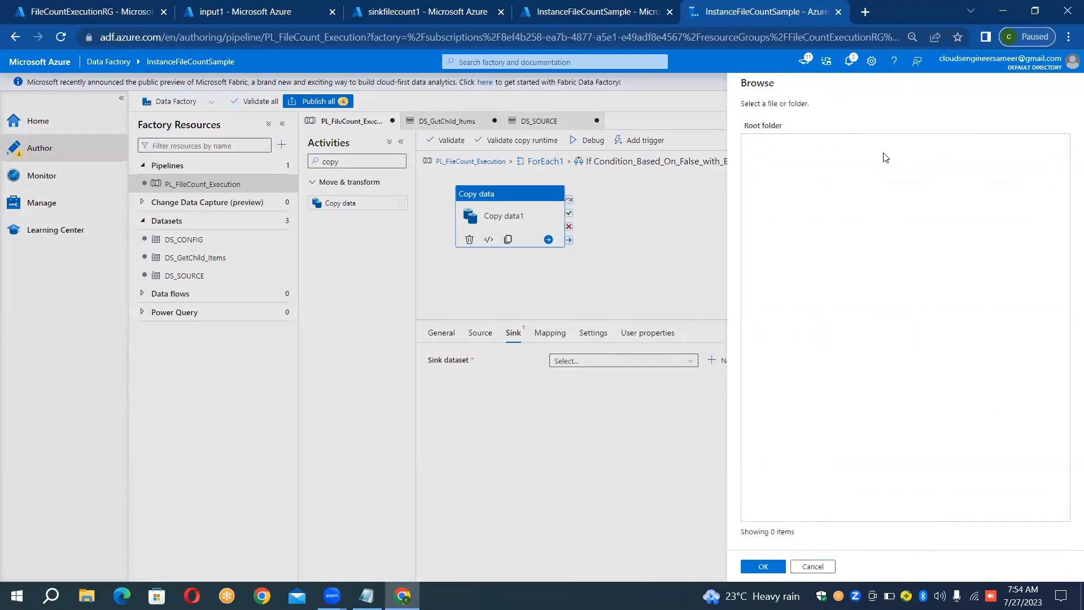
left_click(773, 567)
left_click(773, 567)
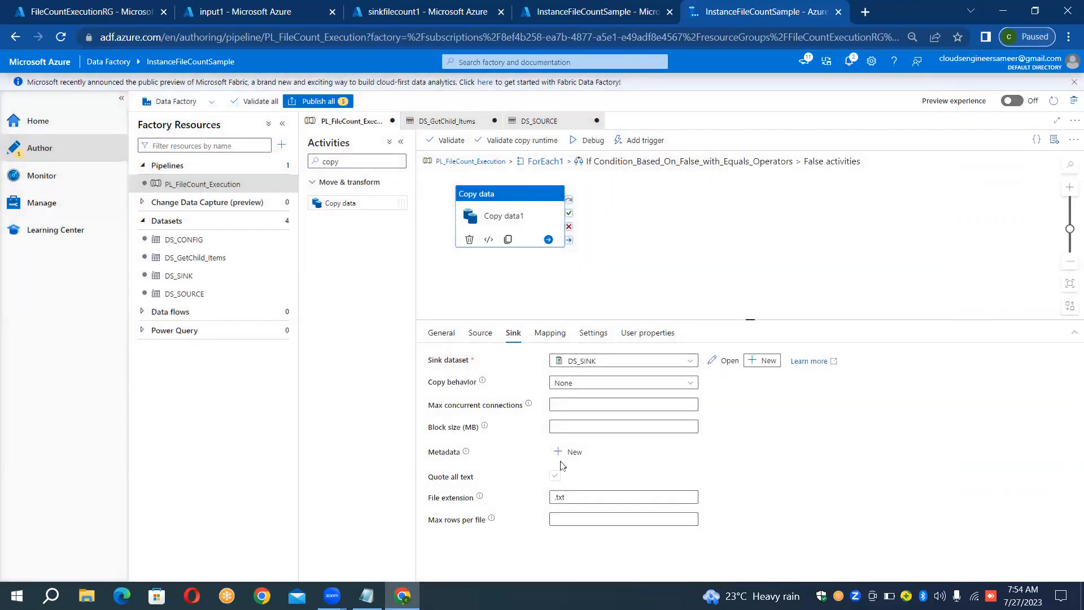
- Open the DS_SINK dataset and add a String parameter named ds_sink_container_param
left_click(726, 360)
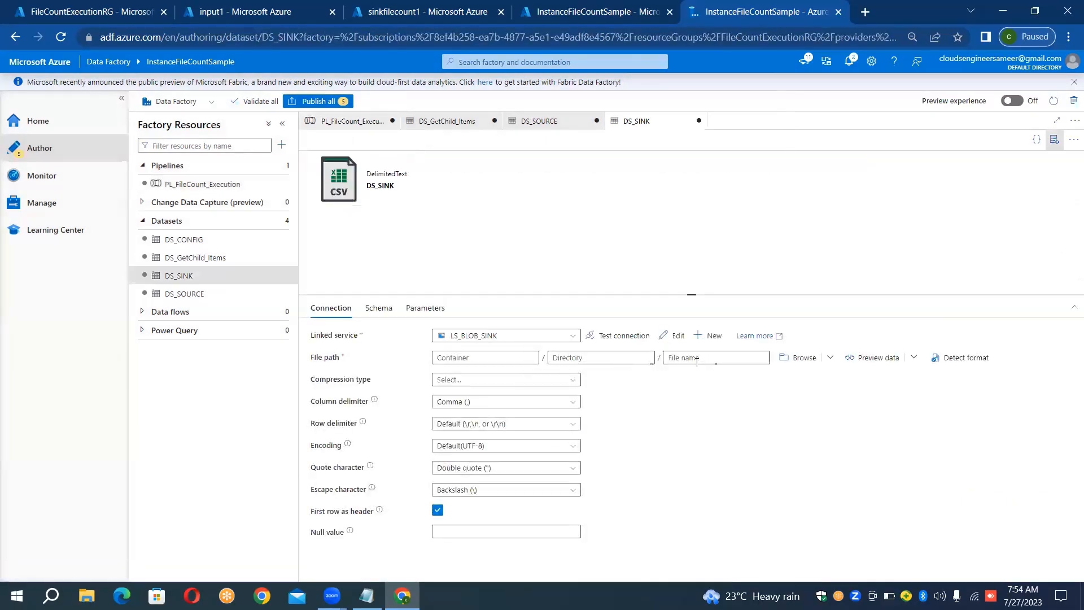
left_click(418, 306)
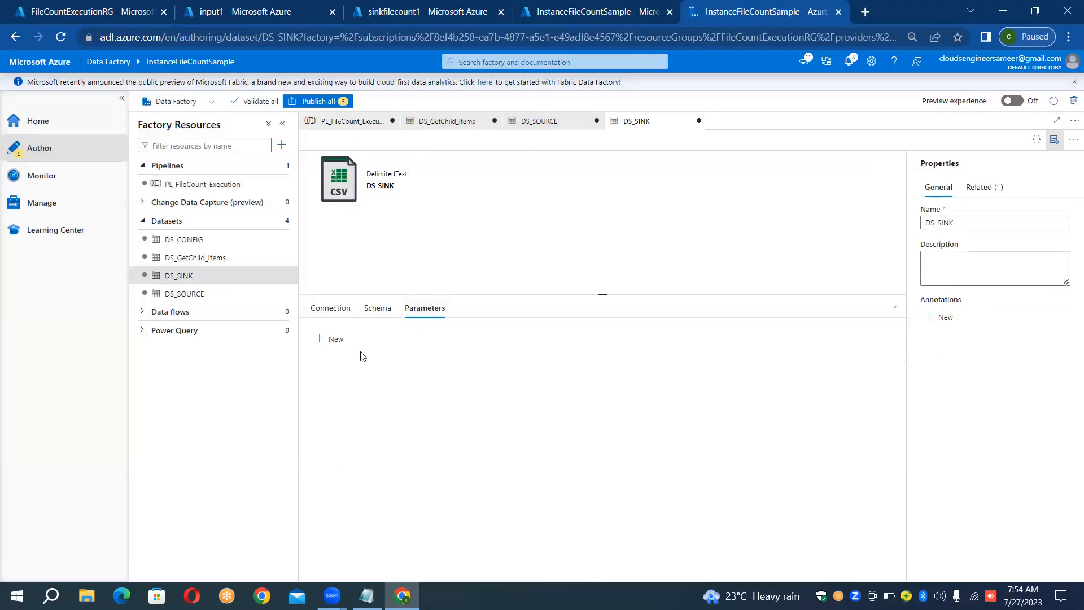
left_click(337, 341)
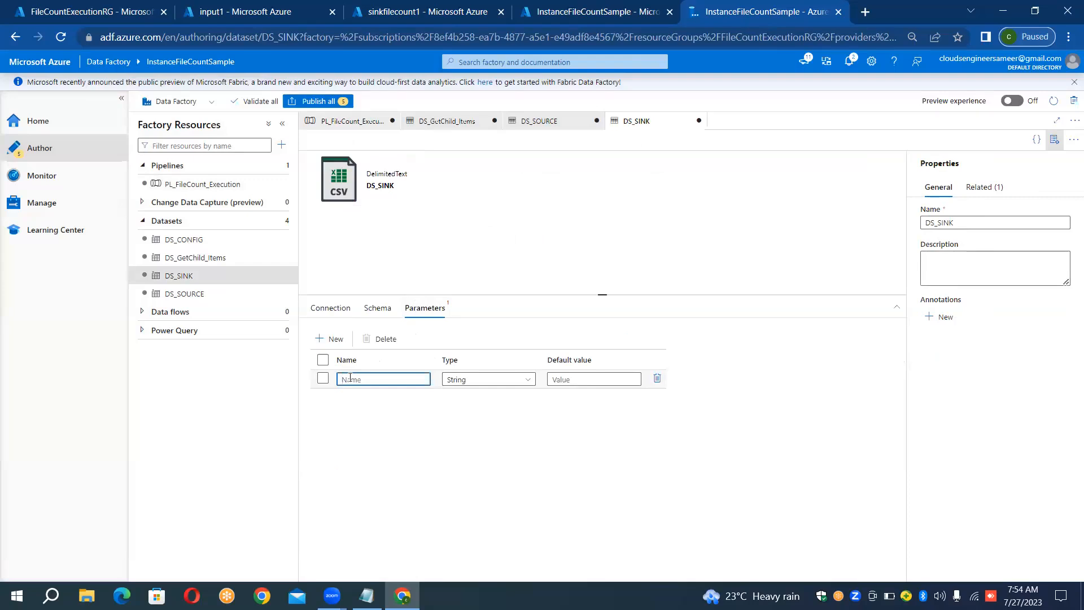
type("ds")
type("_sink_")
type("conatin")
type("er")
key("BackSpace")
key("BackSpace")
key("BackSpace")
type("ainer_param")
left_click(330, 311)
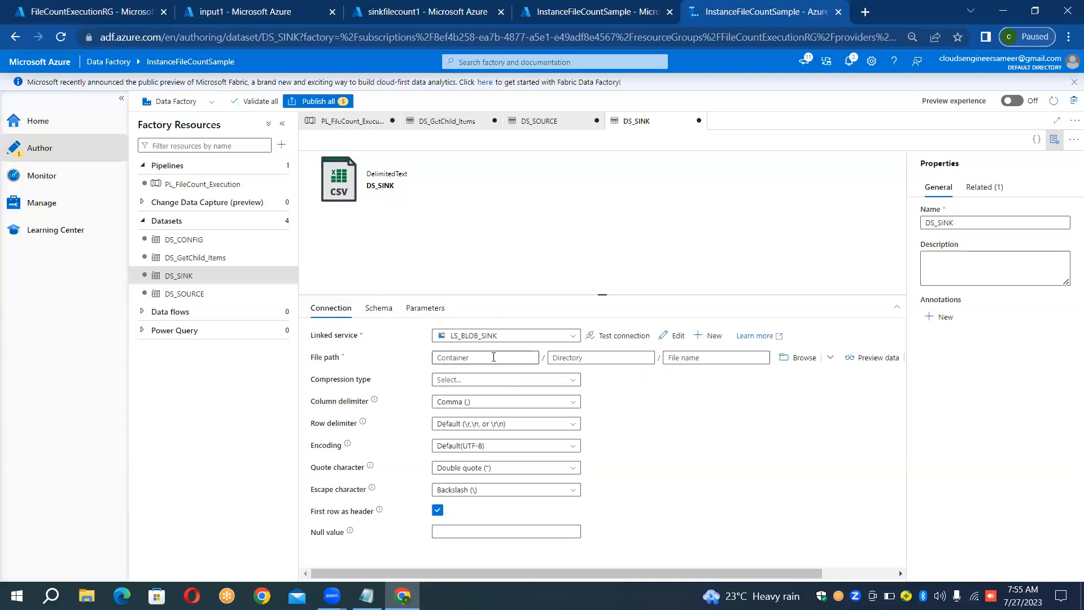
left_click(493, 357)
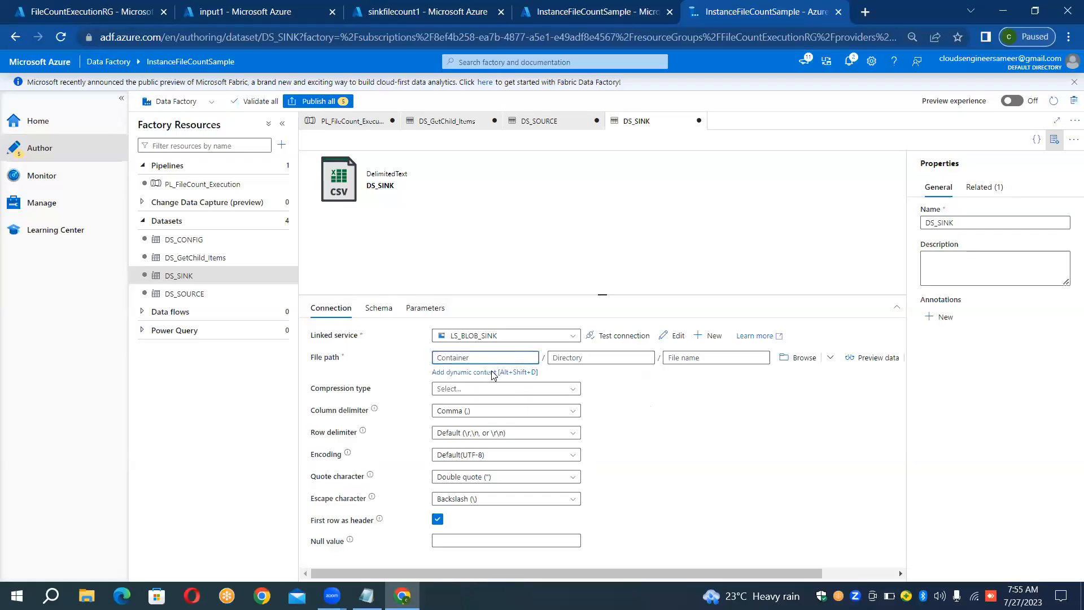
left_click(493, 372)
left_click(792, 304)
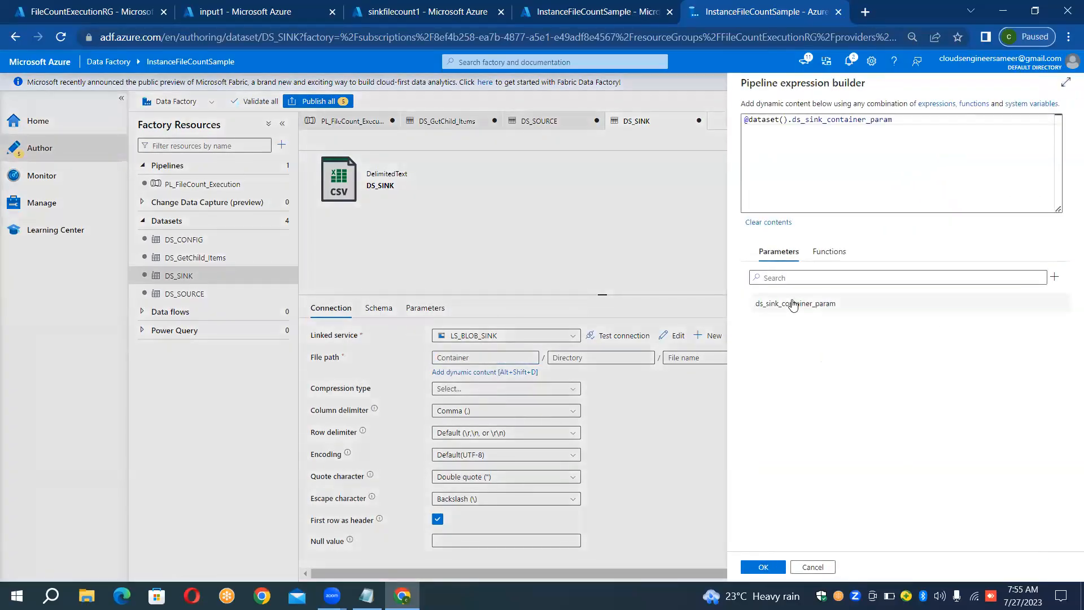
left_click(764, 567)
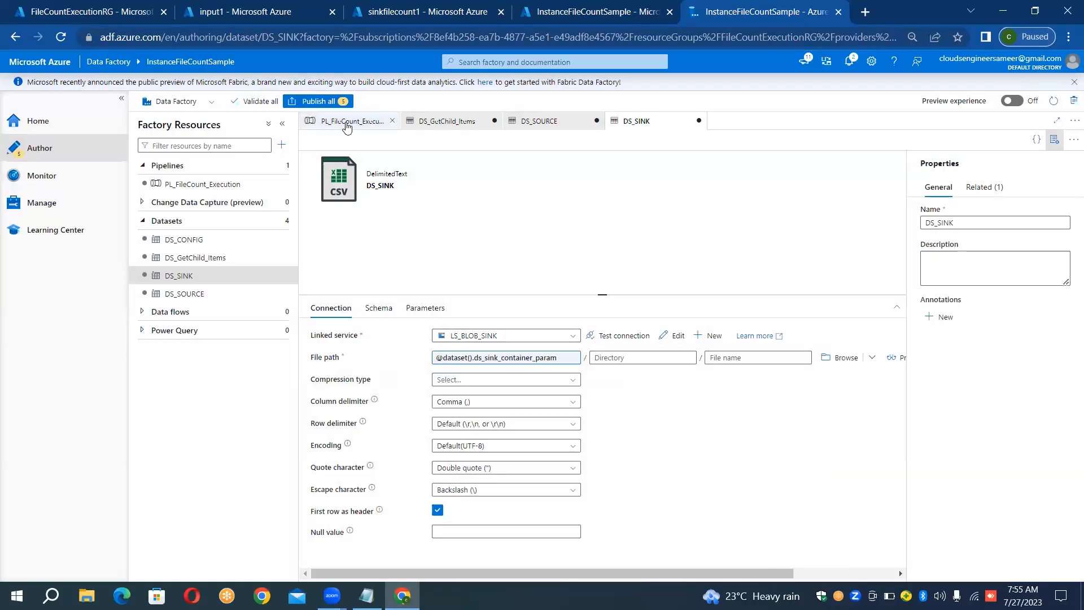
left_click(350, 121)
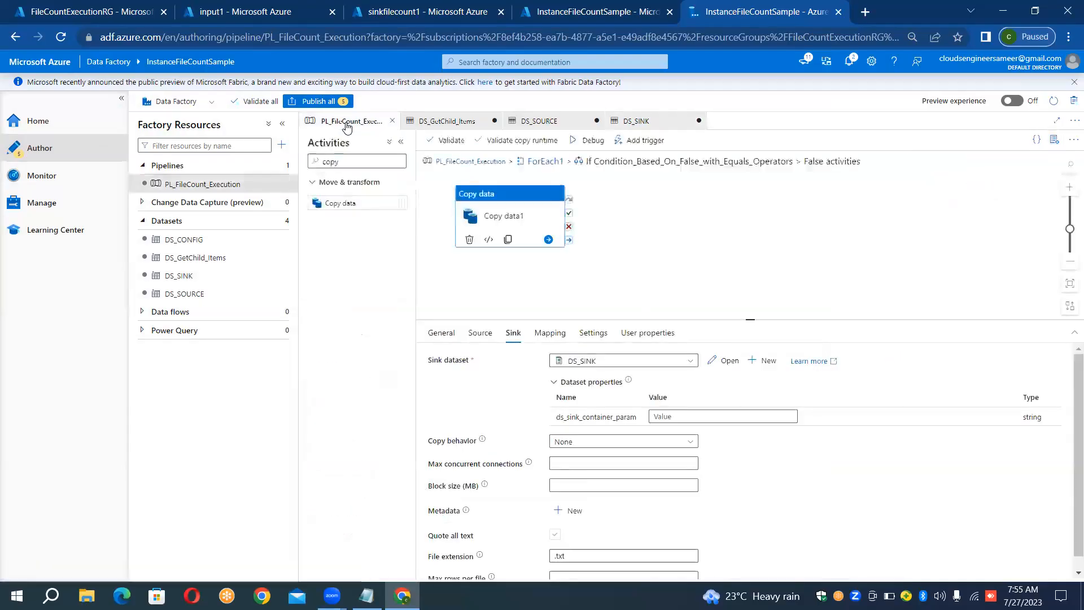
left_click(675, 416)
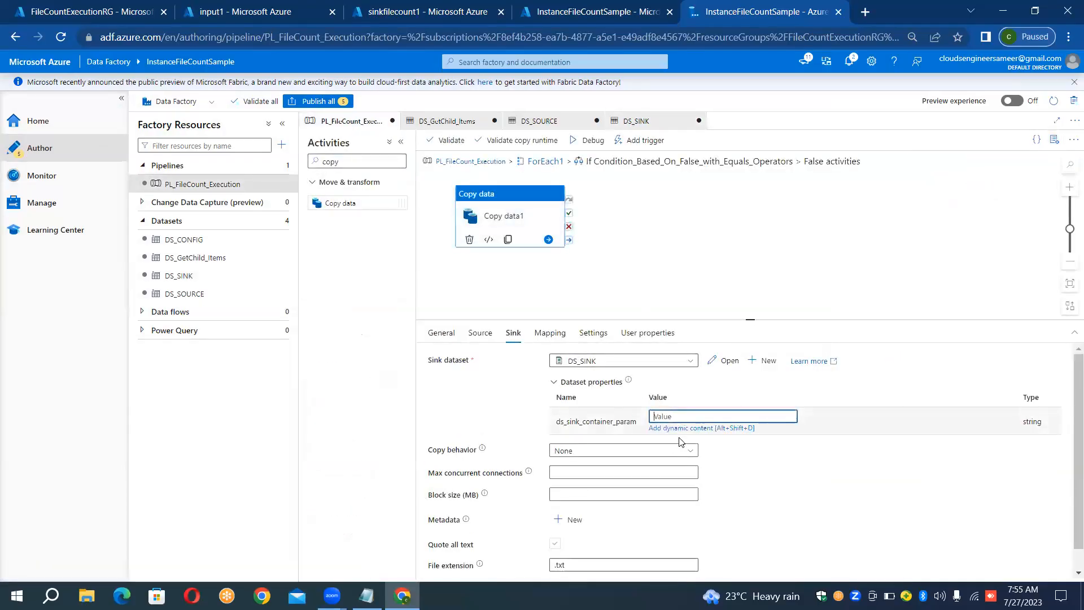
left_click(680, 428)
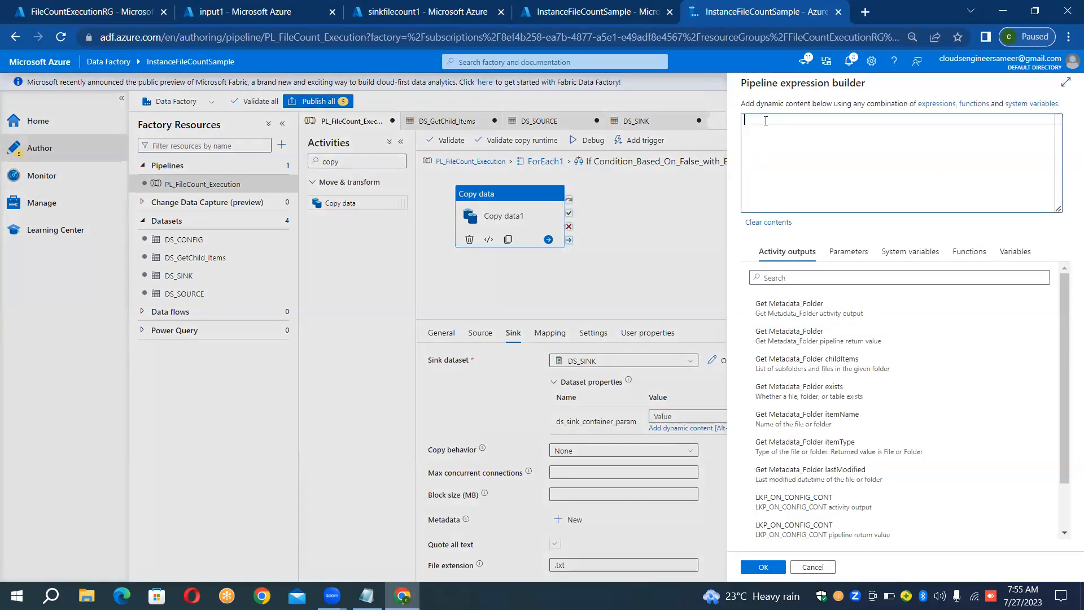
type("@ite")
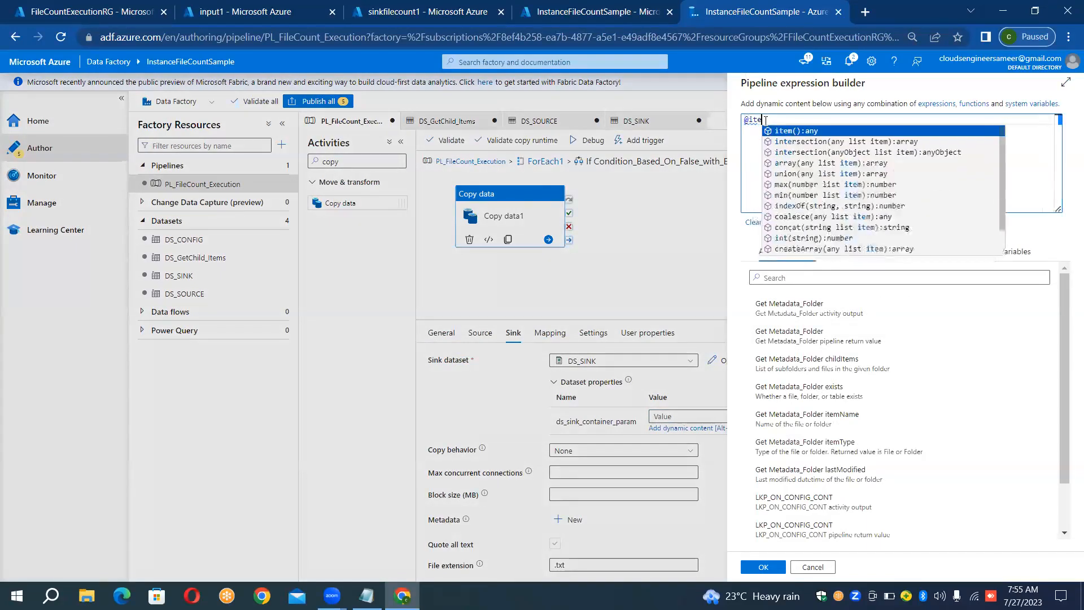
type("m")
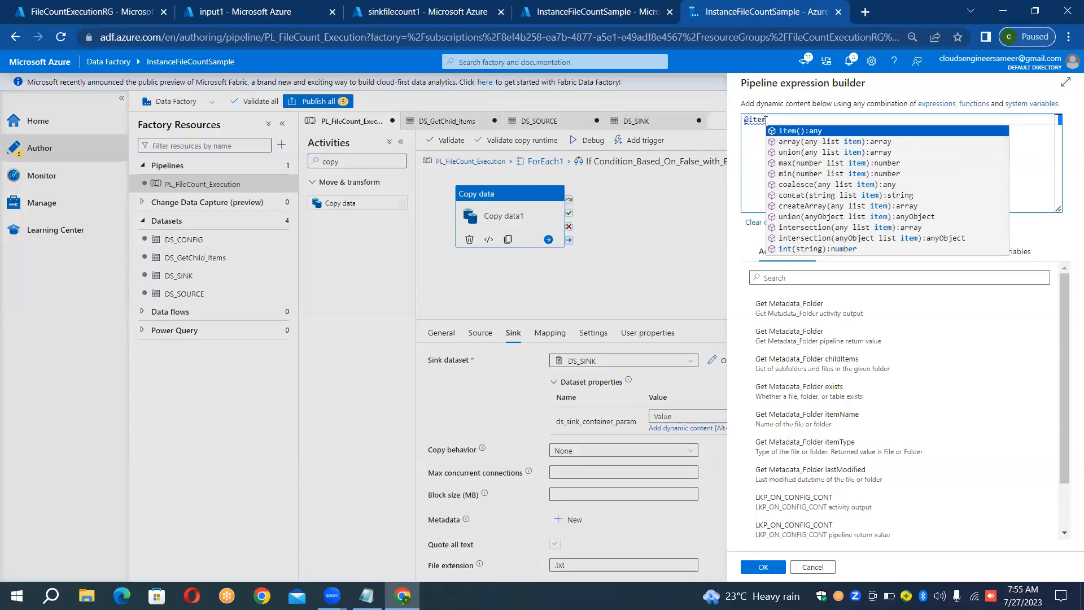
key("Return")
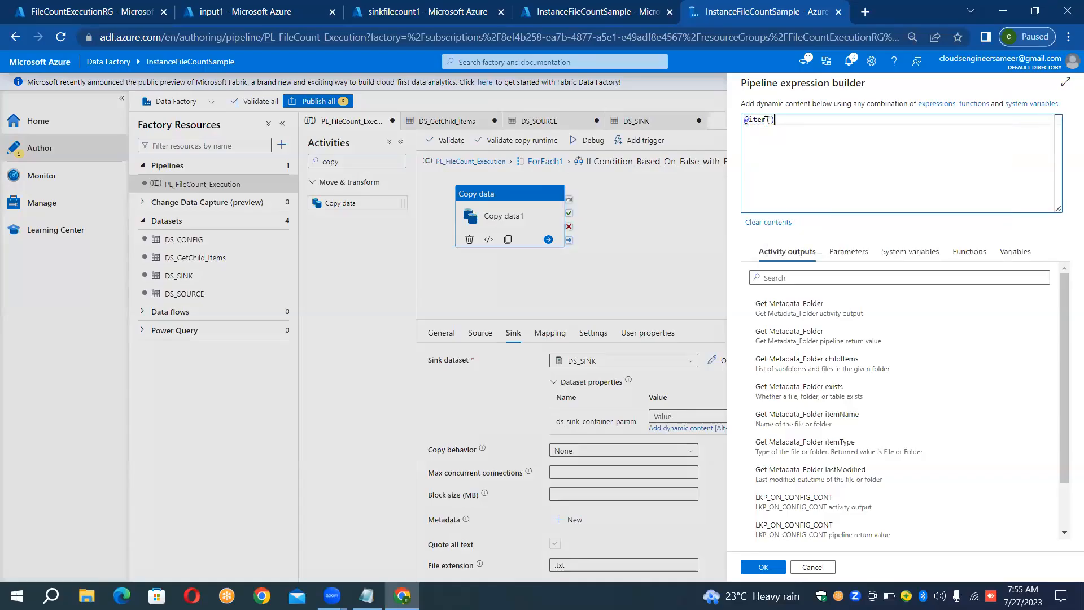
type(".")
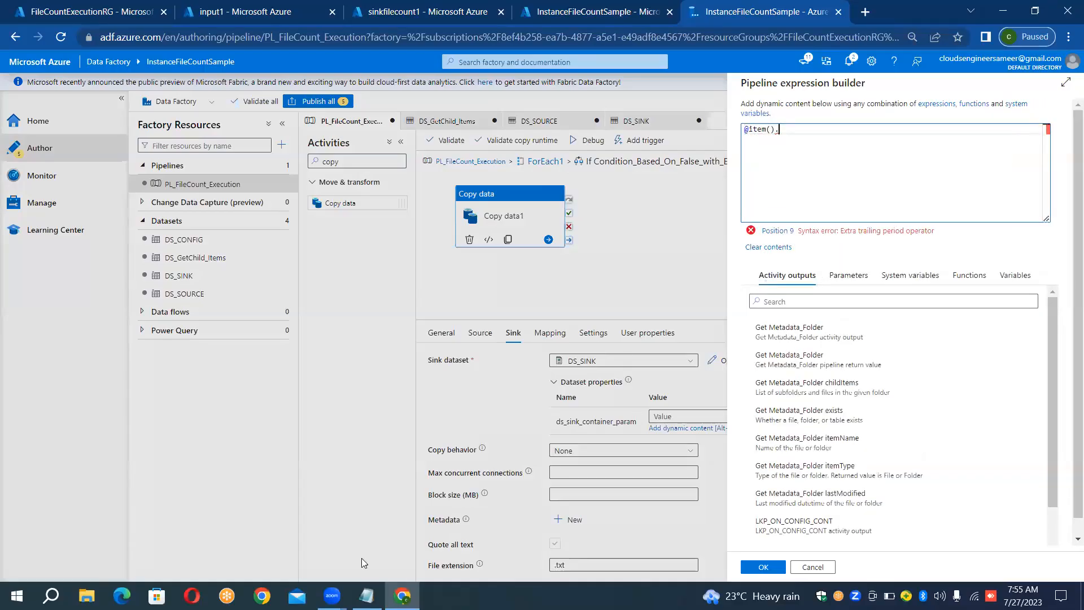
left_click(367, 596)
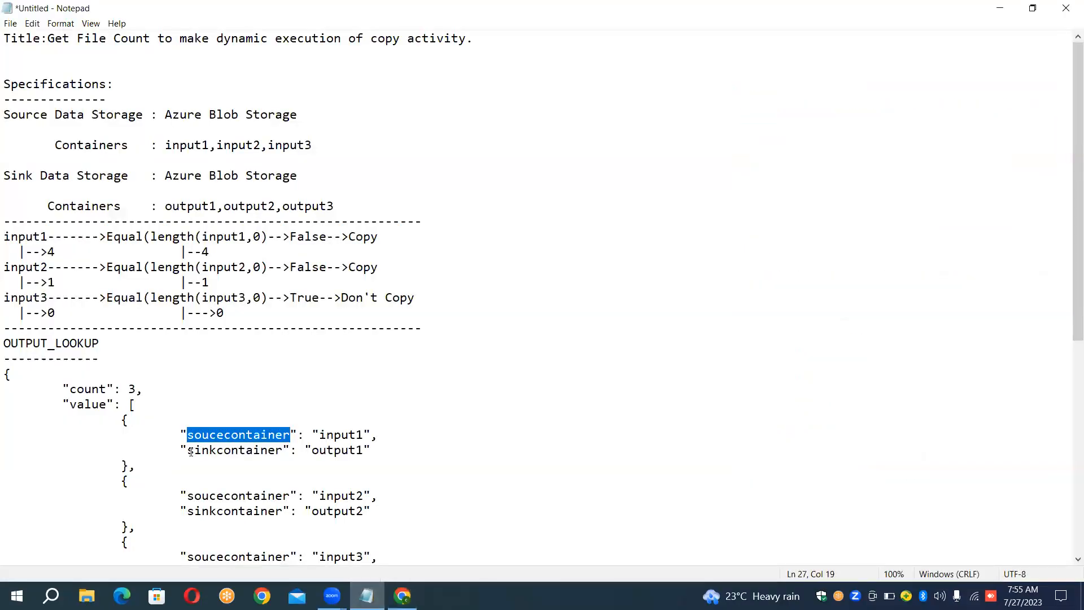
left_click_drag(190, 450, 281, 454)
key("ctrl+c")
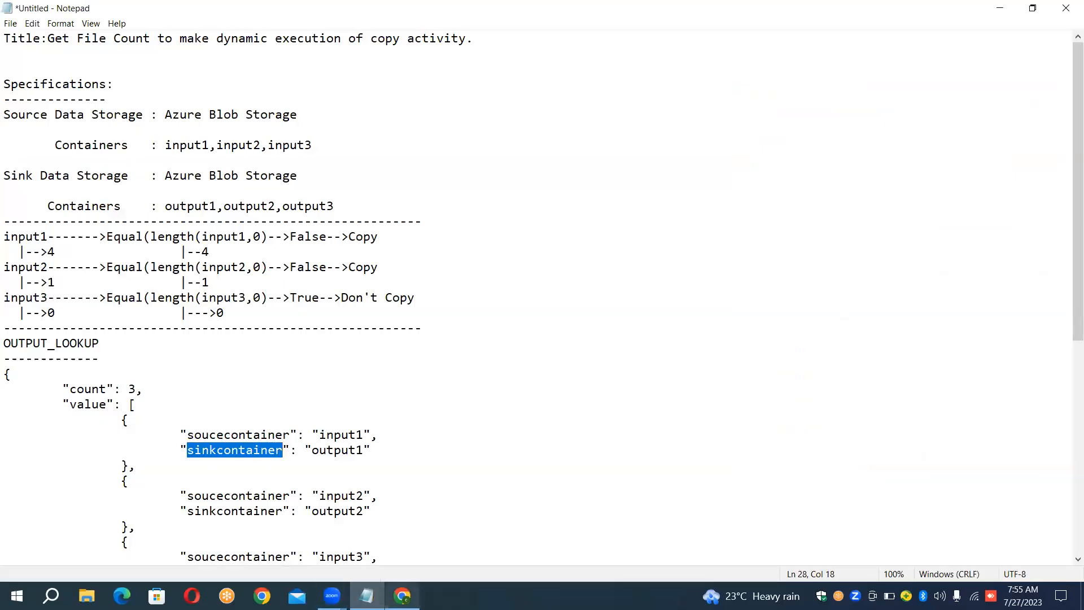
left_click(402, 595)
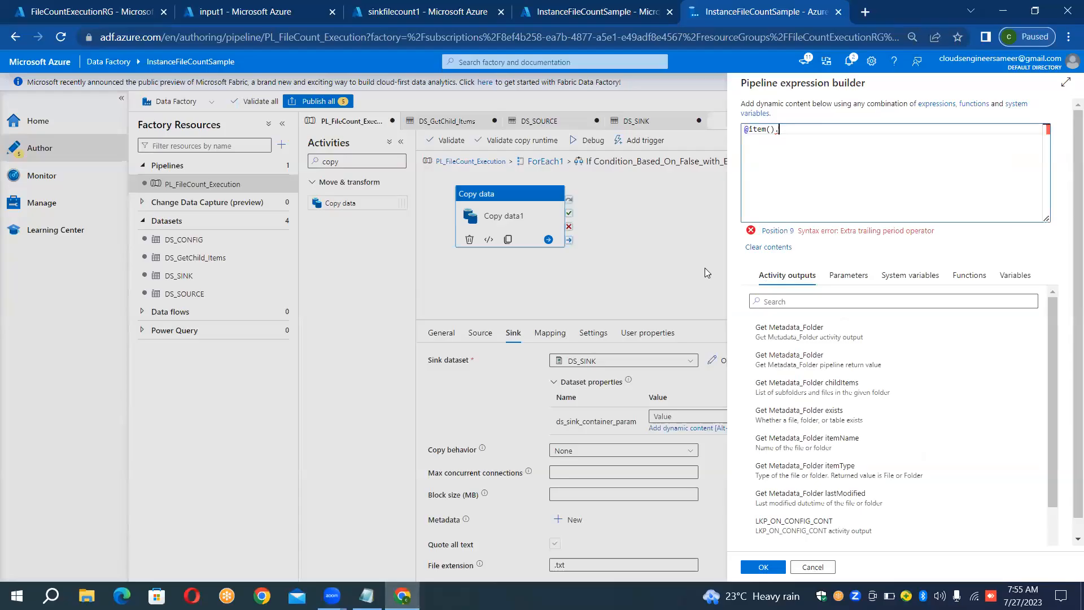
key("ctrl+v")
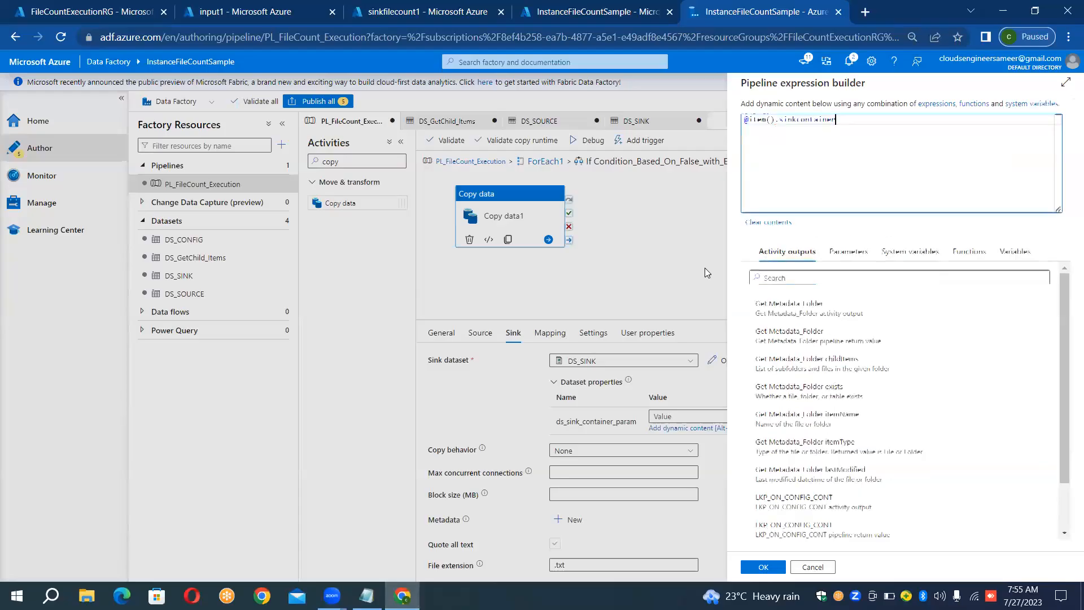
left_click(763, 566)
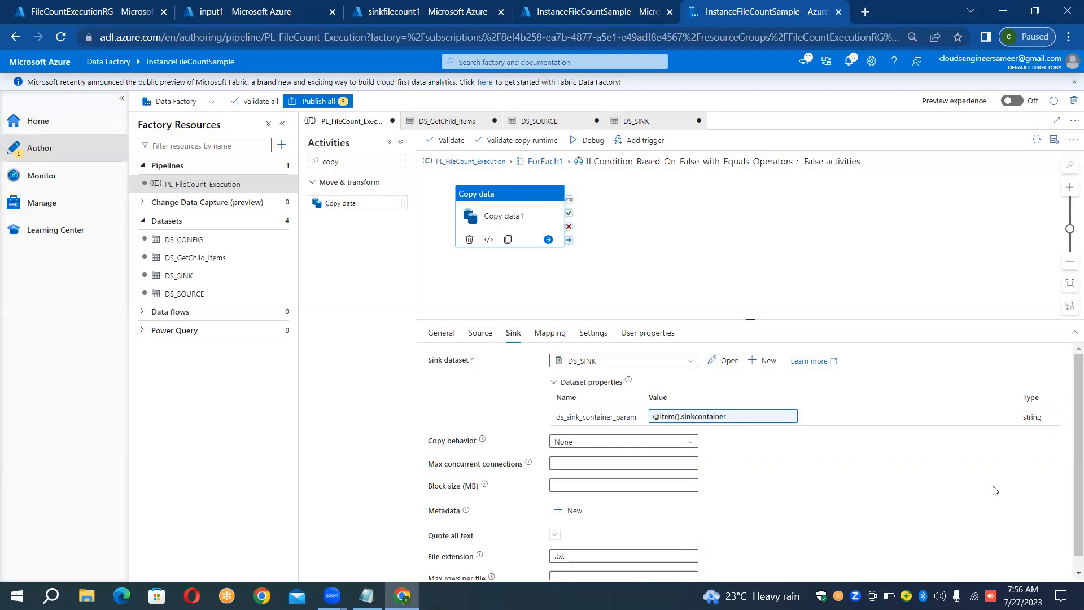
- Add a Wait activity to the True branch of the If Condition inside ForEach1
left_click(546, 162)
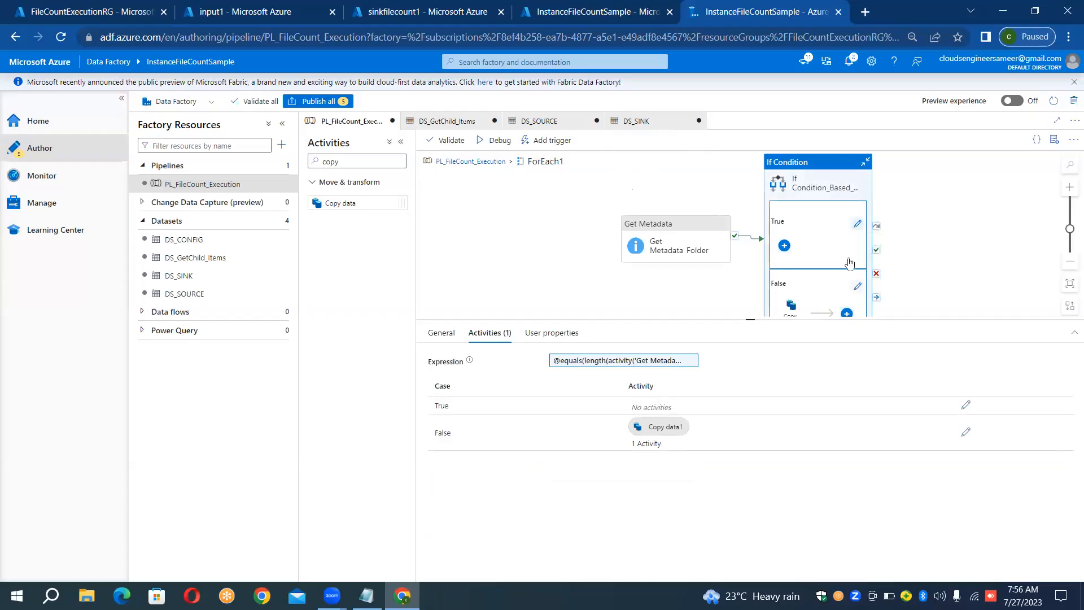
left_click(858, 226)
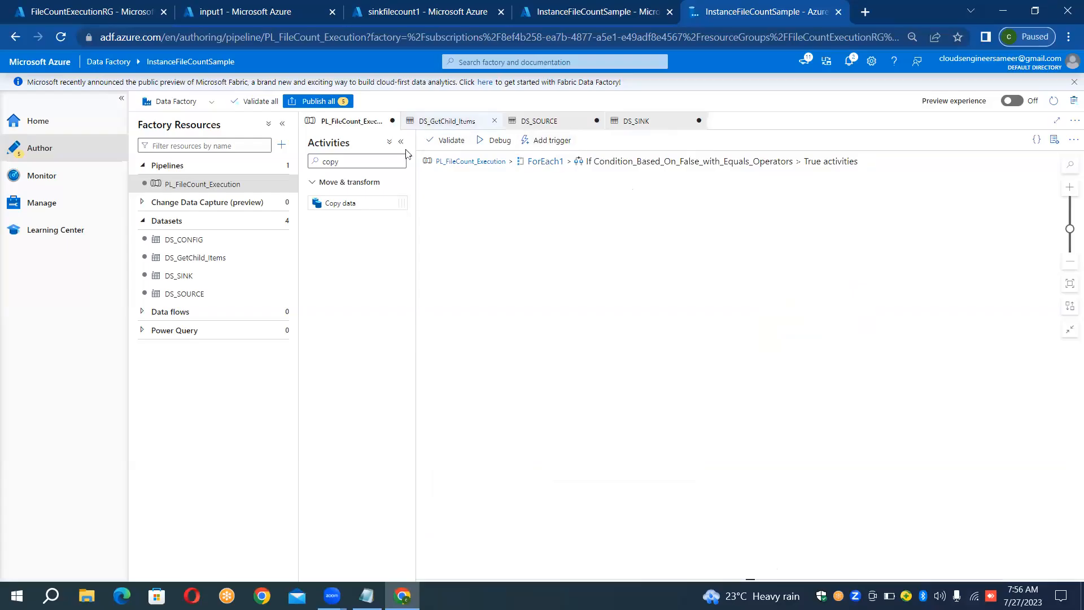
left_click(351, 163)
key("BackSpace")
key("BackSpace")
key("BackSpace")
key("BackSpace")
type("wait")
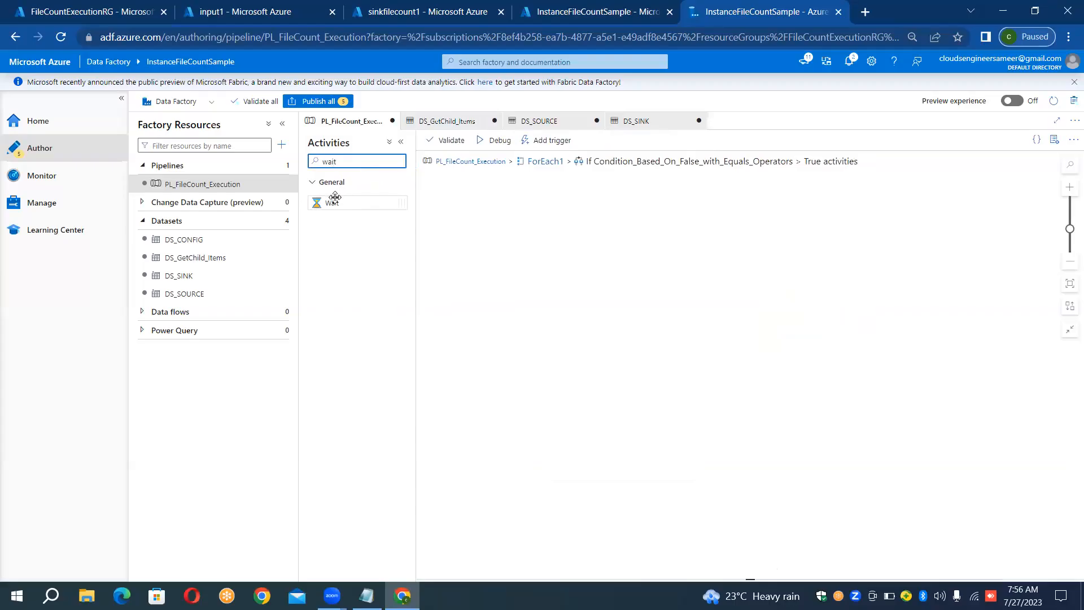
left_click_drag(332, 203, 524, 238)
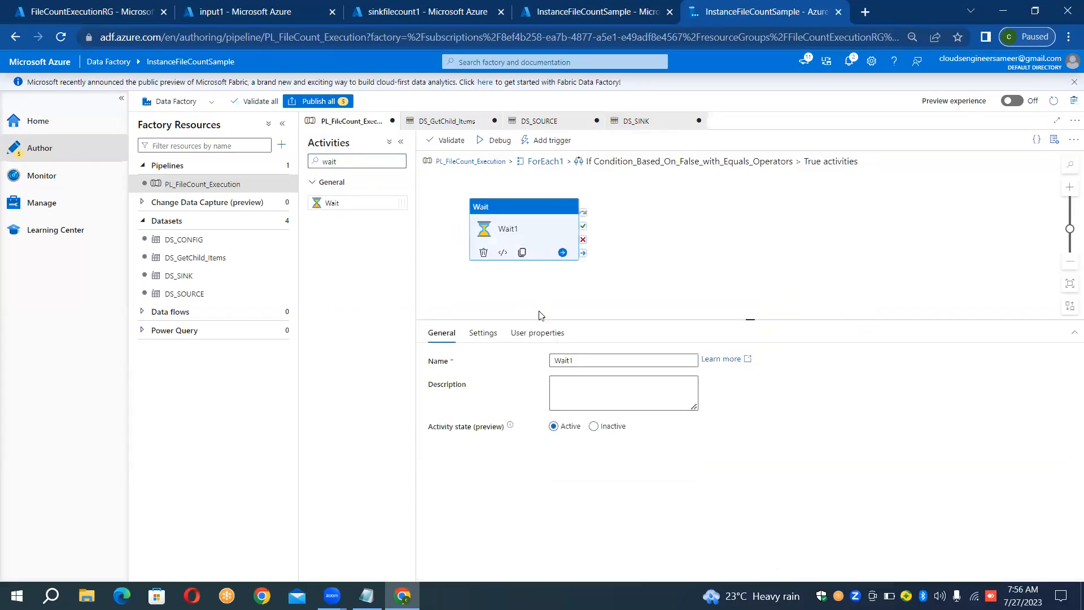
- Set the Wait activity's wait time to 6 seconds and clear the activity search filter
left_click(482, 334)
left_click(593, 361)
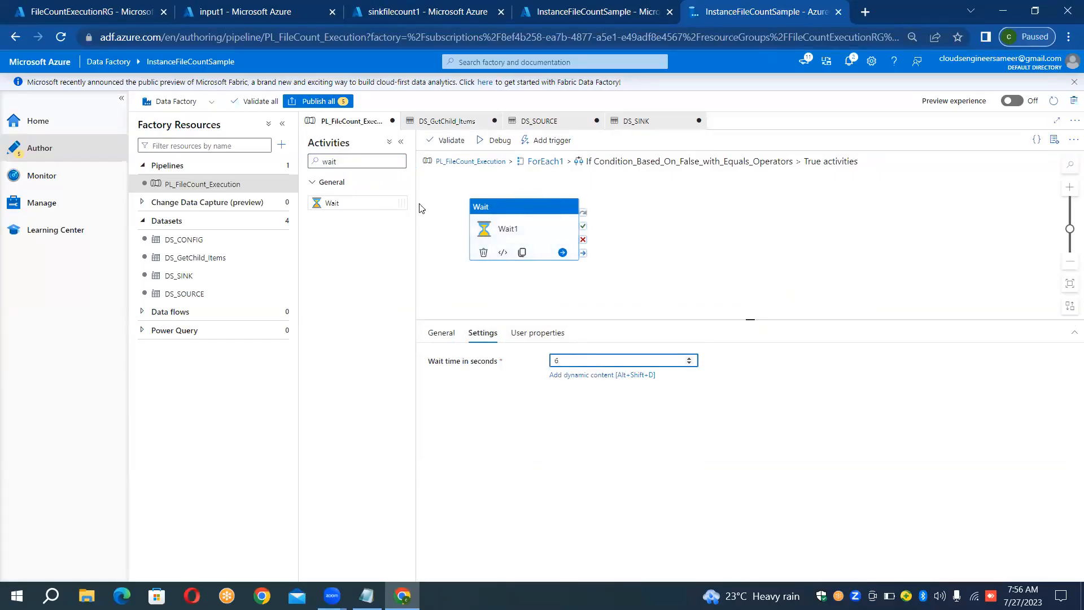
left_click(366, 160)
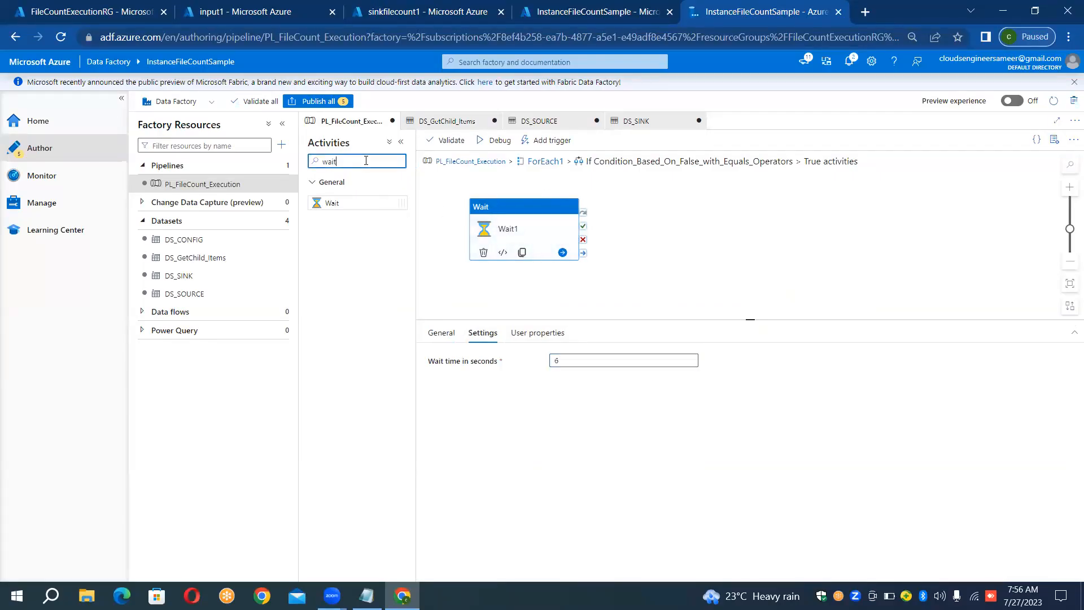
key("BackSpace")
key("BackSpace")
key("BackSpace")
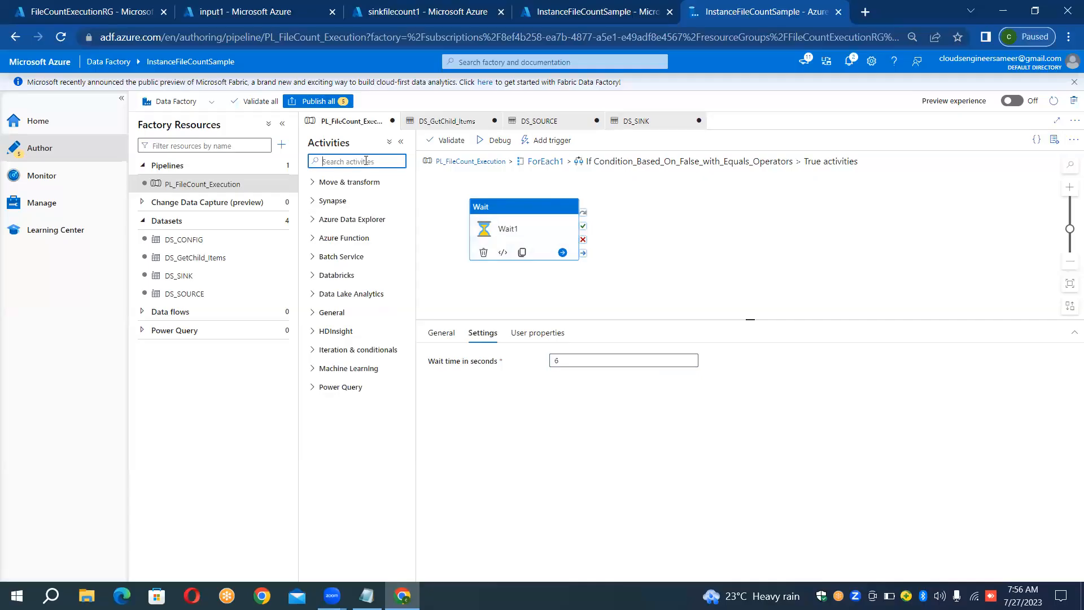
- Return to the top level of PL_FileCount_Execution, run the pipeline in debug mode, and review the activity runs in its output
left_click(535, 162)
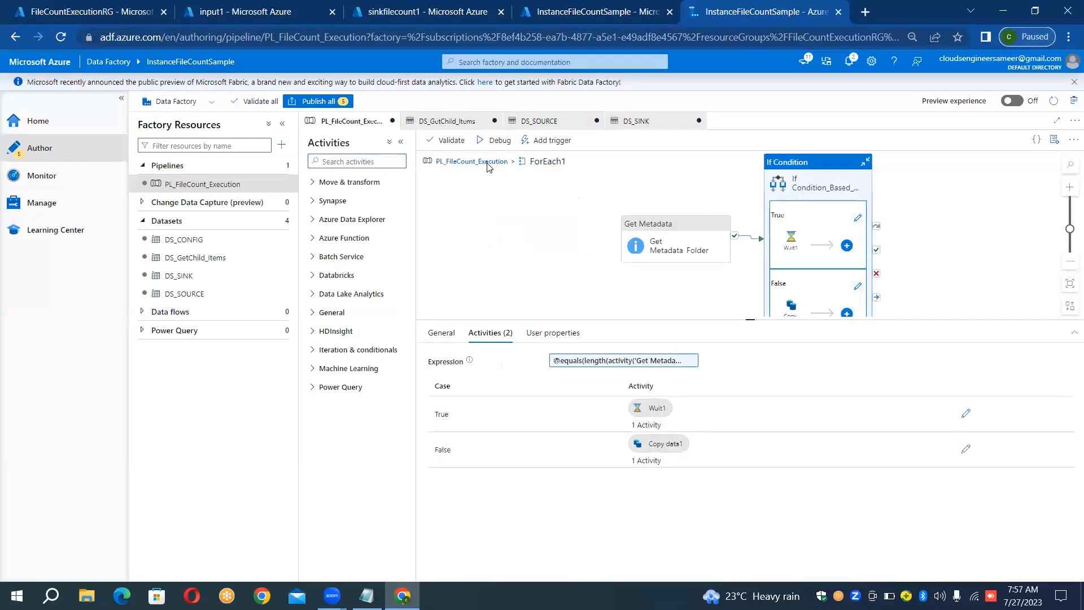
left_click(488, 163)
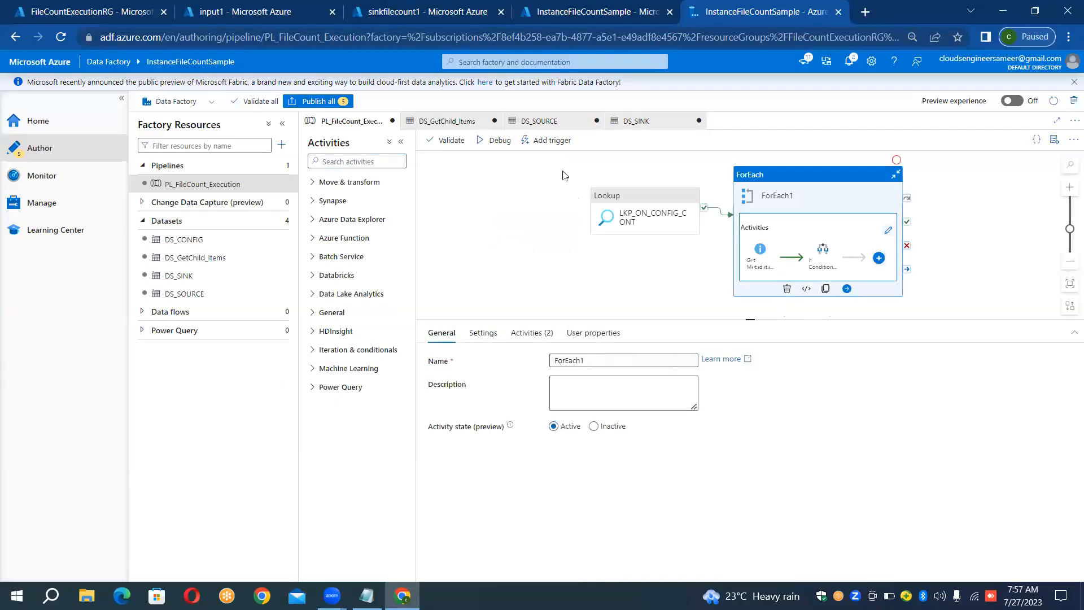
left_click(496, 143)
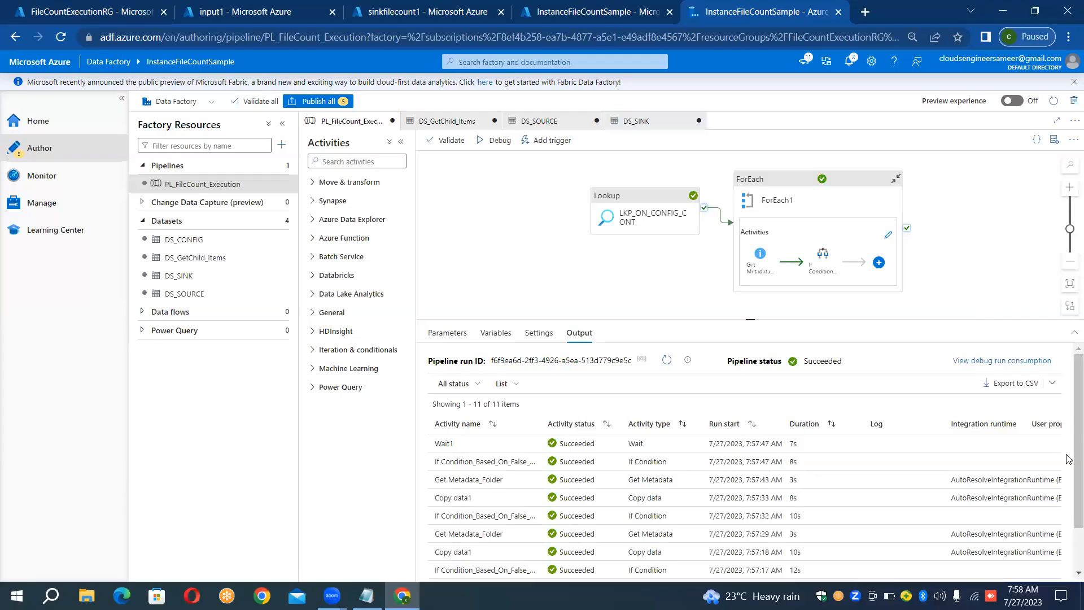
scroll(1068, 483, "down", 2)
scroll(1064, 421, "up", 2)
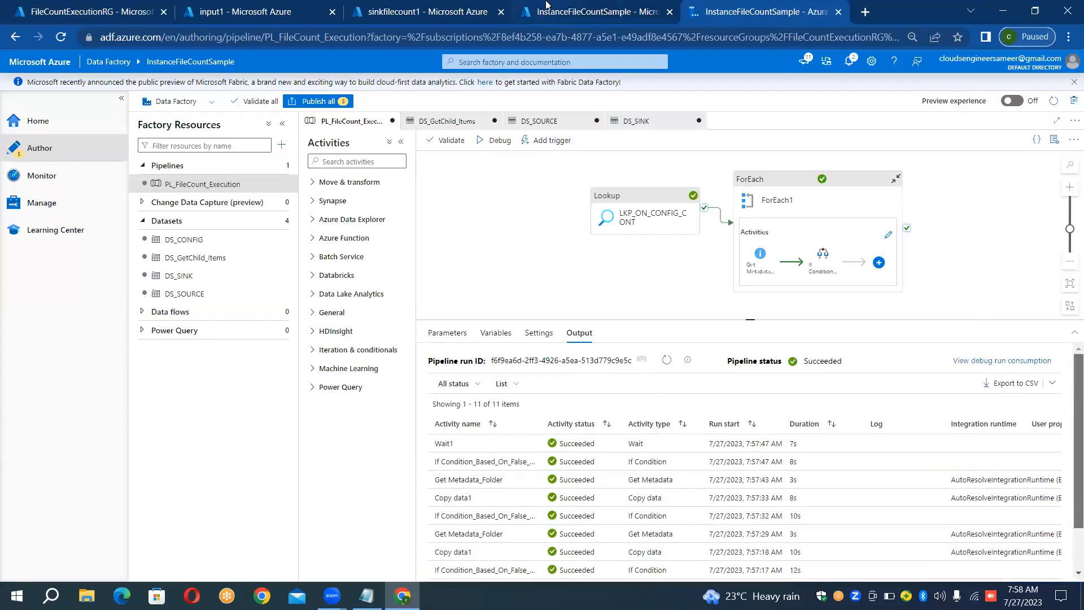
- Check the files copied into the output1 and output2 containers of the sinkfilecount1 storage account
left_click(443, 11)
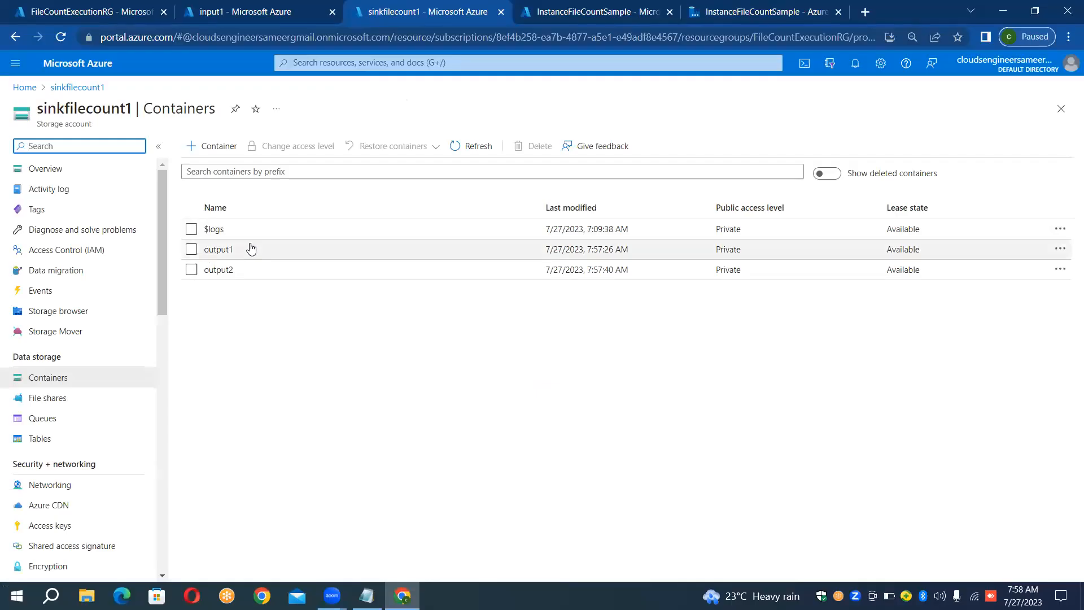
left_click(218, 250)
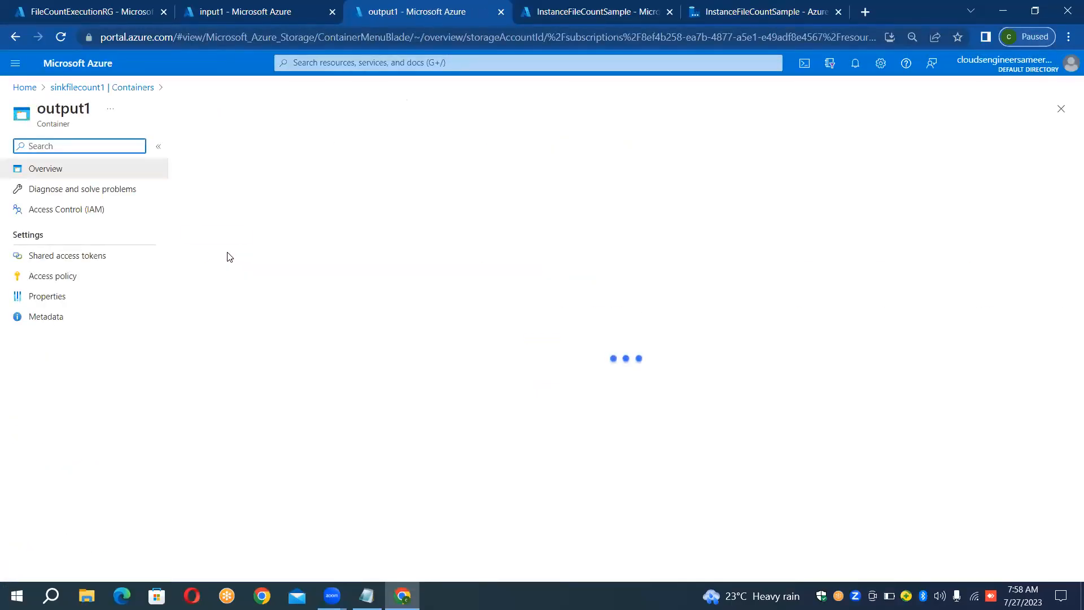
left_click(141, 88)
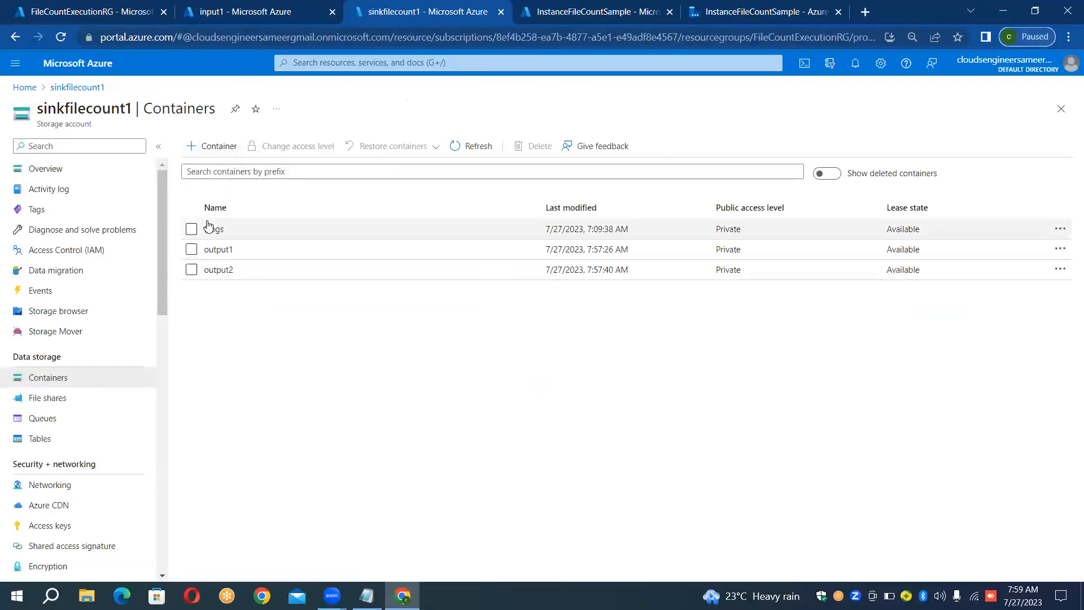
left_click(220, 269)
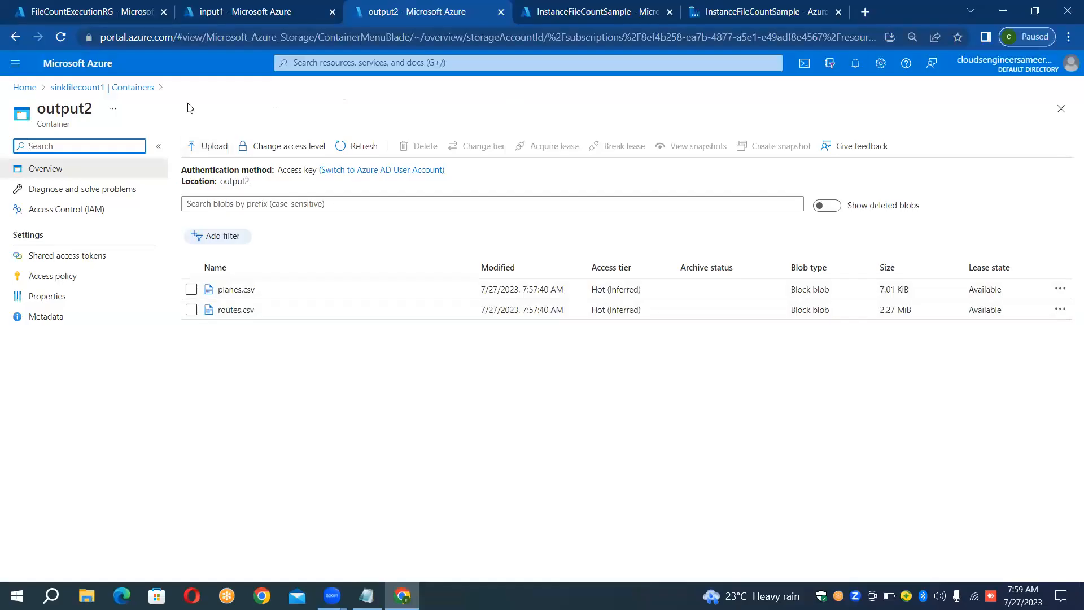
left_click(143, 92)
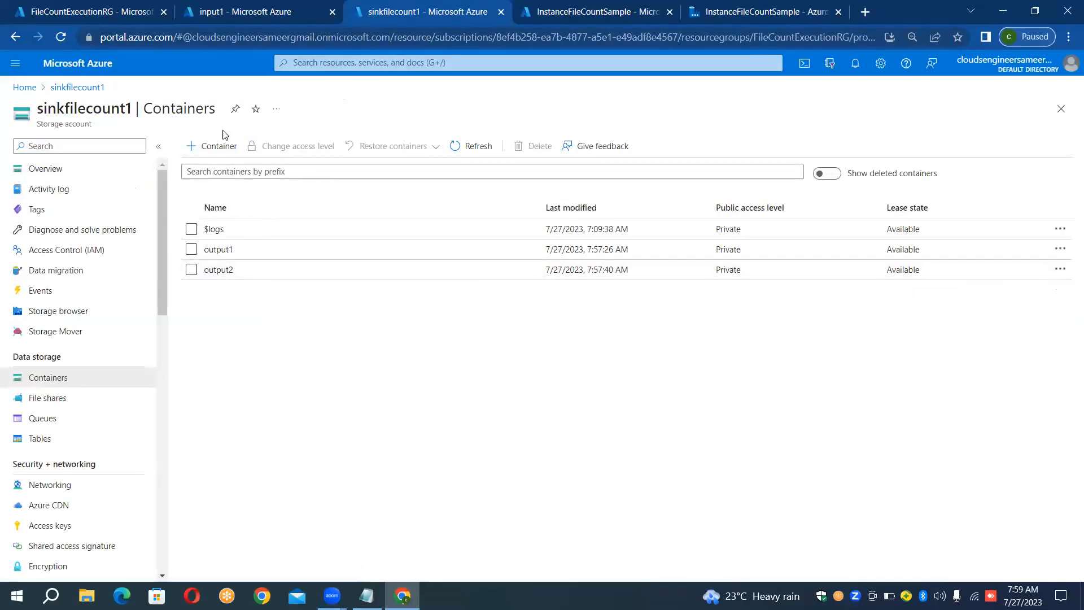
- Review the input1 files and the container list of the sourcefilecount1 storage account, and return to the pipeline in Data Factory Studio
left_click(282, 11)
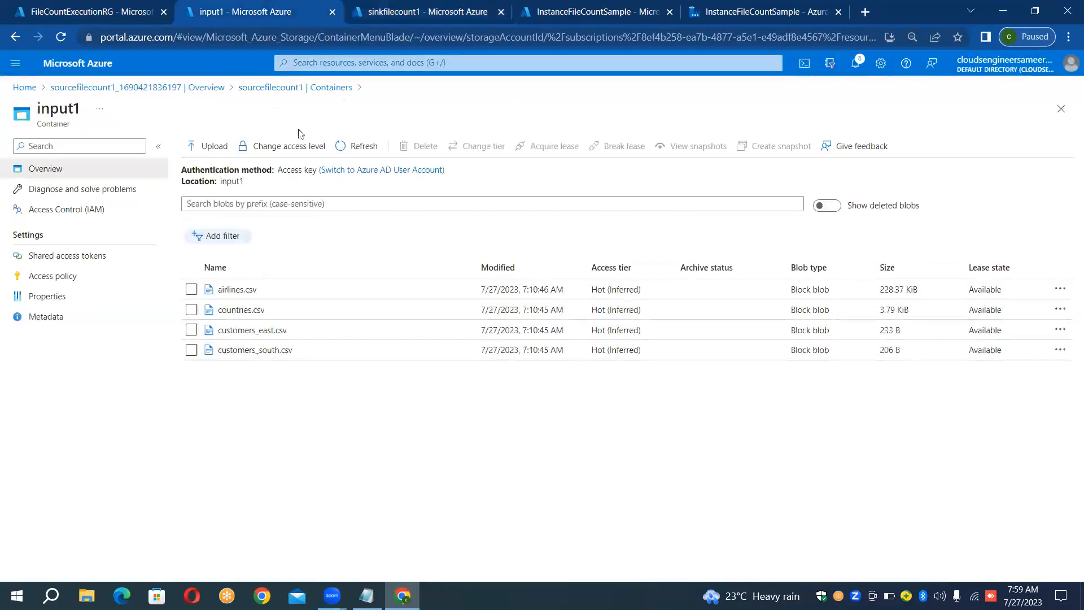
left_click(330, 91)
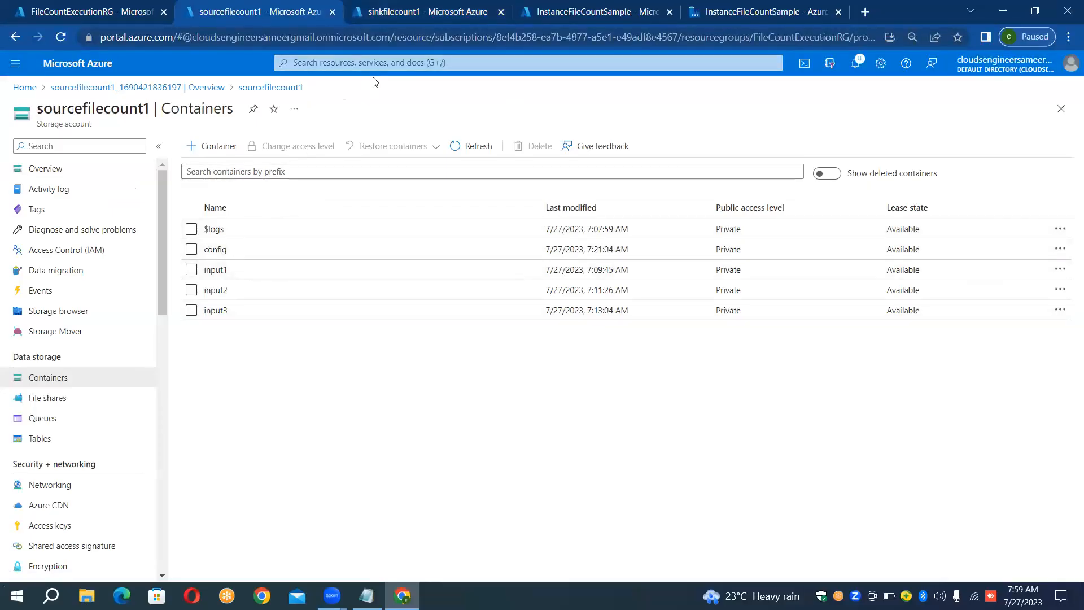
left_click(435, 17)
left_click(561, 6)
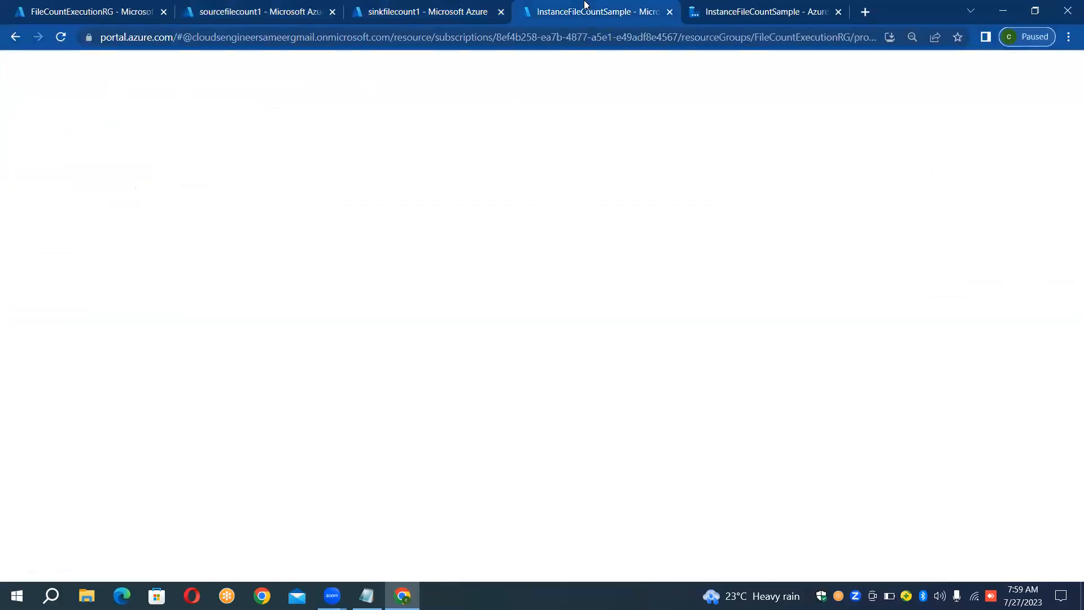
left_click(715, 13)
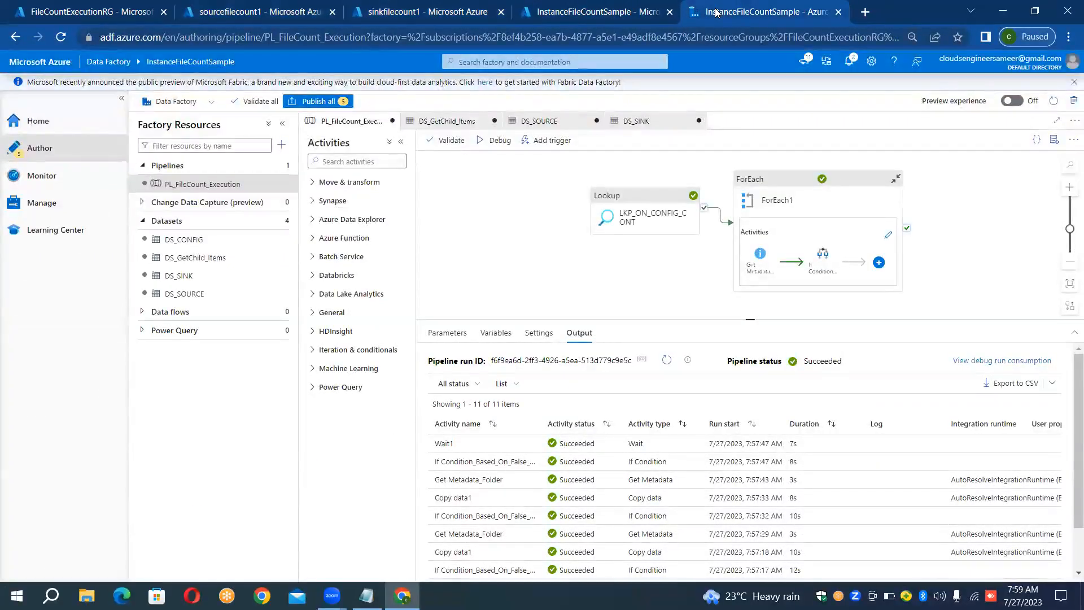